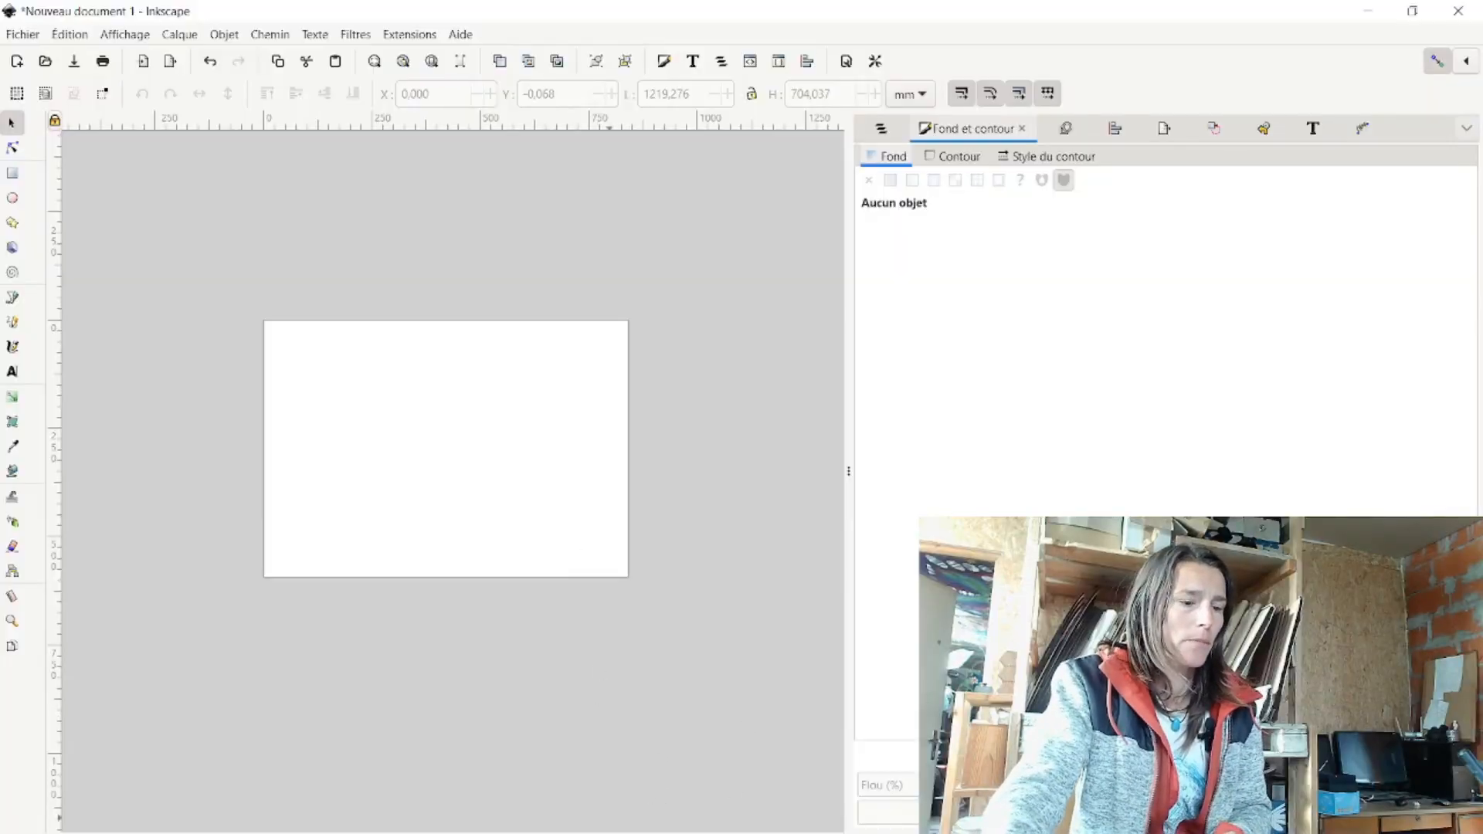
Switch to Firefox and run a Google image search for "pattern"
click(609, 833)
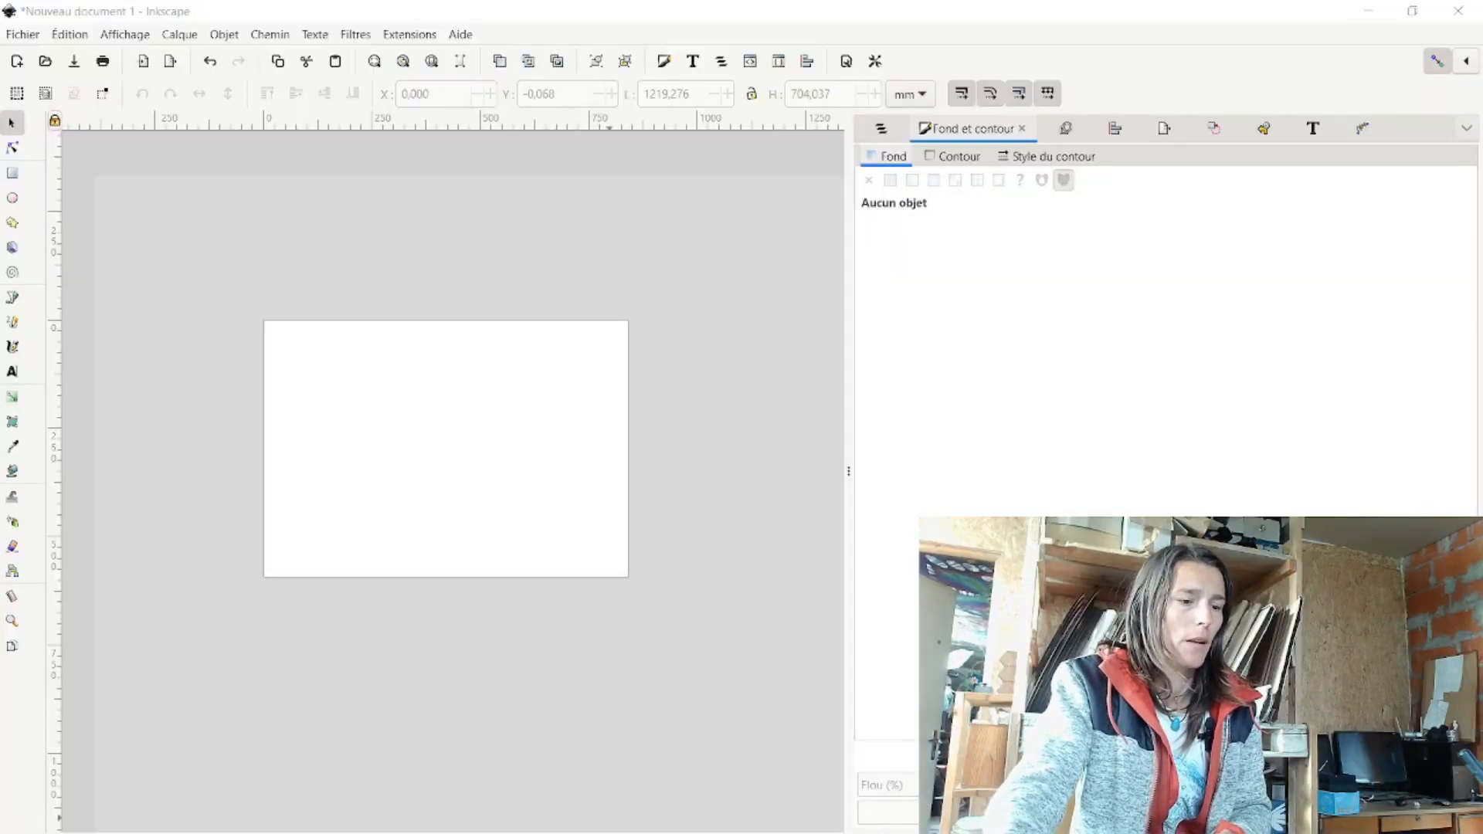
click(792, 346)
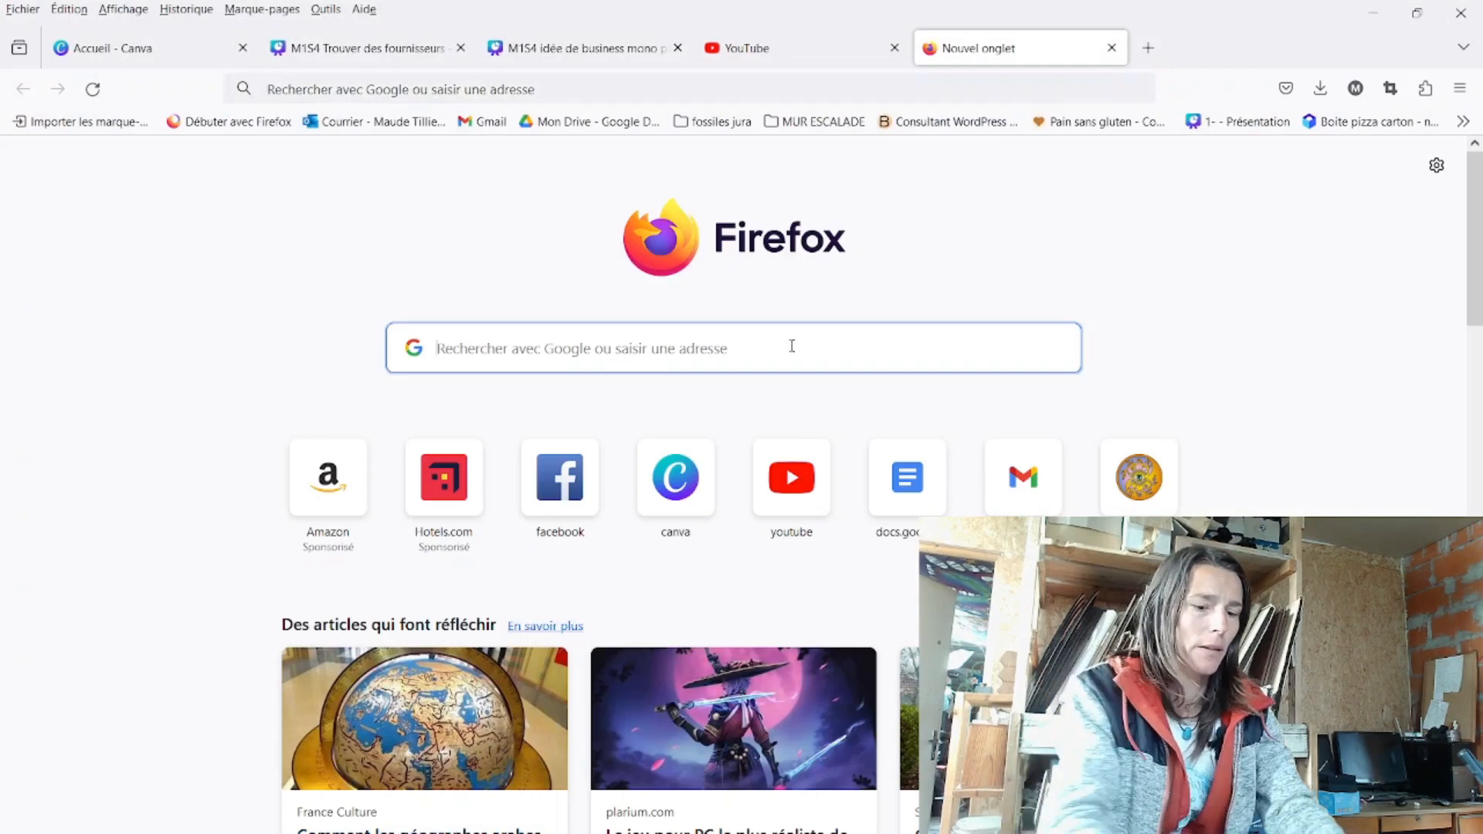
text(pattern)
key(Return)
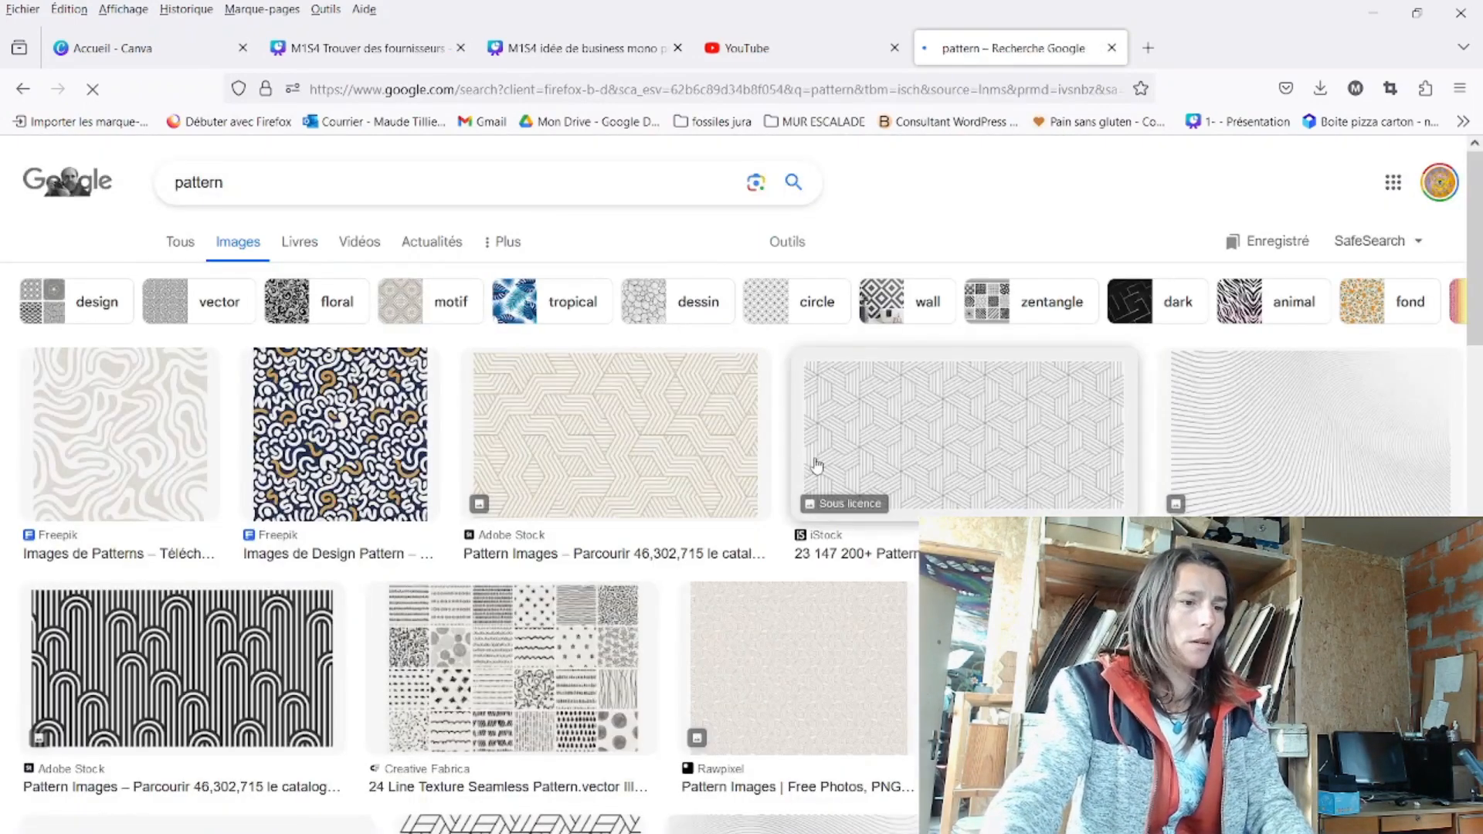
Find the black-and-white overlapping-arcs pattern from Pixers in the image results and copy its image
scroll(817, 465, down, 9)
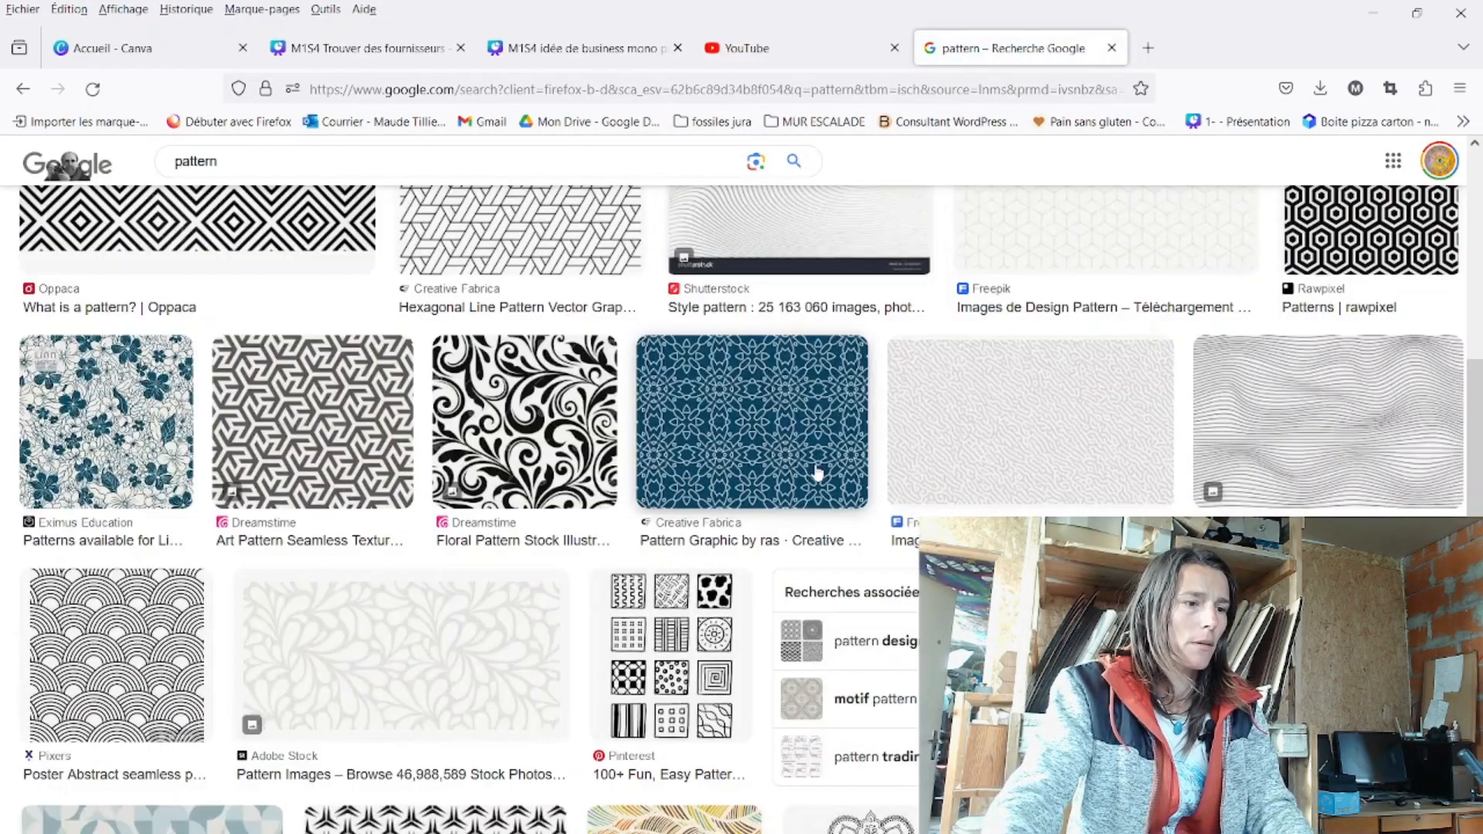
click(816, 473)
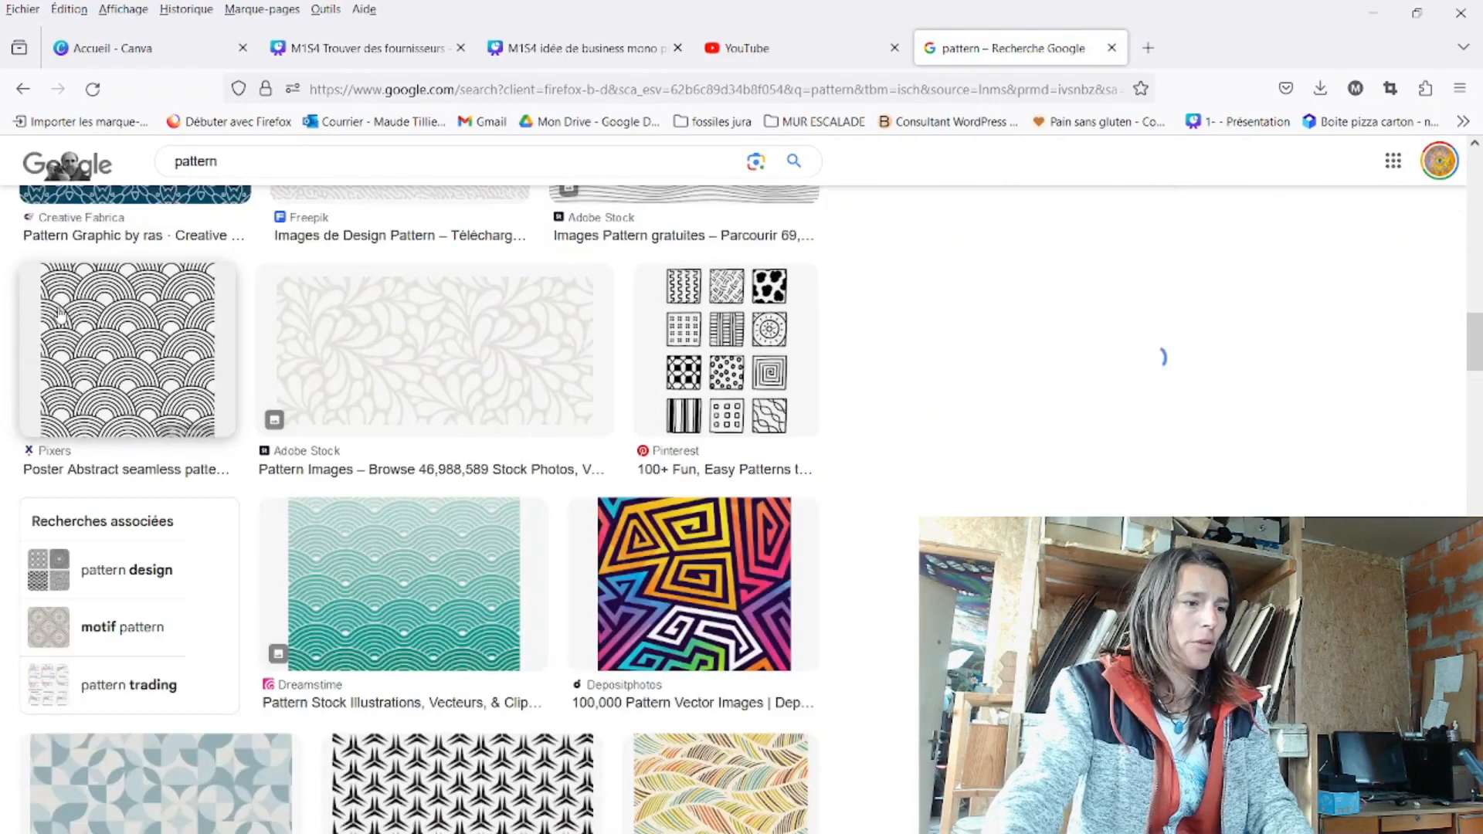
click(59, 316)
right_click(1157, 417)
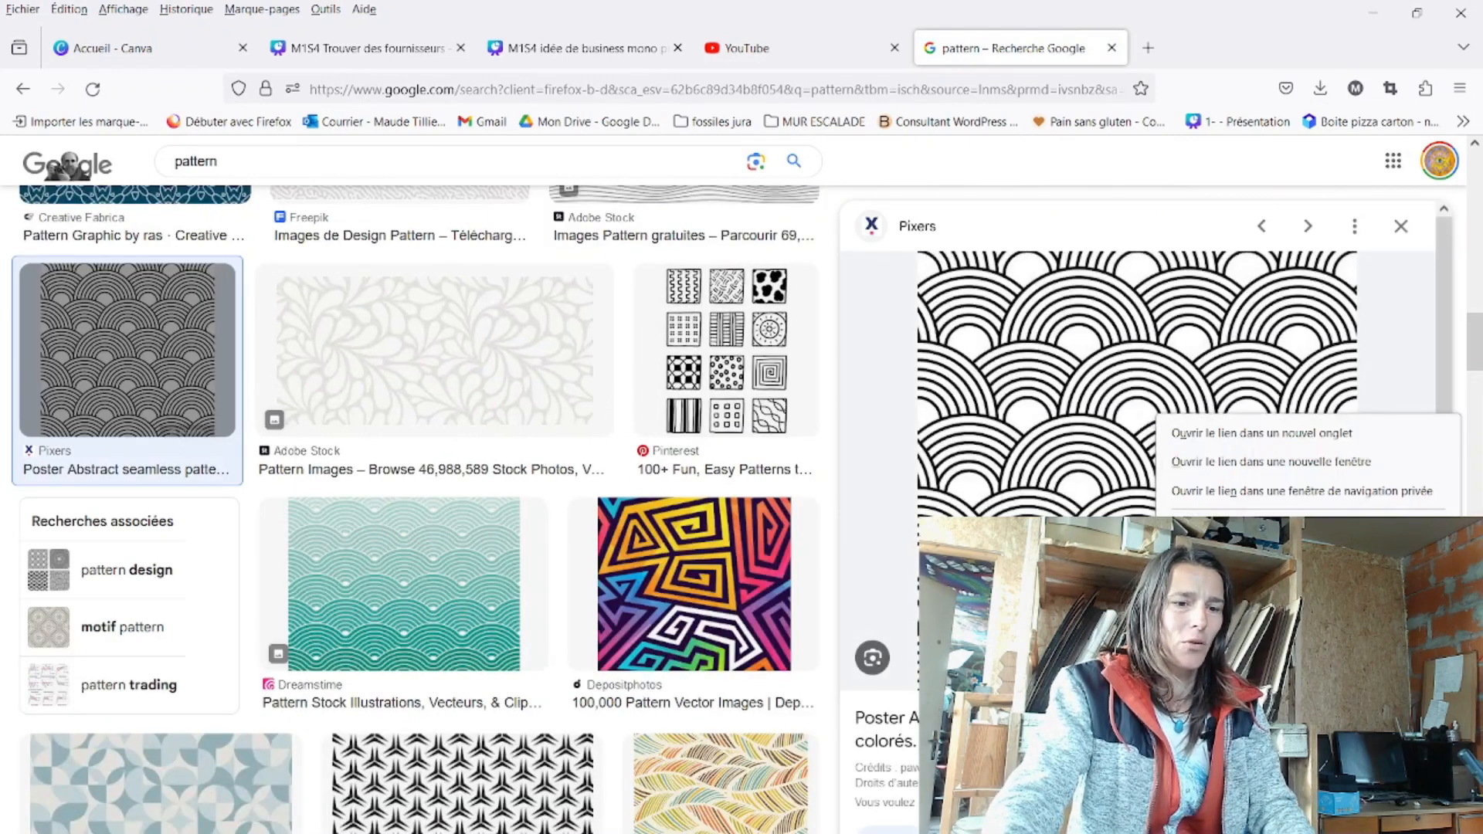
click(1228, 709)
Switch back to Inkscape, paste the copied pattern image and move it well inside the page area
click(612, 833)
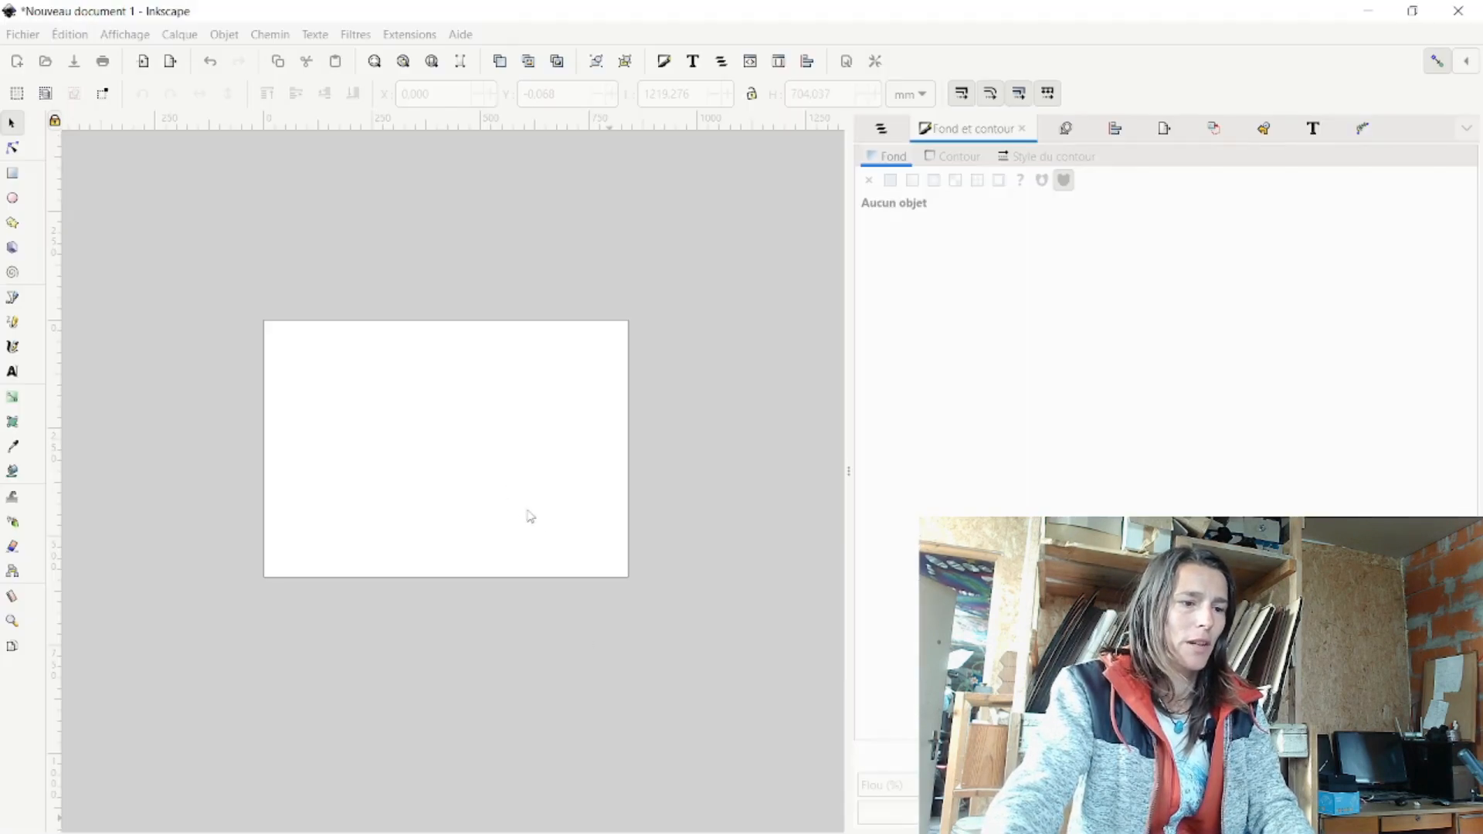
right_click(550, 530)
click(591, 590)
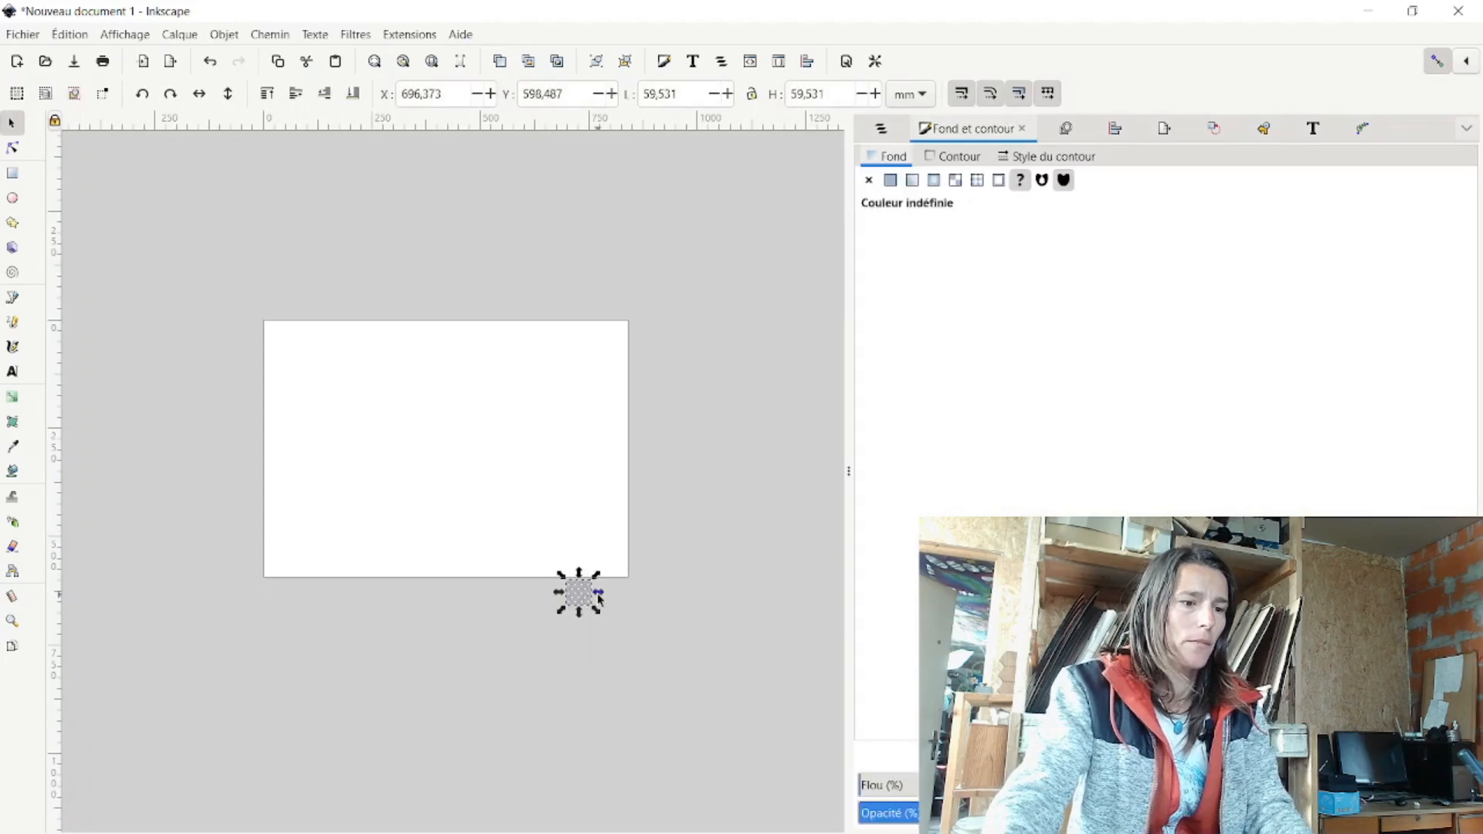
drag(557, 593, 376, 483)
scroll(391, 485, up, 7)
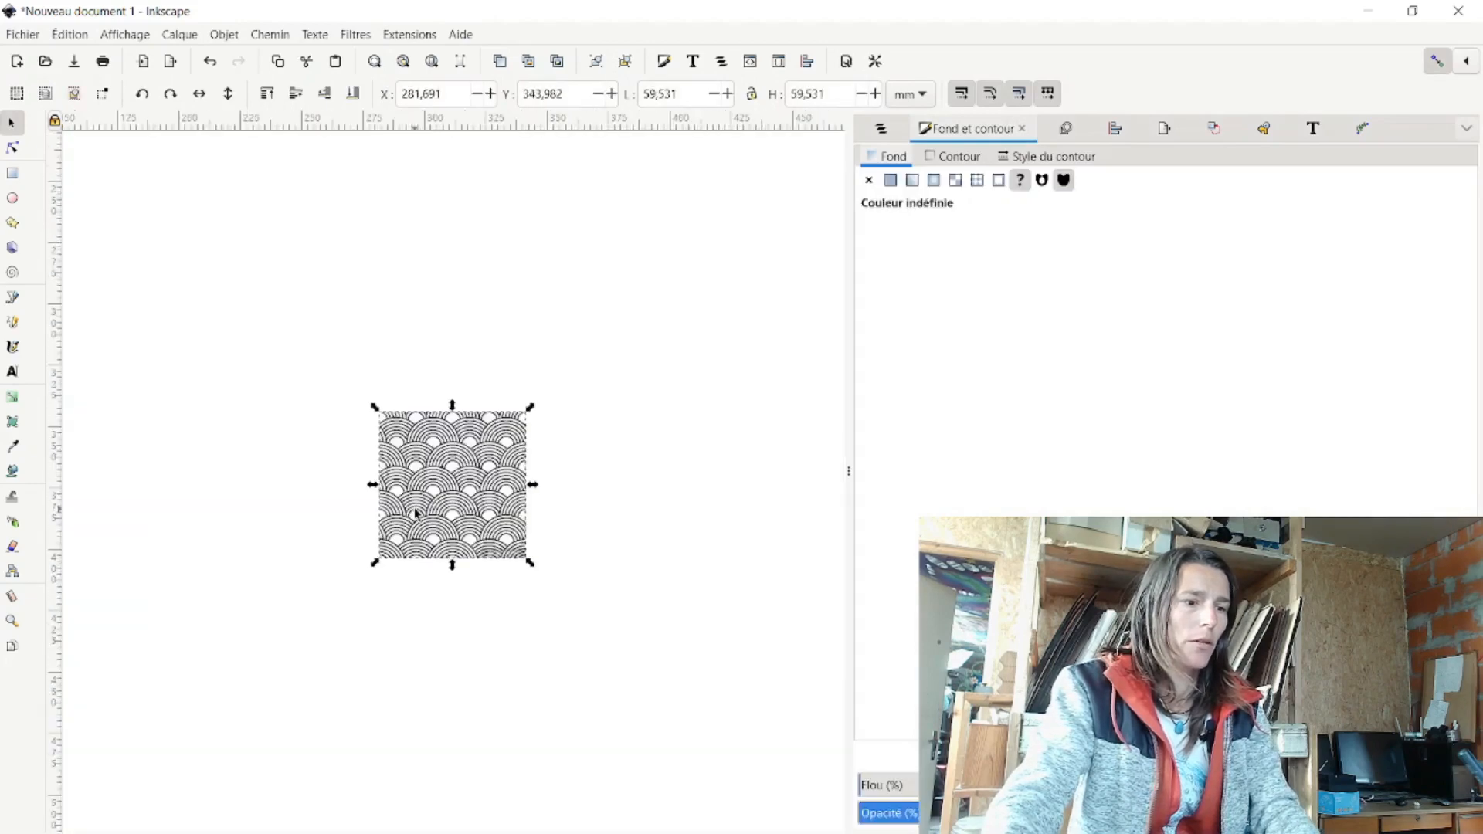
scroll(473, 464, down, 3)
drag(473, 464, 353, 349)
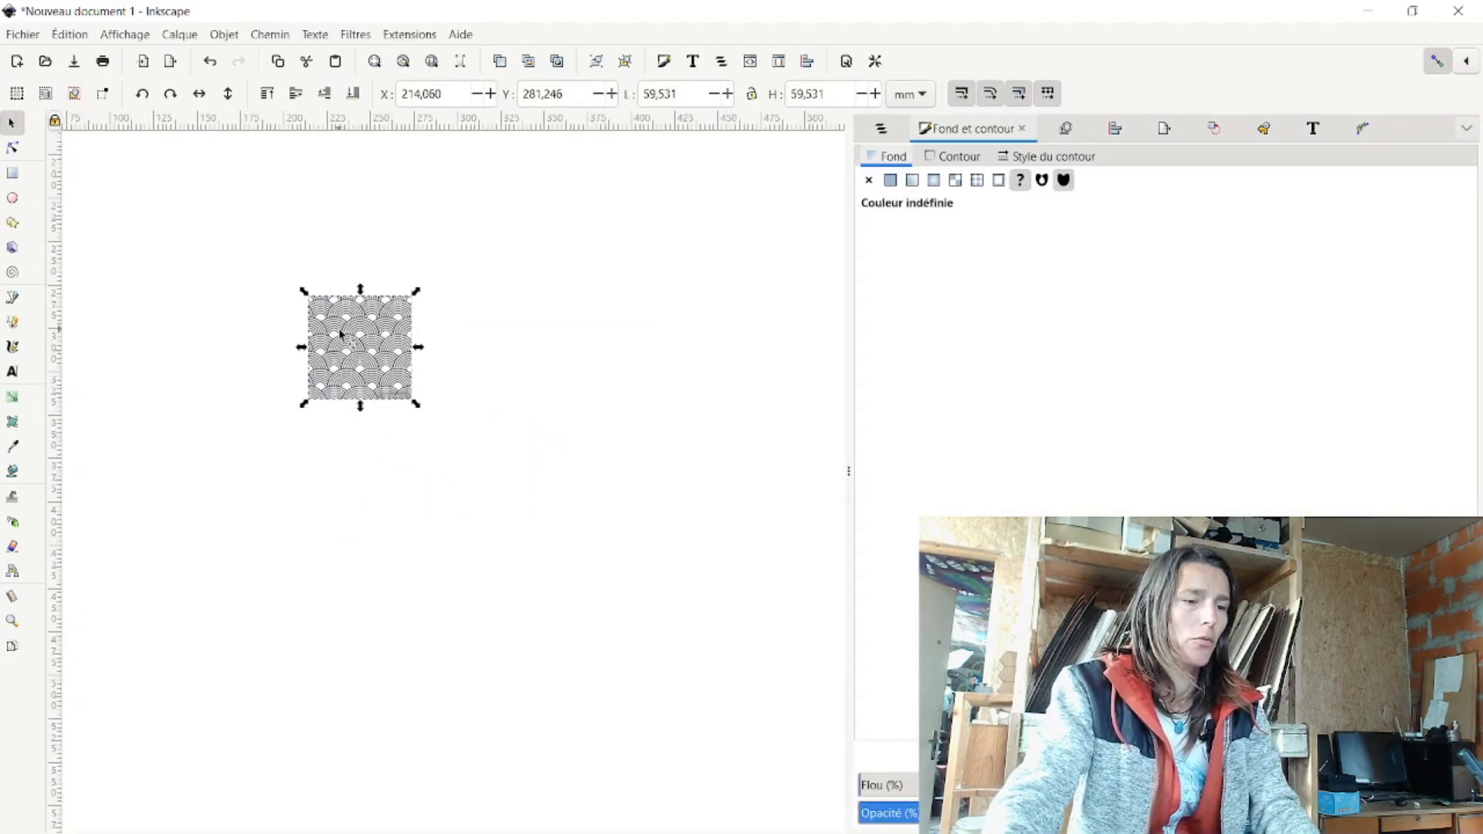
scroll(344, 338, up, 3)
scroll(344, 339, down, 3)
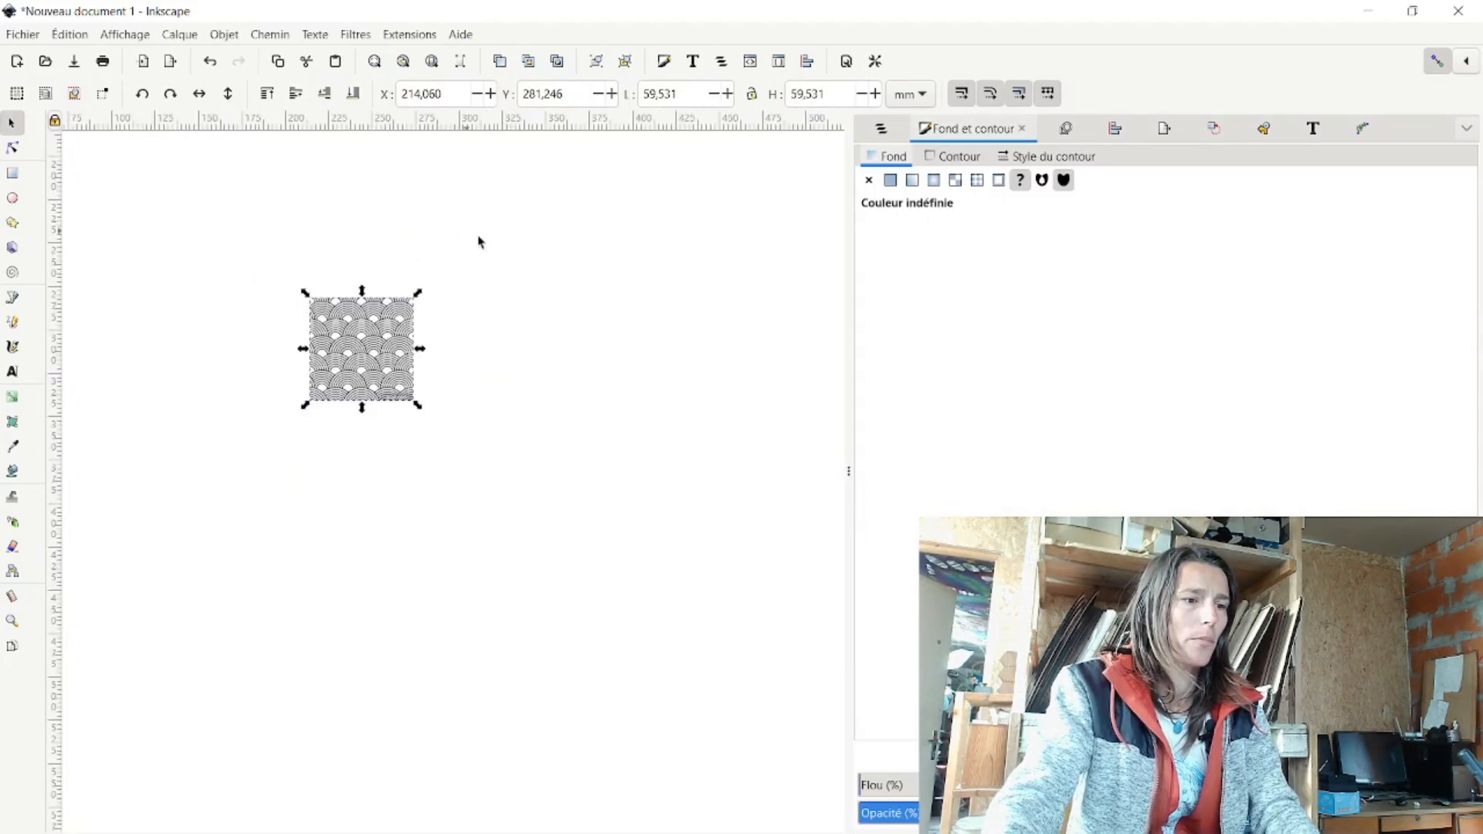
click(508, 307)
Draw a circle with a radius of about 33 mm to the right of the pattern image
drag(507, 307, 462, 366)
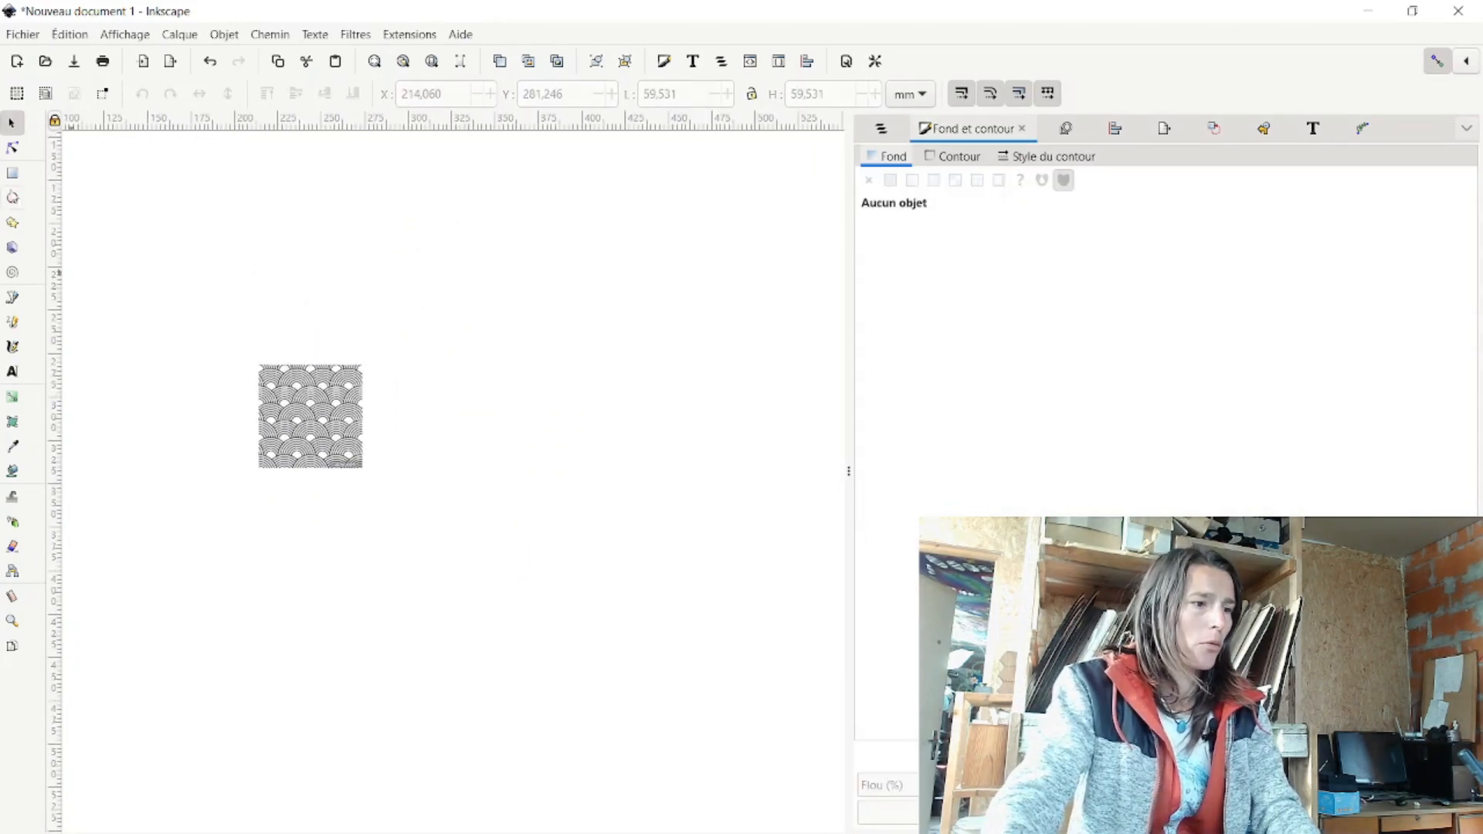
click(13, 198)
drag(479, 319, 604, 434)
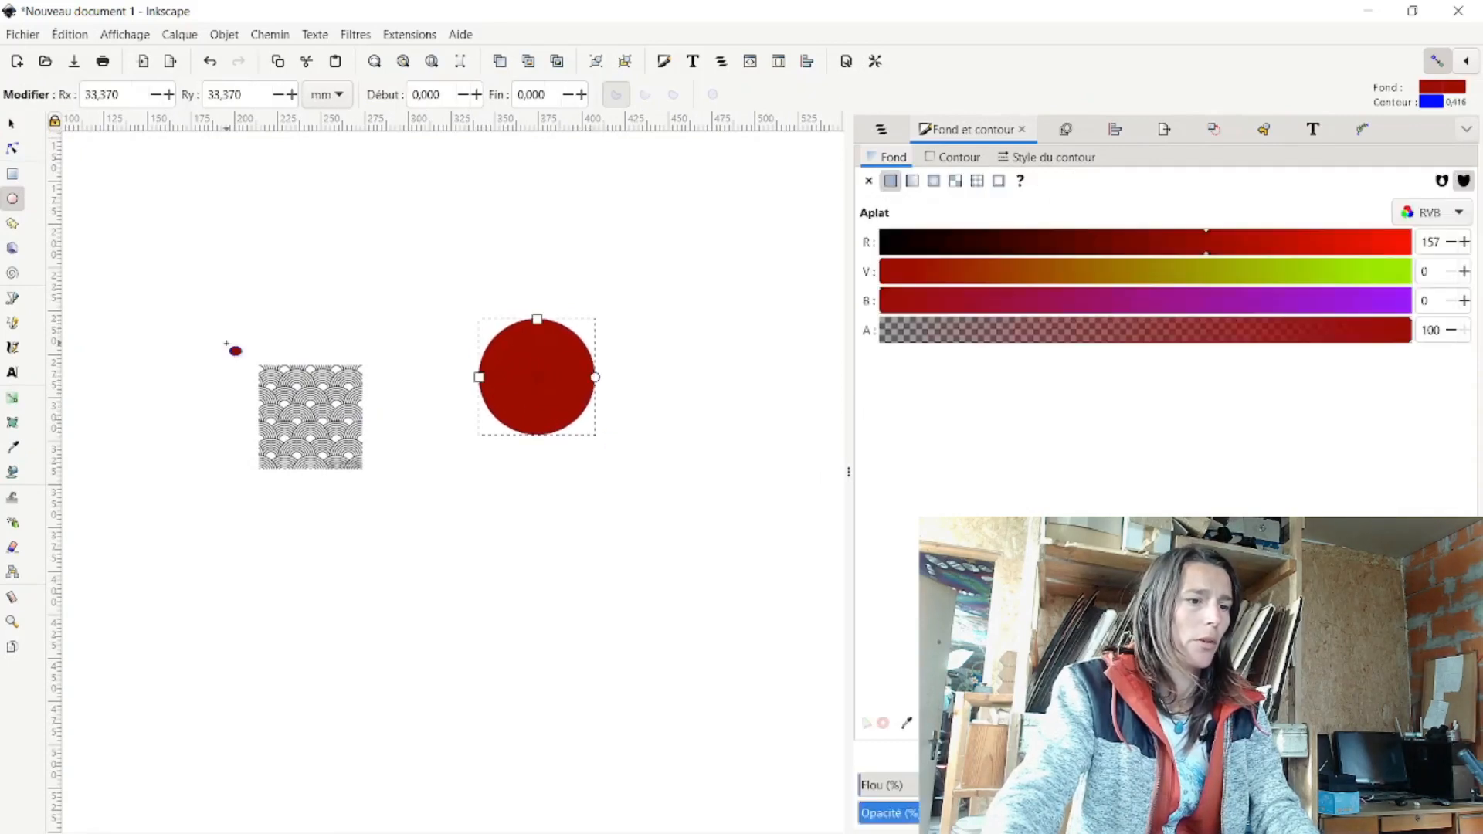
Draw a rounded rectangle about 166 × 56 mm over the circle's lower half and set its fill's blue value to 205
click(13, 177)
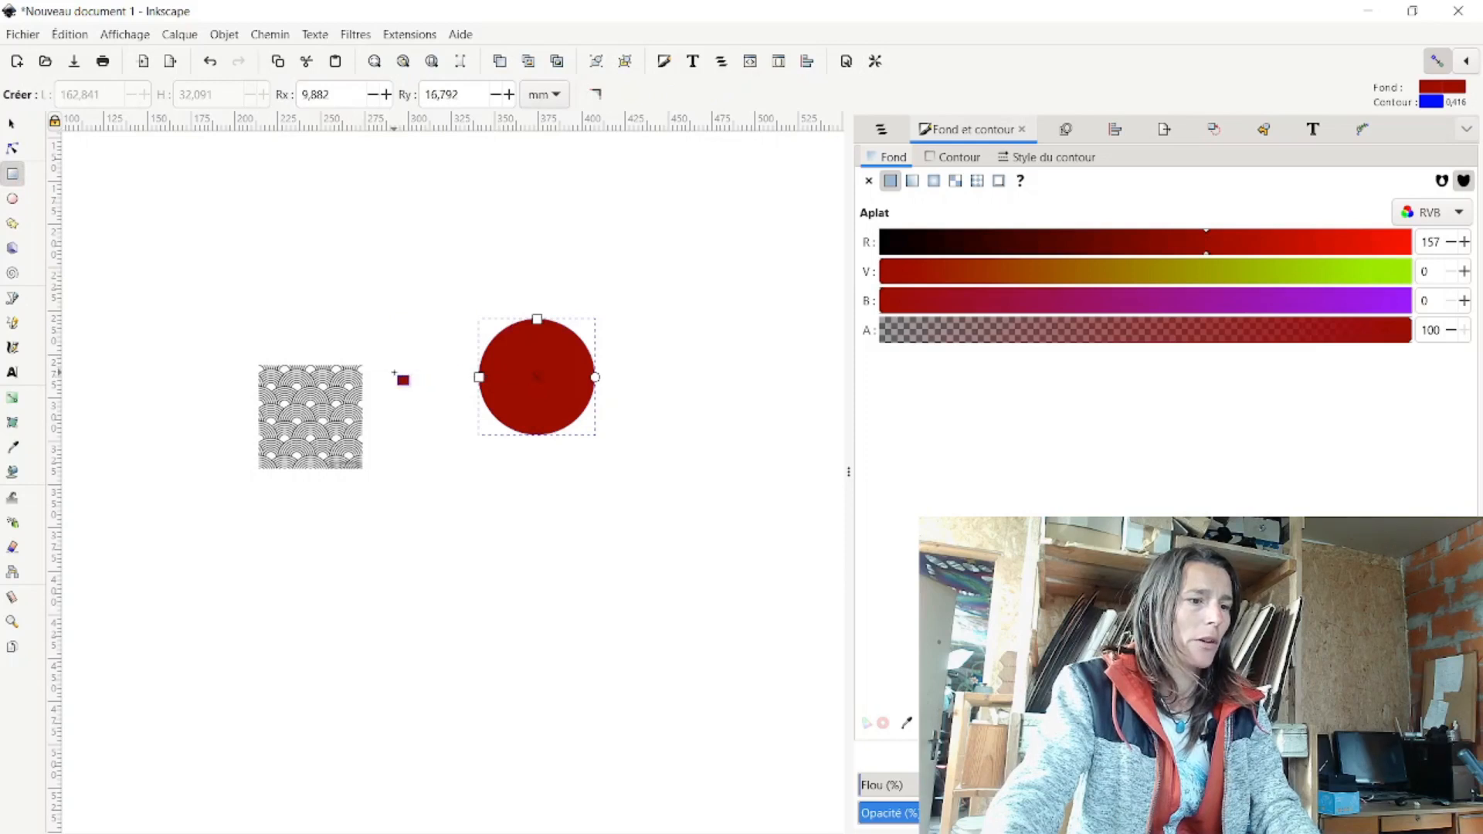
mouse_move(394, 373)
mouse_down()
mouse_move(696, 477)
mouse_move(670, 477)
mouse_move(681, 469)
mouse_up()
key(s)
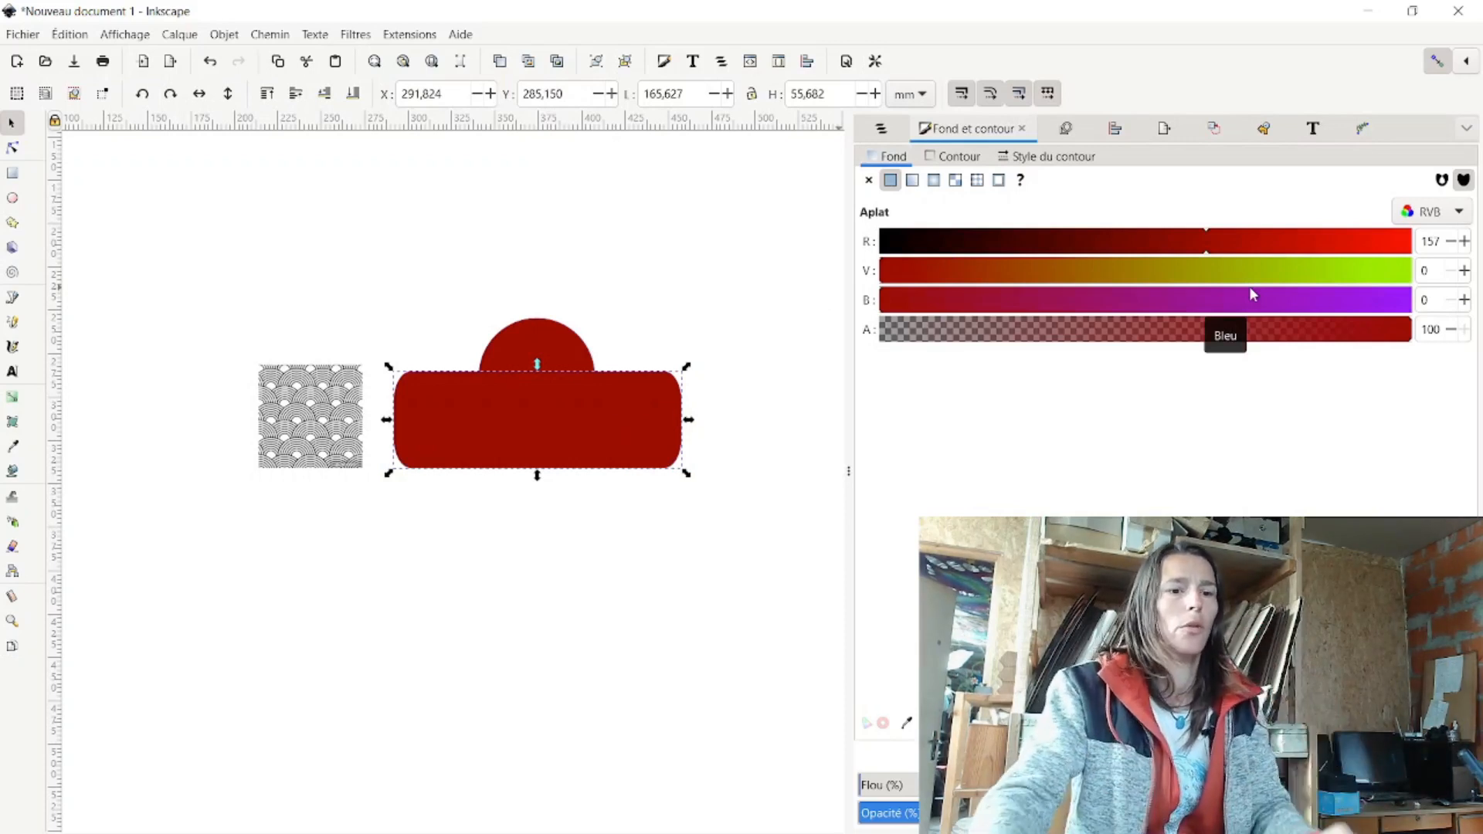
click(1307, 299)
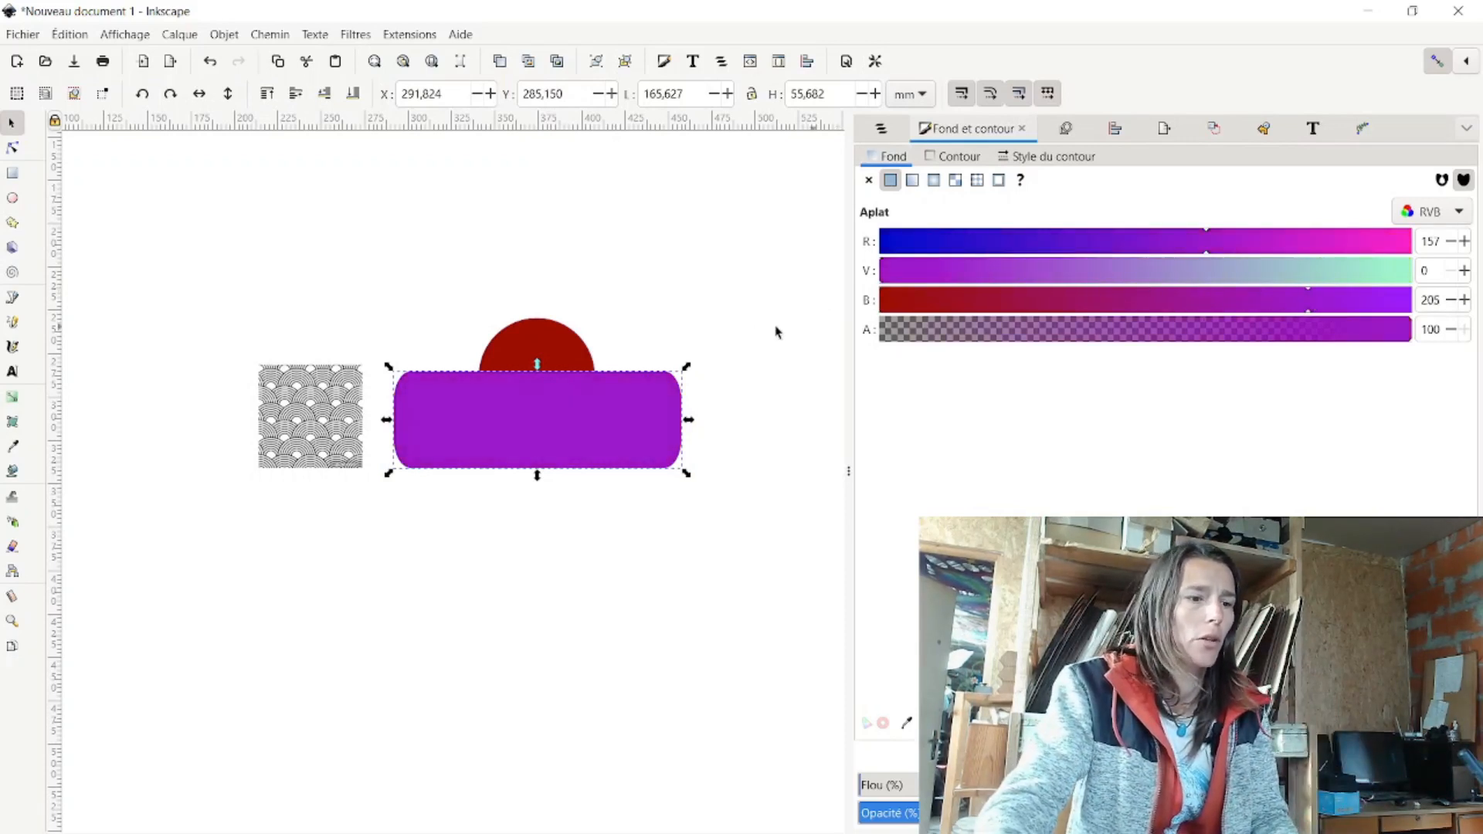
Centre the circle and the purple rounded rectangle on a common vertical axis, relative to the selection area
click(642, 365)
alt+click(579, 421)
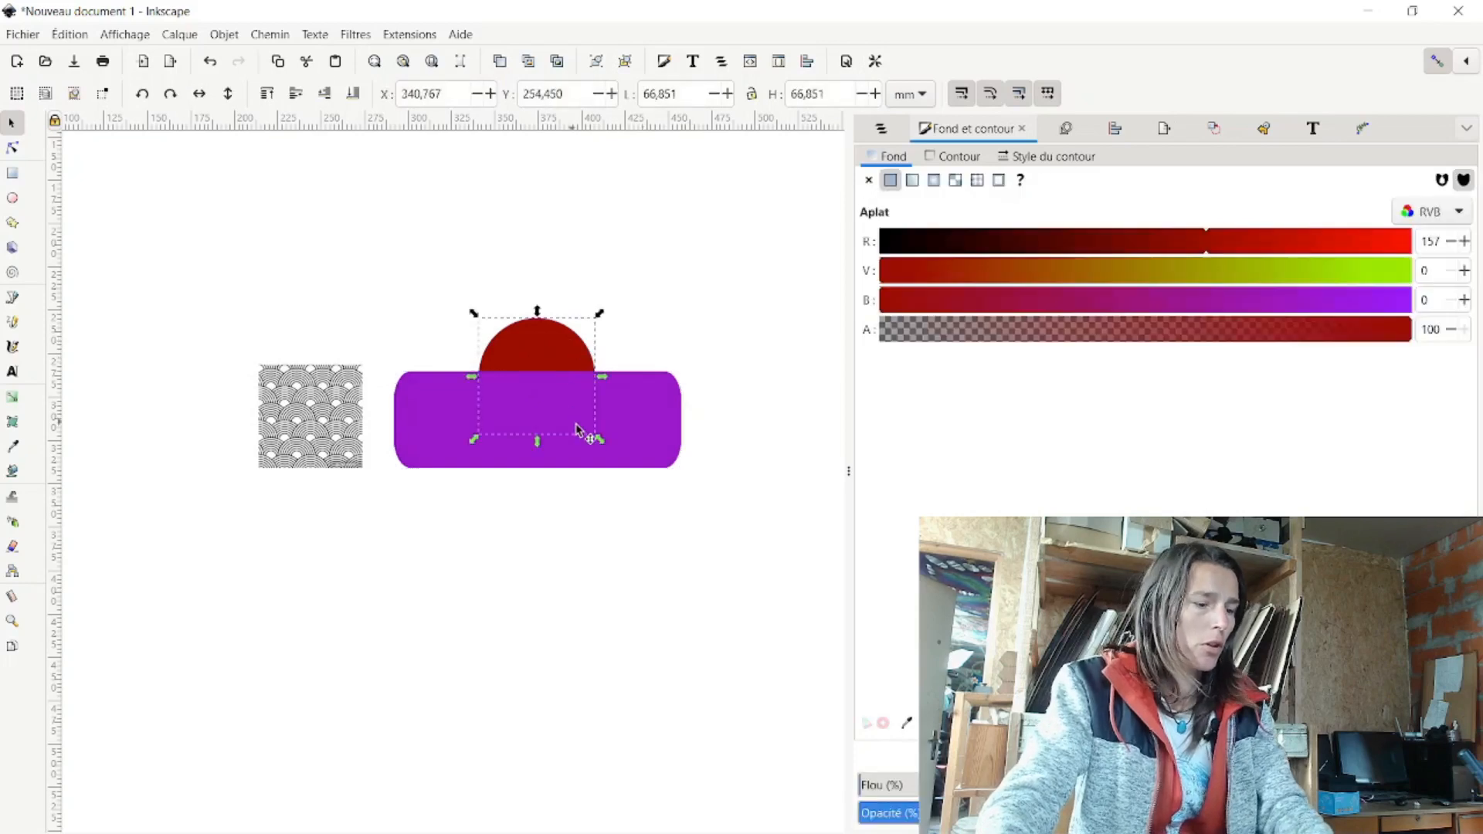
shift+click(648, 438)
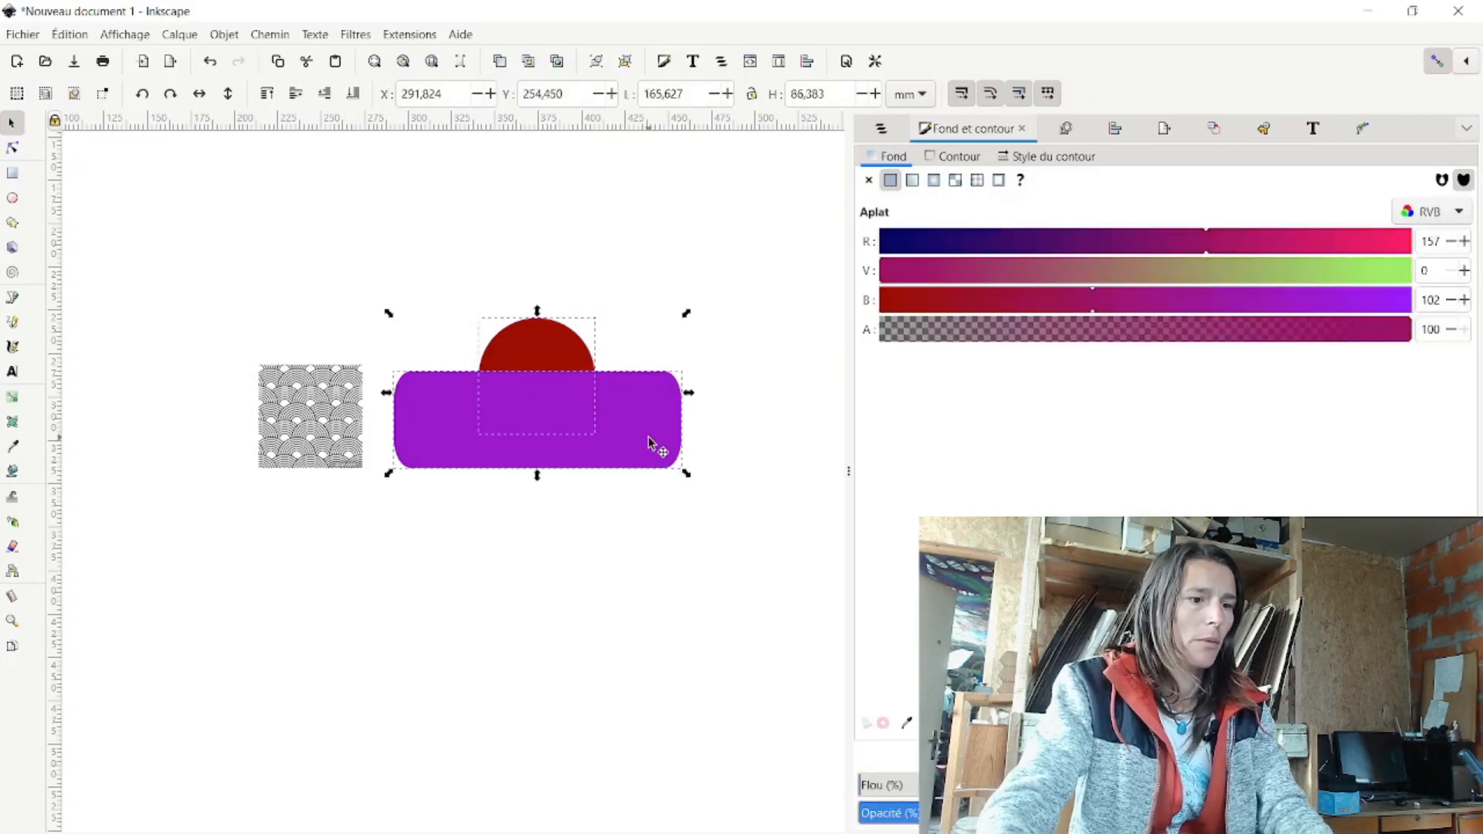
click(1115, 128)
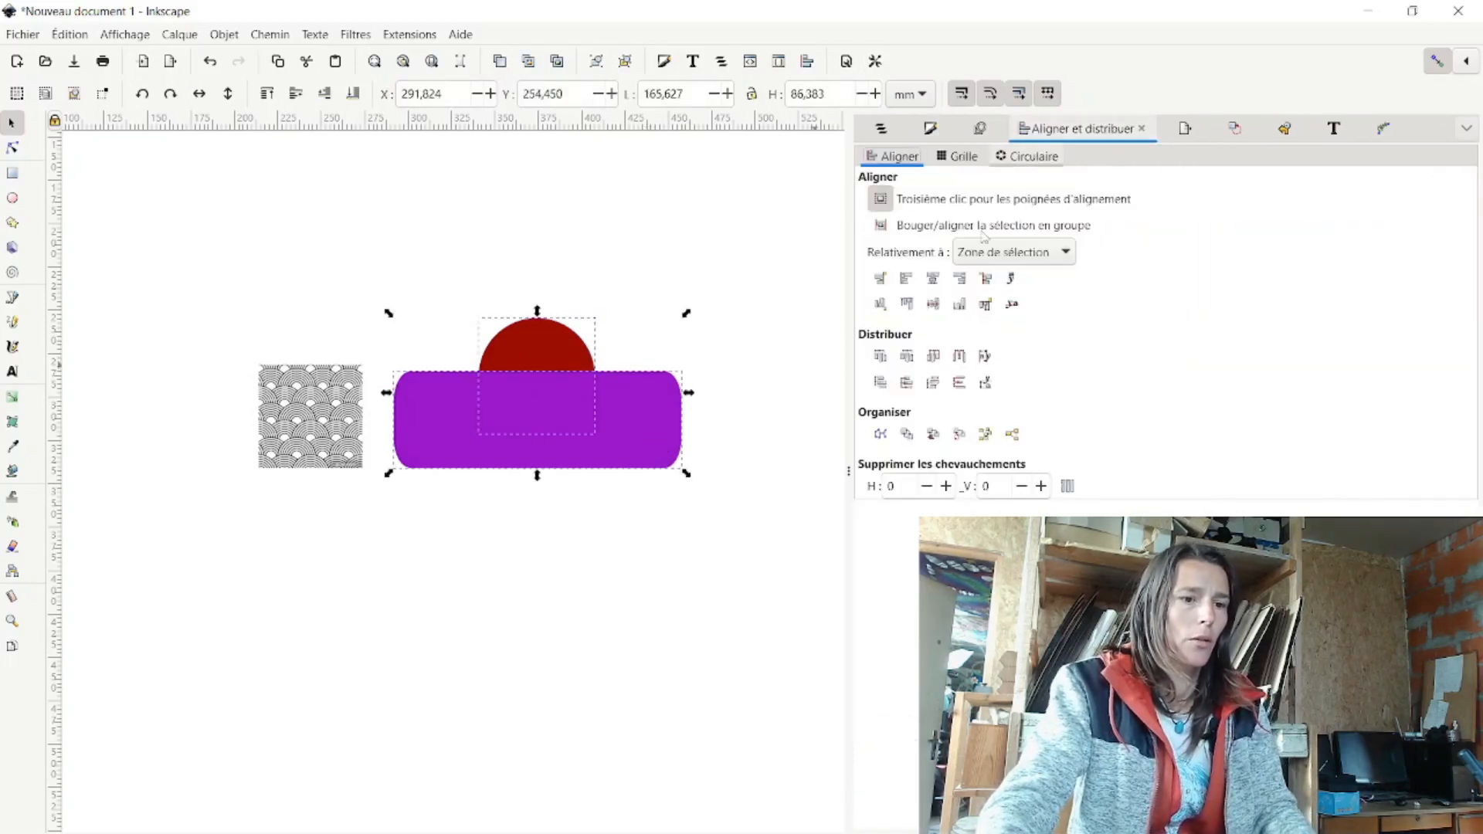
click(933, 279)
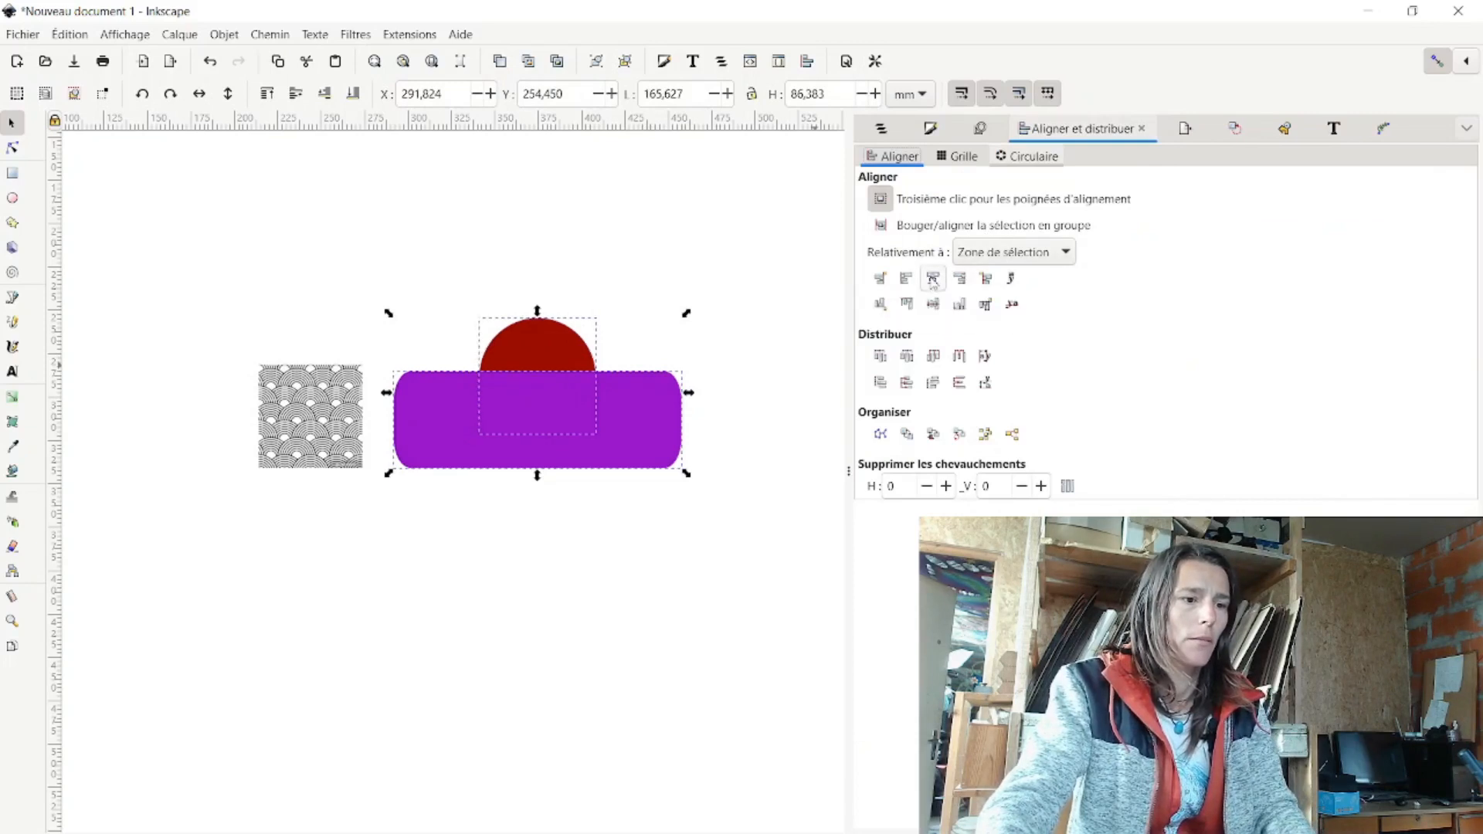
click(762, 497)
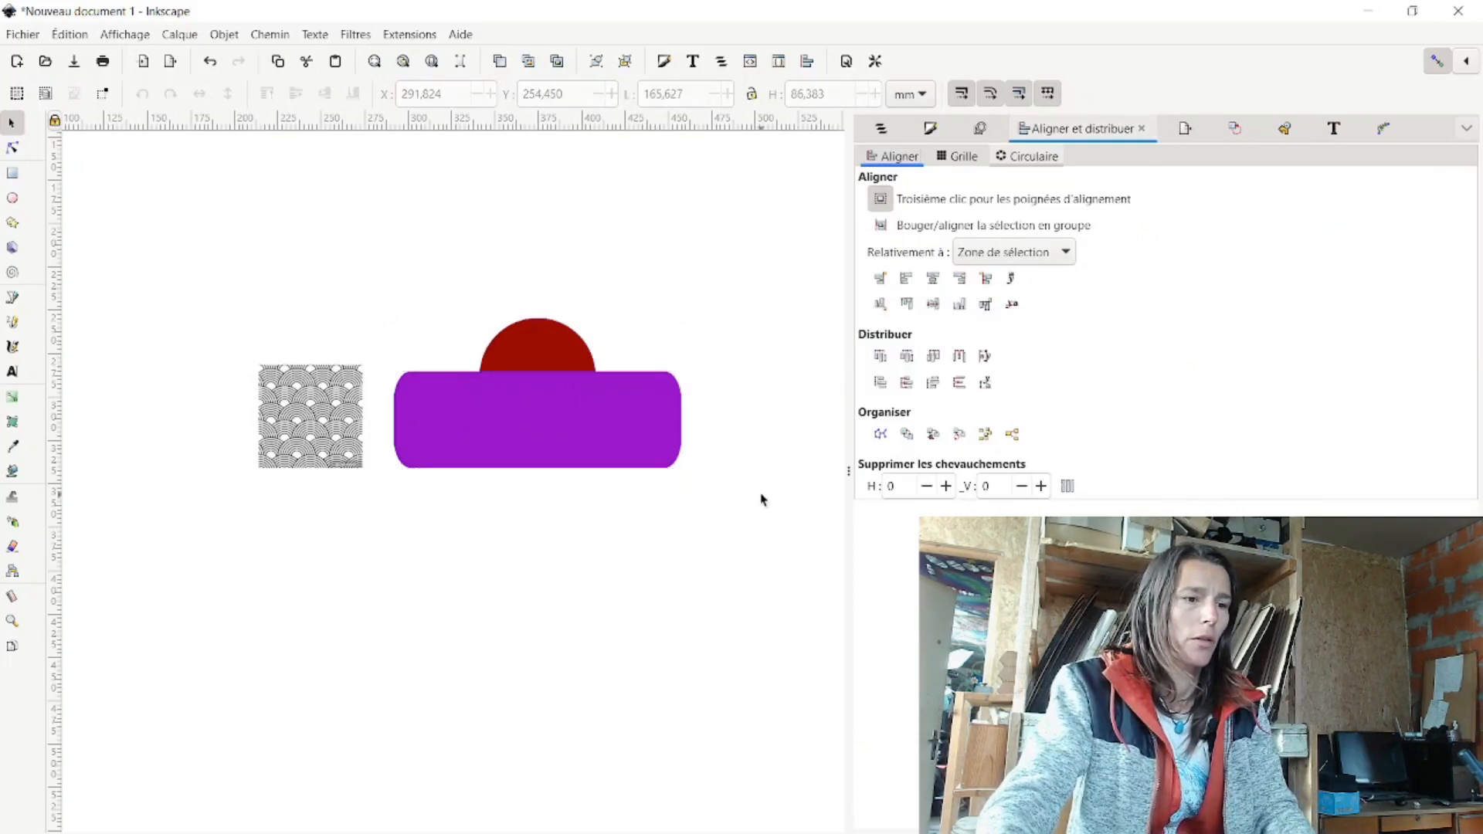
Merge the circle and the rounded rectangle into one shape with a Union
drag(768, 502, 377, 282)
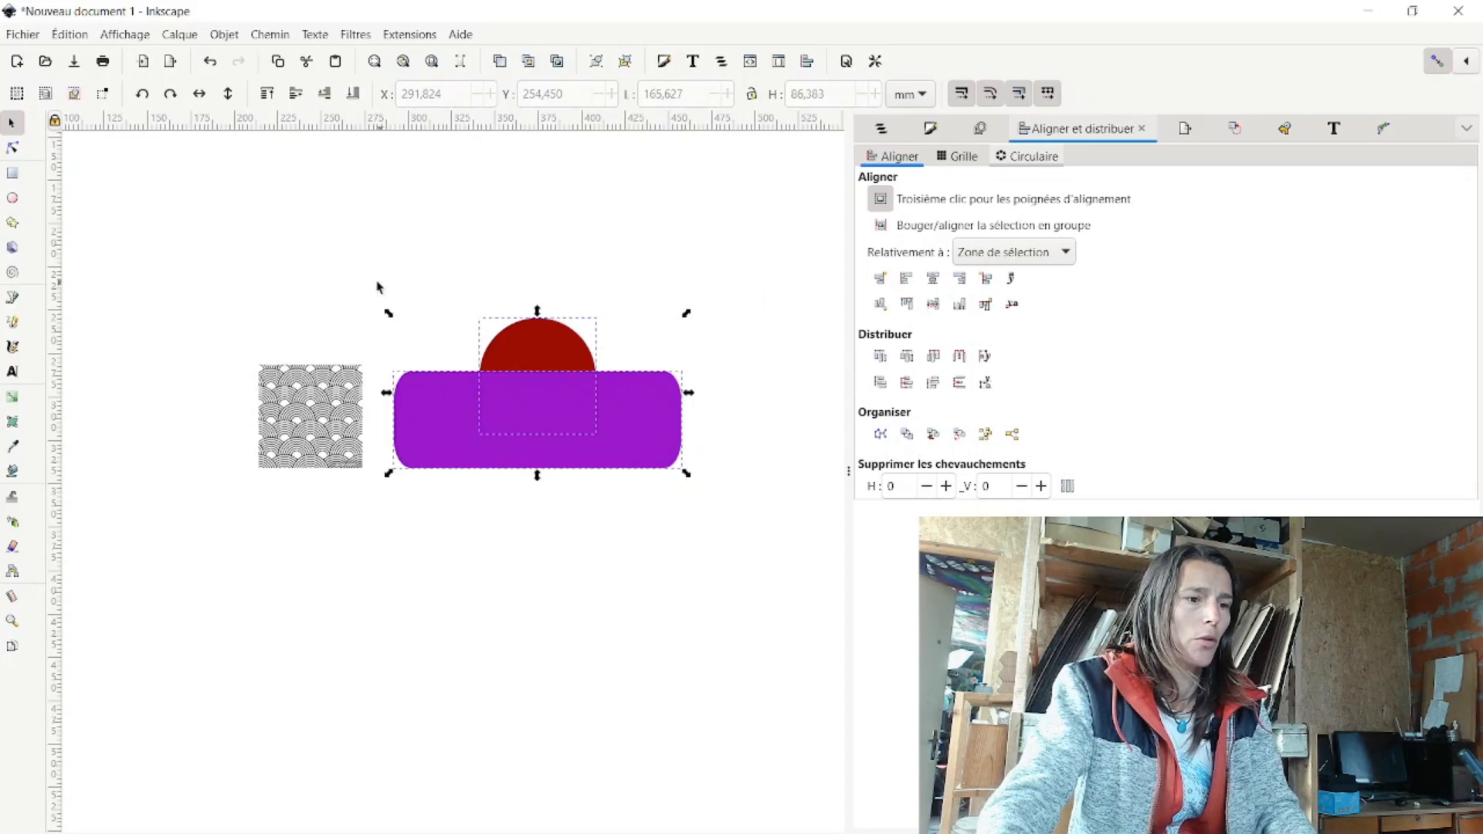
click(277, 36)
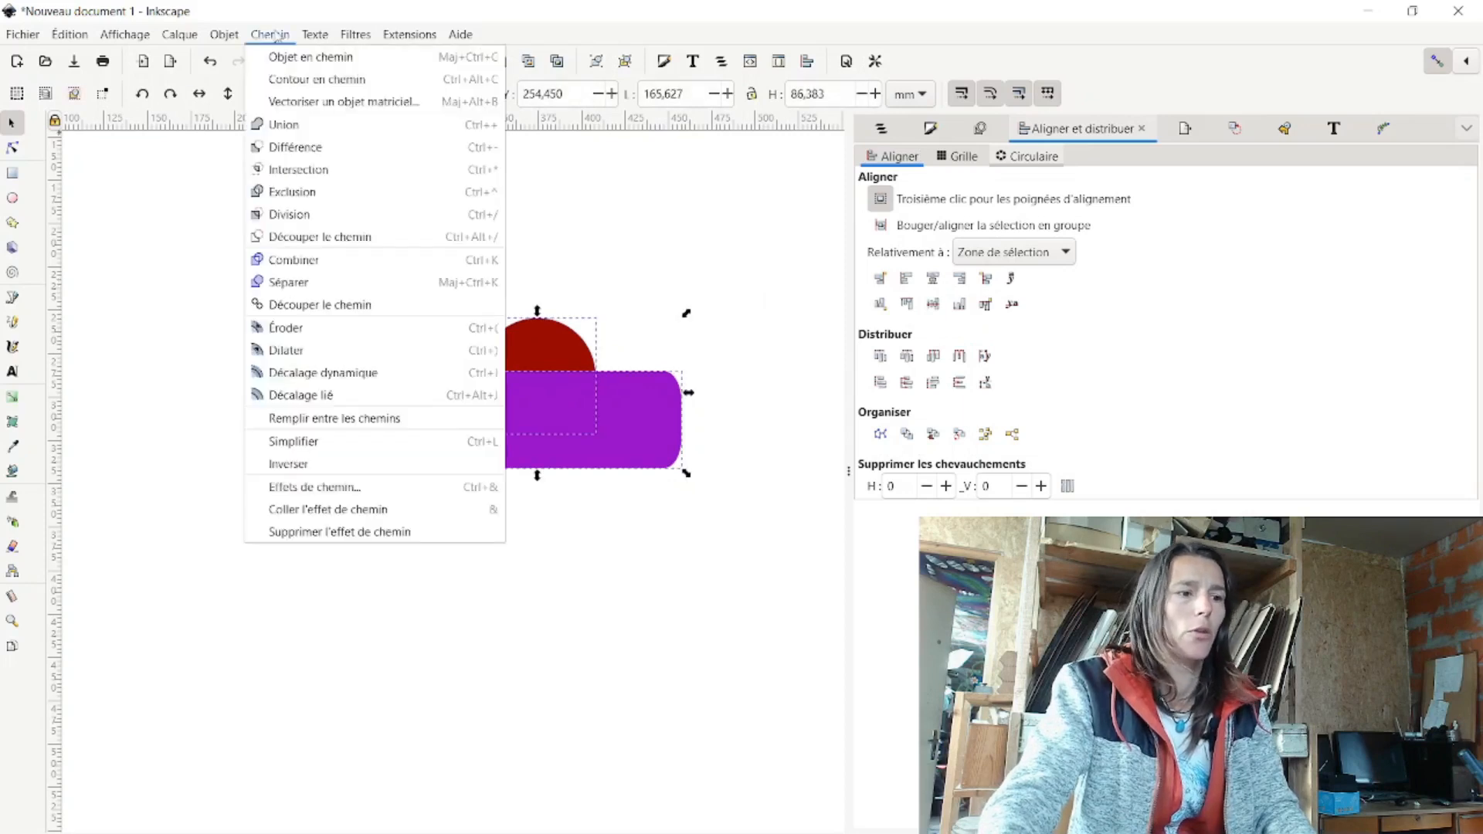
click(303, 124)
click(687, 291)
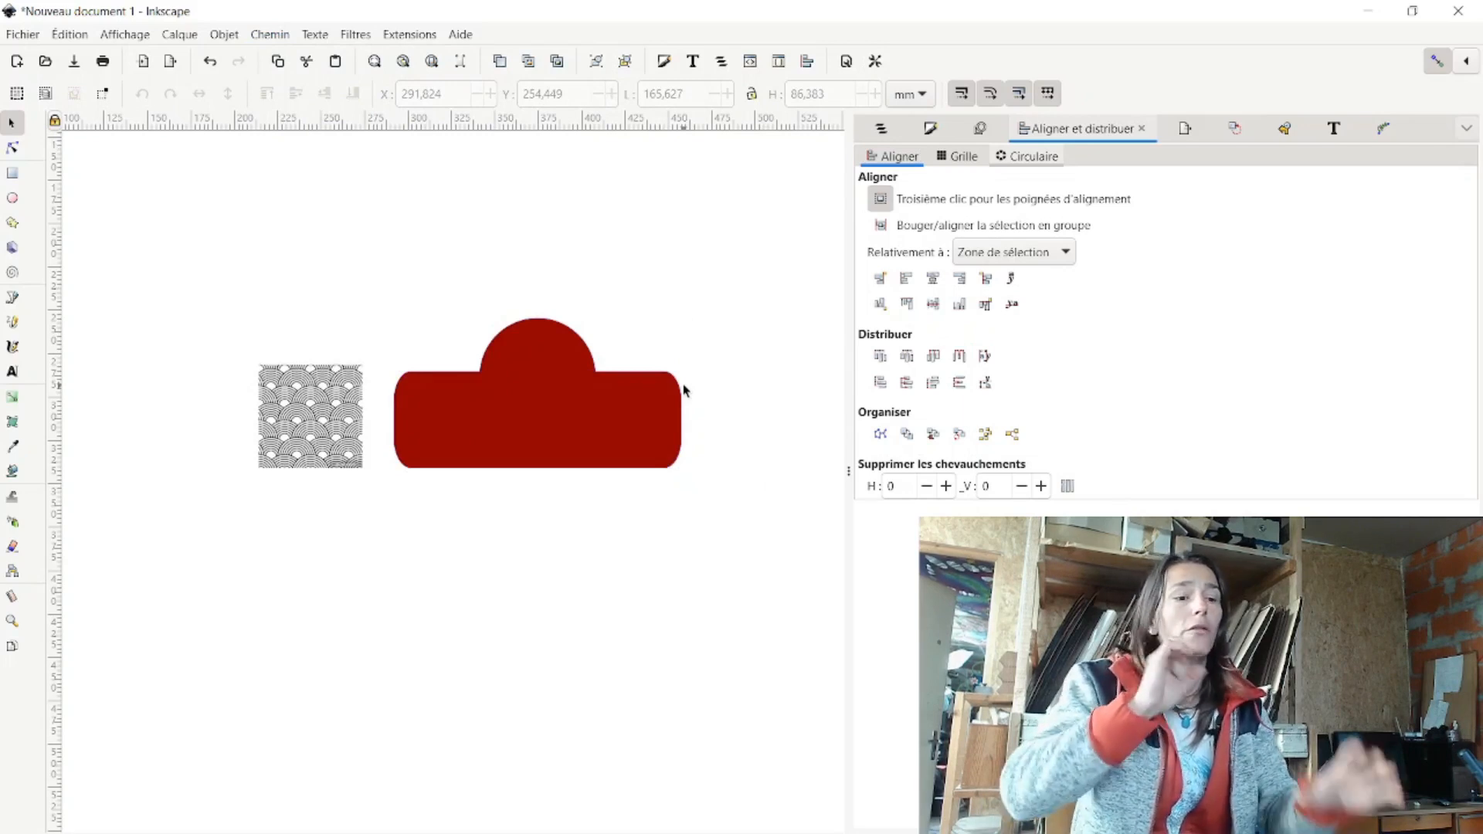
Move the pattern image away from the red shape and vectorise it in a single pass with the brightness threshold at 0.450
click(360, 395)
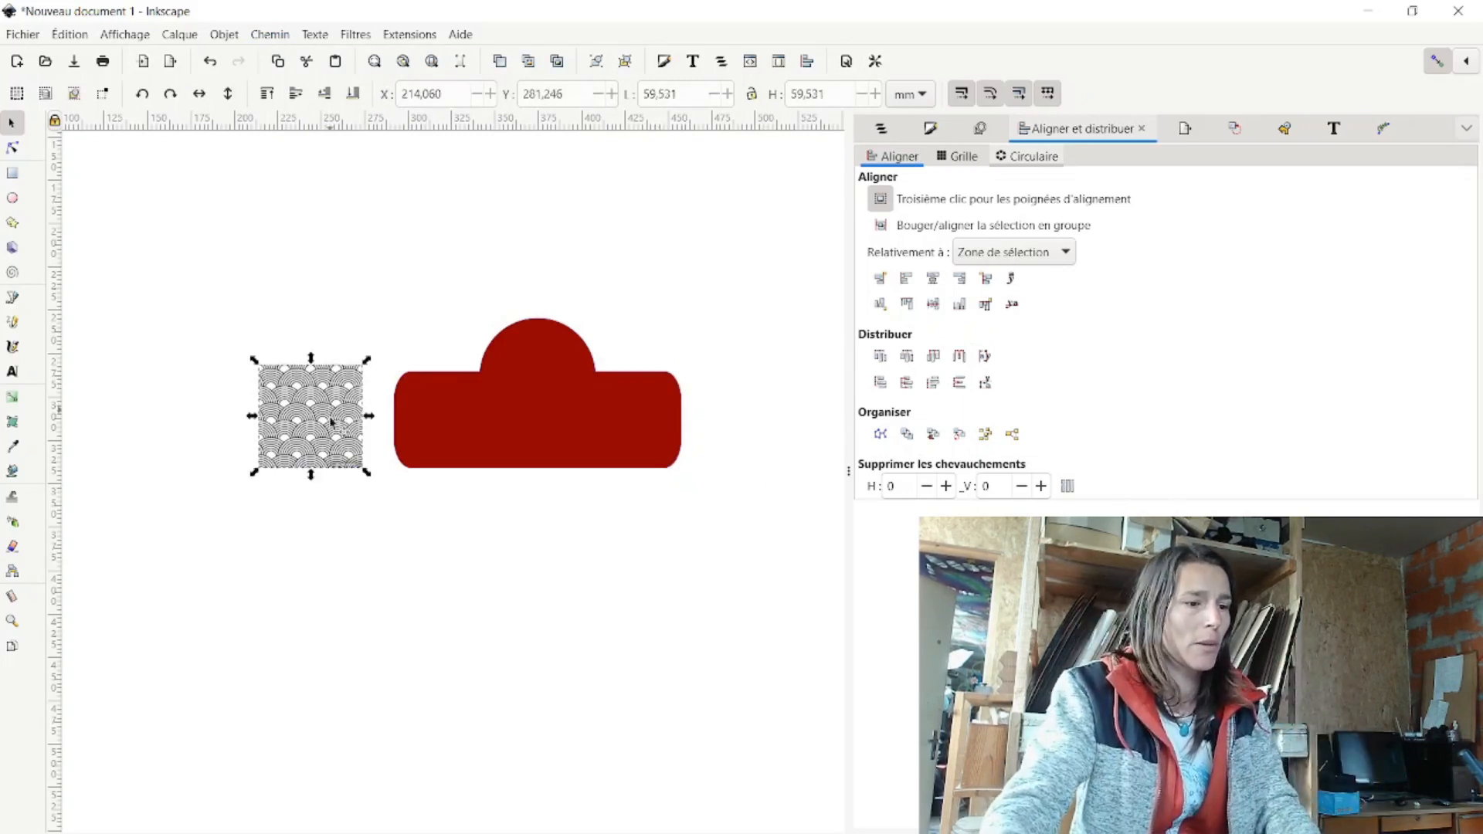
drag(357, 424, 259, 405)
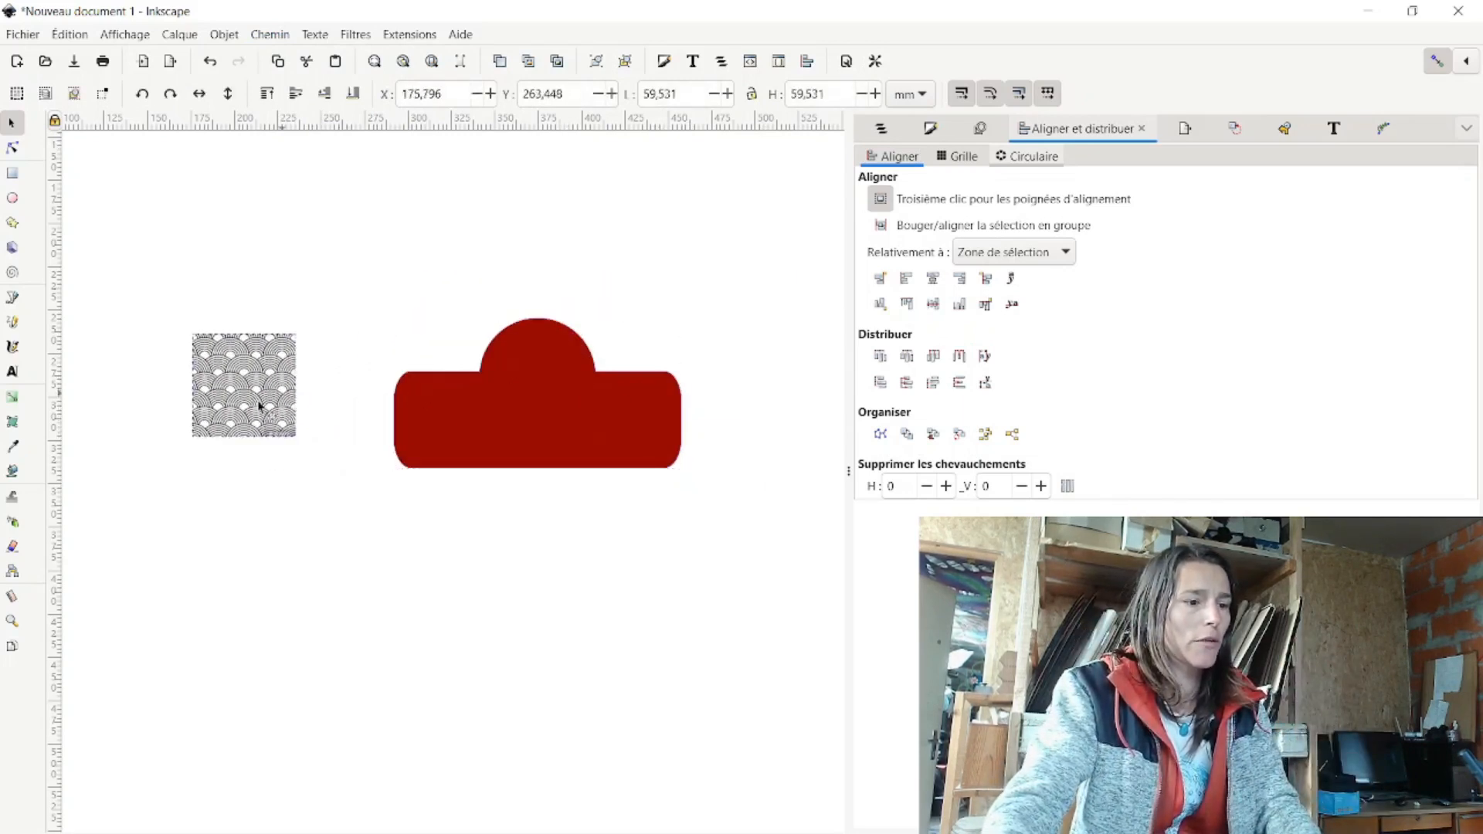
scroll(127, 381, down, 3)
scroll(87, 376, up, 4)
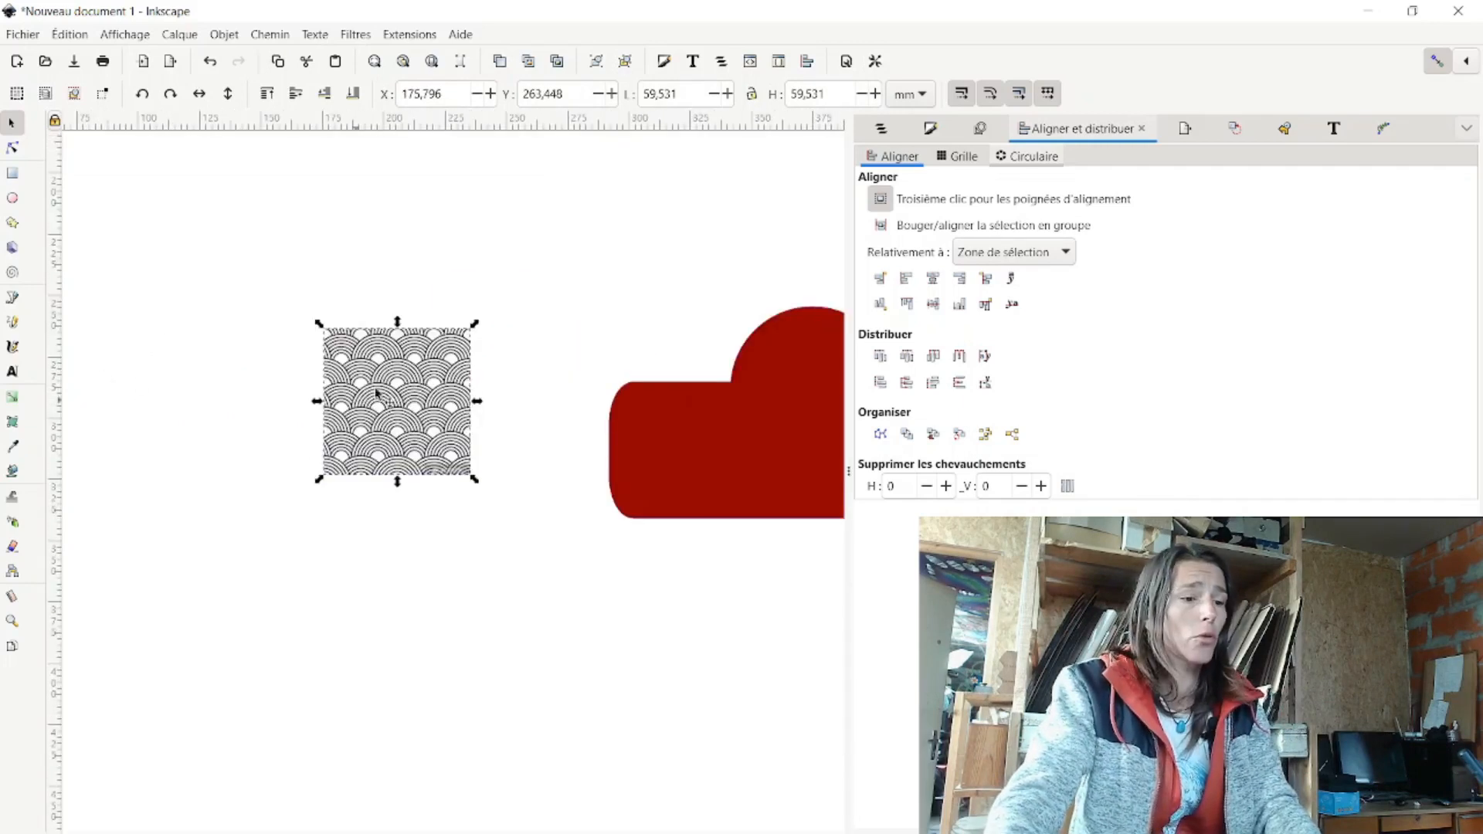
right_click(406, 392)
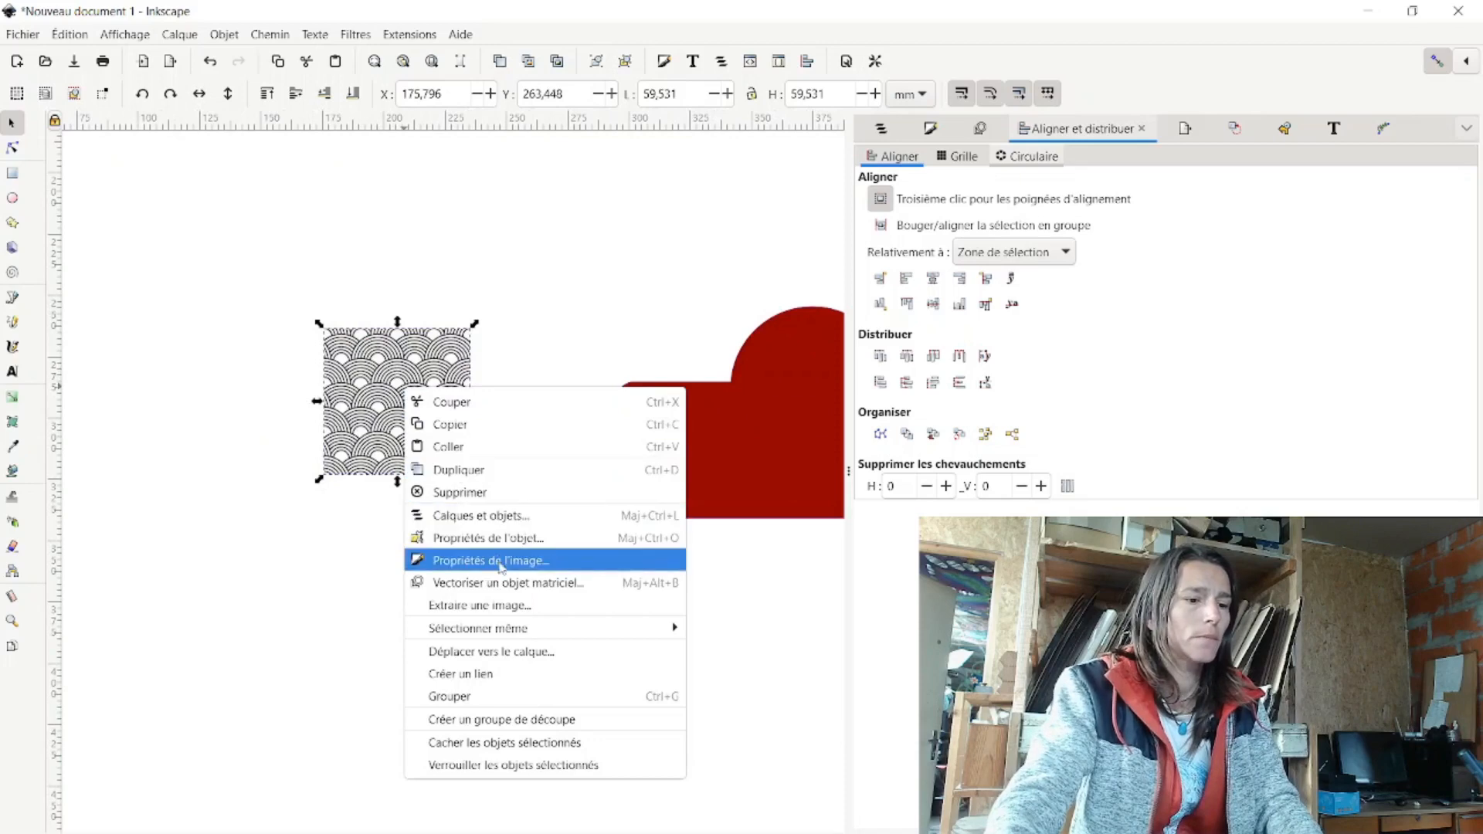
click(506, 584)
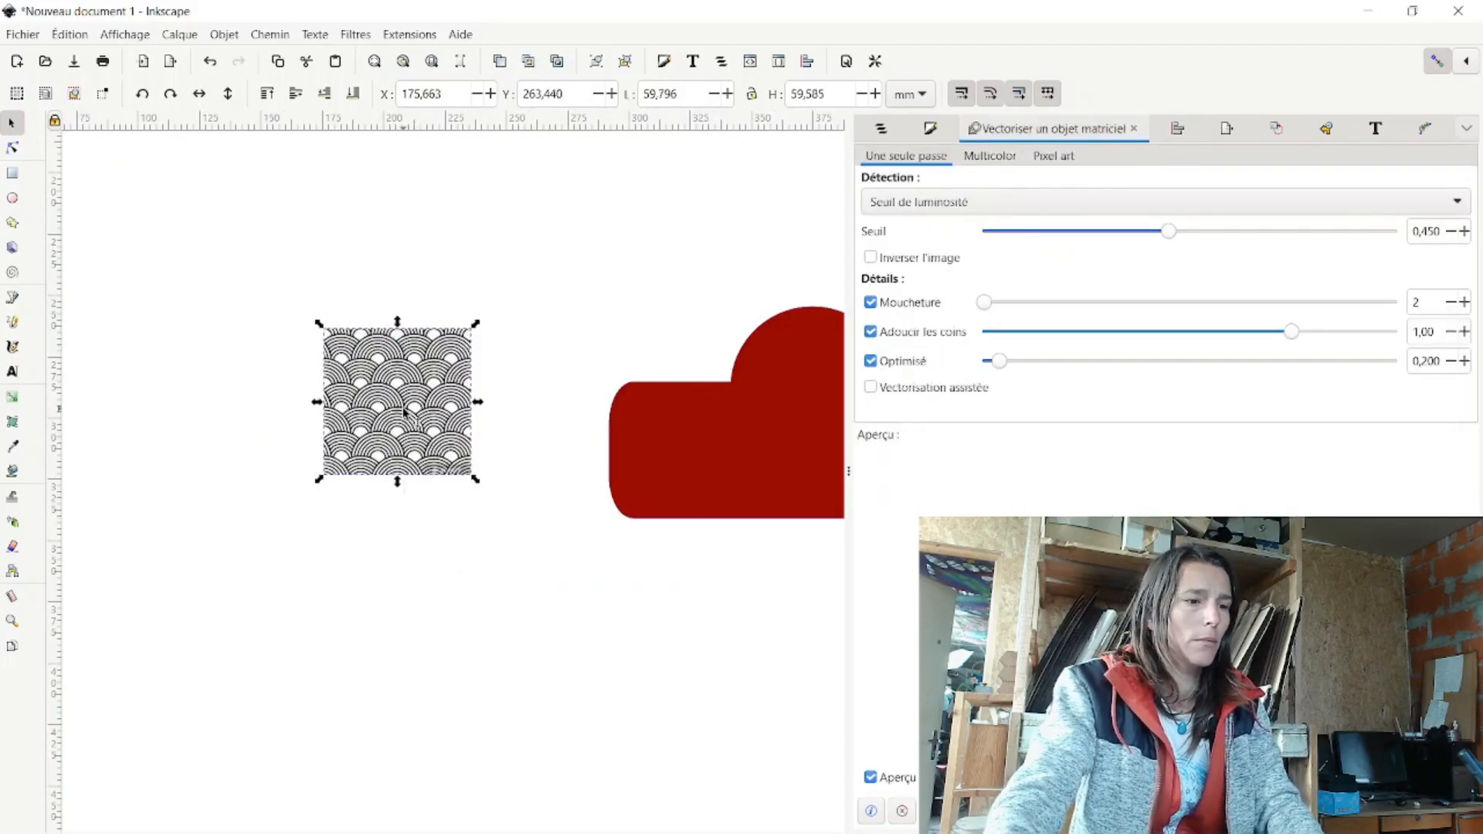
Place the traced pattern below the original image, check its detail and move the original image aside to the upper left
drag(411, 417, 400, 632)
scroll(377, 663, up, 4)
scroll(368, 658, up, 2)
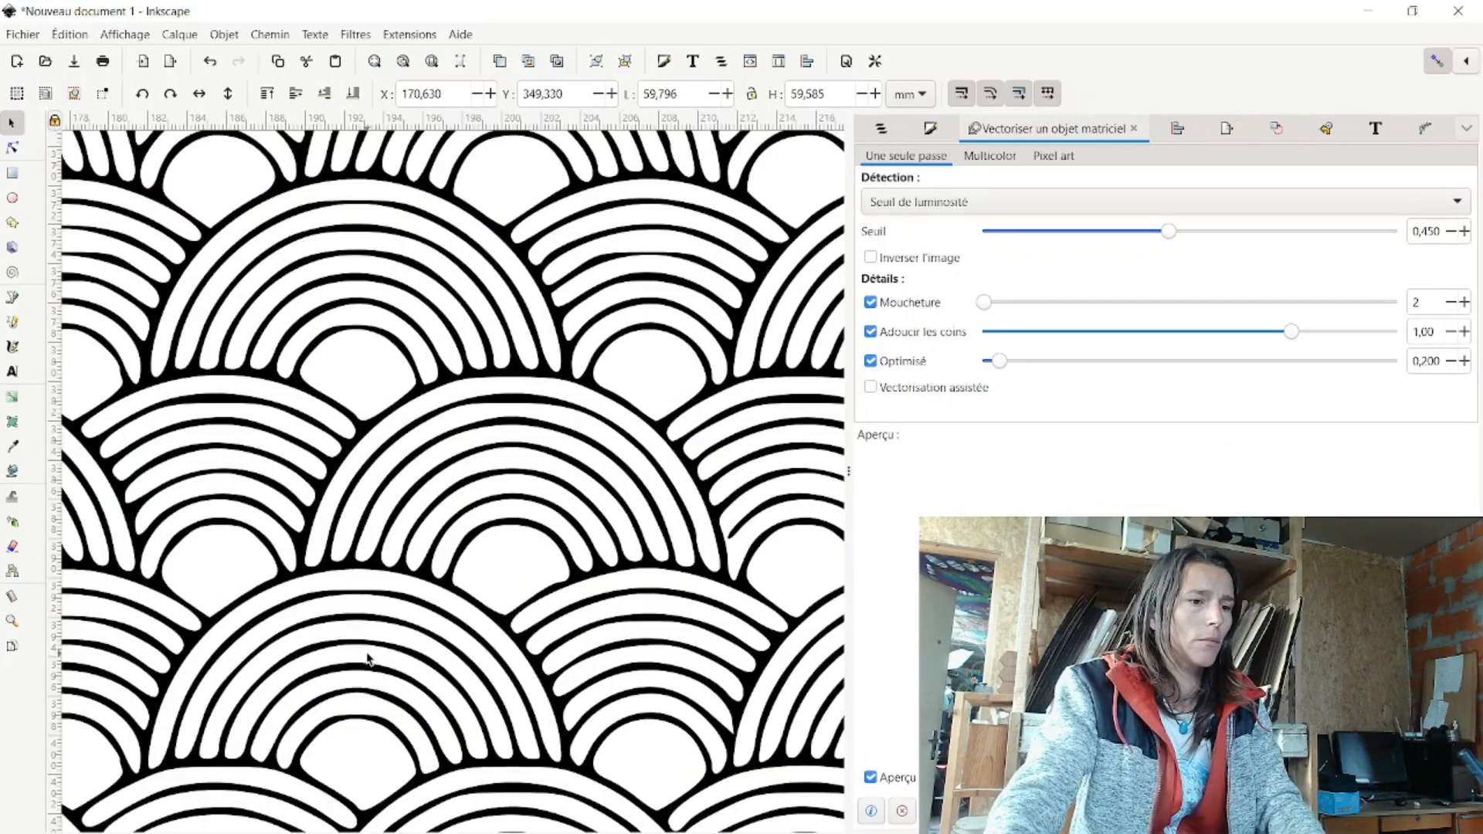
scroll(367, 658, down, 6)
click(440, 473)
drag(440, 473, 189, 313)
Enlarge the traced pattern proportionally to about 170 × 169 mm
click(458, 544)
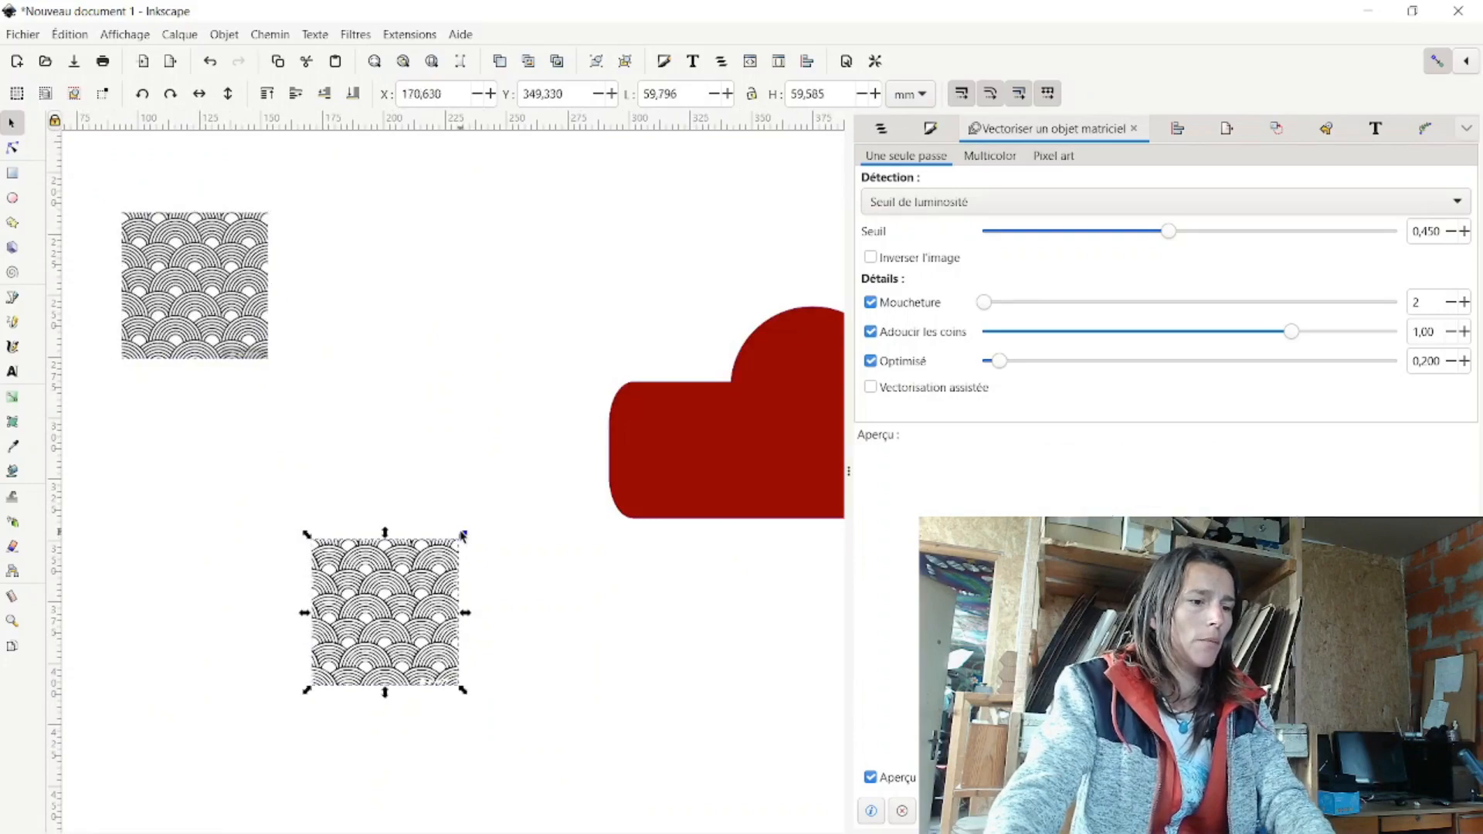
drag(465, 535, 628, 416)
key(ctrl+z)
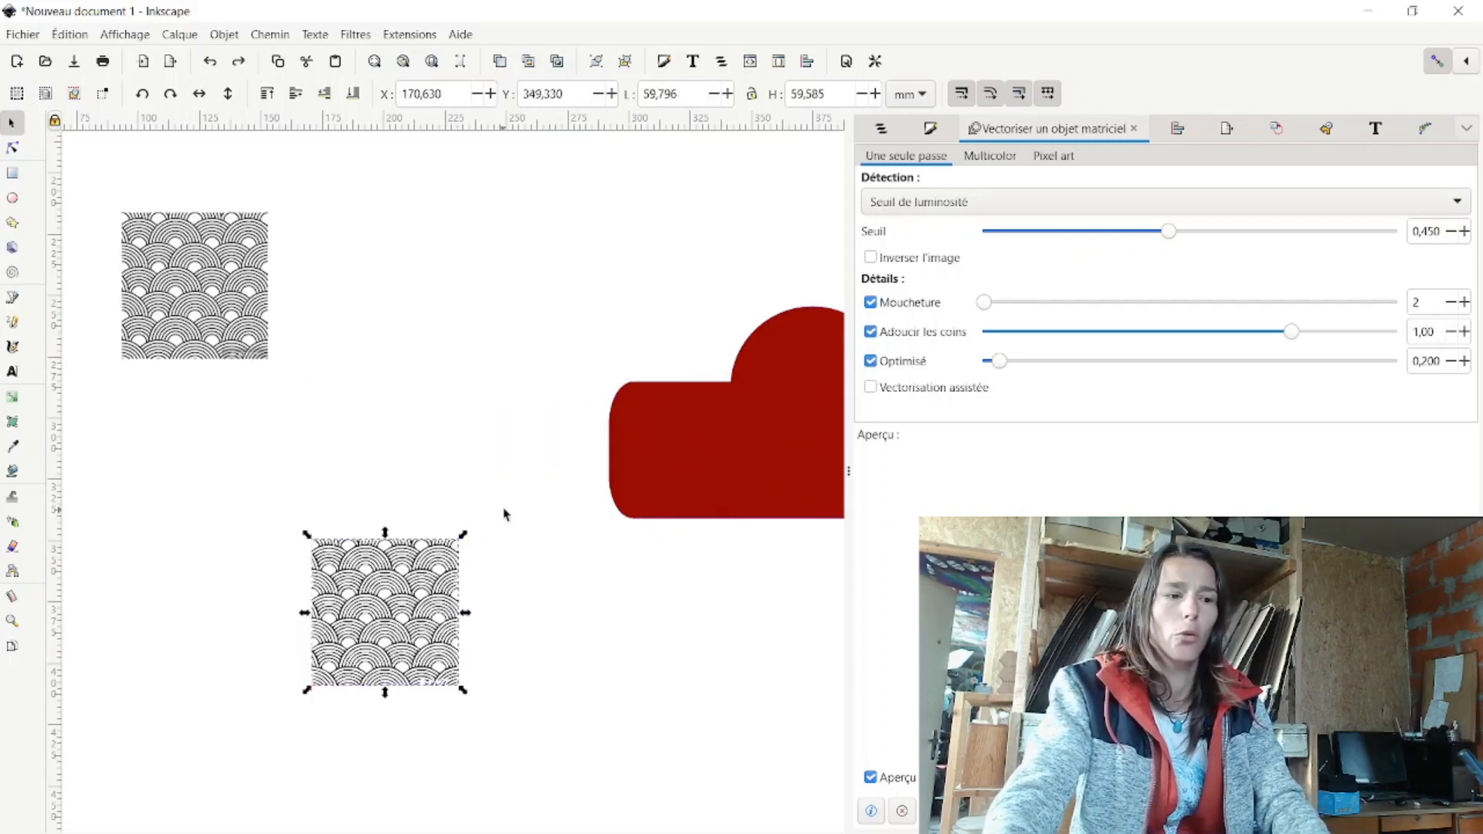
drag(463, 535, 826, 278)
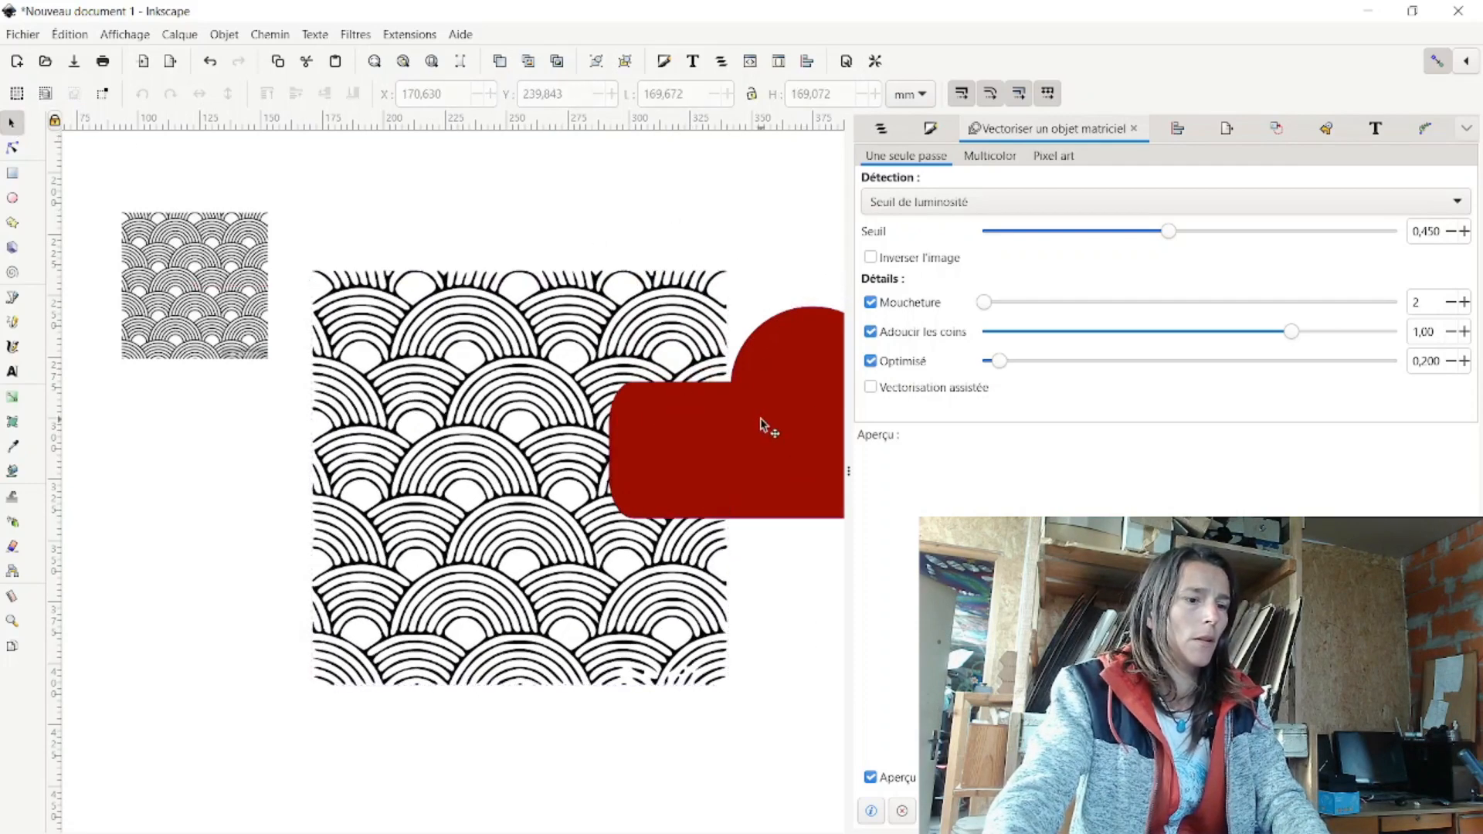
Place the red merged shape over the enlarged traced pattern and move the original pattern image farther away from it
drag(765, 424, 457, 462)
click(521, 218)
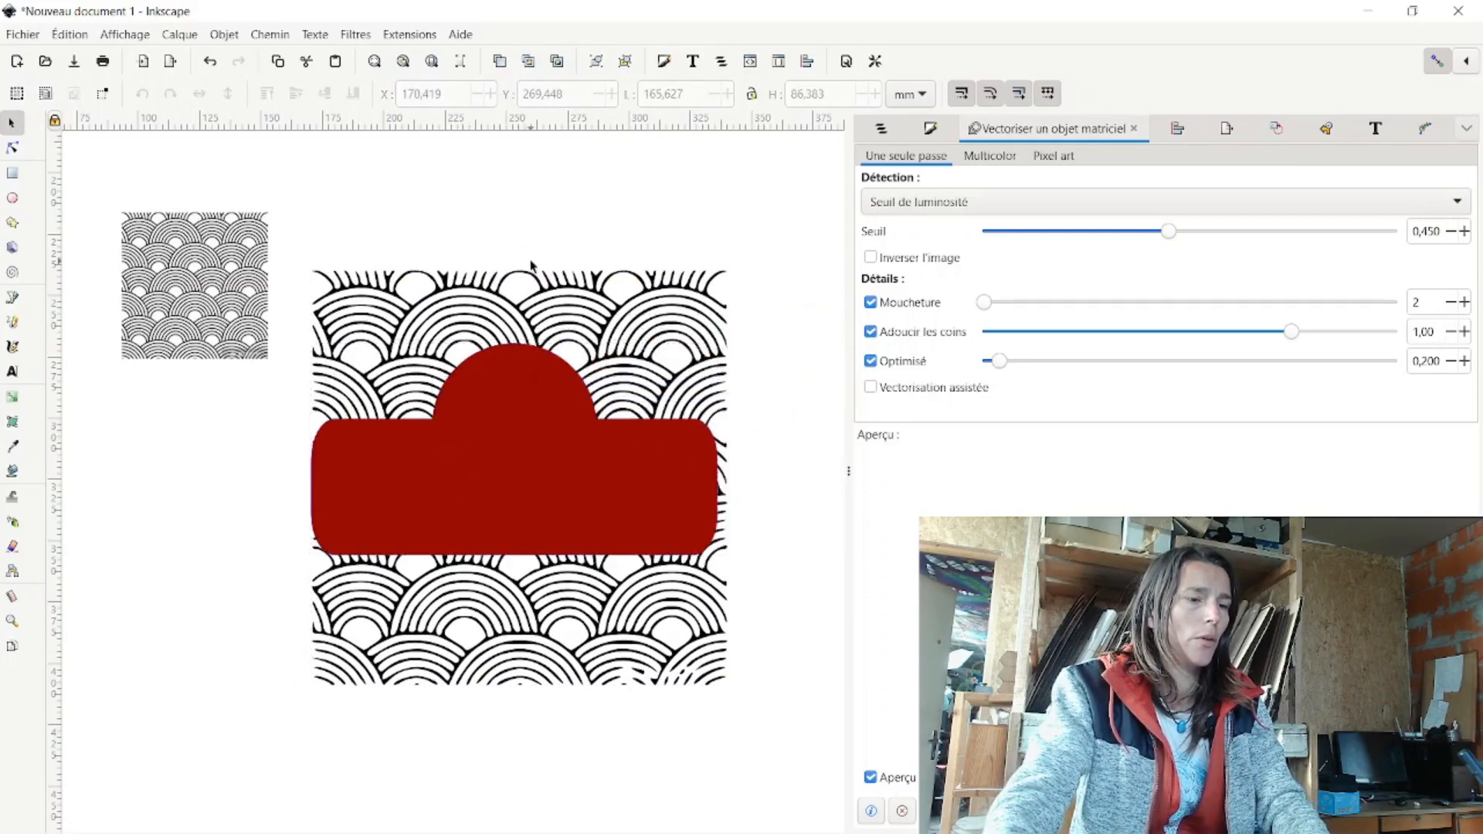
ctrl+scroll(535, 272, down, 2)
drag(381, 288, 305, 244)
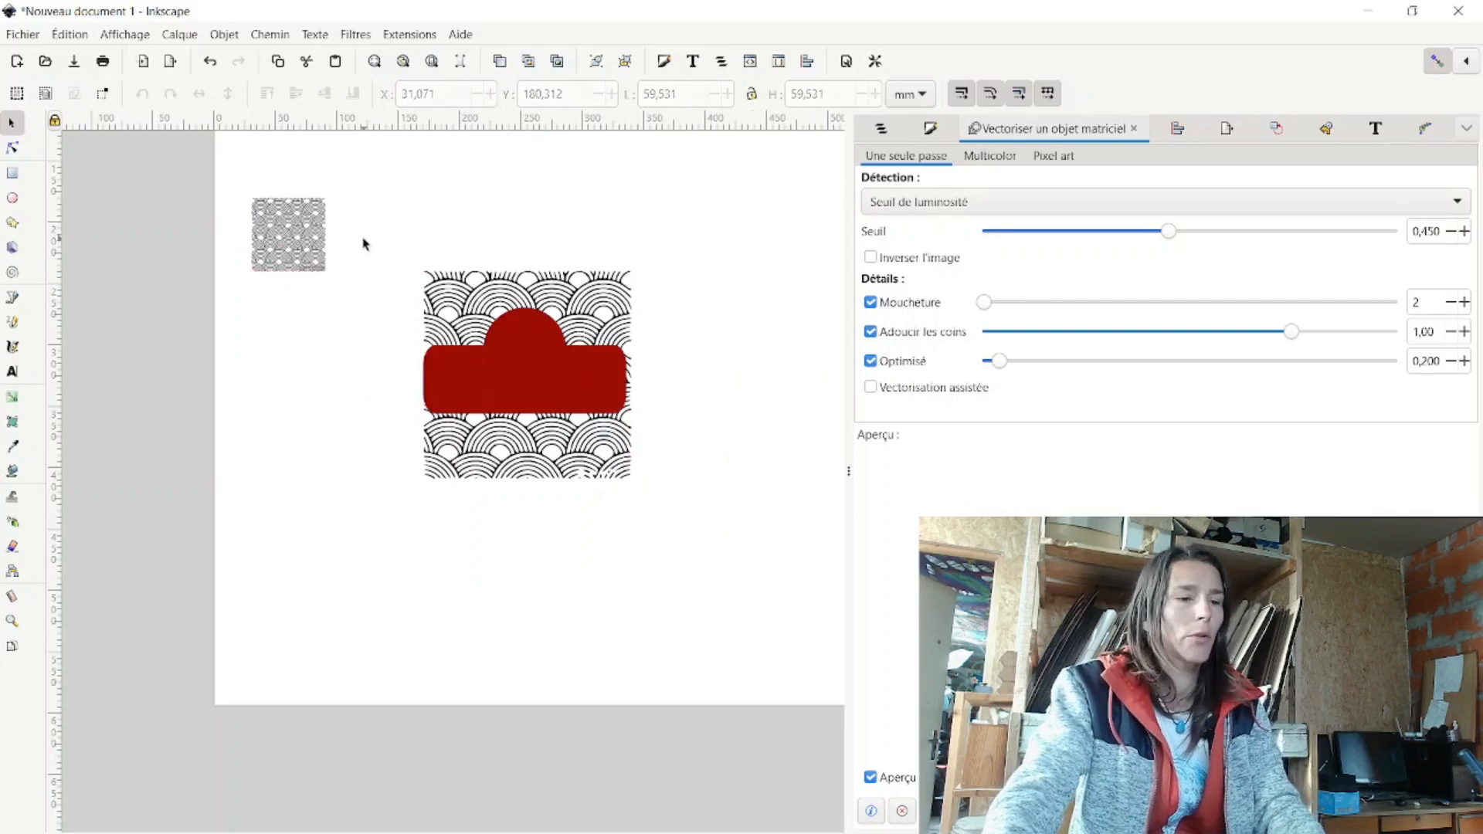
Duplicate the enlarged traced pattern together with the red merged shape and place the copy to the right of the originals
drag(426, 283, 687, 545)
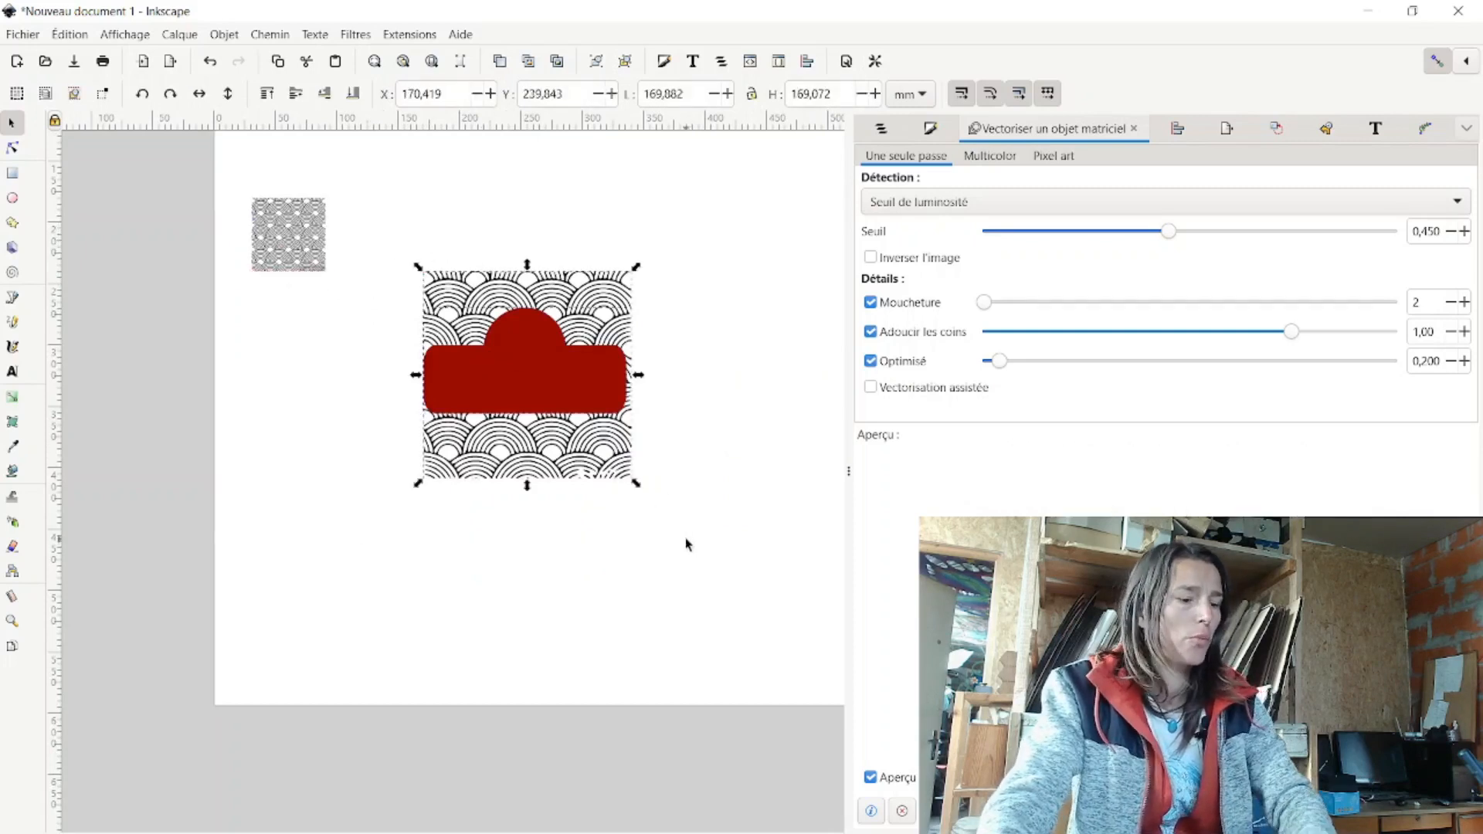
key(ctrl+d)
drag(530, 402, 784, 401)
scroll(418, 545, right, 5)
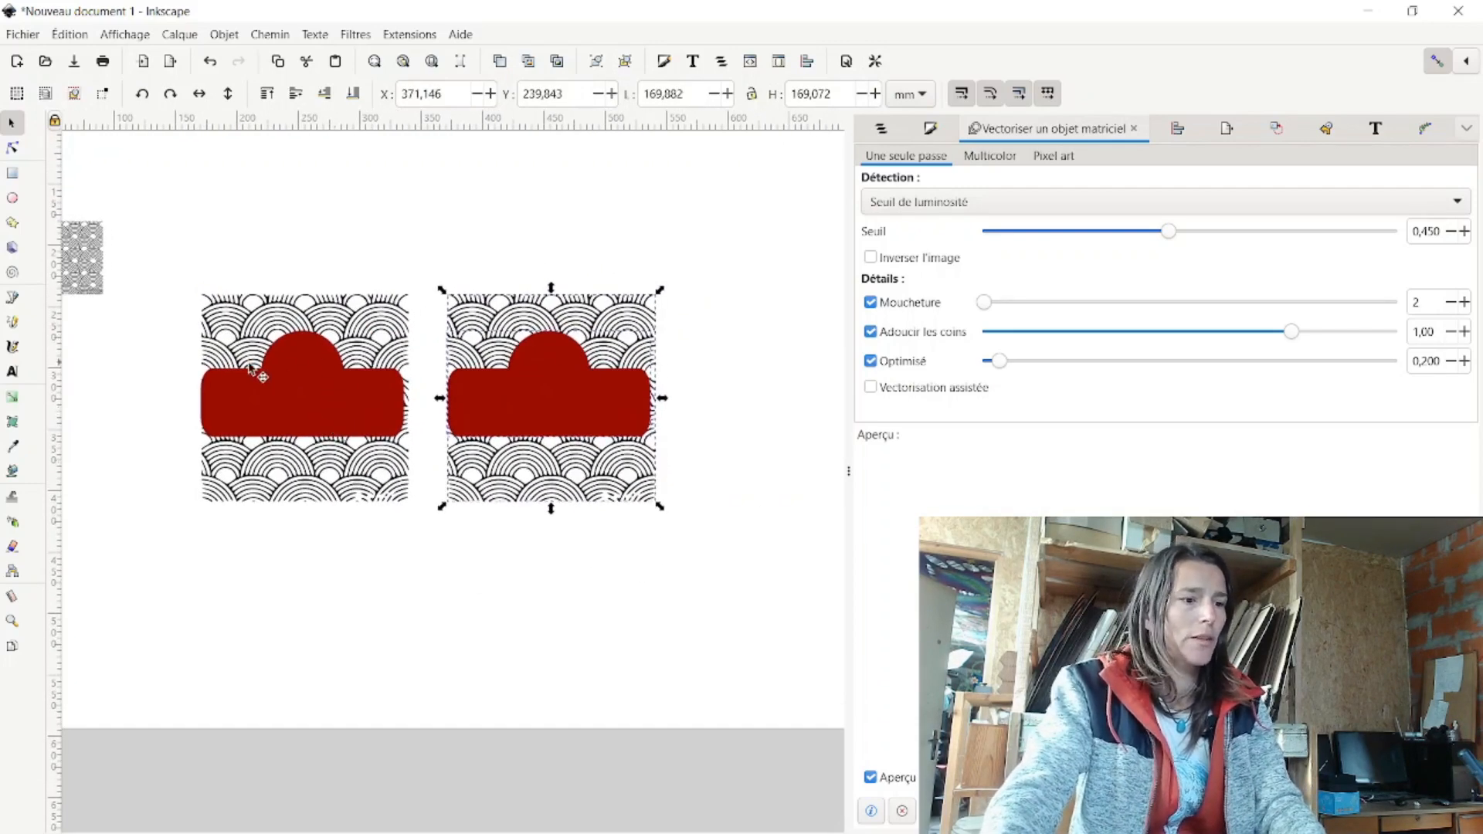
click(692, 401)
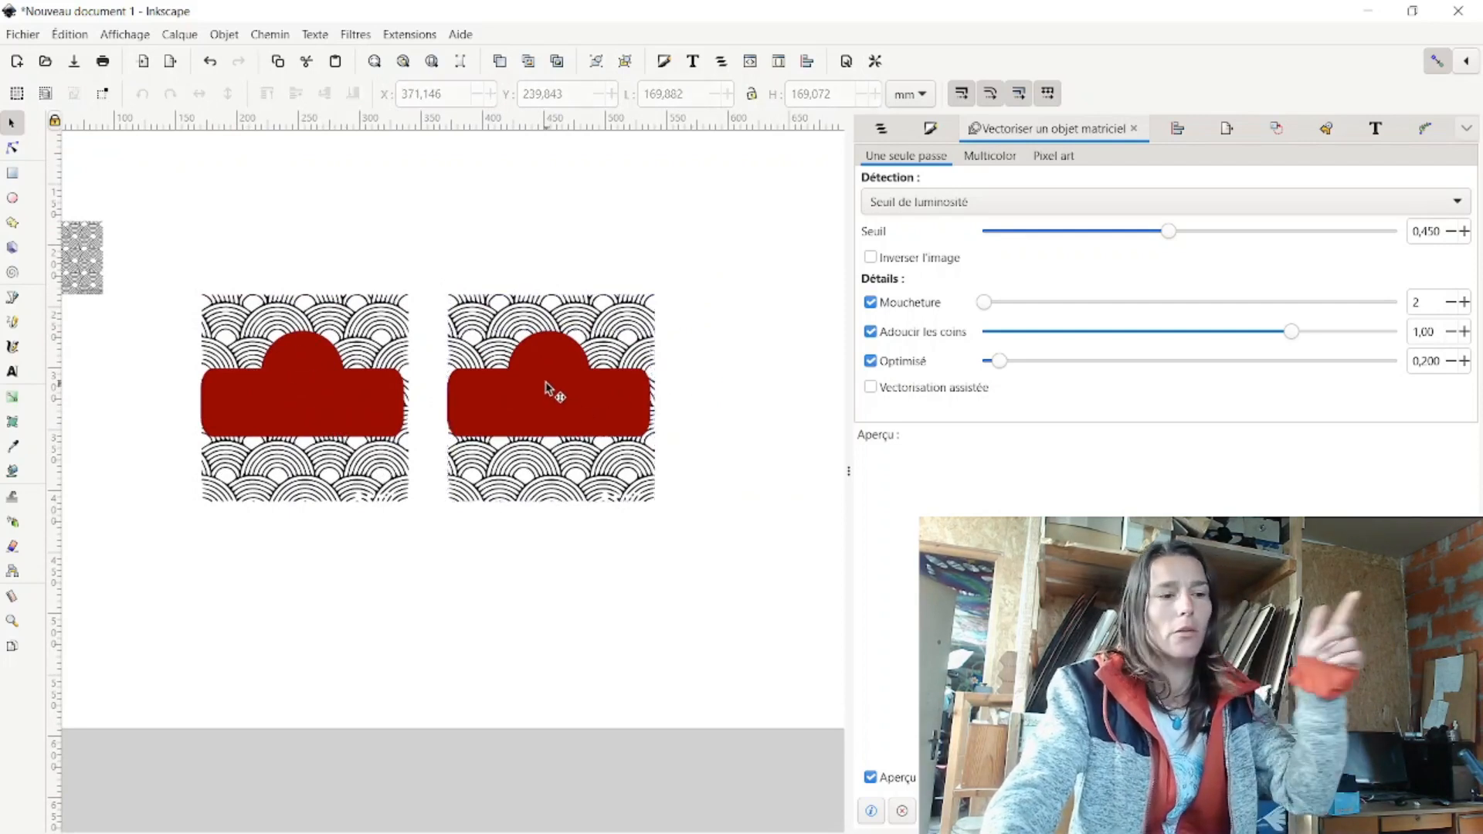
Raise the duplicated traced pattern above its red shape by moving it to the top of the object stack
scroll(556, 386, up, 2)
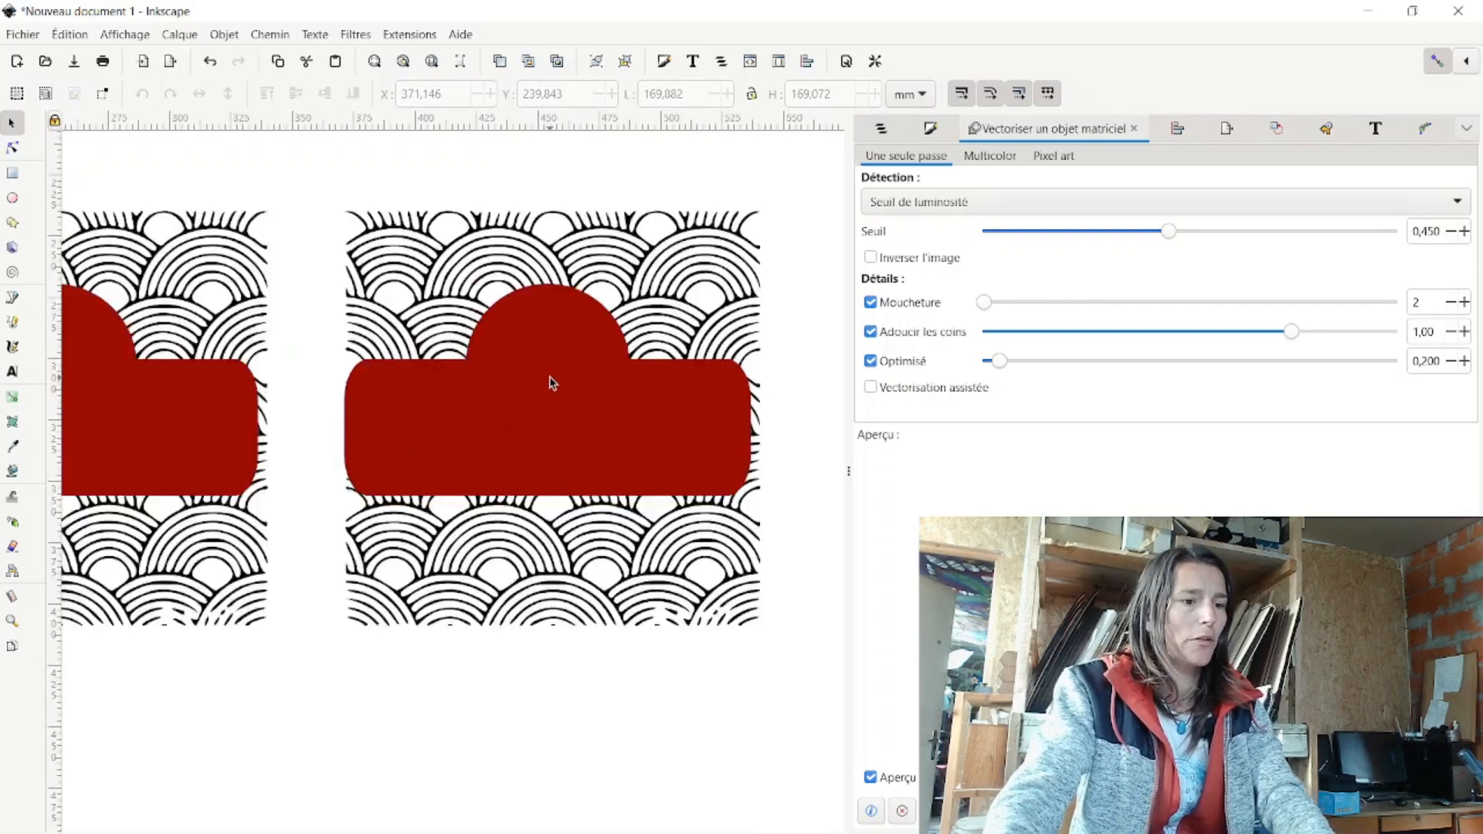
scroll(552, 384, down, 2)
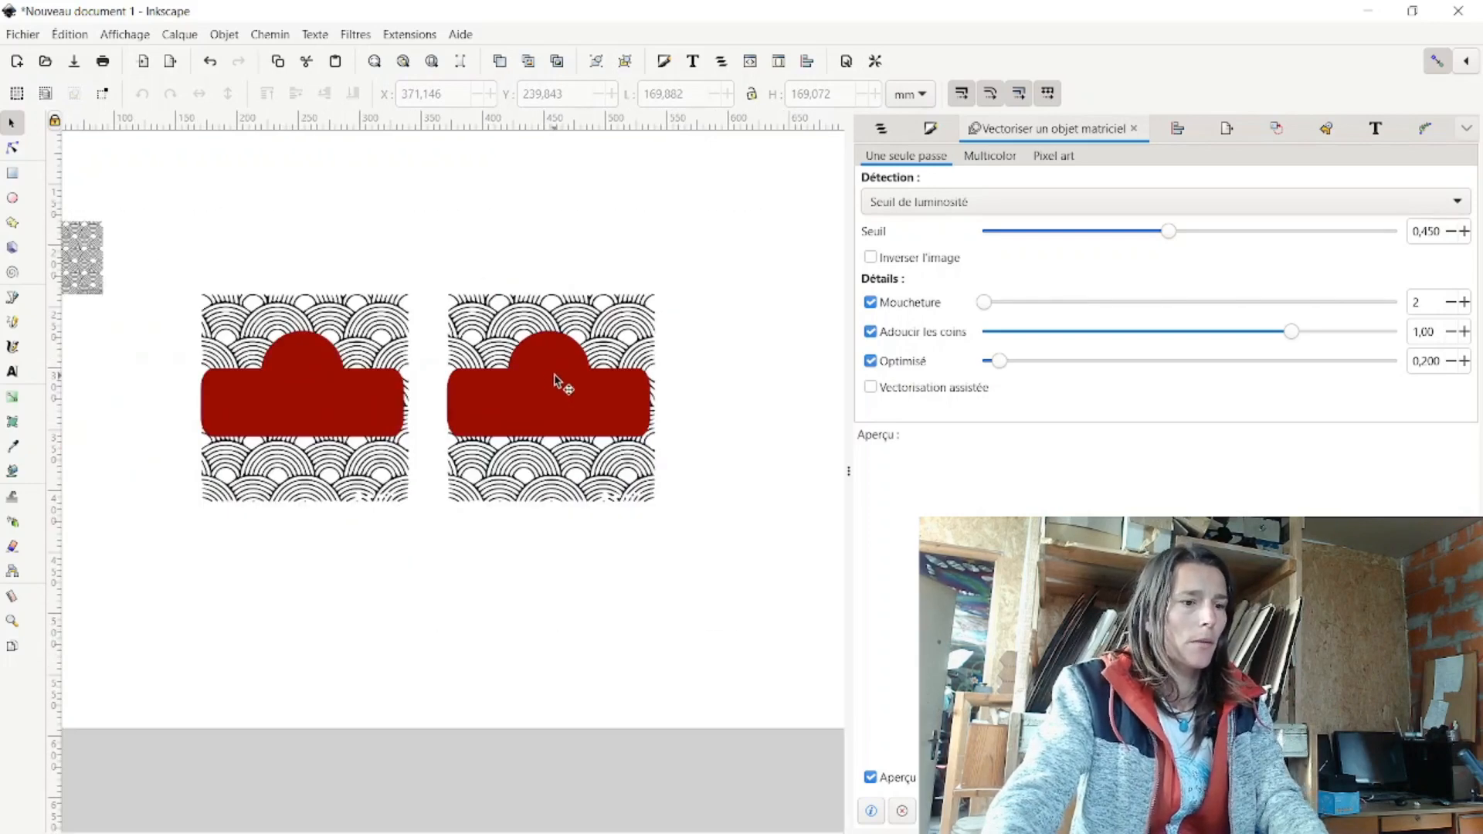
scroll(557, 386, up, 2)
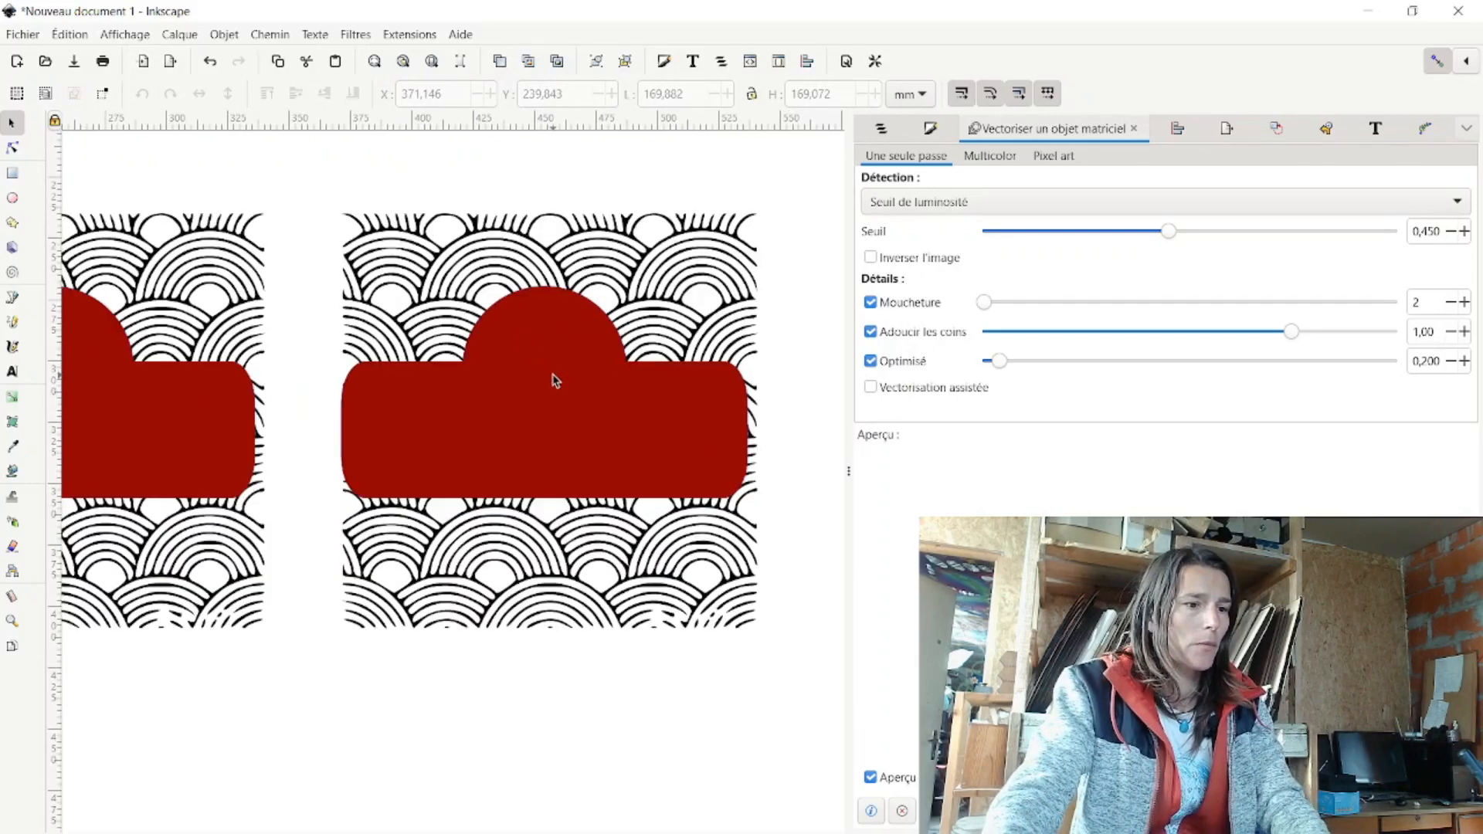
click(455, 292)
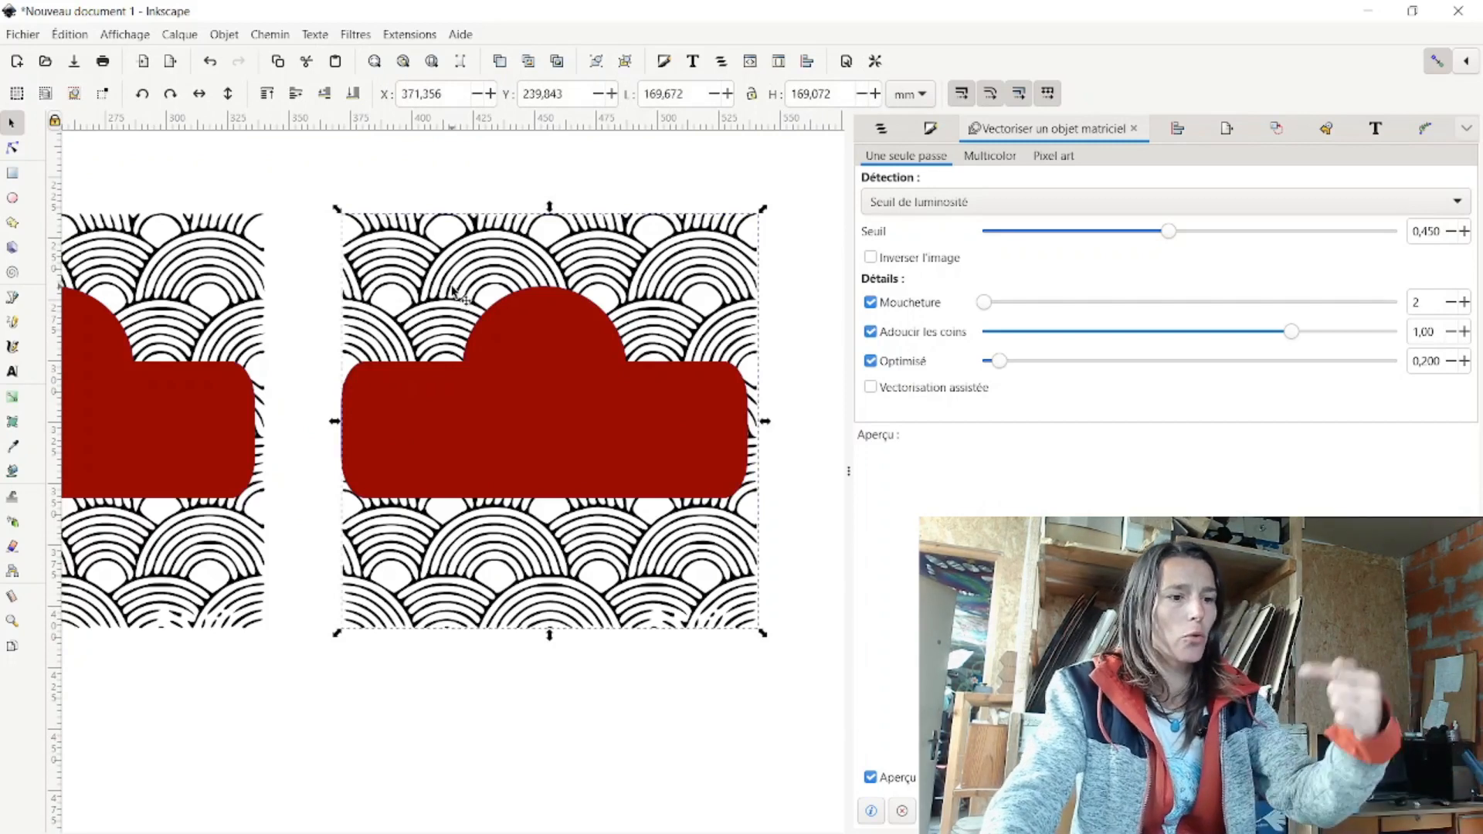
click(882, 129)
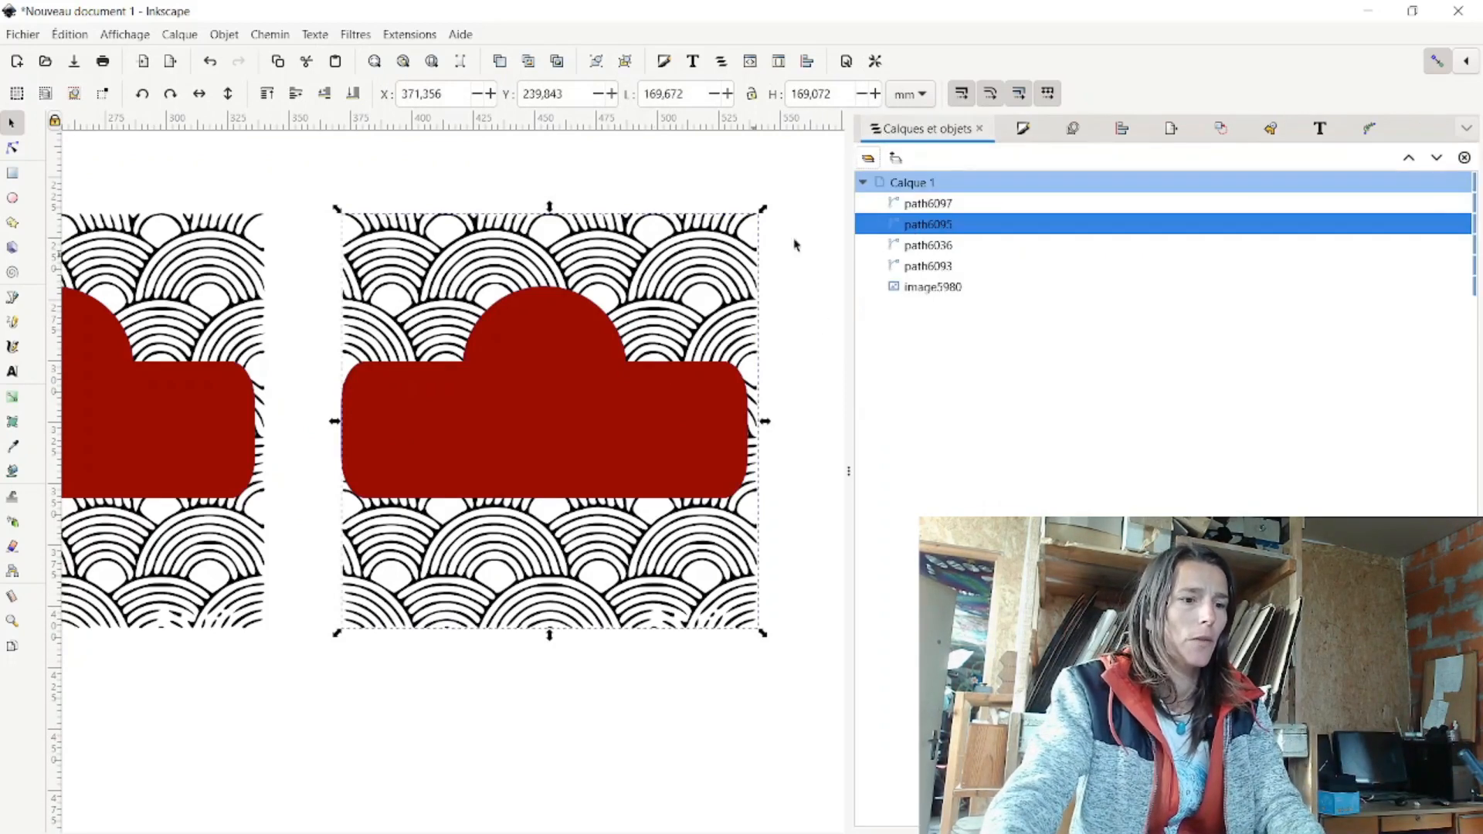
click(664, 423)
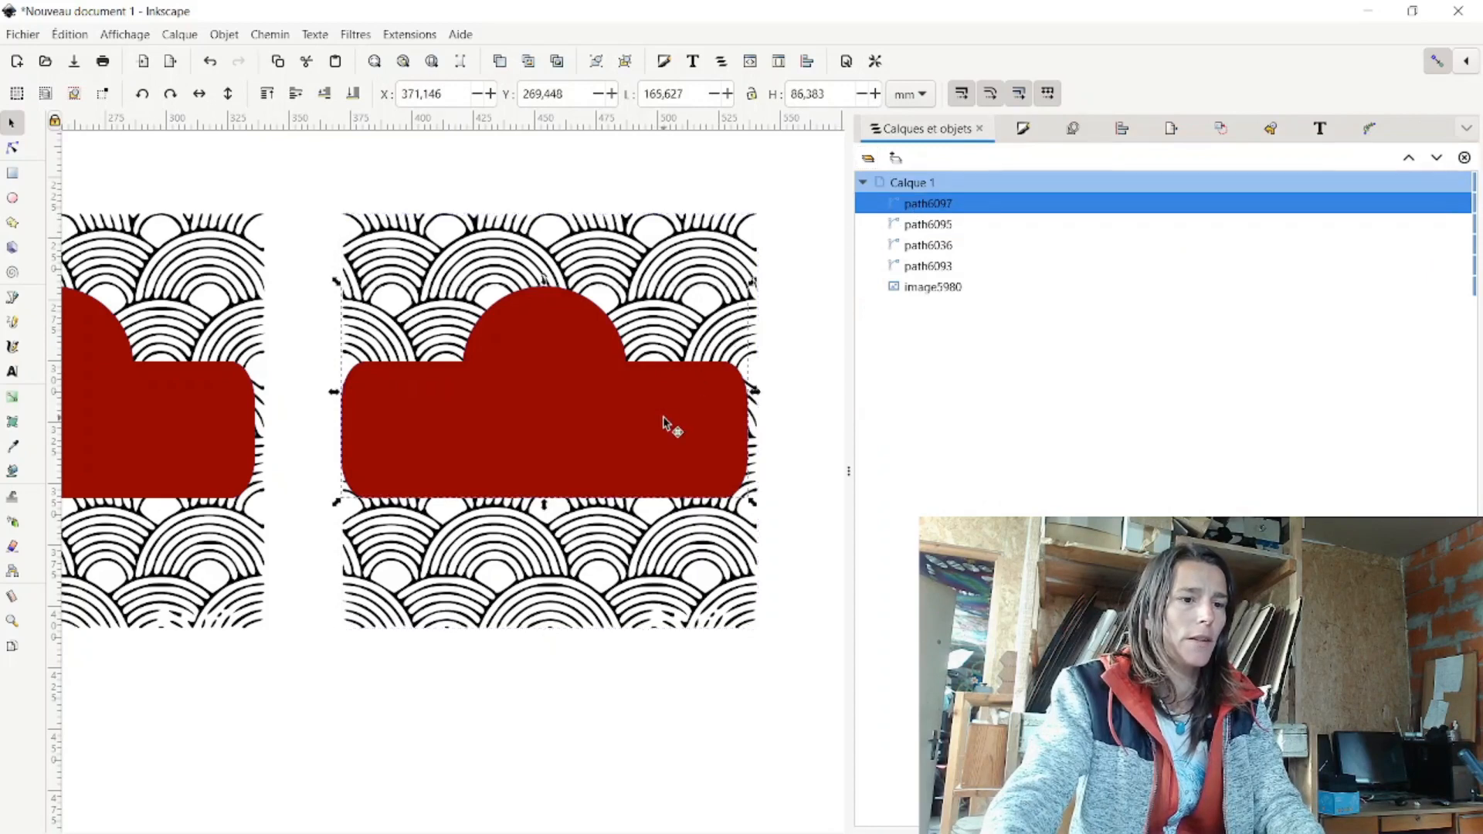
drag(943, 225, 987, 194)
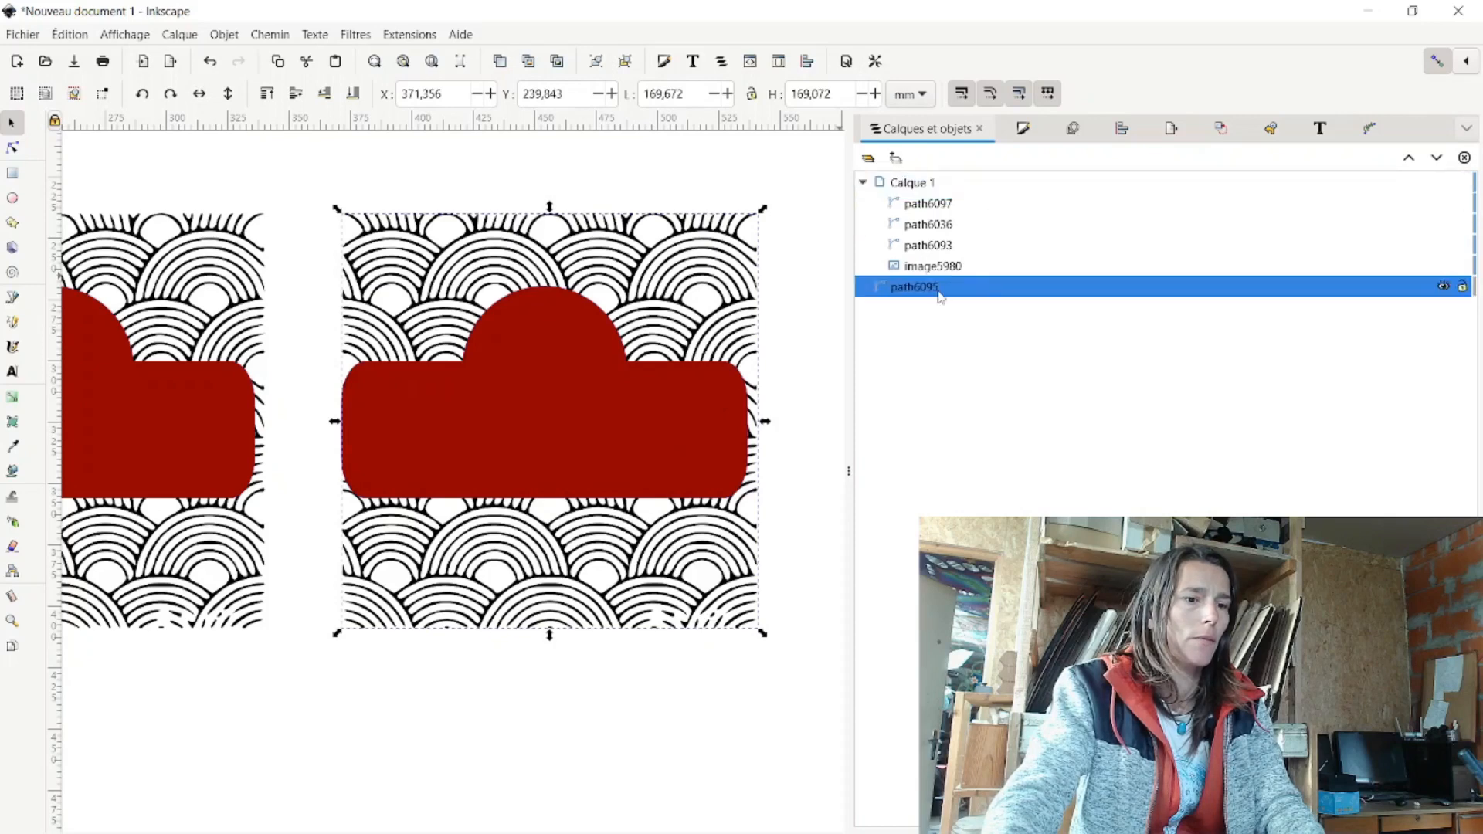
drag(937, 290, 947, 179)
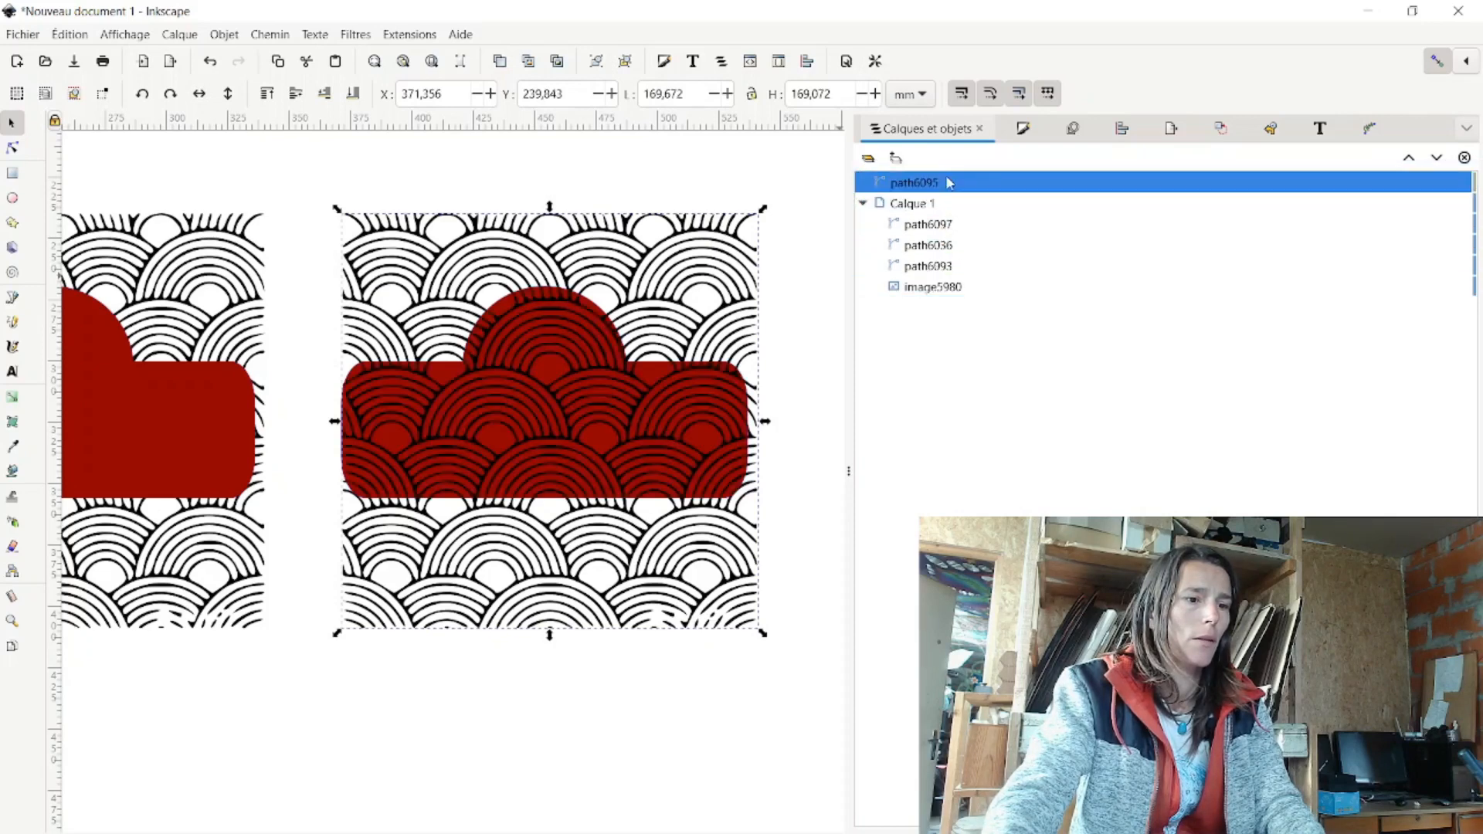
Subtract the duplicated traced pattern from the red shape beneath it with the Difference path operation
click(791, 332)
drag(312, 190, 778, 680)
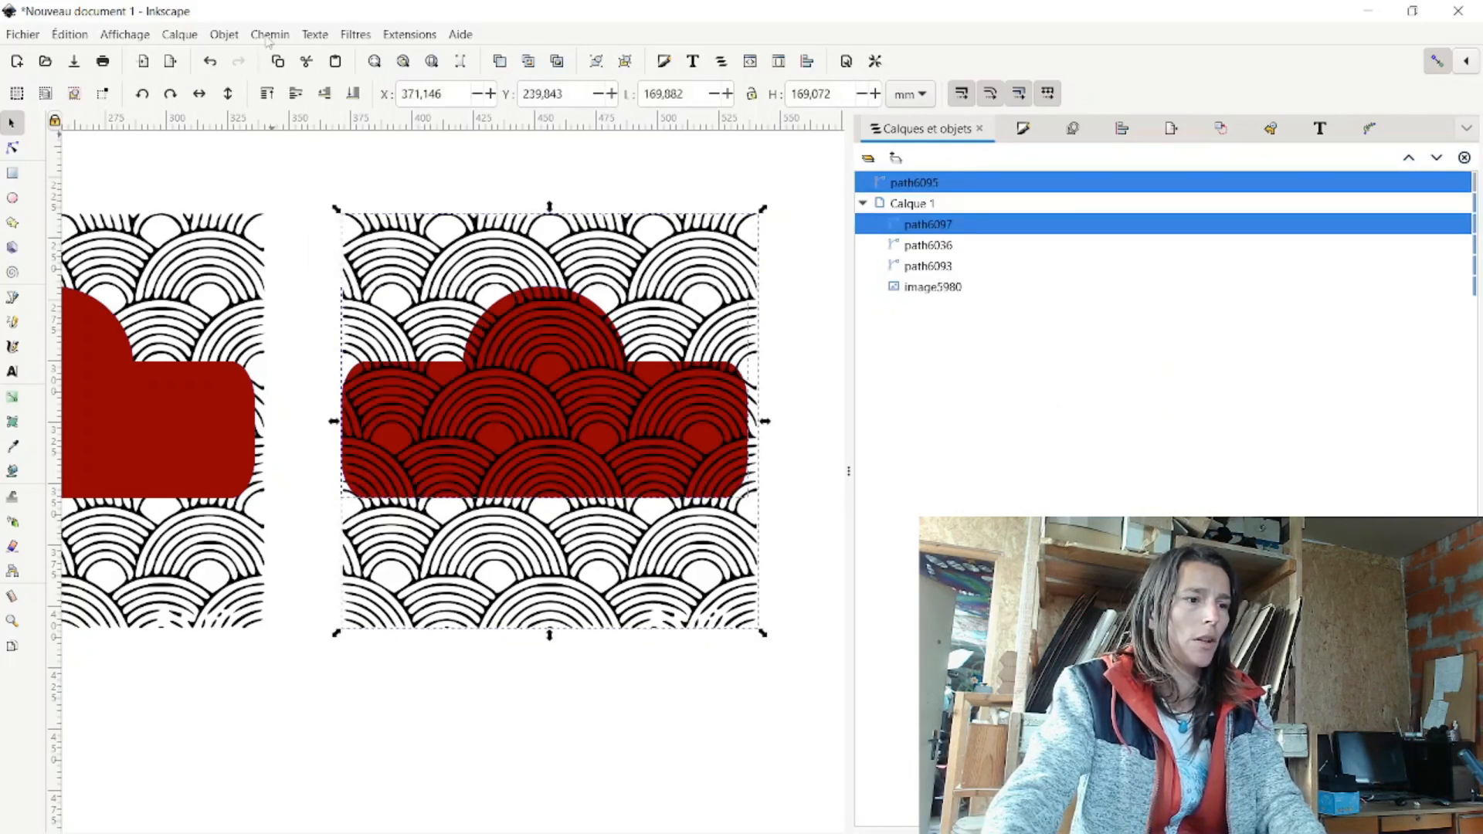
click(268, 37)
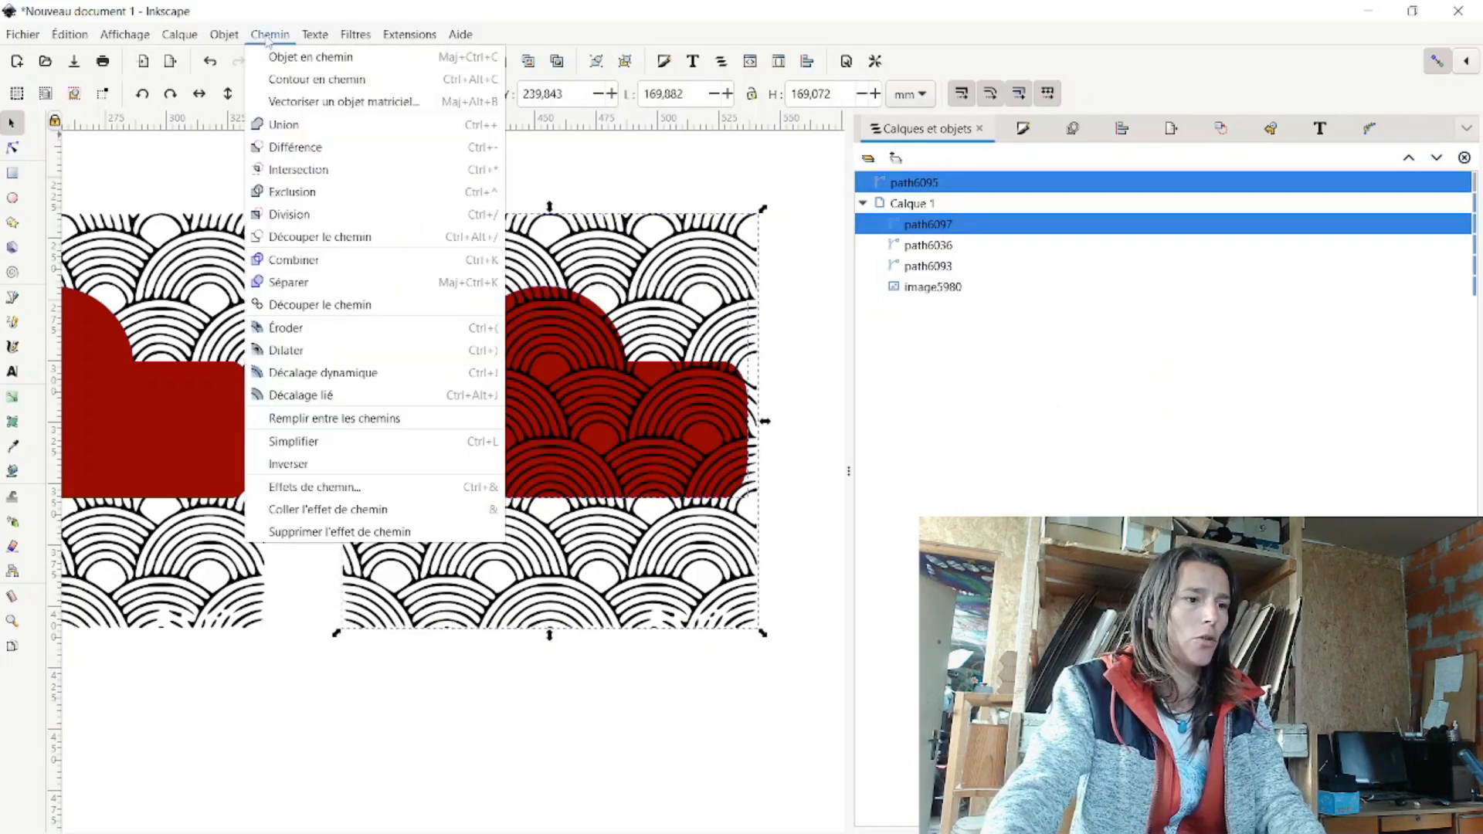
click(290, 146)
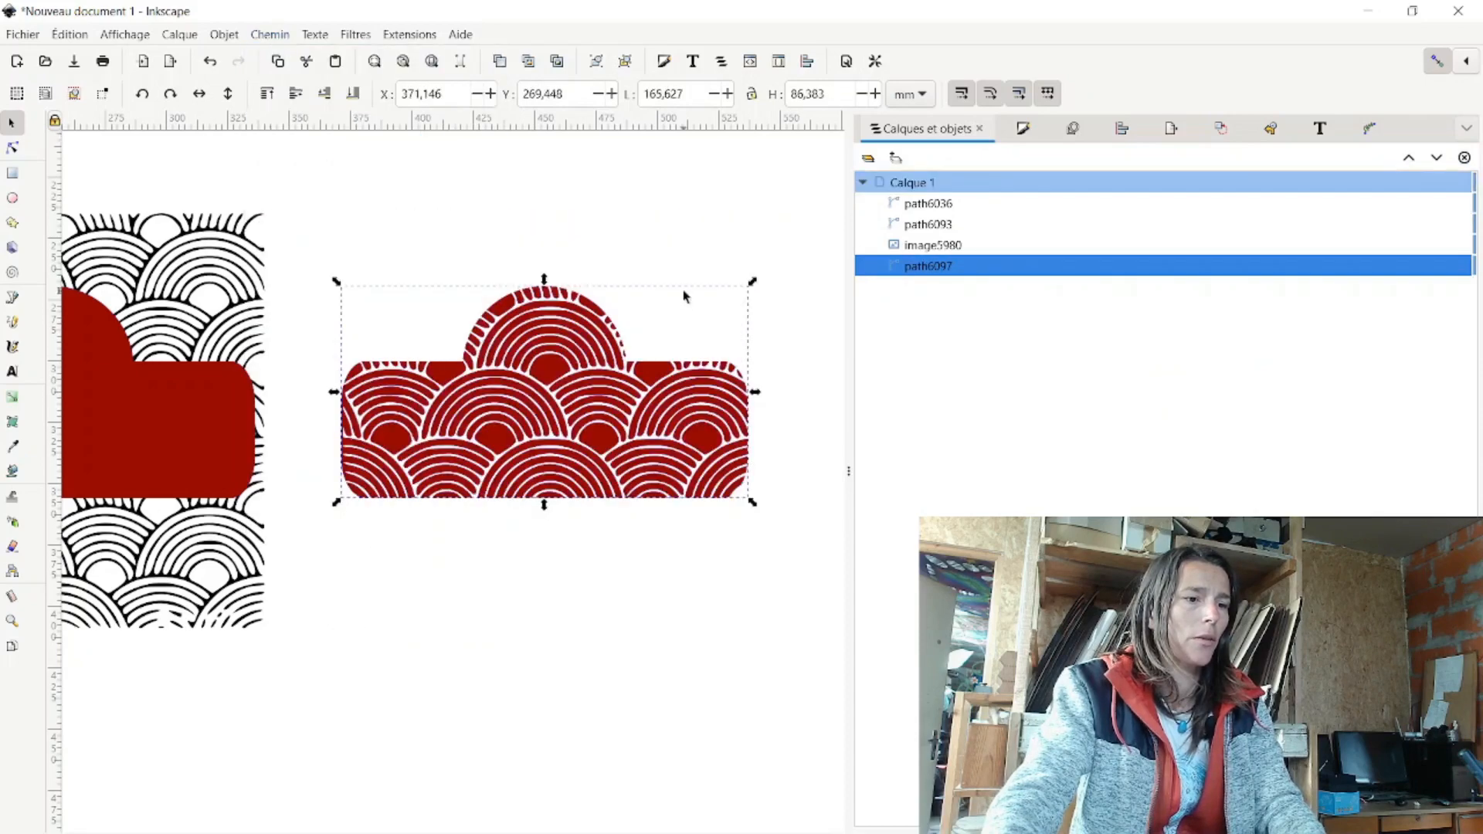
click(775, 564)
Examine the arc cut-outs in the red shape up close and compare it with the original pattern and shape
scroll(512, 358, up, 4)
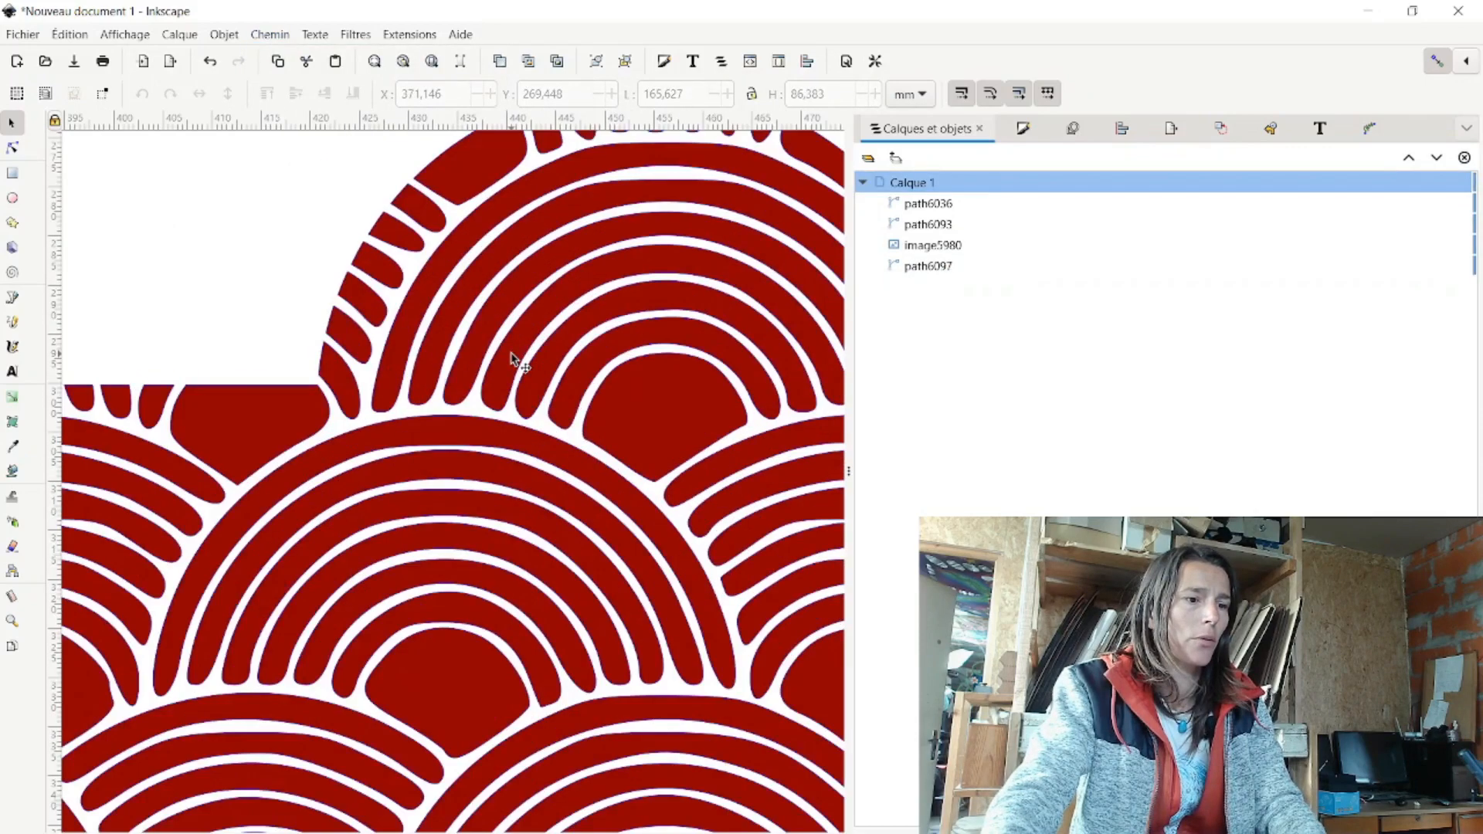
scroll(511, 357, down, 5)
scroll(511, 357, down, 2)
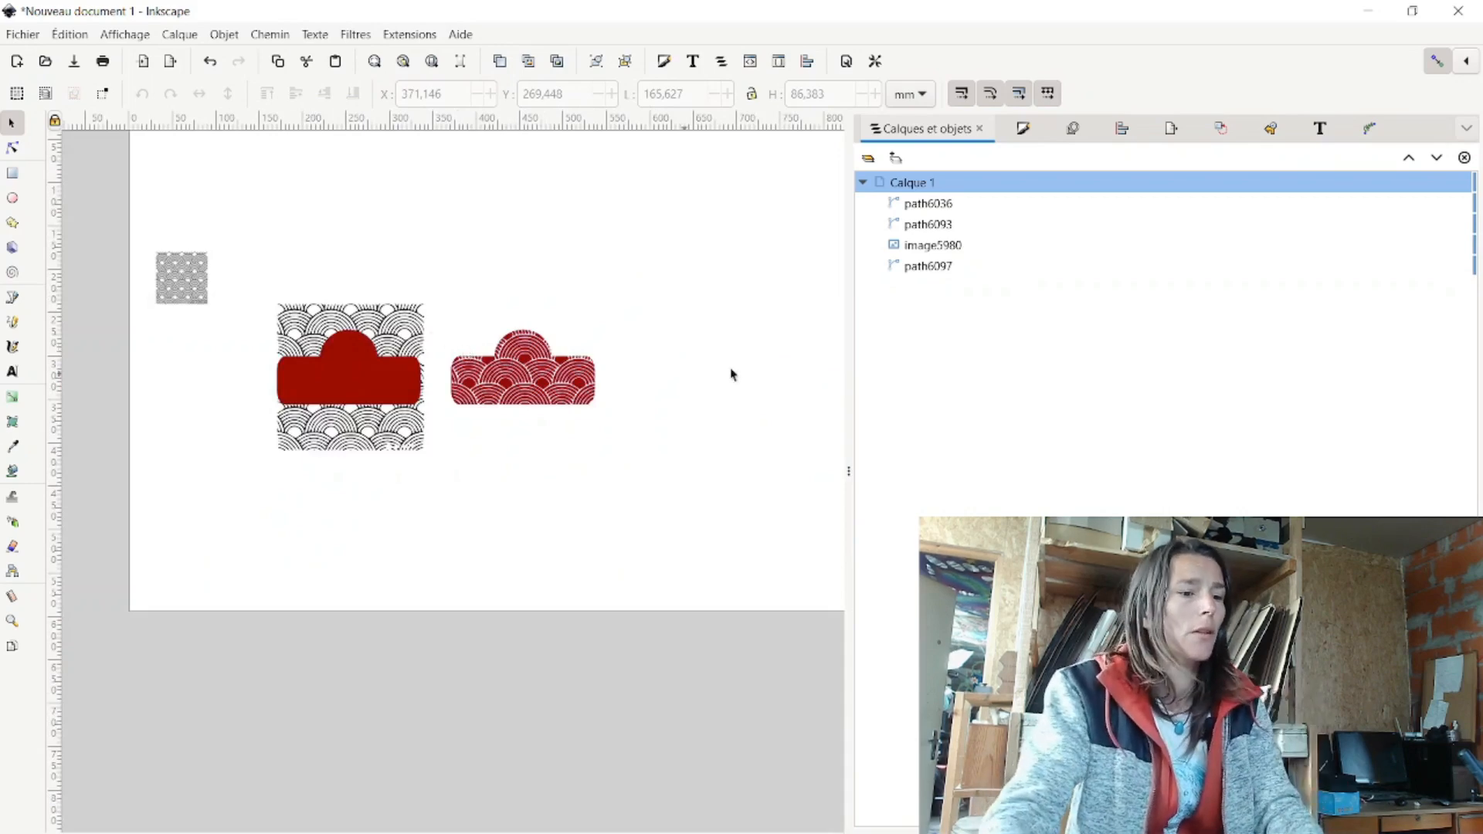
scroll(536, 386, up, 1)
scroll(536, 386, up, 2)
scroll(533, 383, down, 2)
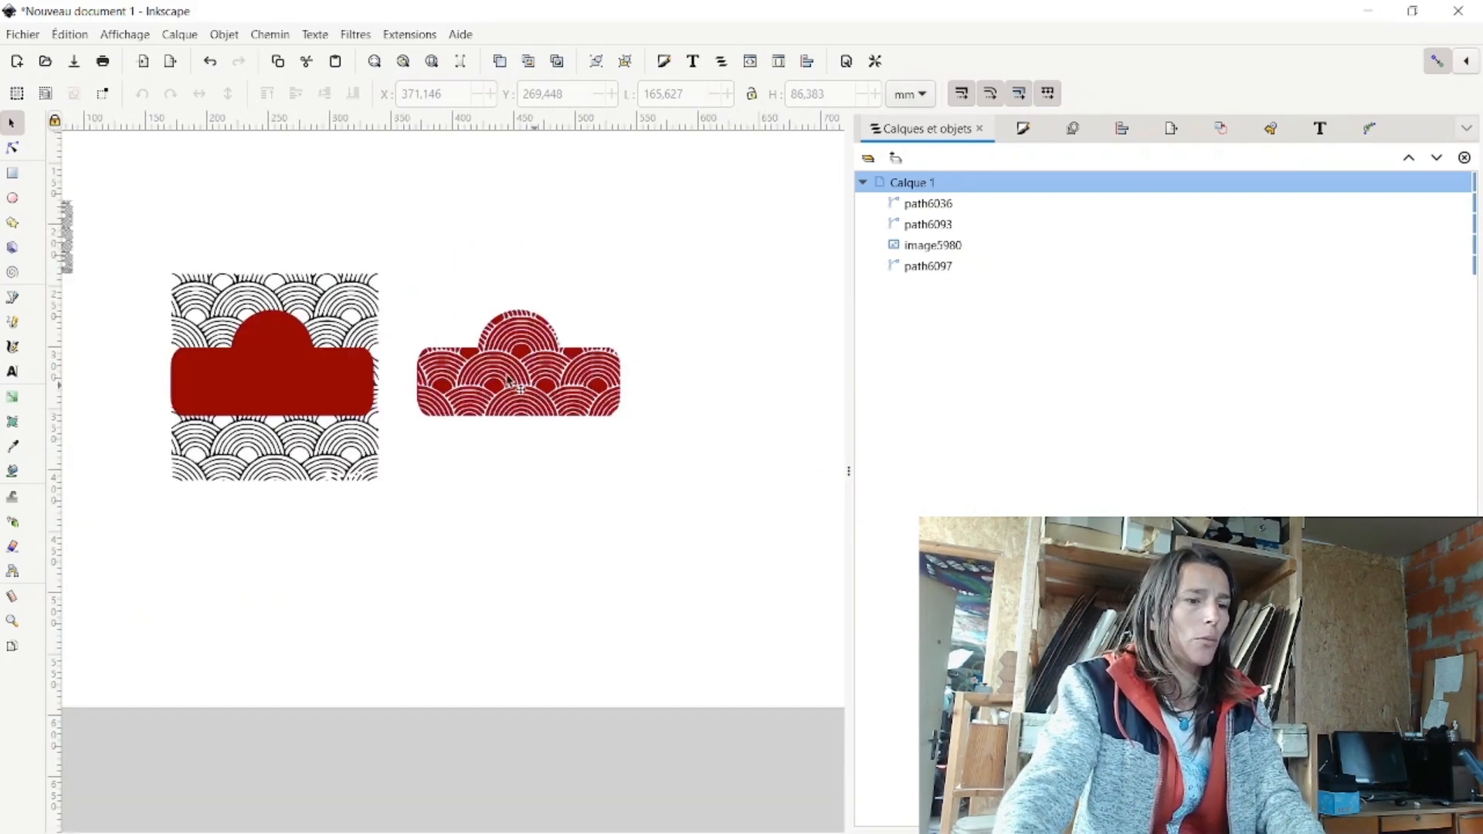
scroll(532, 380, up, 2)
scroll(524, 371, down, 2)
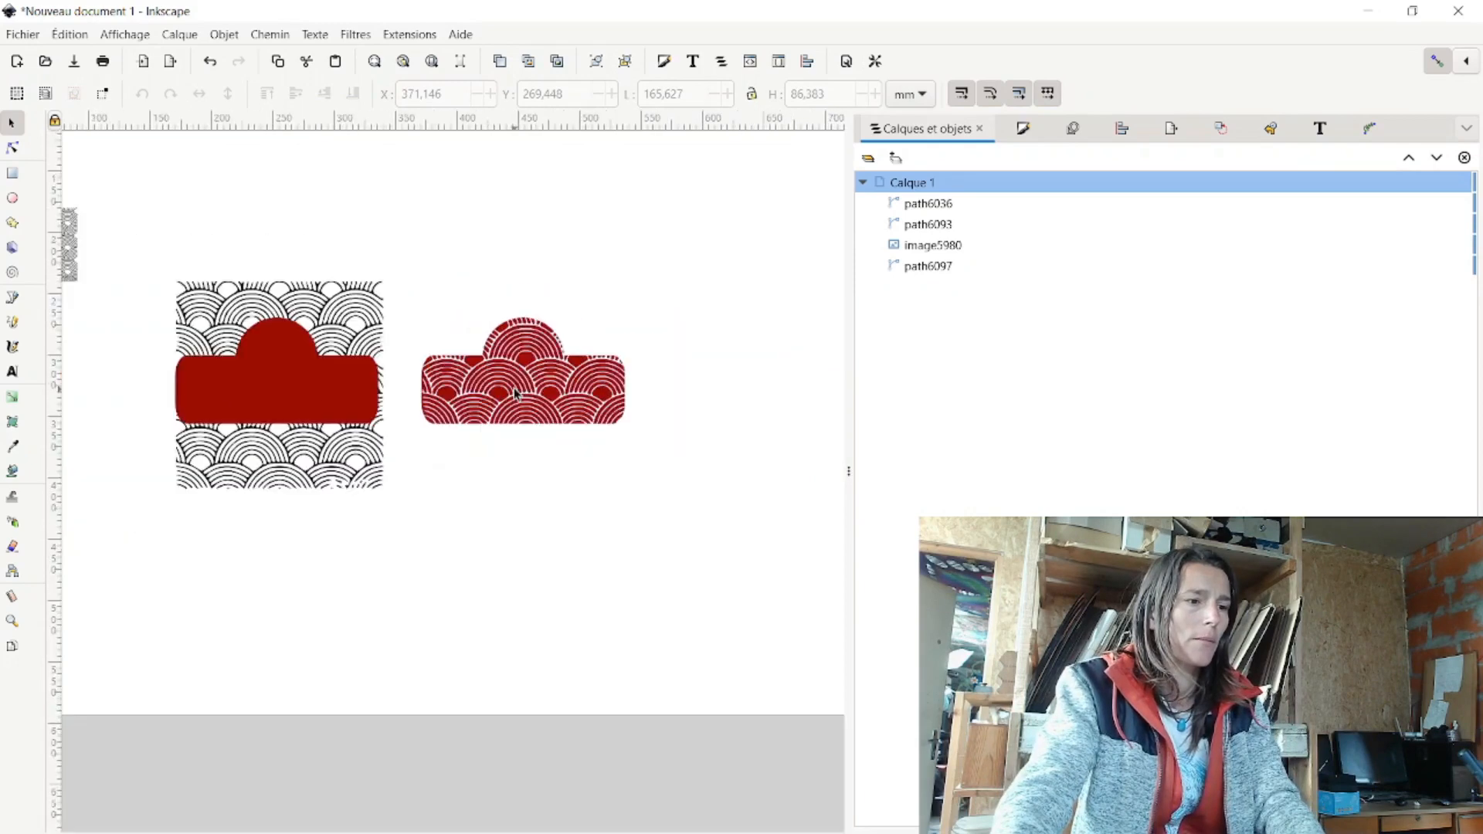
Move the pattern-cut red shape down and to the right, to about X 391 mm, Y 332 mm, and check its detail
drag(546, 430, 554, 482)
scroll(528, 401, up, 4)
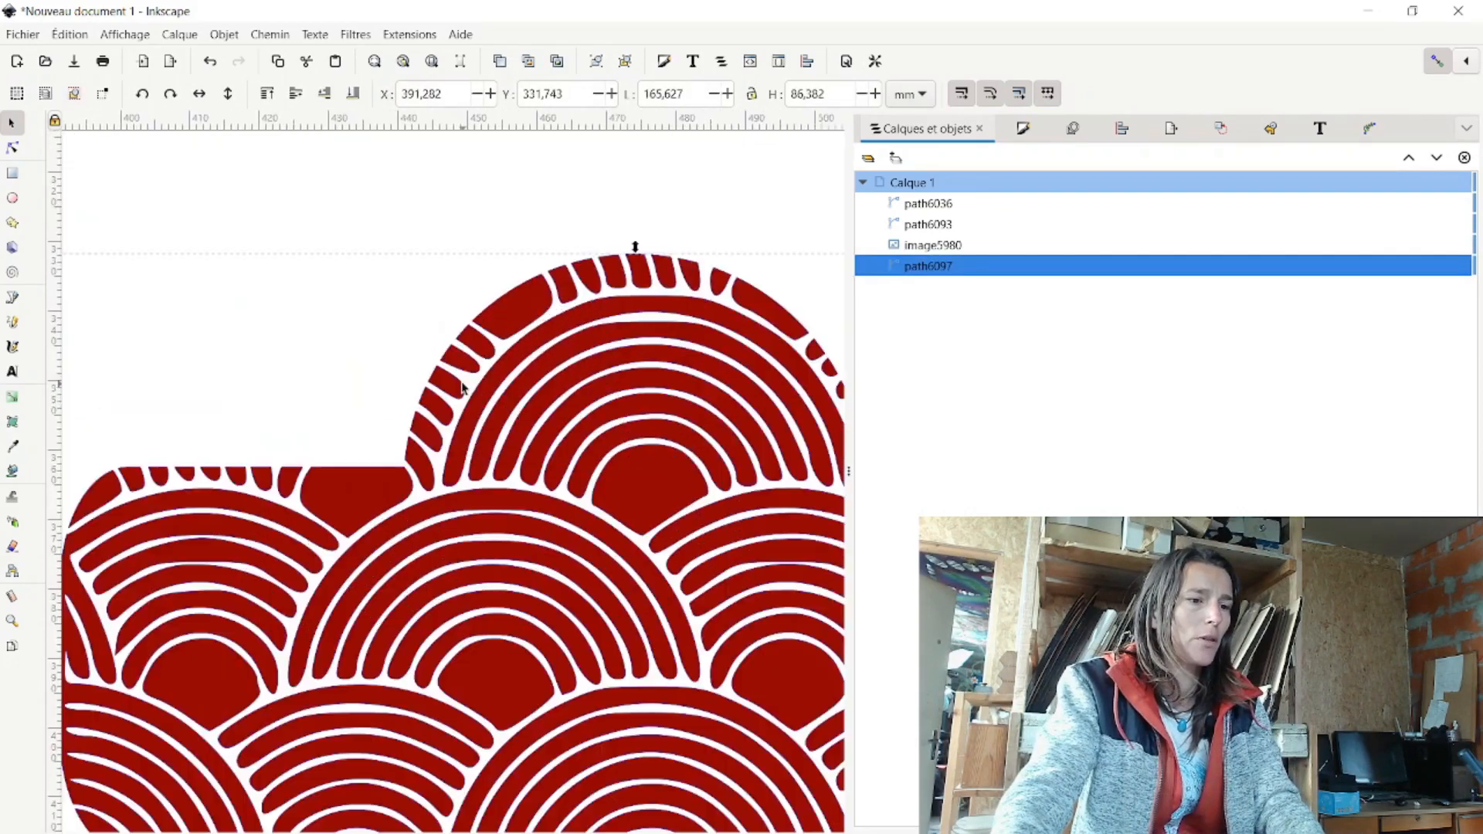
scroll(374, 419, down, 6)
scroll(376, 425, down, 2)
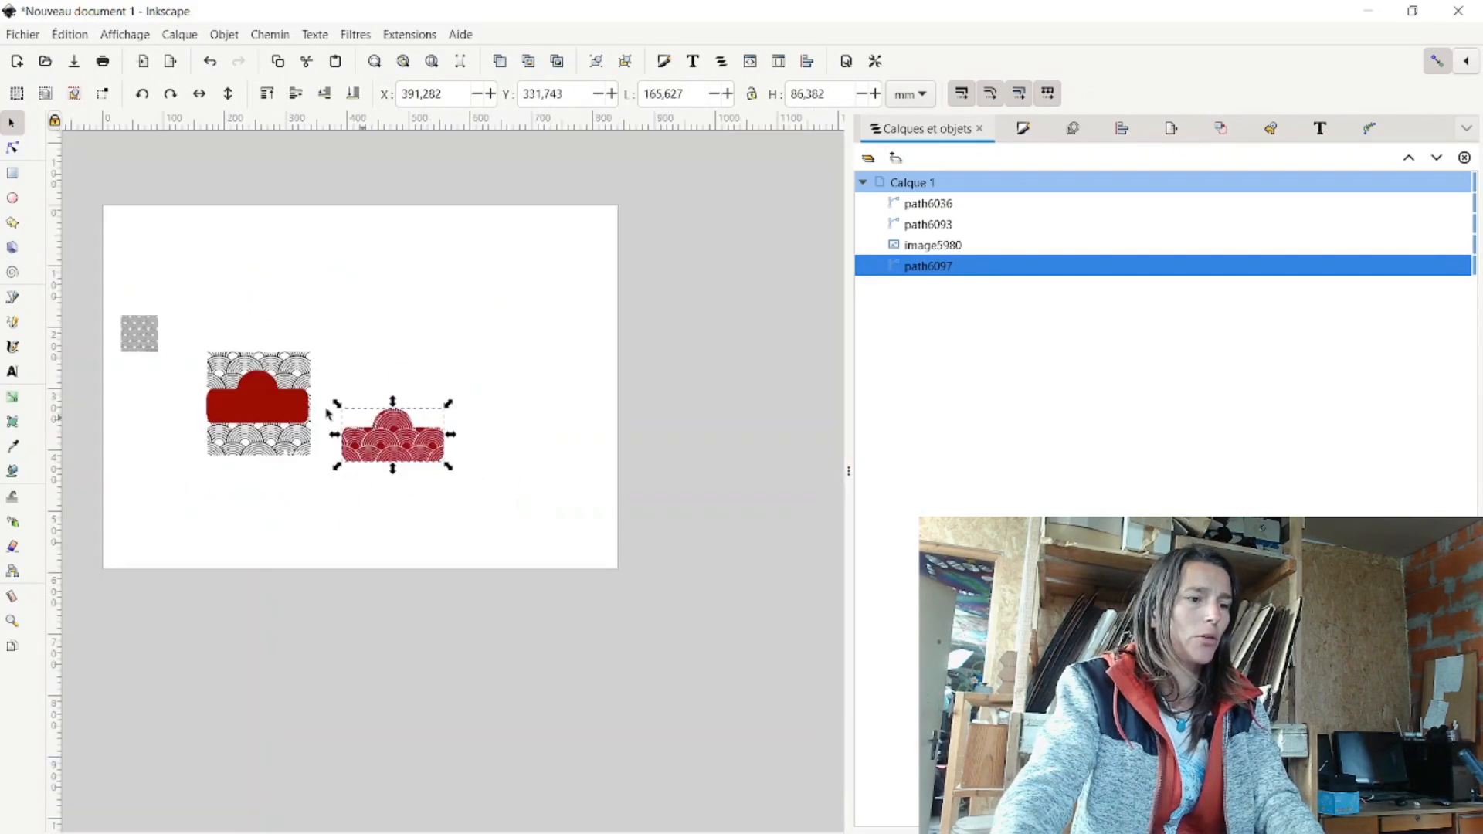
click(267, 400)
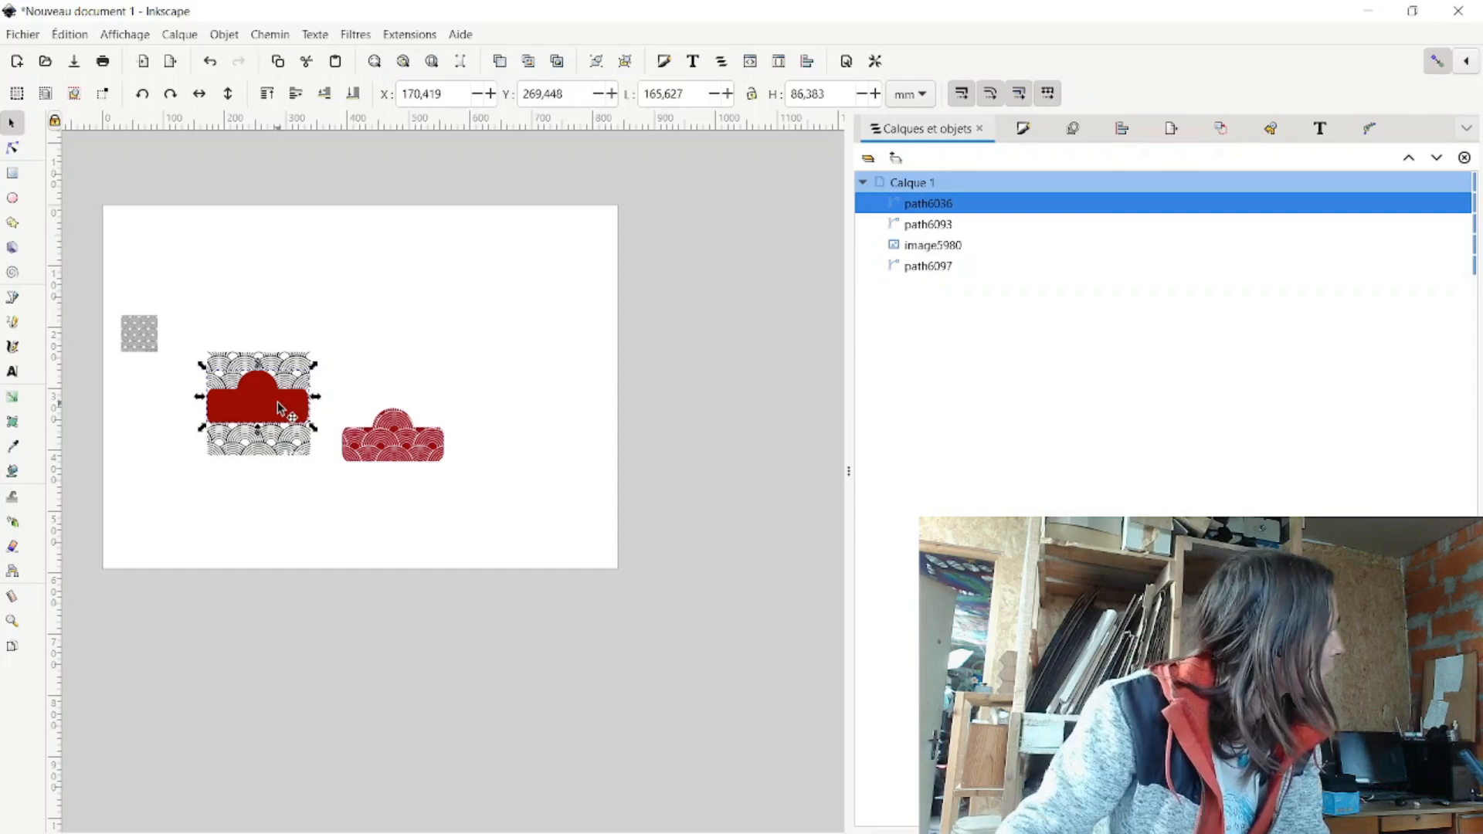
click(435, 371)
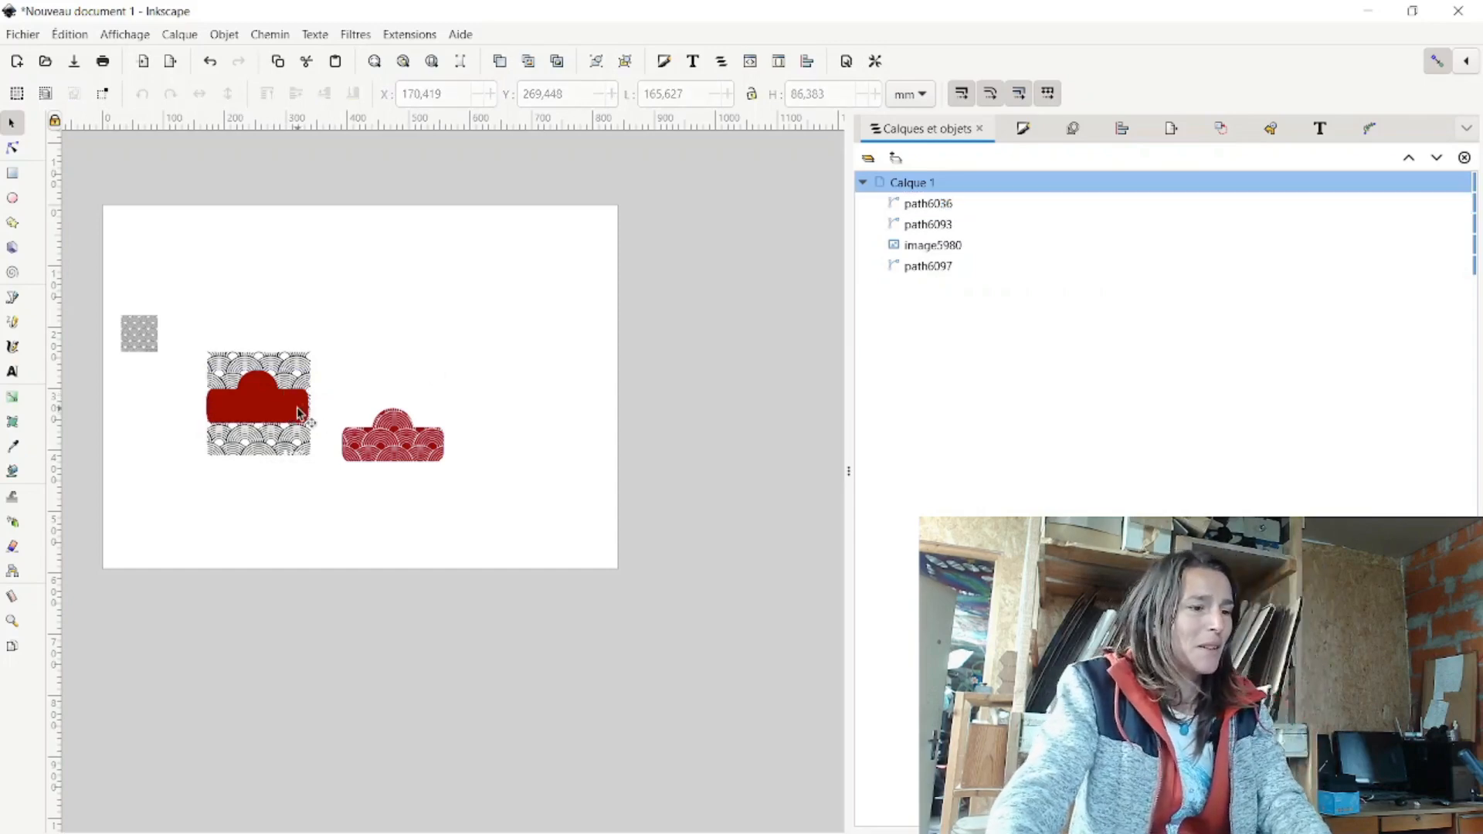
click(297, 411)
scroll(274, 421, up, 3)
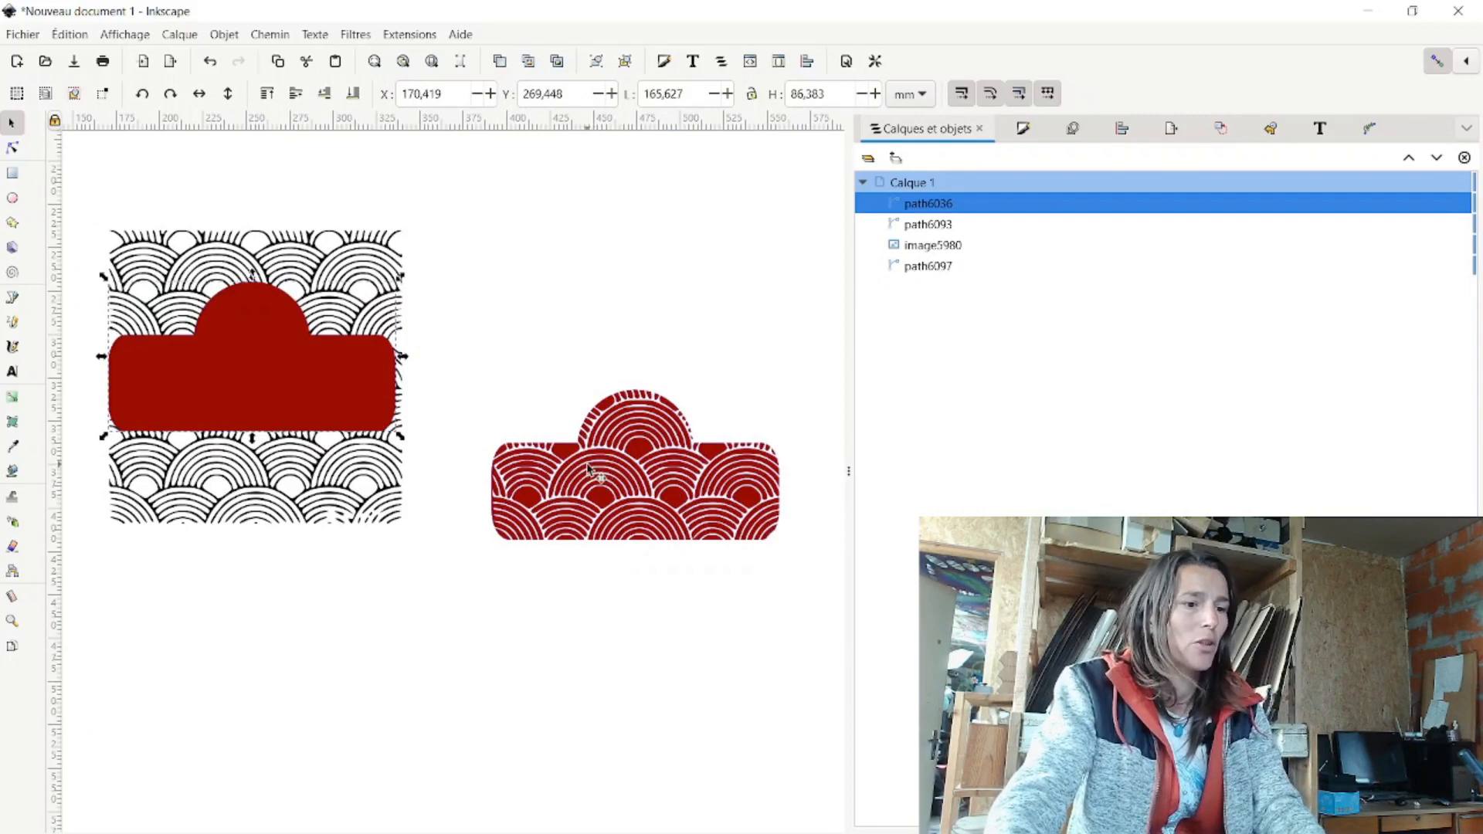
scroll(714, 520, down, 3)
scroll(683, 498, up, 3)
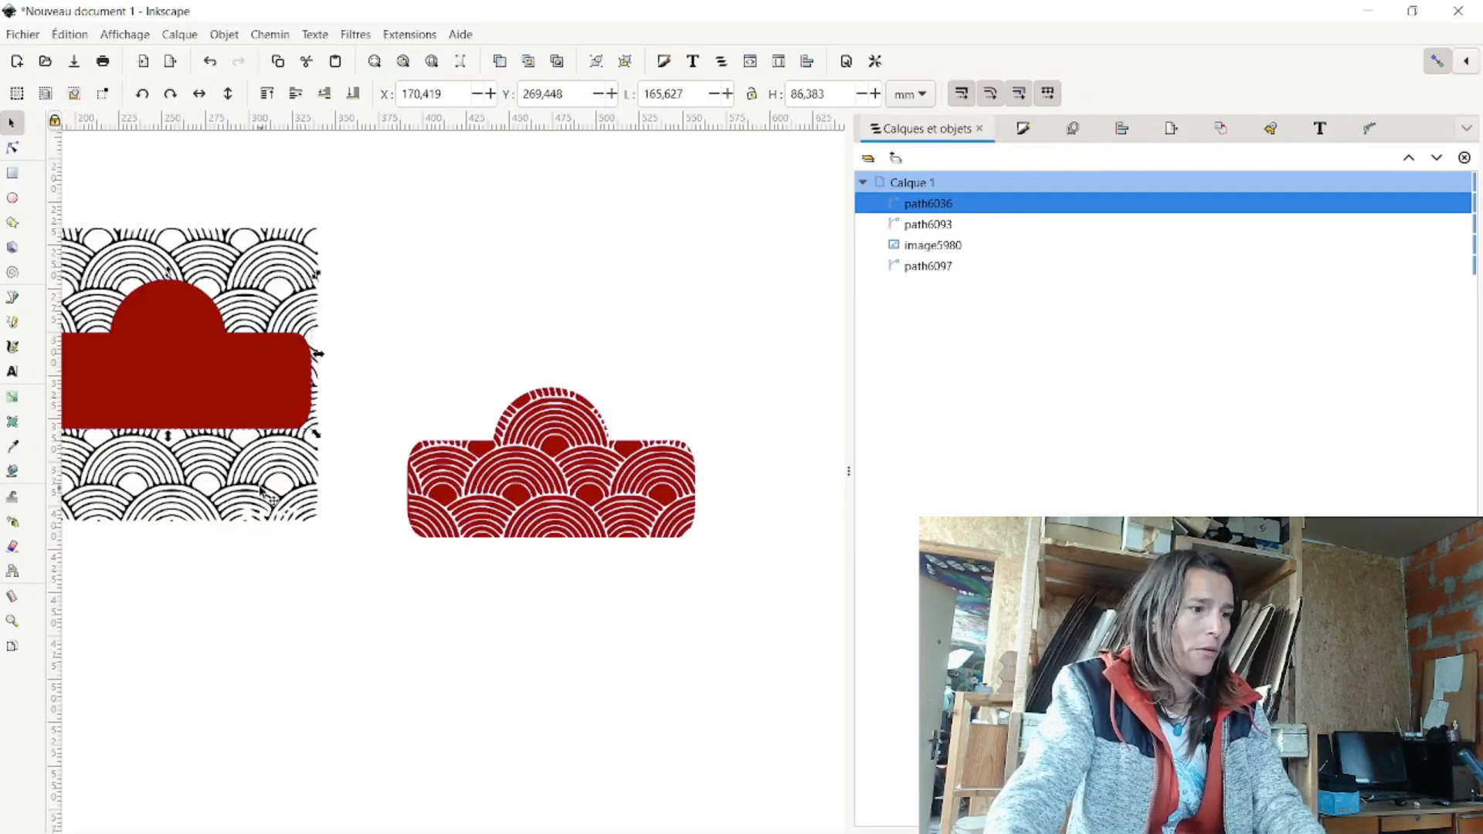
Draw a purple rounded rectangle about 112 × 22 mm and centre it over the lower part of the pattern-cut red shape
click(13, 175)
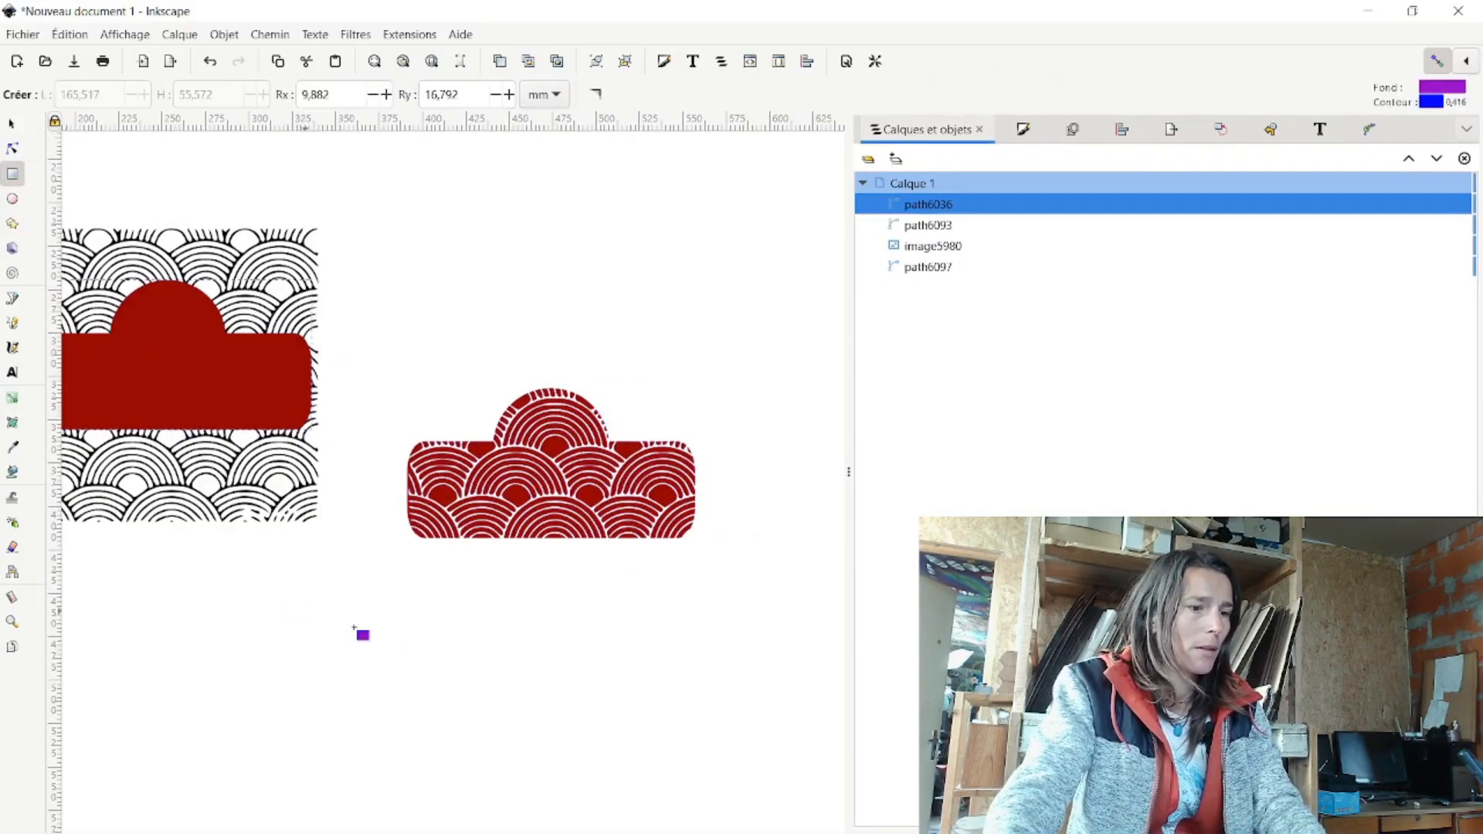
drag(460, 597, 653, 635)
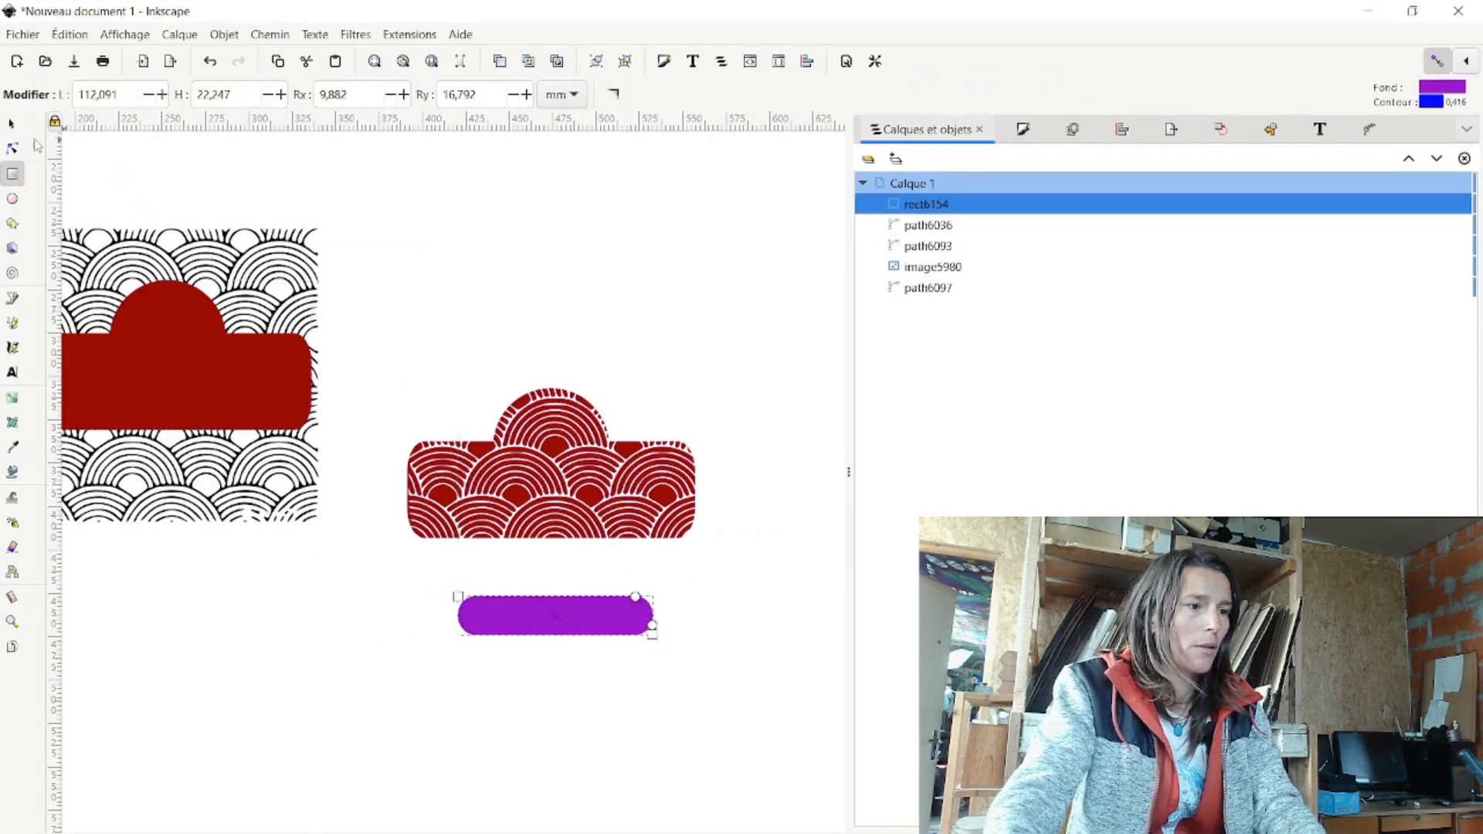
key(s)
drag(556, 614, 569, 680)
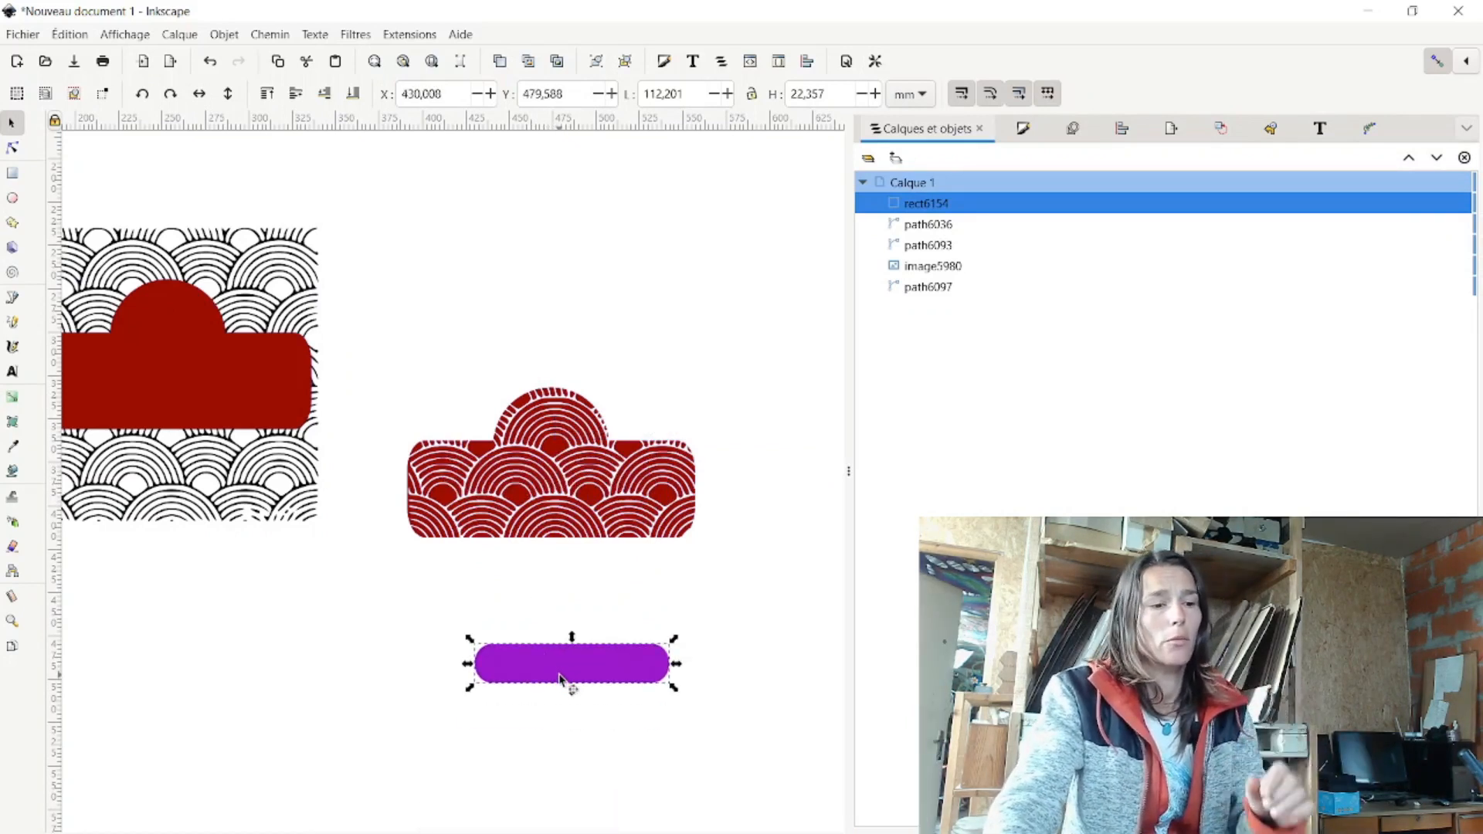
drag(571, 679, 552, 500)
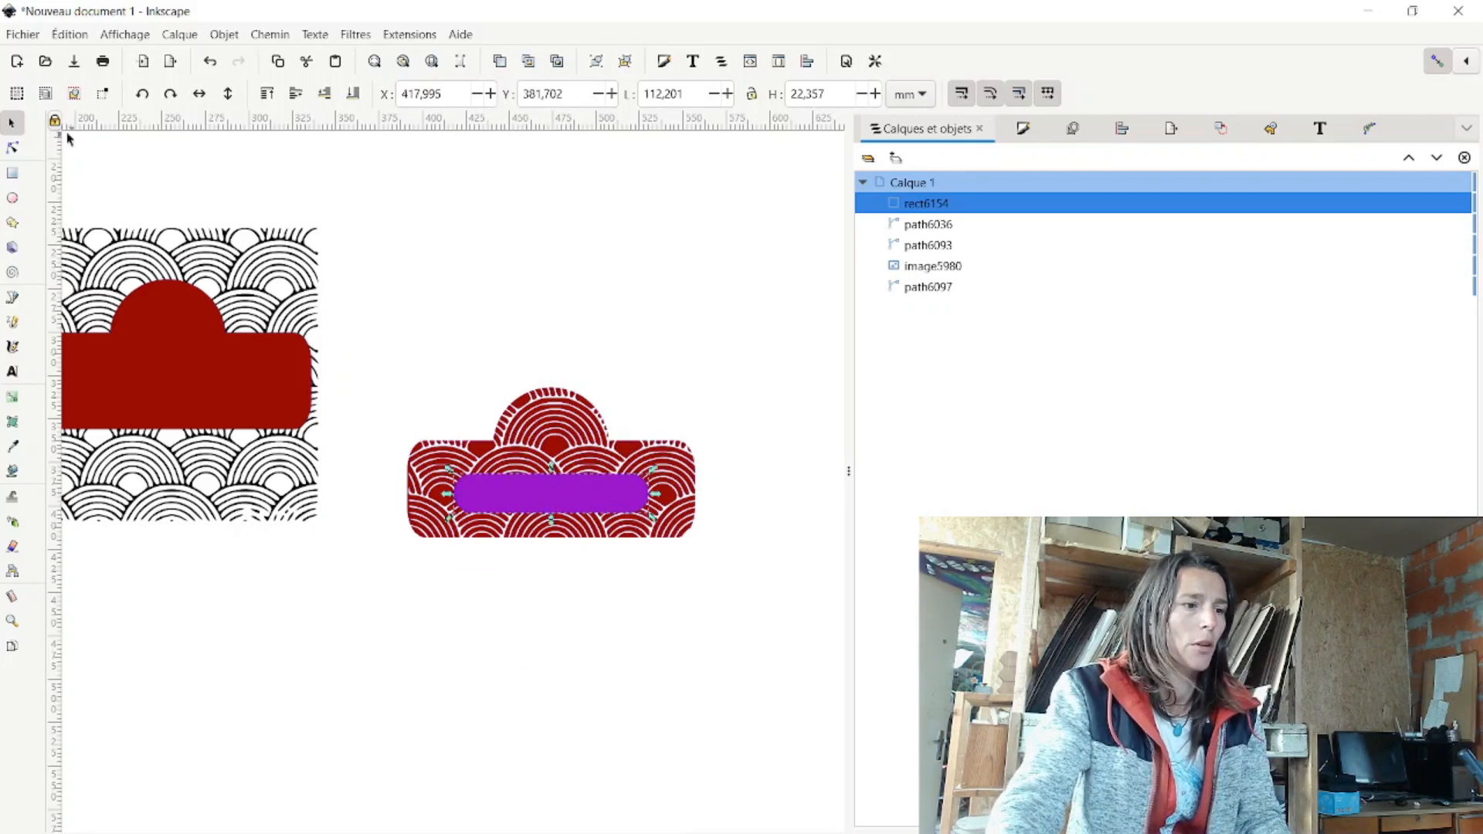
Duplicate the pattern-cut shape with its purple rectangle and place the copy directly below, at about Y 439 mm
drag(347, 344, 787, 641)
key(ctrl+d)
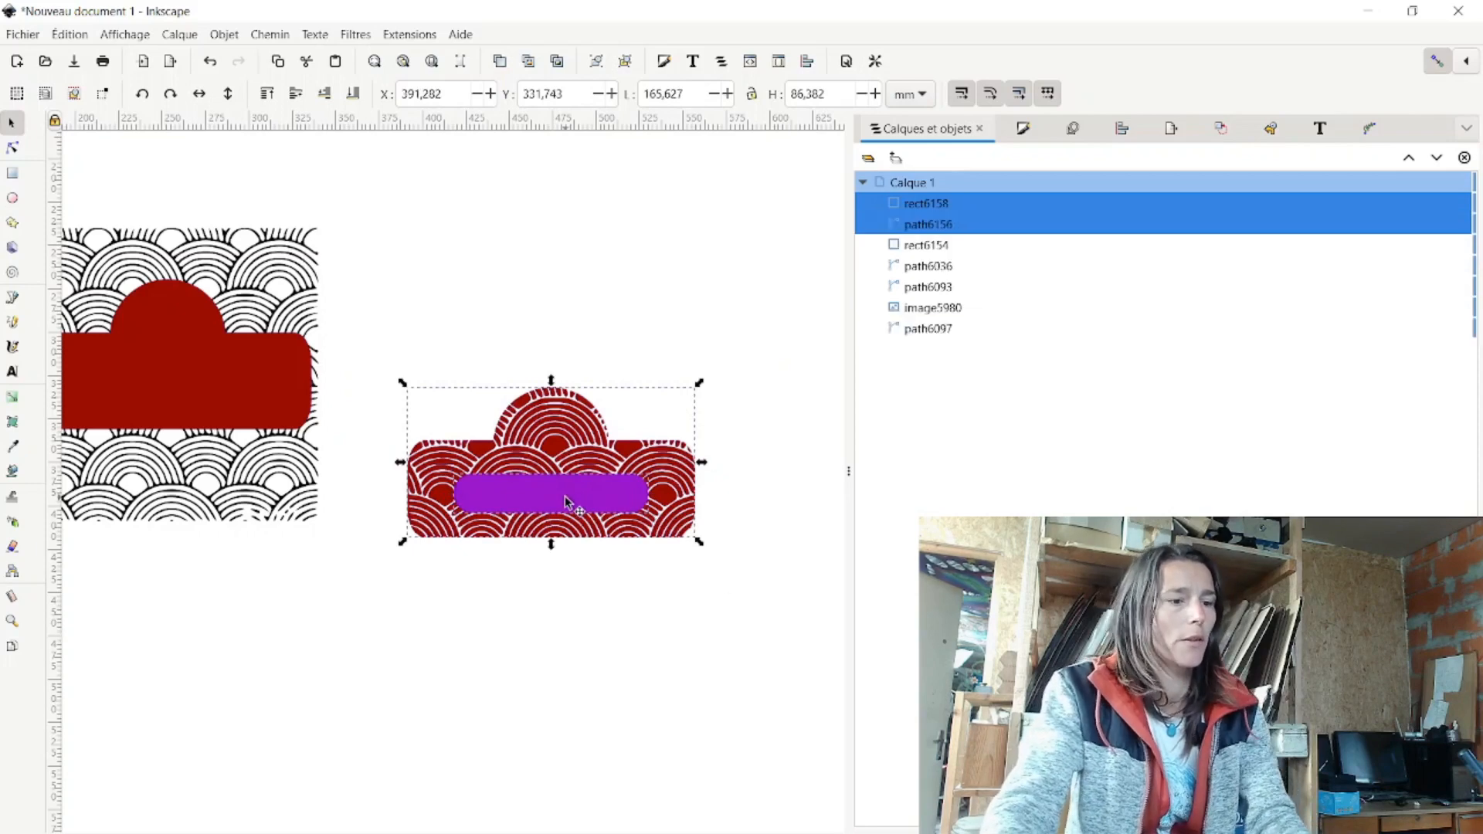
drag(563, 497, 563, 680)
drag(703, 727, 696, 546)
drag(556, 494, 556, 516)
Subtract the purple rounded rectangle from the lower pattern-cut shape with the Difference path operation
drag(768, 606, 348, 375)
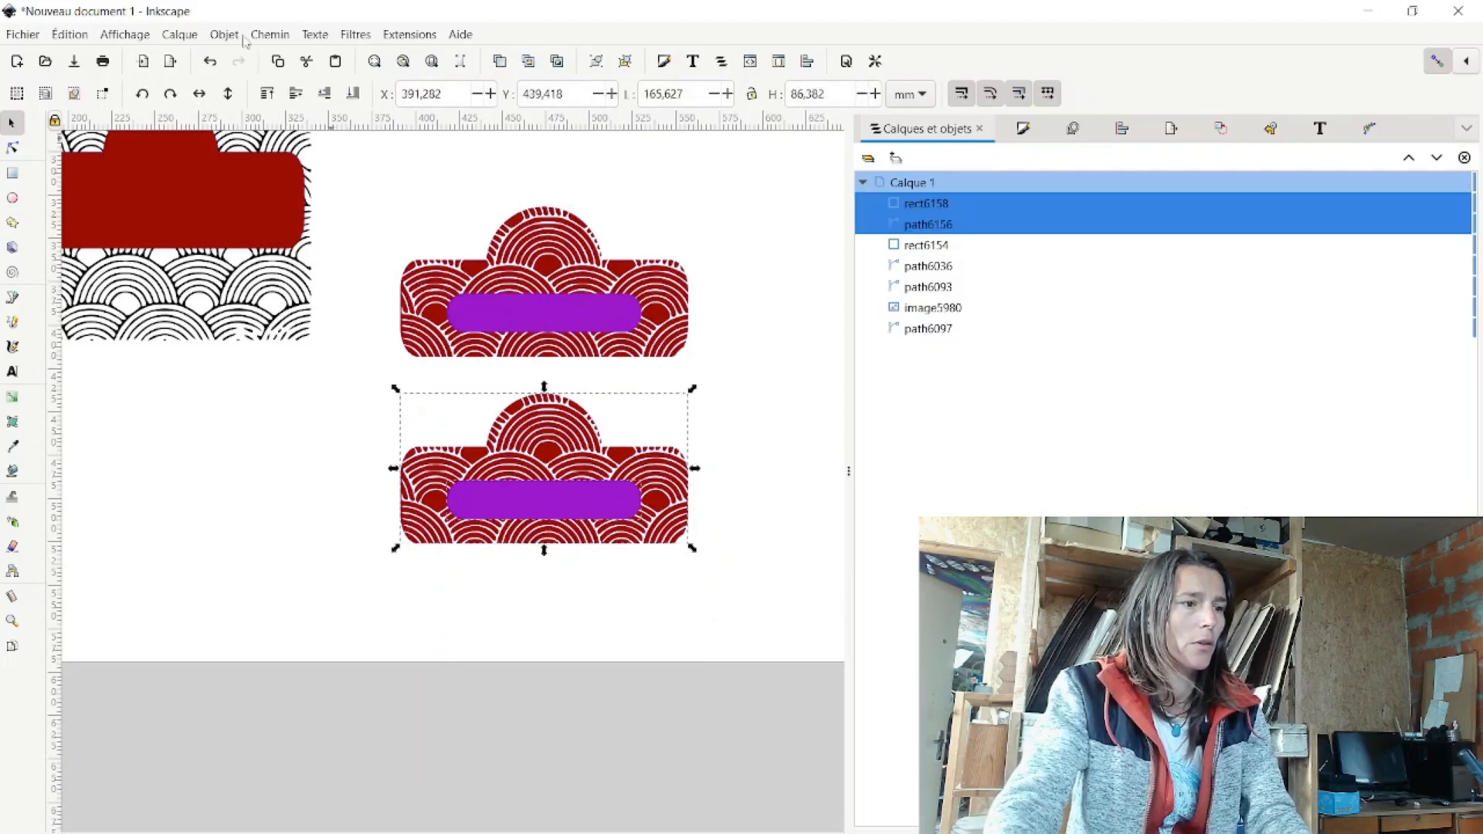
click(230, 35)
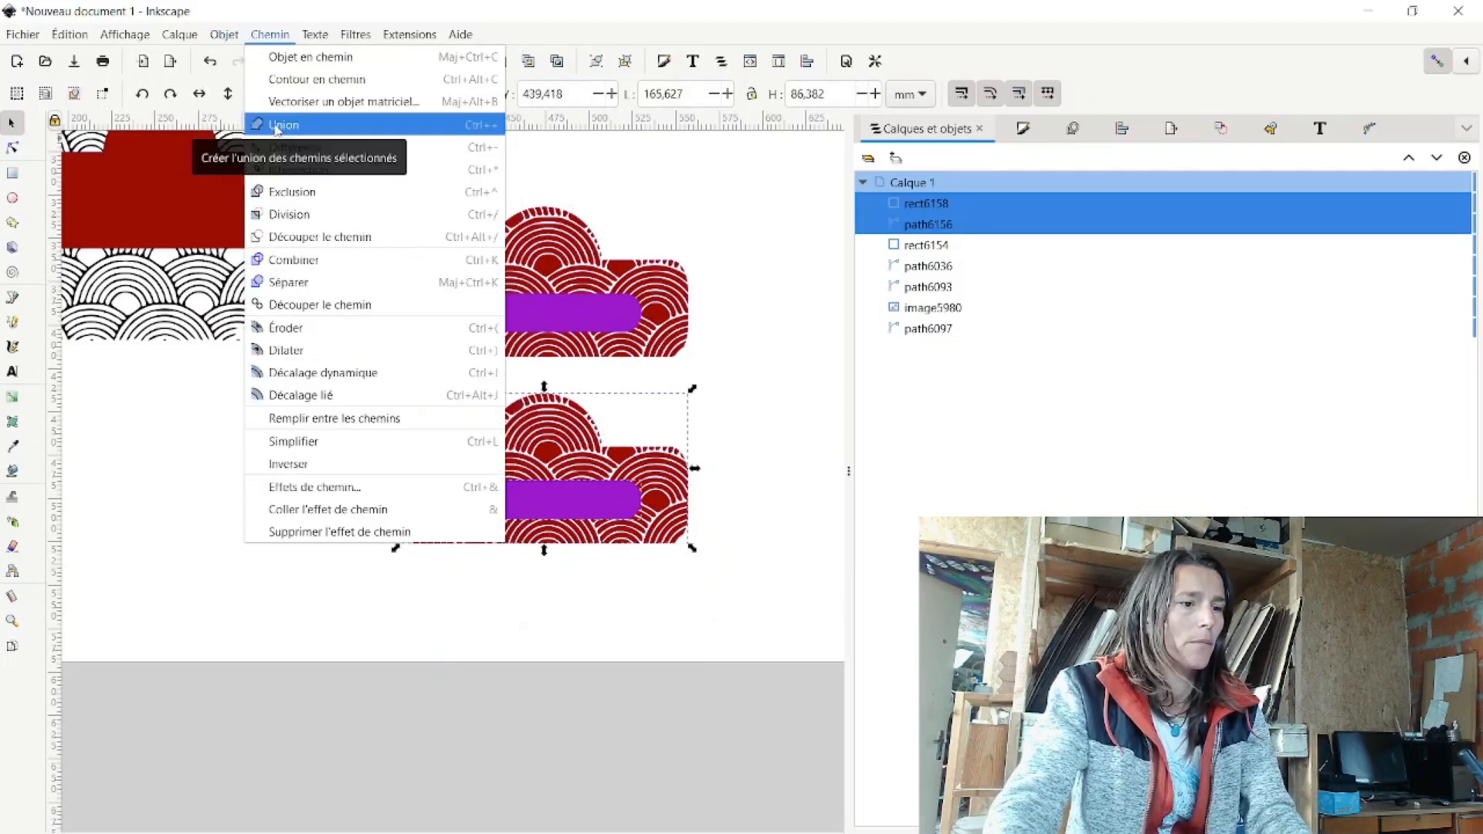
click(279, 125)
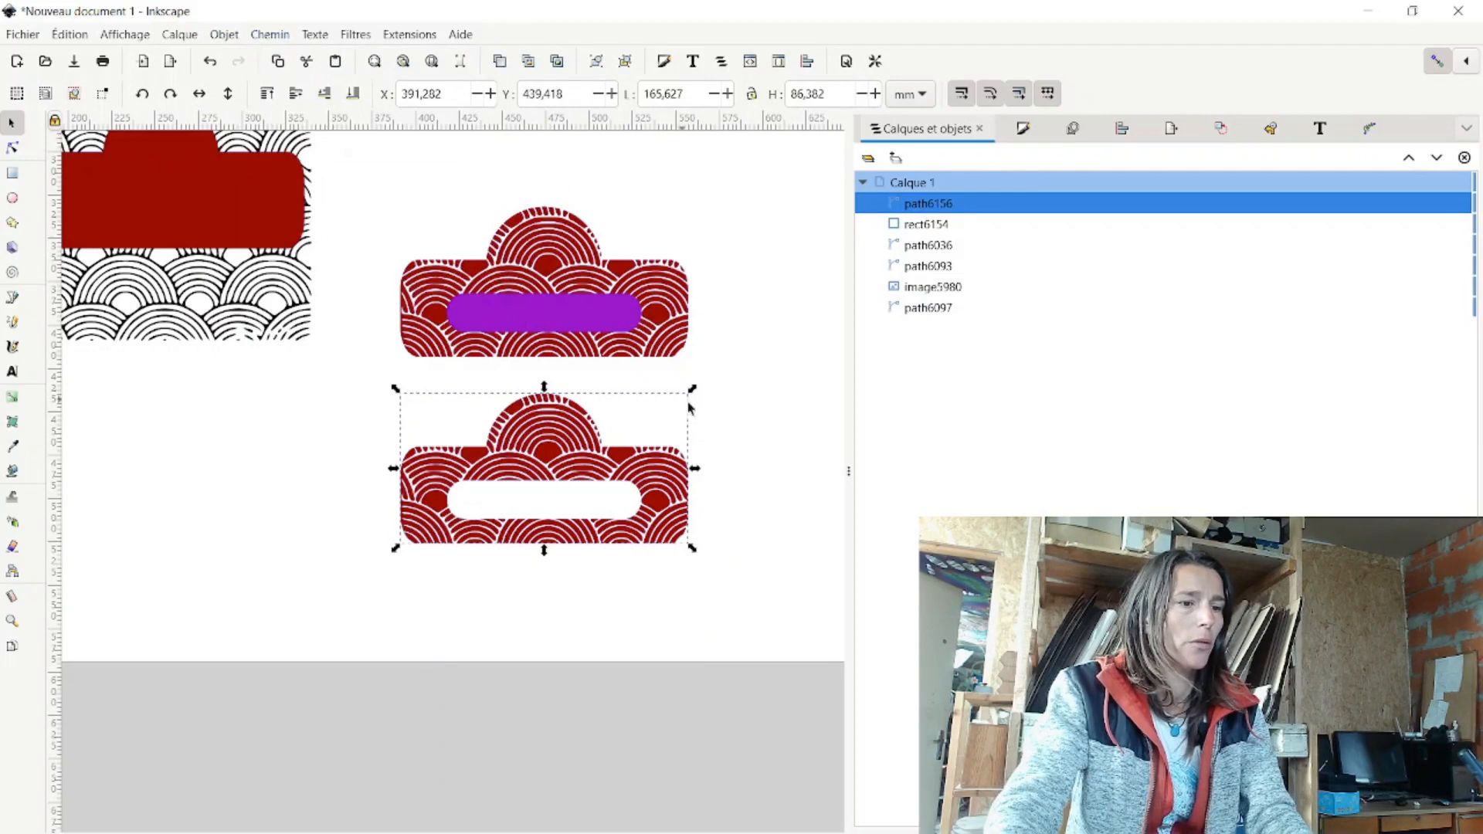
key(Escape)
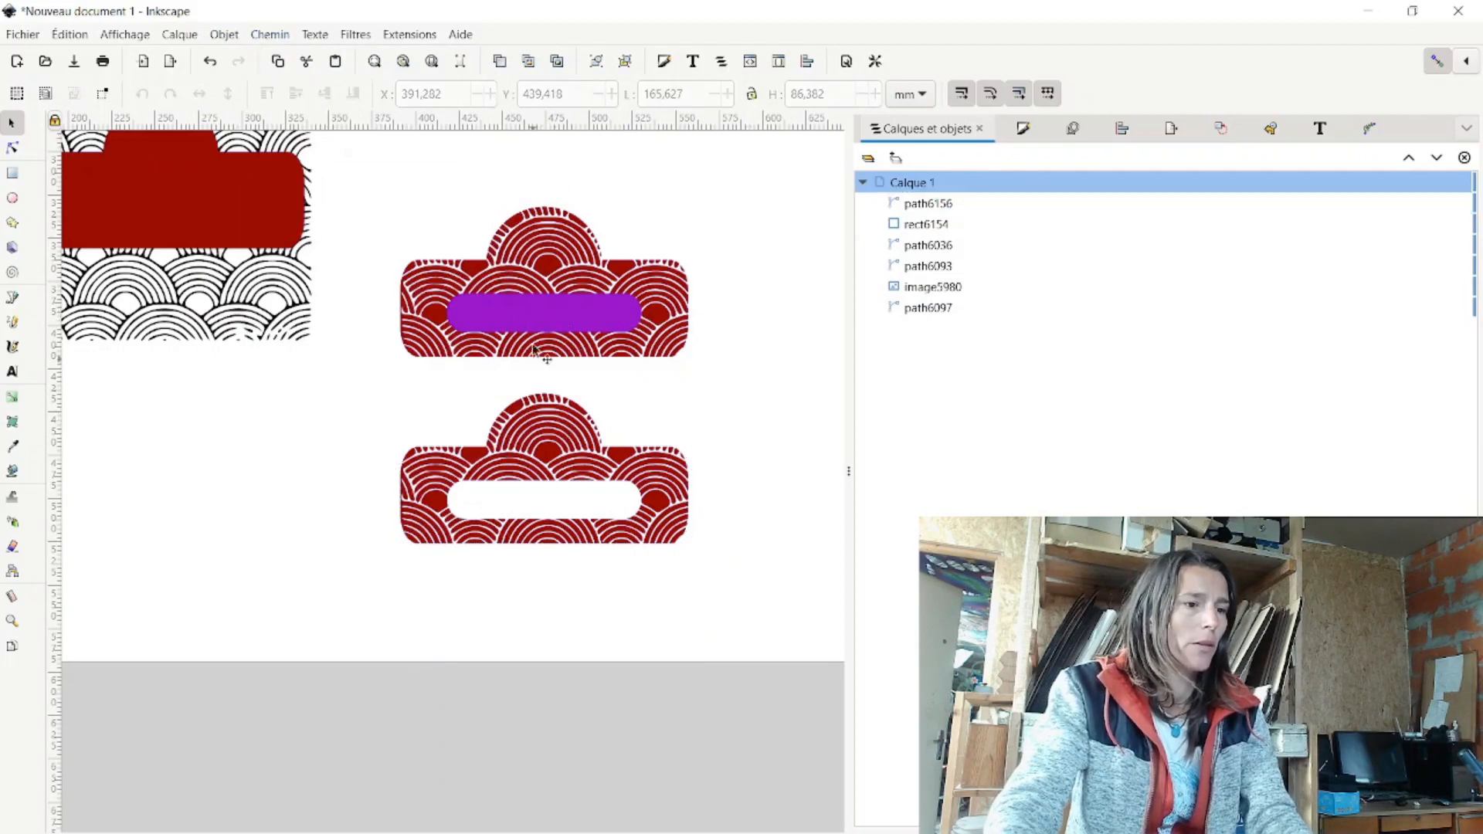
Move the remaining purple rounded rectangle off the upper pattern-cut shape to the empty area below the original traced pattern
scroll(567, 385, down, 2)
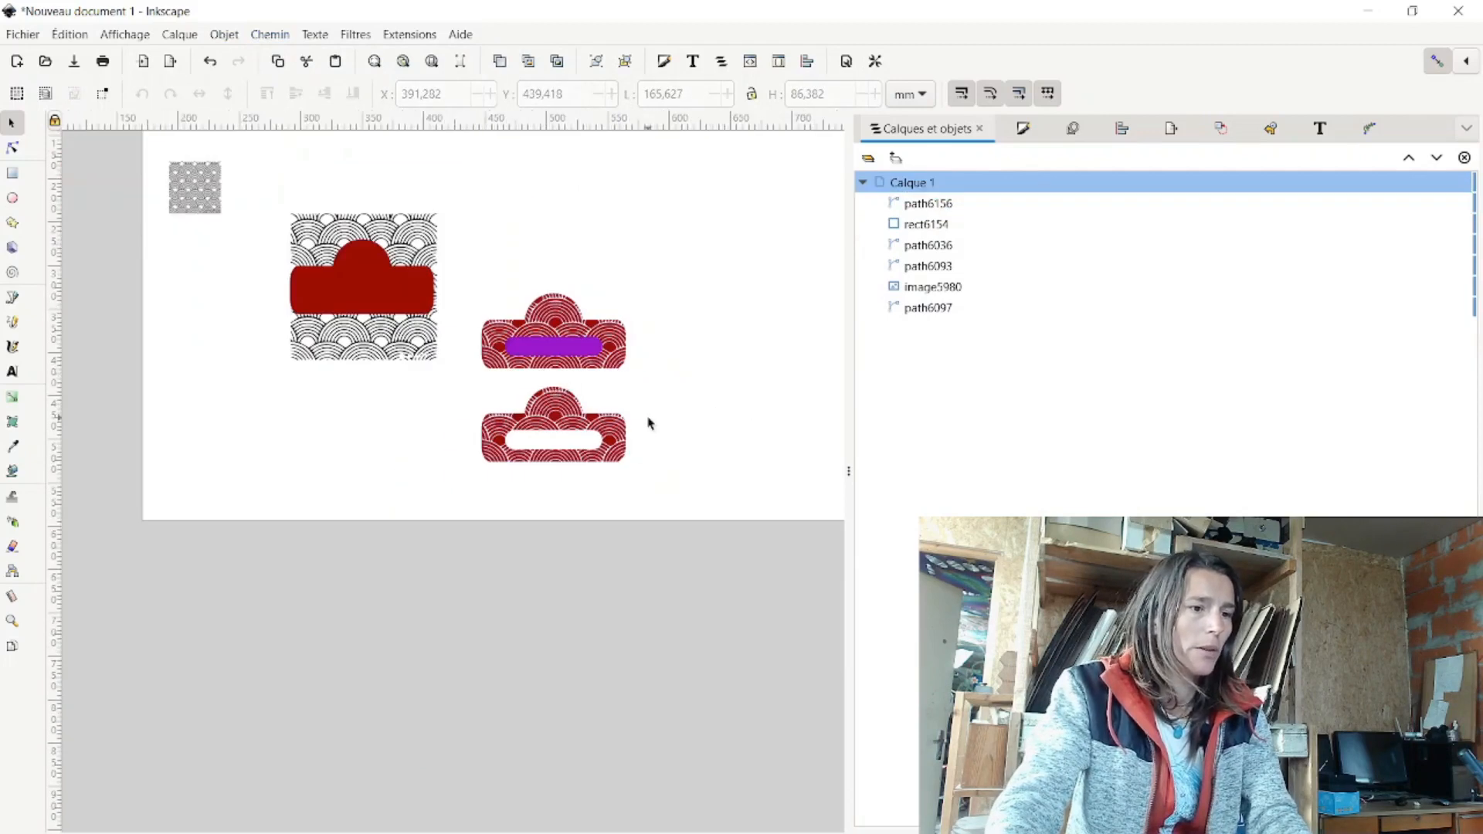
scroll(649, 421, up, 1)
drag(516, 338, 242, 460)
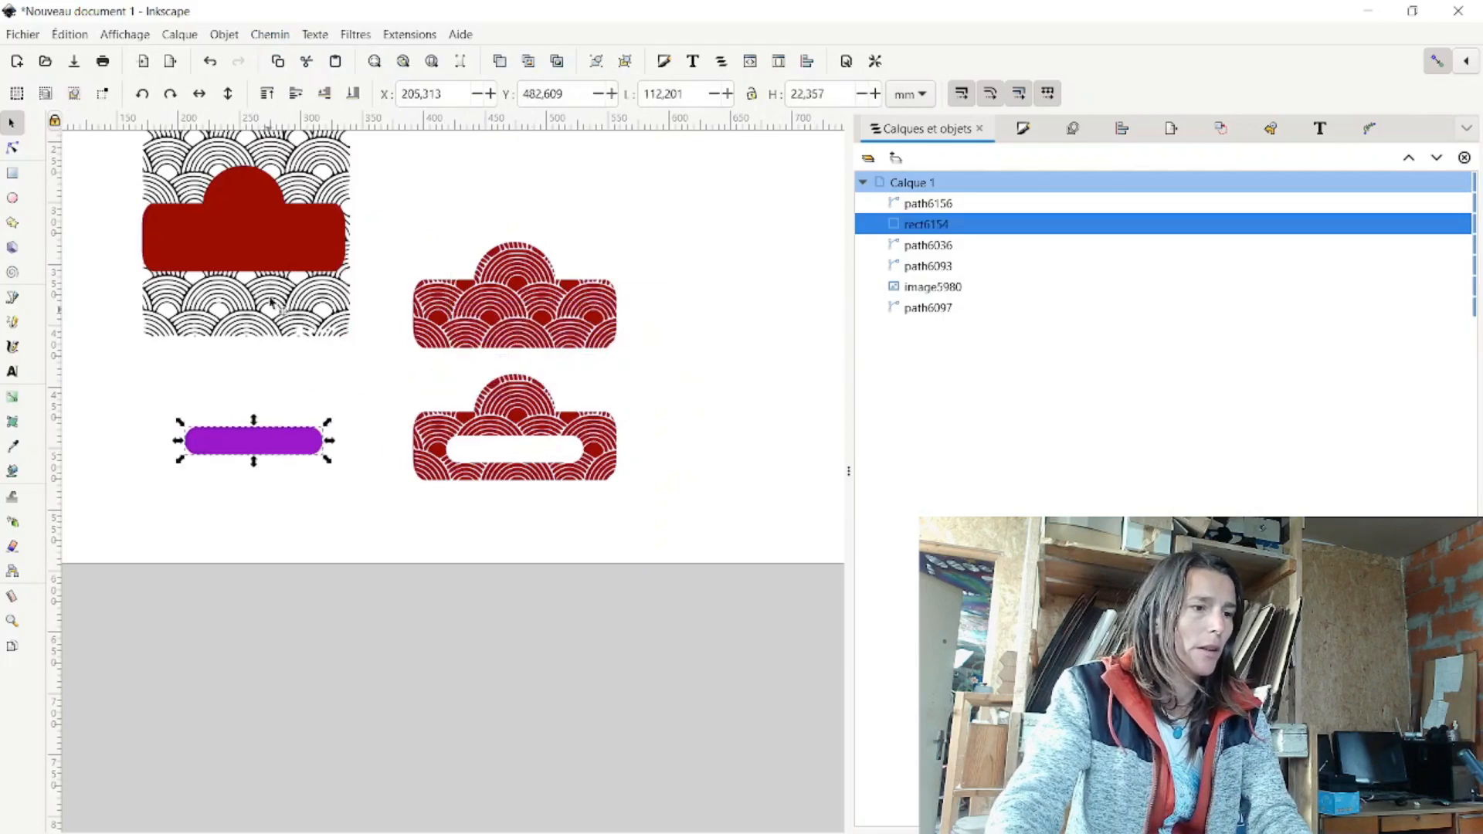
Move the plain red merged shape off the traced pattern to just below the slotted pattern-cut shape, at about X 394, Y 526 mm
drag(278, 267, 309, 376)
scroll(537, 408, up, 6)
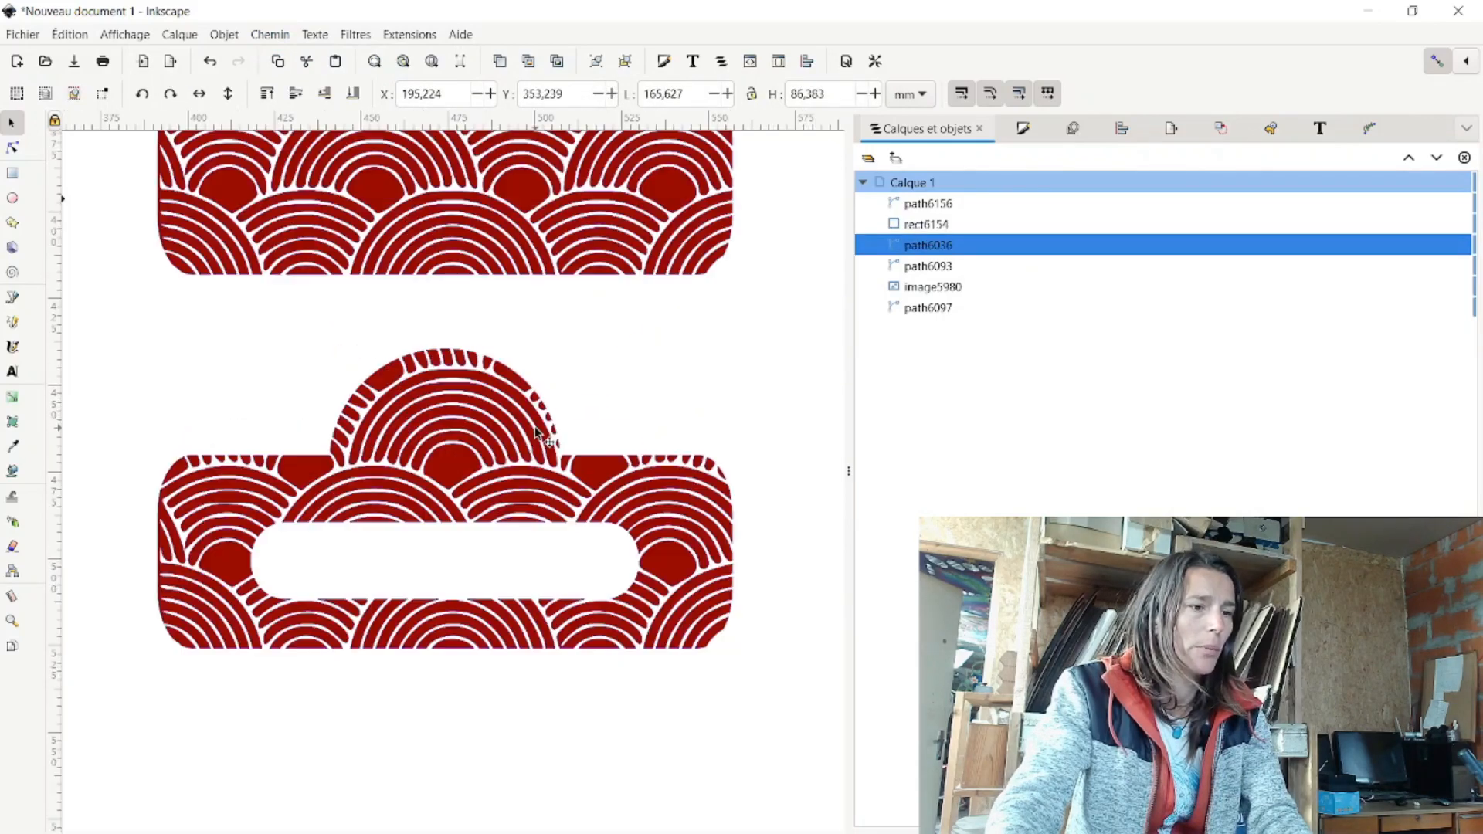
scroll(603, 414, down, 1)
scroll(602, 415, down, 6)
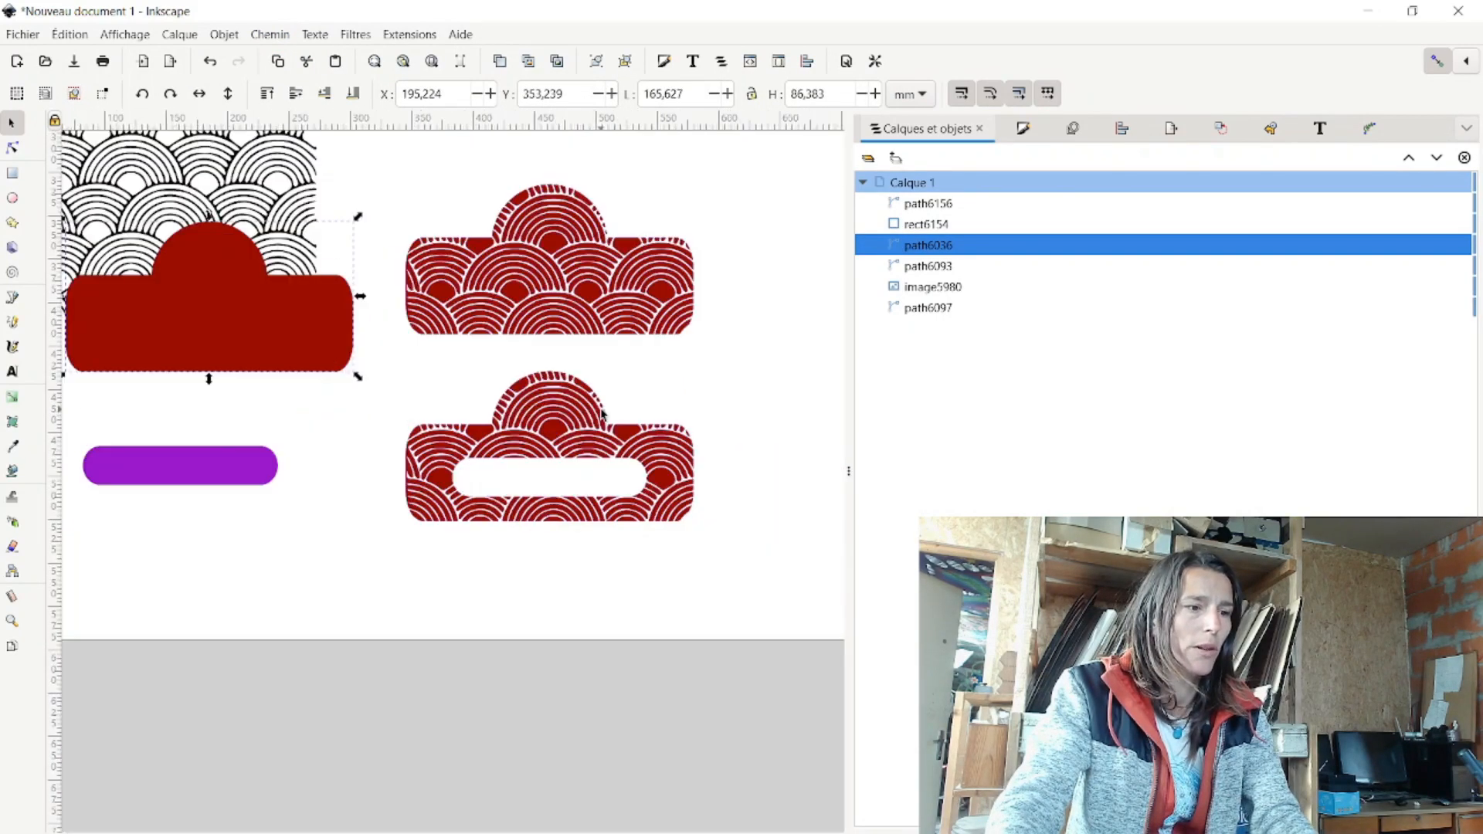
drag(417, 390, 588, 533)
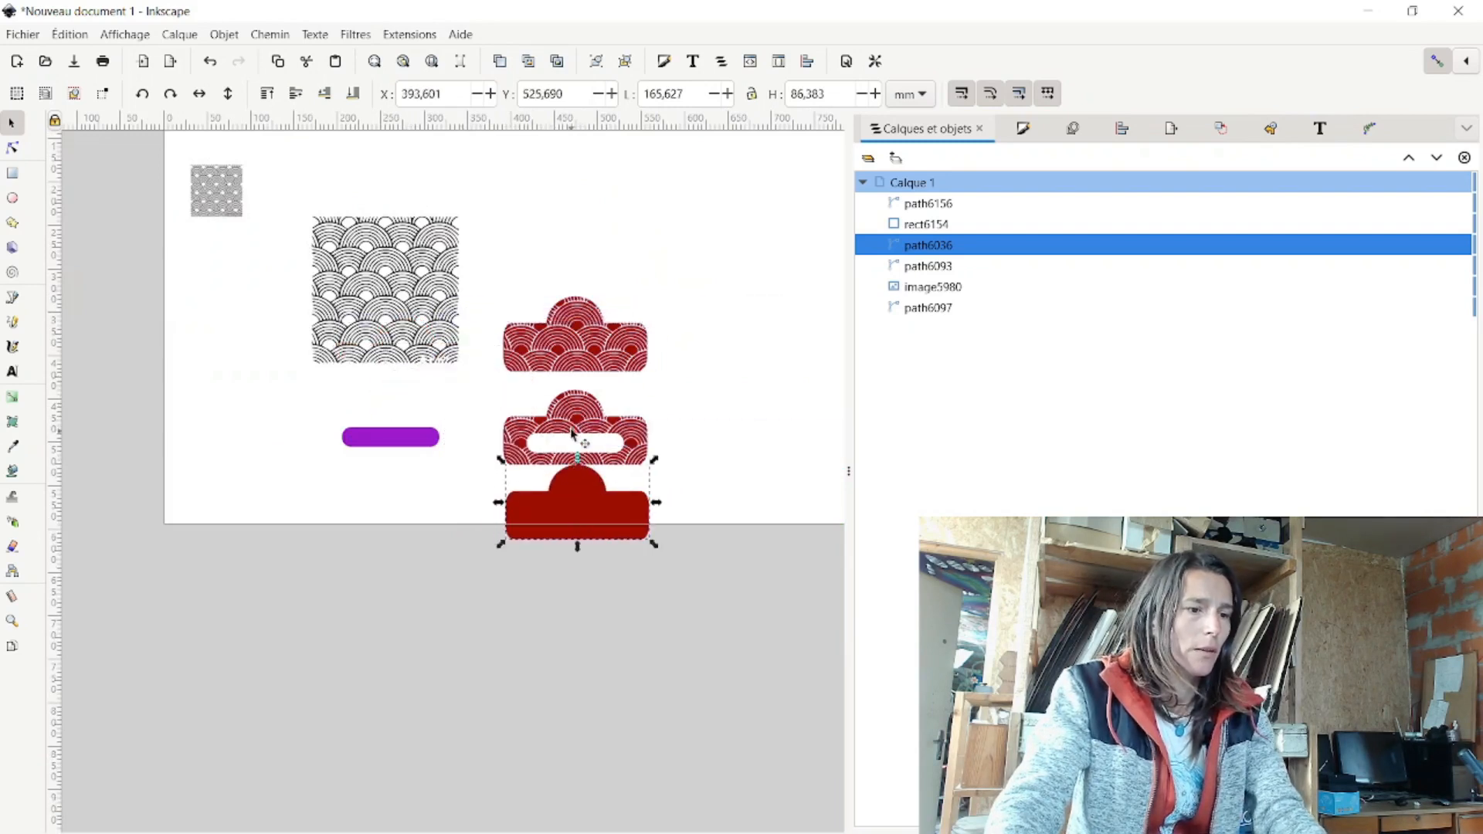
Centre the plain red shape and the slotted pattern-cut shape on each other both horizontally and vertically
shift+click(575, 423)
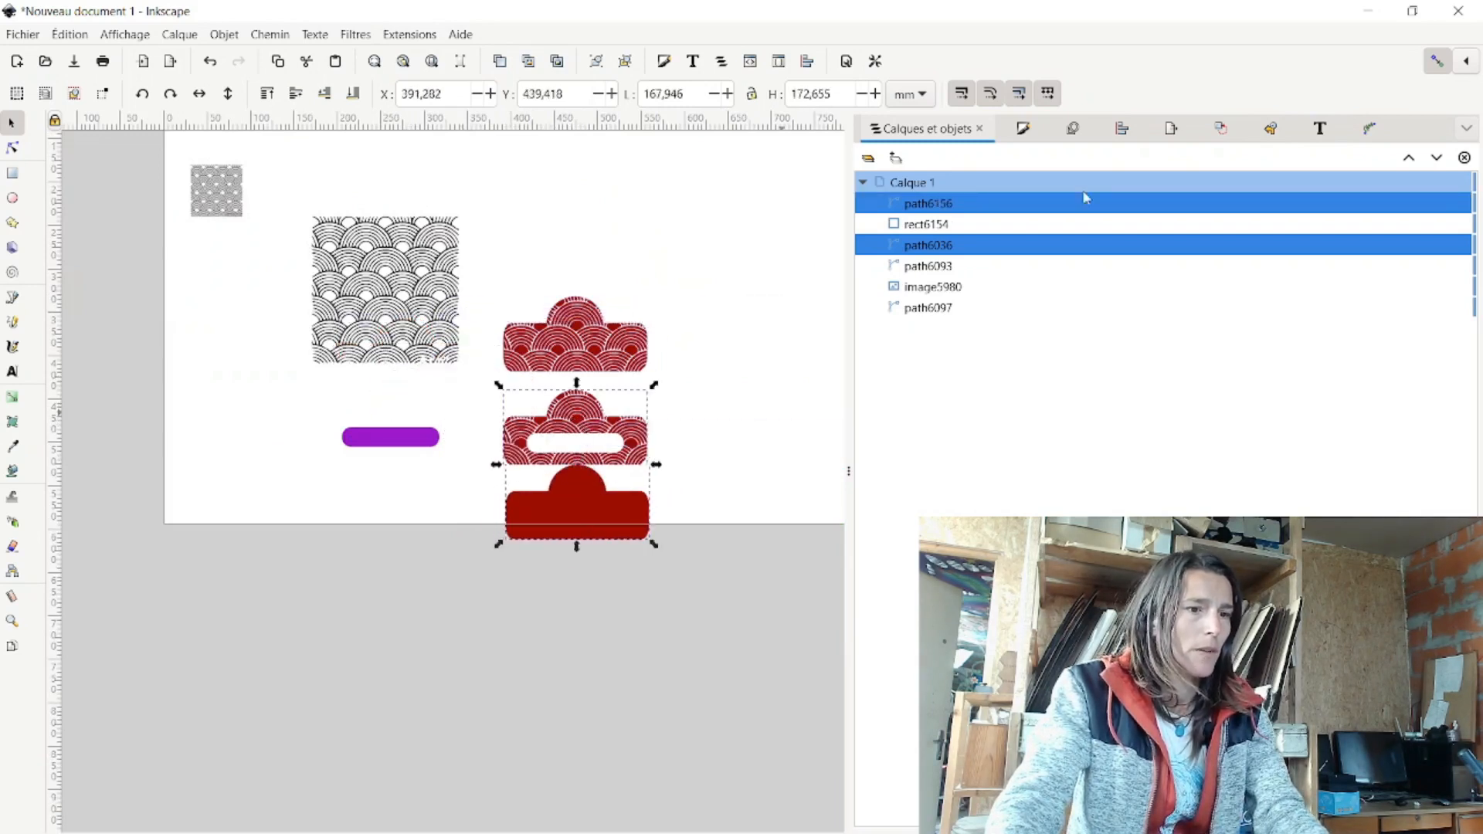
click(1122, 129)
click(933, 278)
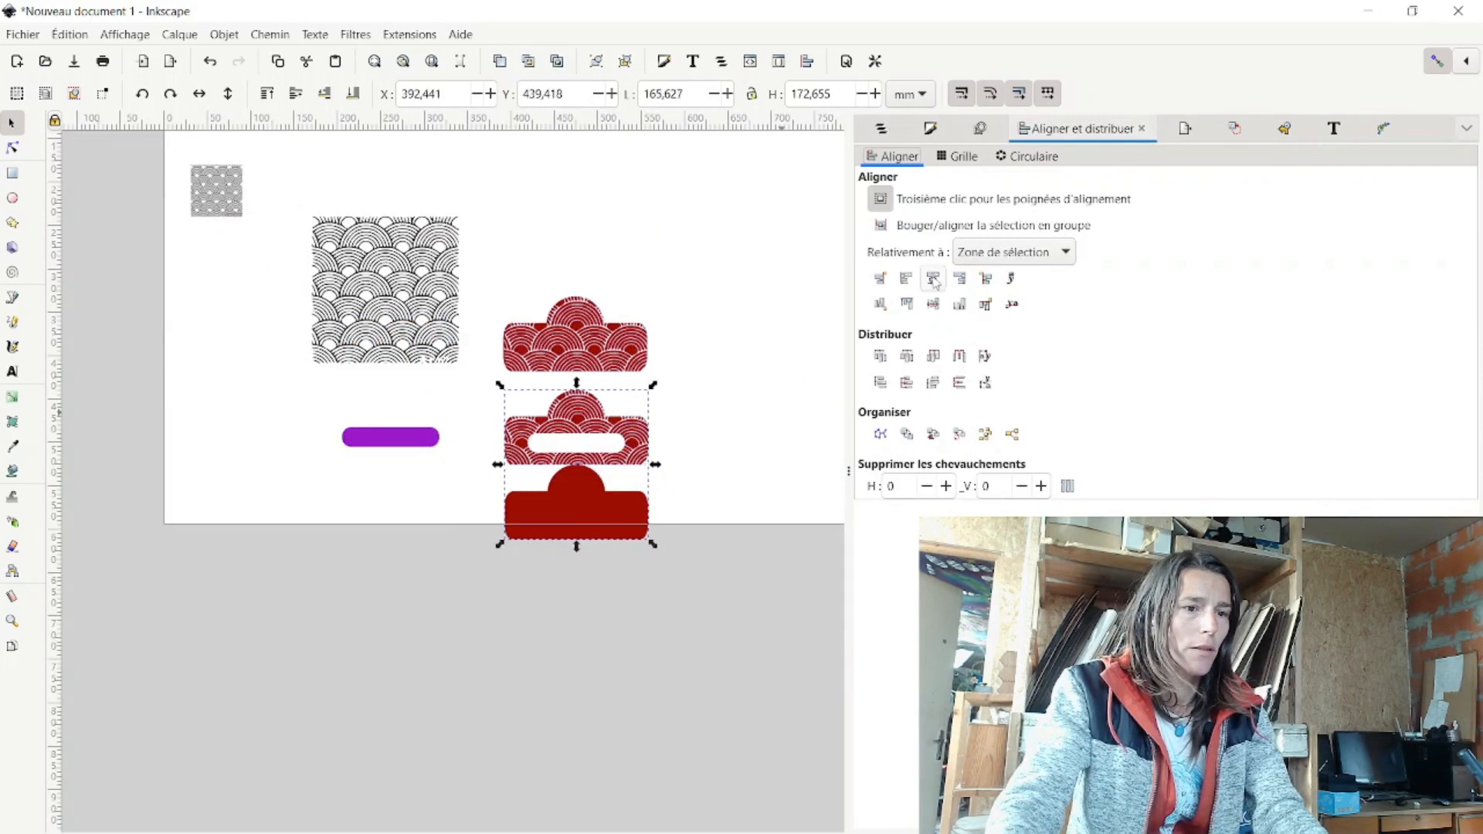
click(933, 304)
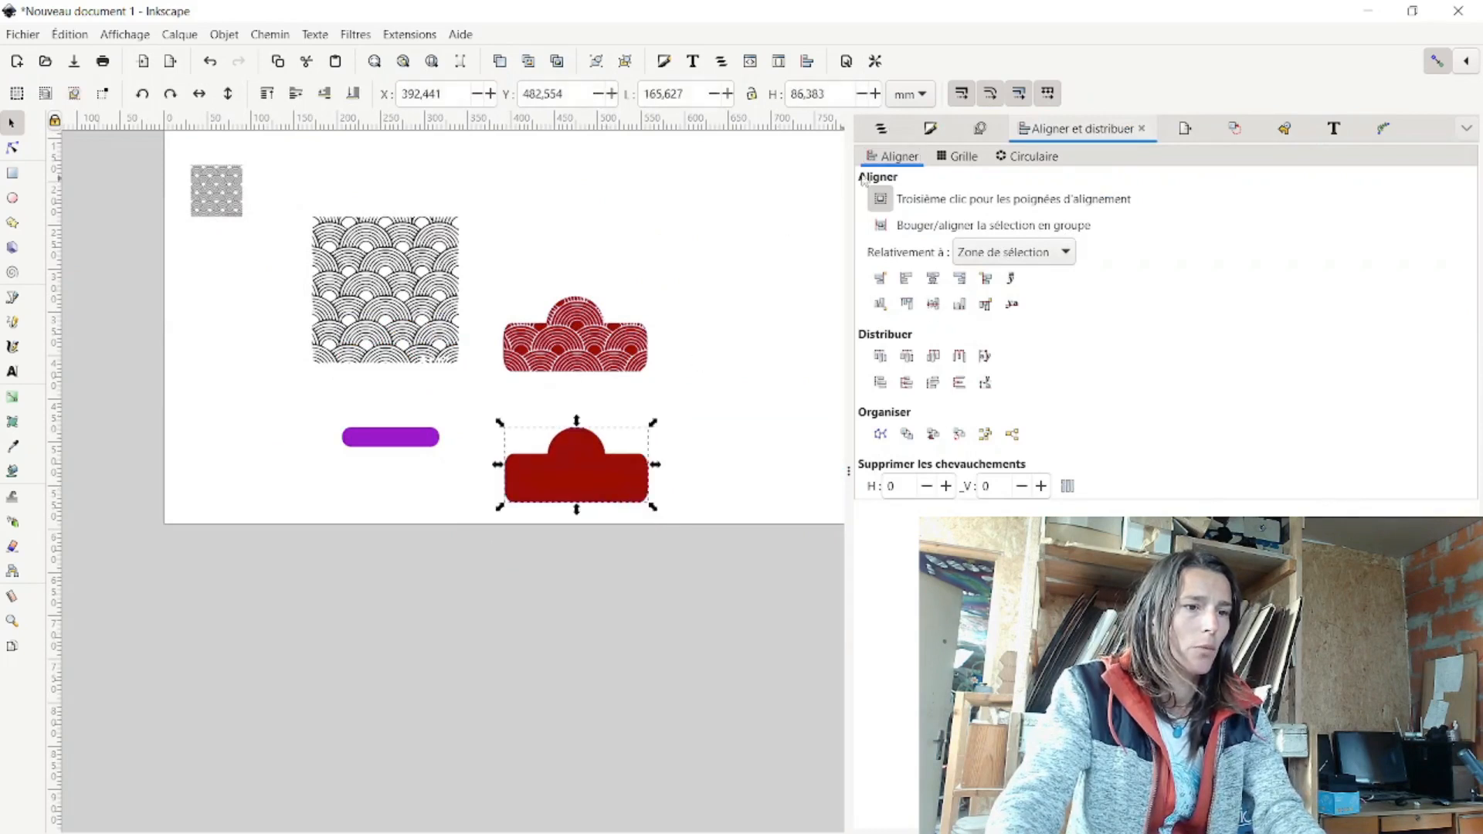
Give the slotted pattern-cut shape a flat red stroke (RGB 255, 0, 0) and remove its fill
click(882, 129)
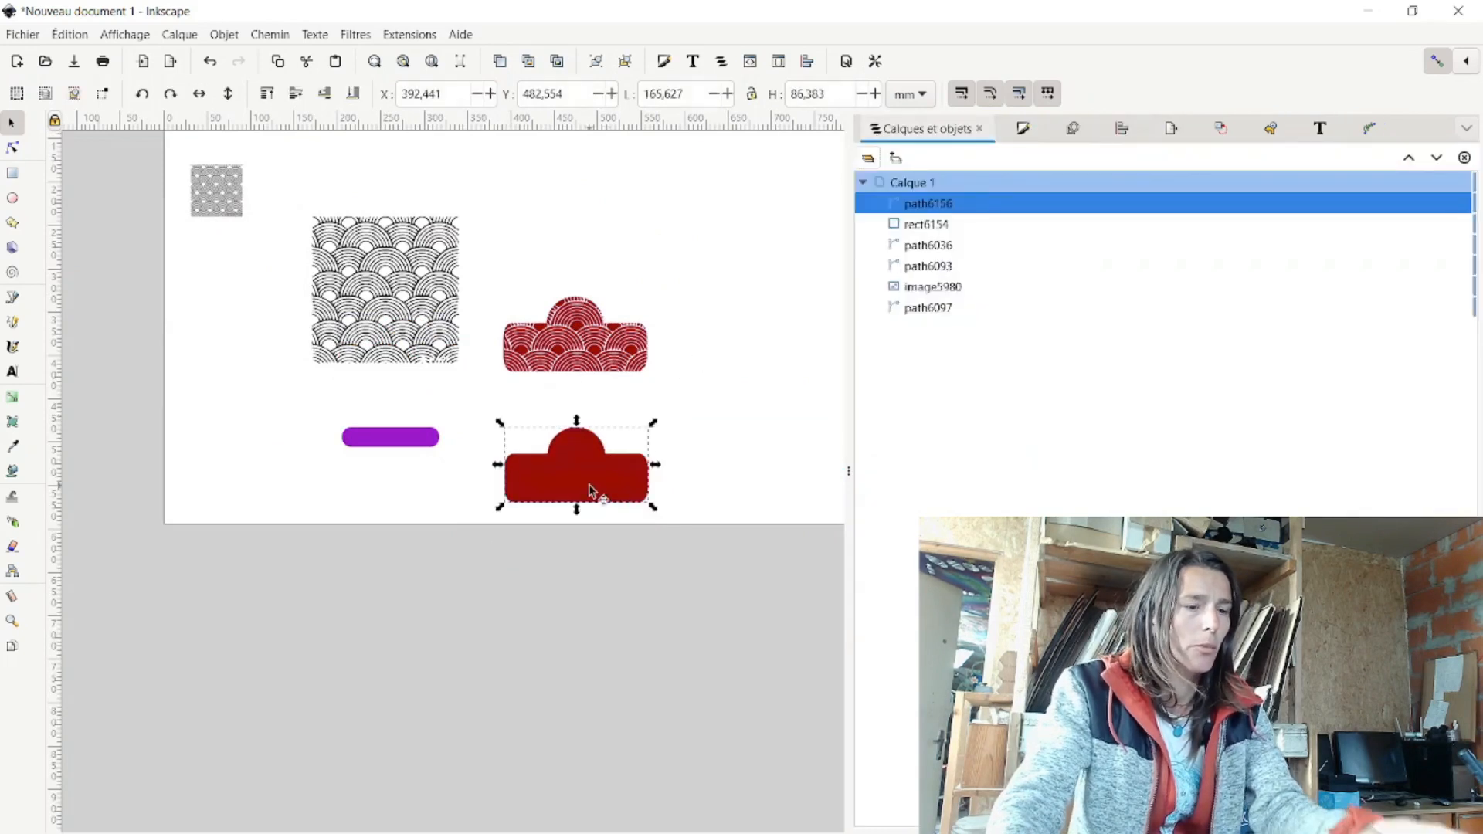
click(1023, 128)
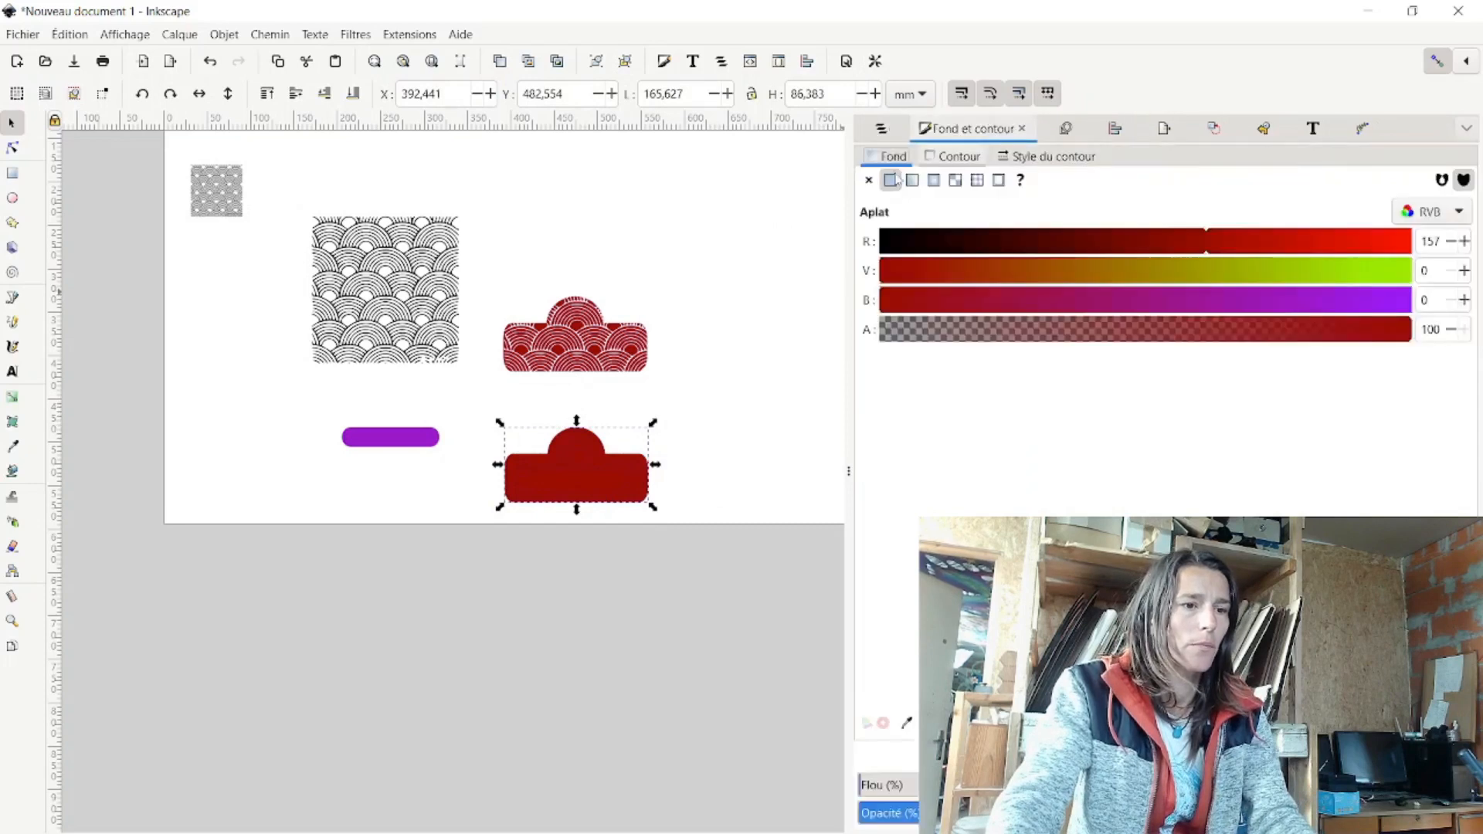
click(956, 156)
drag(902, 245, 1413, 241)
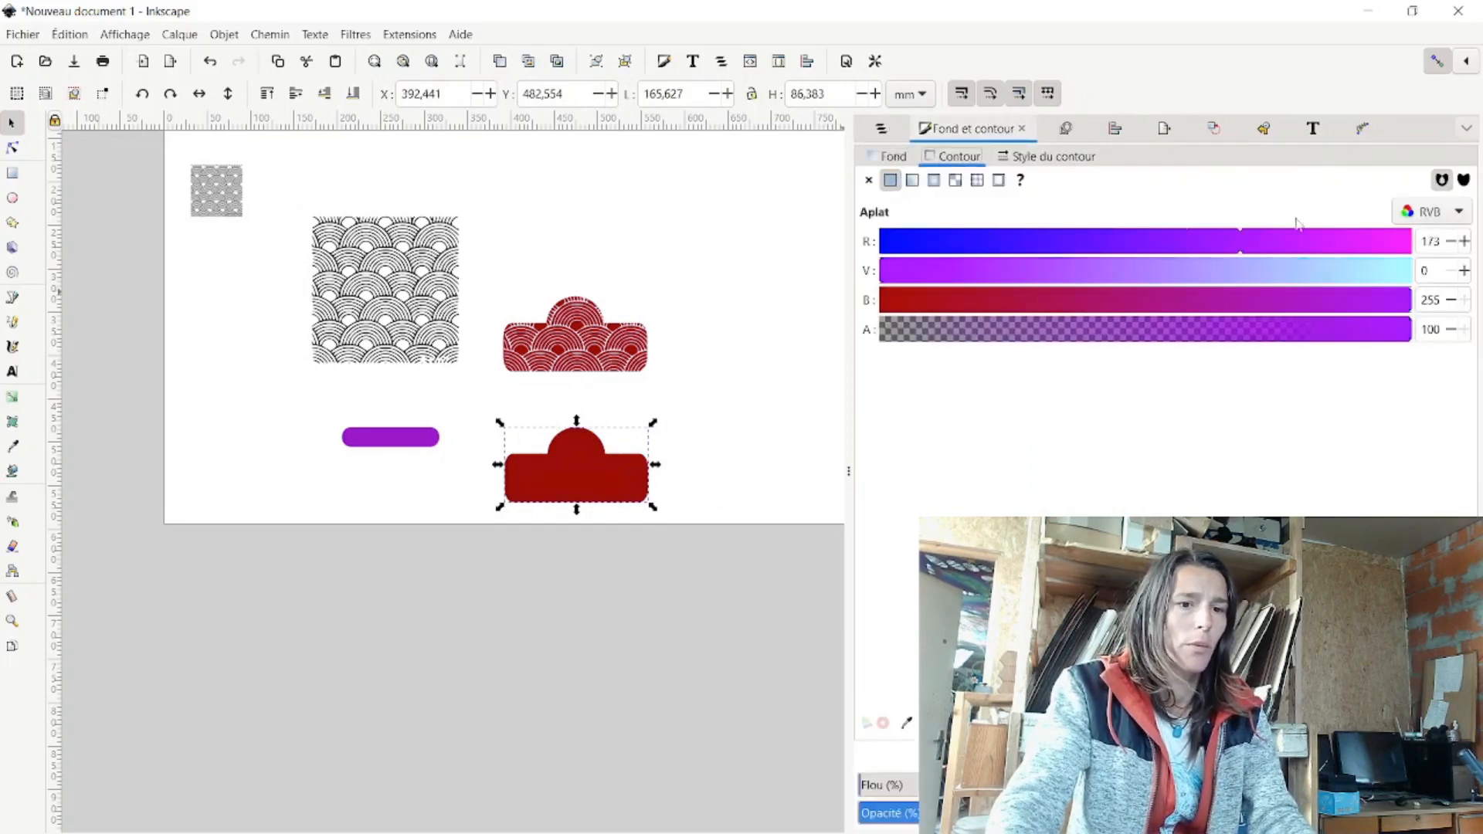
drag(1387, 302, 849, 321)
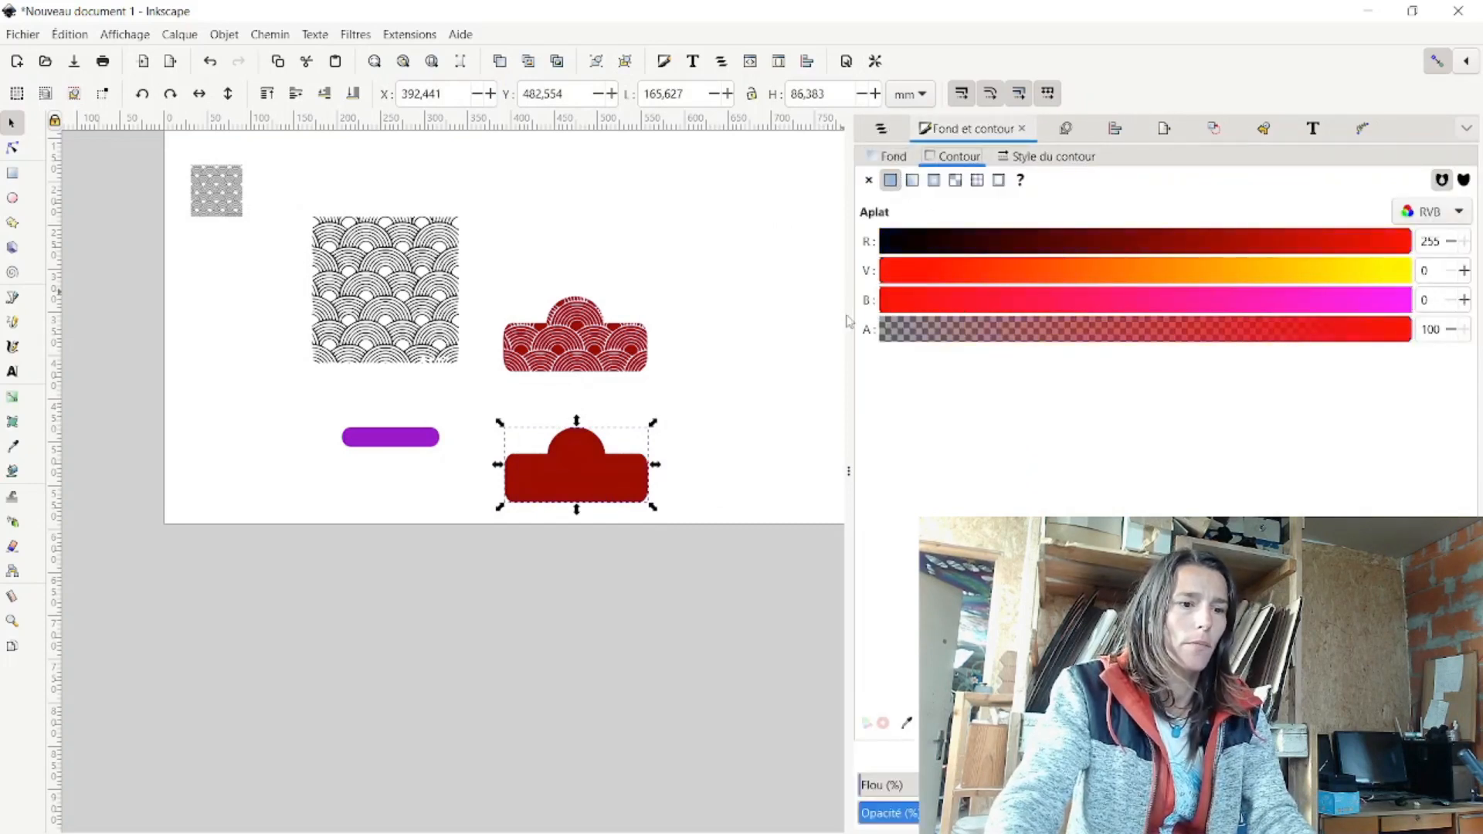
click(887, 157)
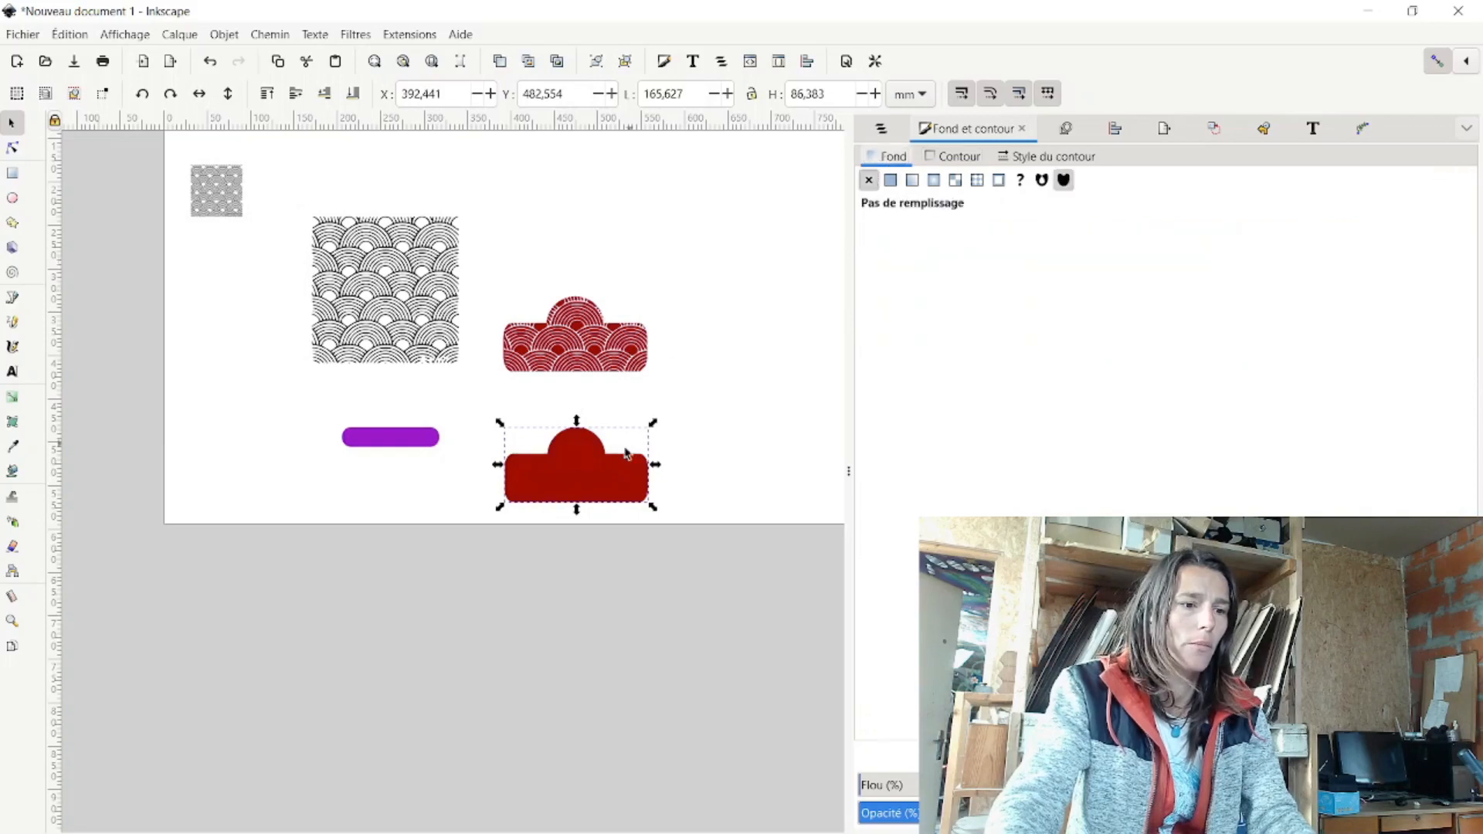
Move the outlined pattern-cut shape diagonally down and away from the plain red shape, to about X 342, Y 515 mm
scroll(578, 485, up, 5)
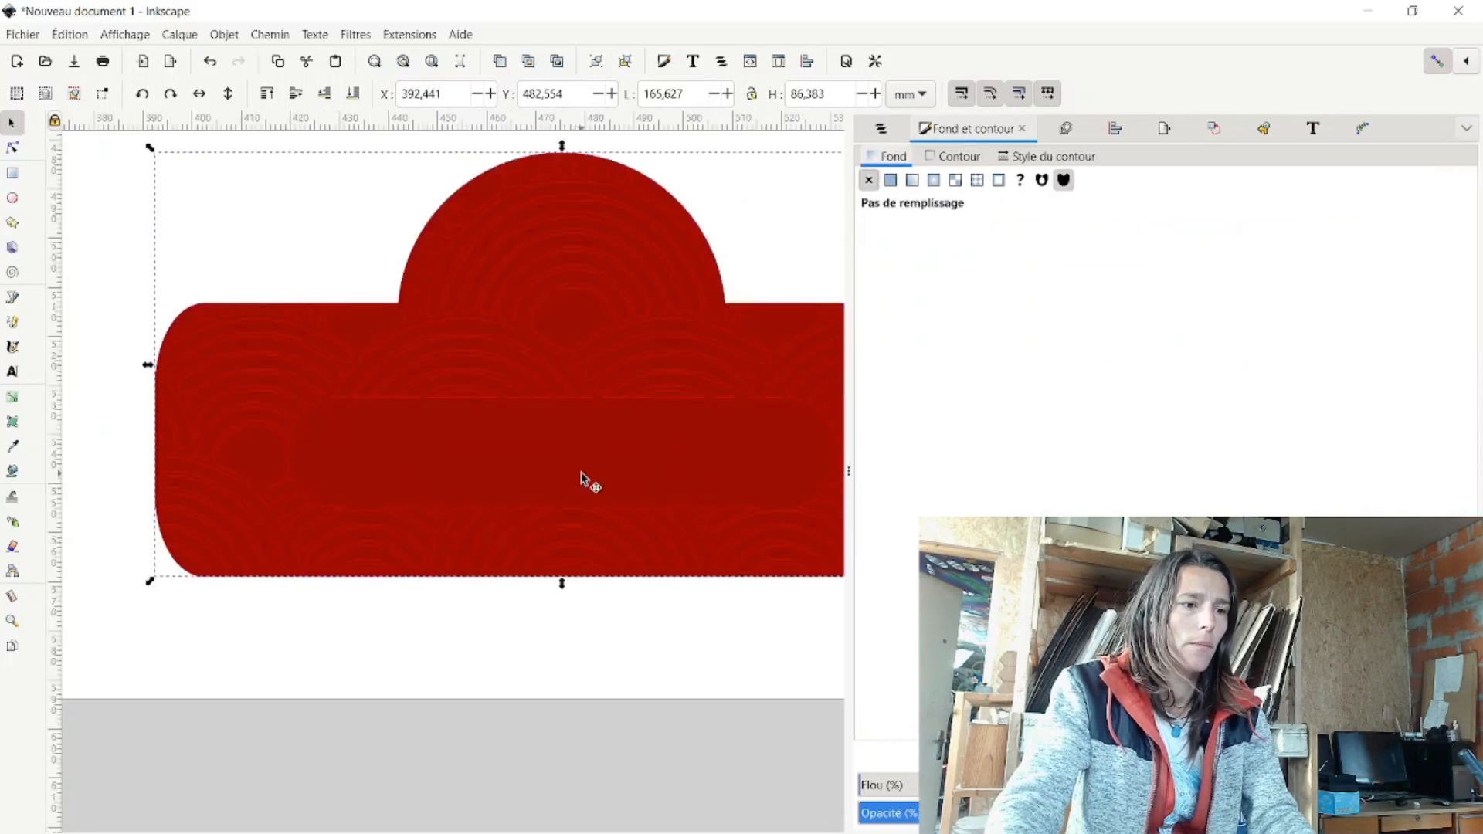
scroll(581, 477, down, 3)
scroll(586, 484, up, 2)
drag(590, 404, 417, 514)
Remove the fill of the plain red merged shape and set its stroke to pure red (RGB 255, 0, 0)
click(595, 294)
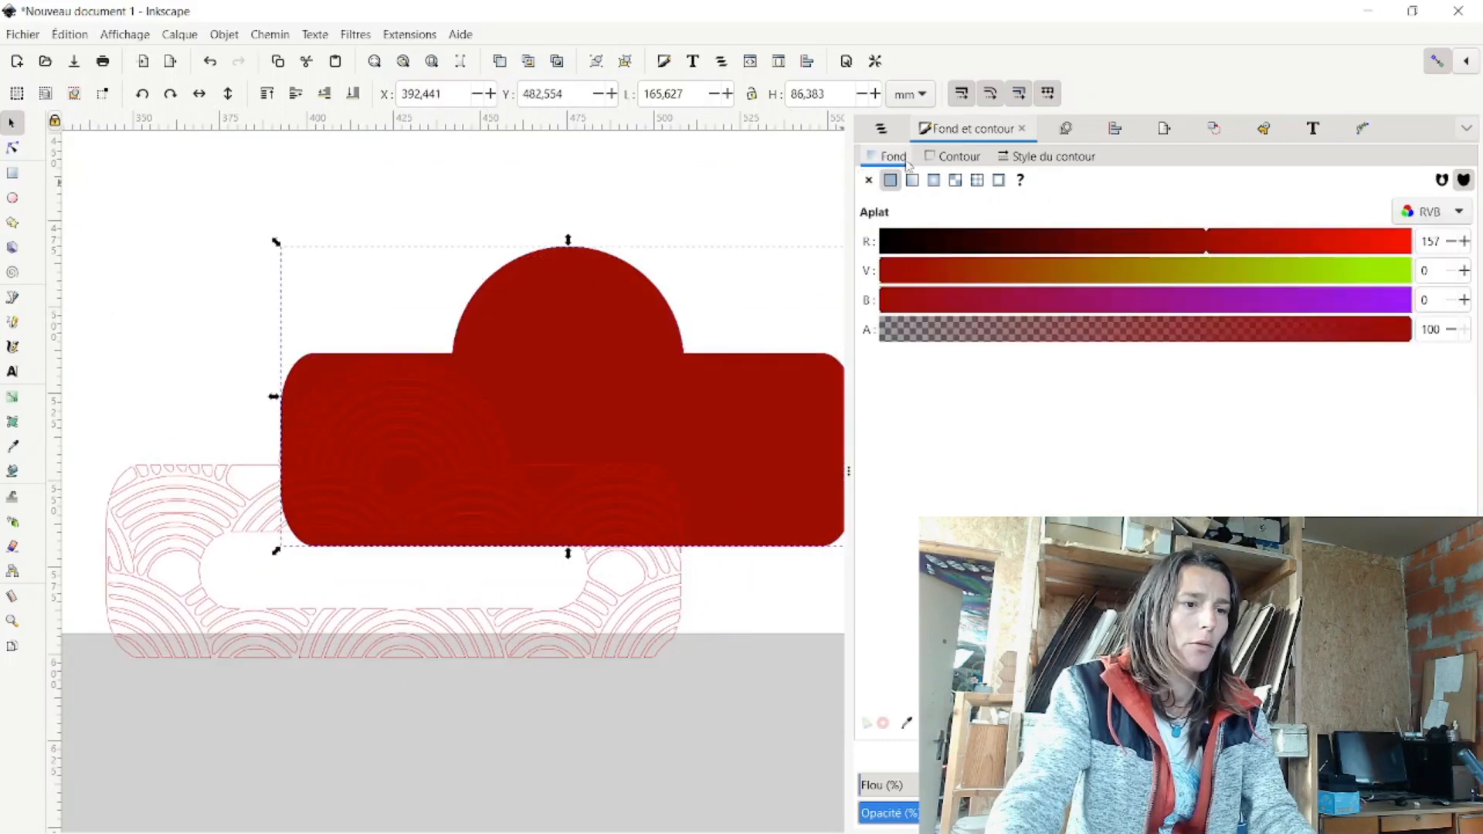
click(870, 181)
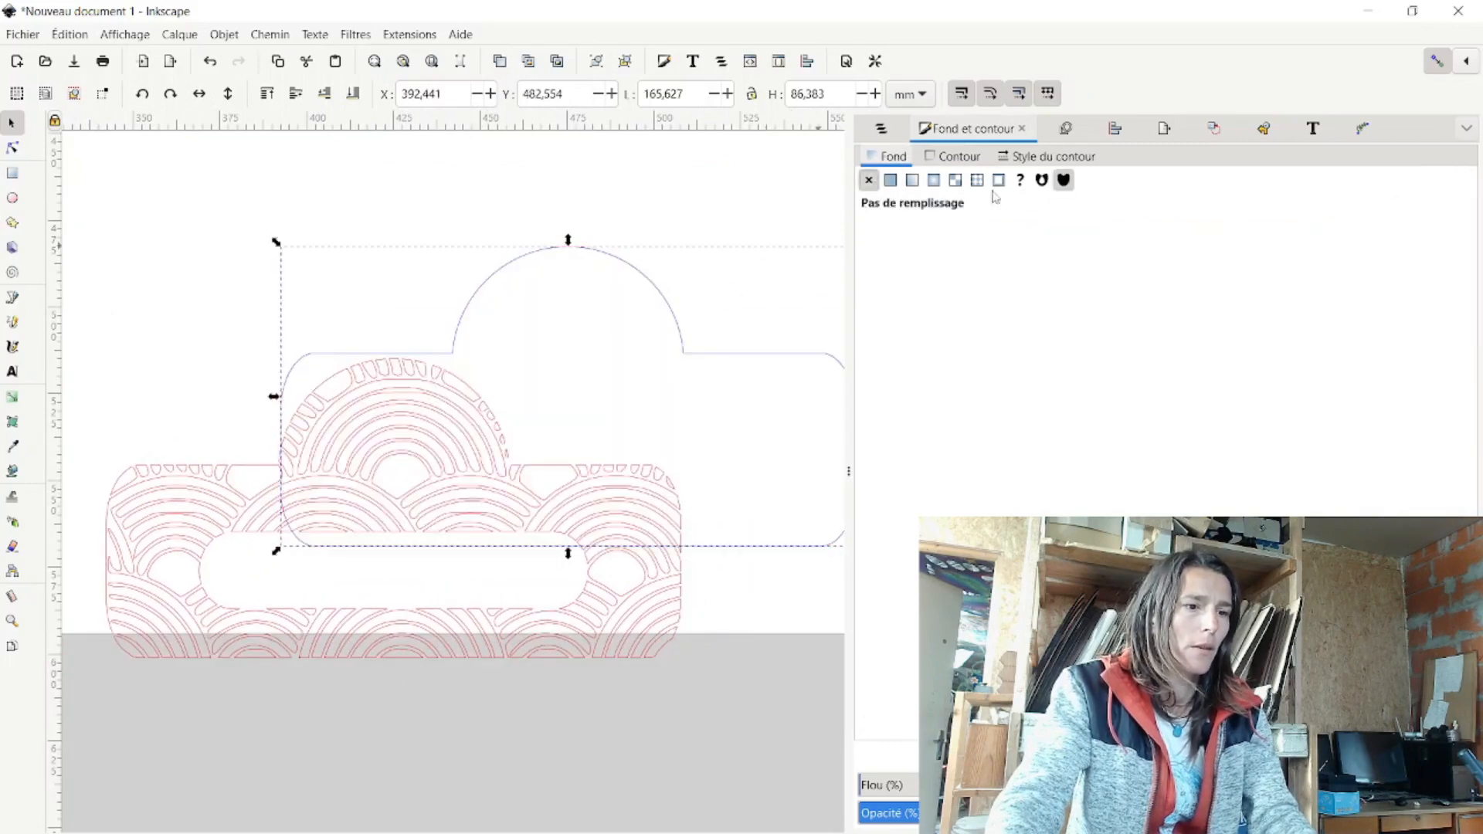
click(956, 157)
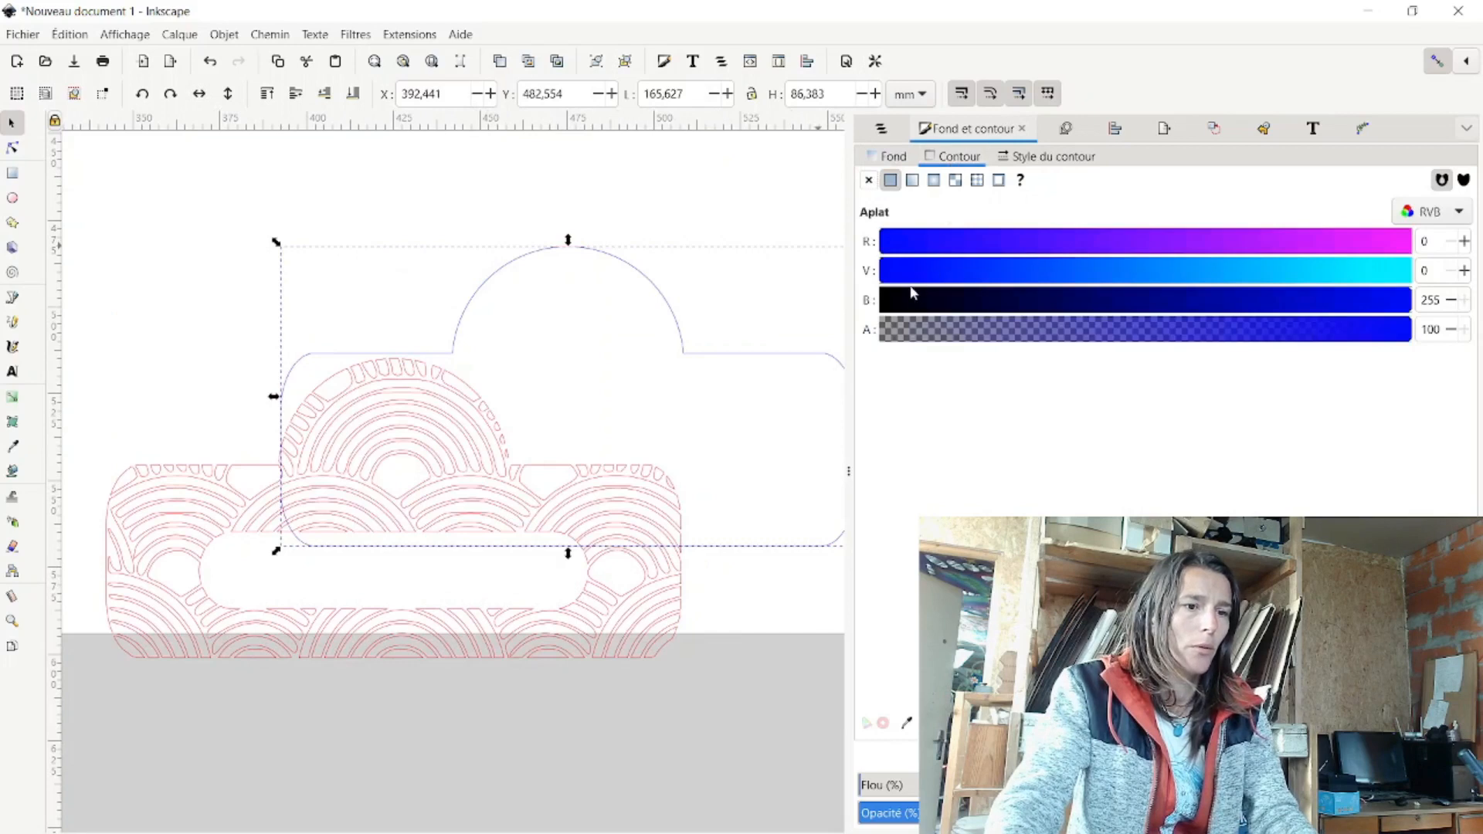
mouse_move(908, 247)
mouse_down()
mouse_move(1361, 235)
mouse_move(1418, 279)
mouse_up()
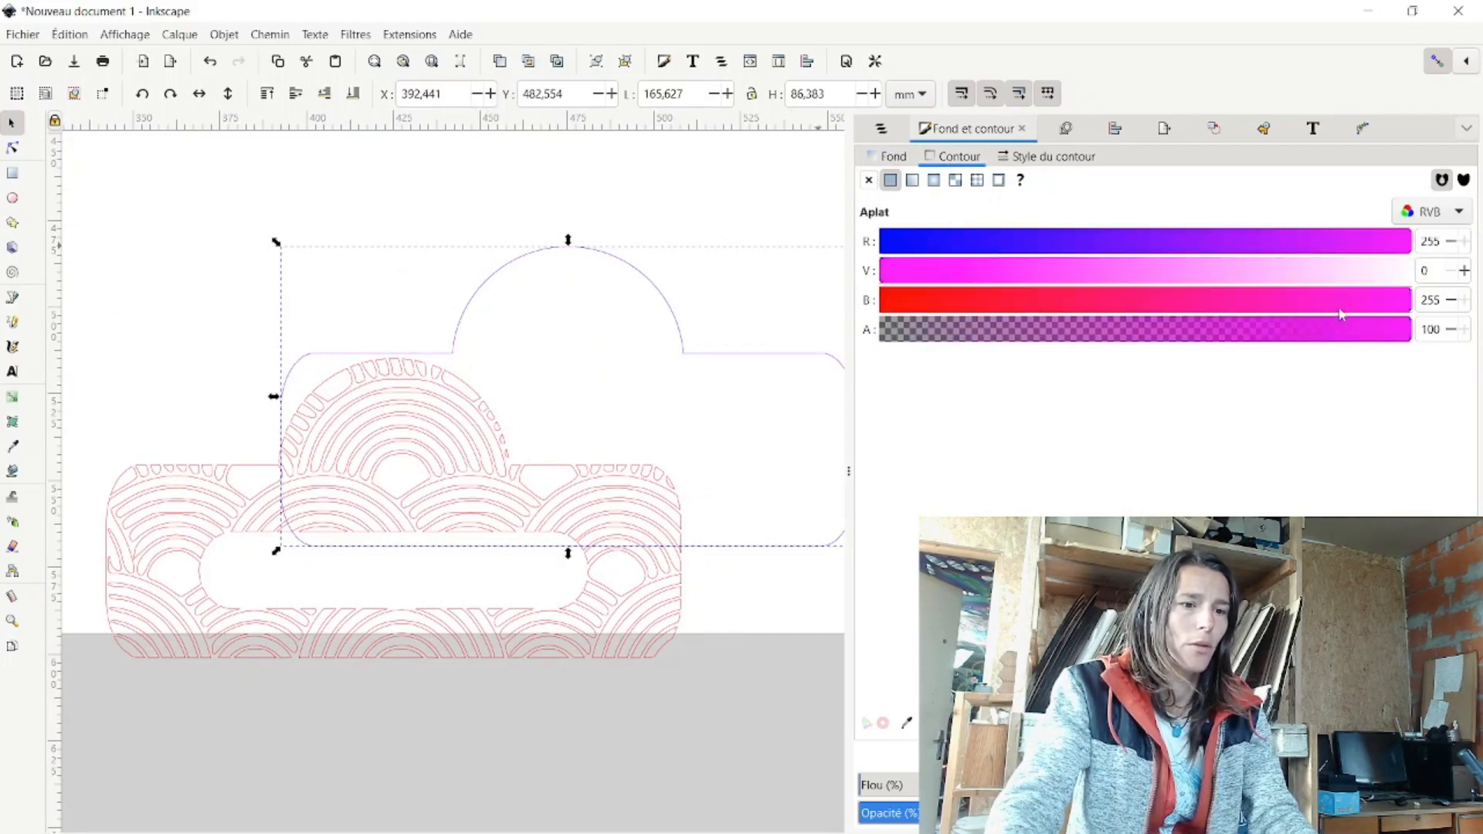
drag(1342, 314, 829, 315)
Set the stroke of the slotted pattern-cut shape to pure blue (RGB 0, 0, 255)
click(177, 556)
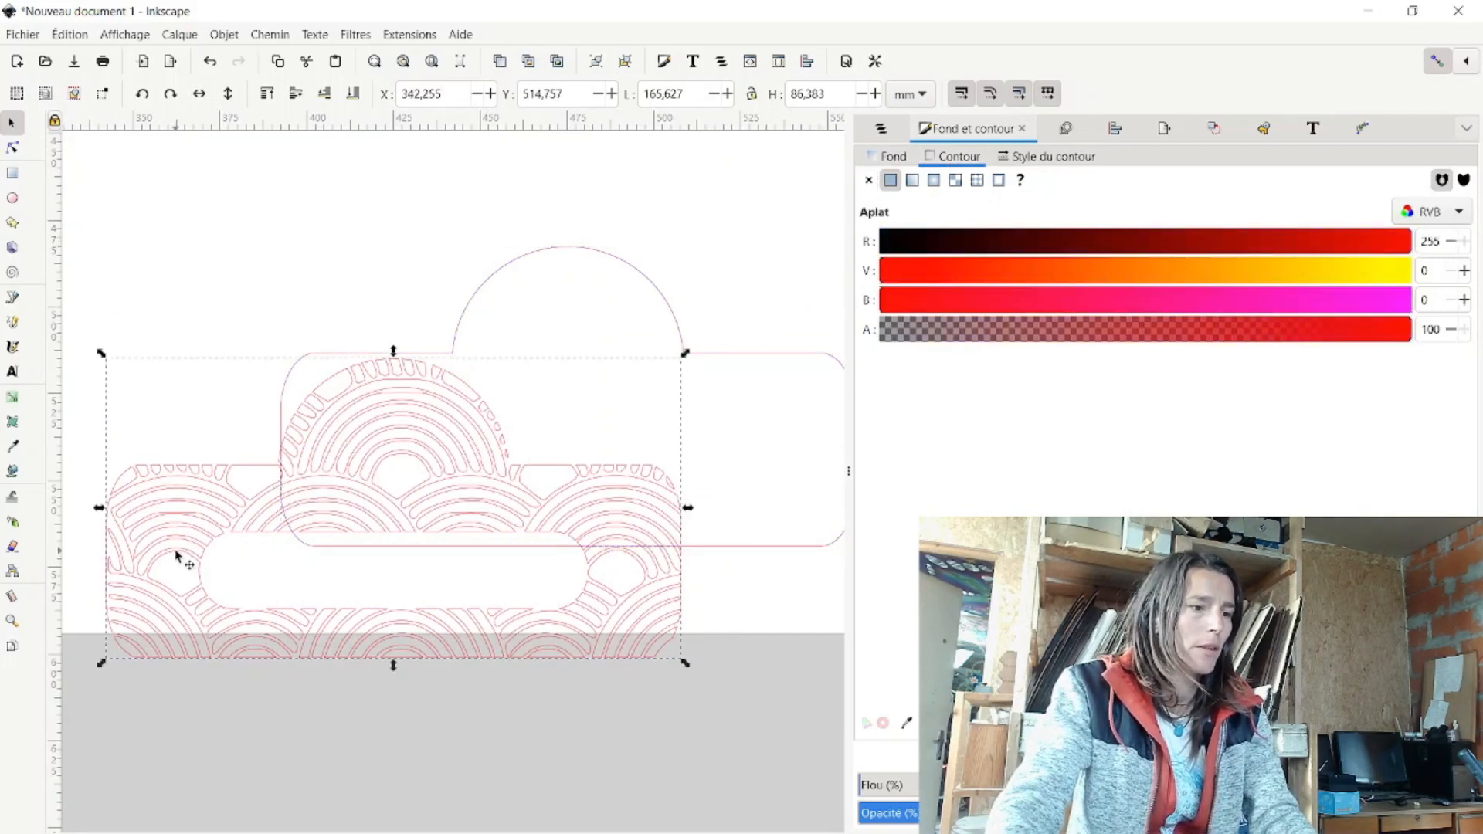
ctrl+scroll(167, 555, down, 3)
ctrl+scroll(158, 572, up, 6)
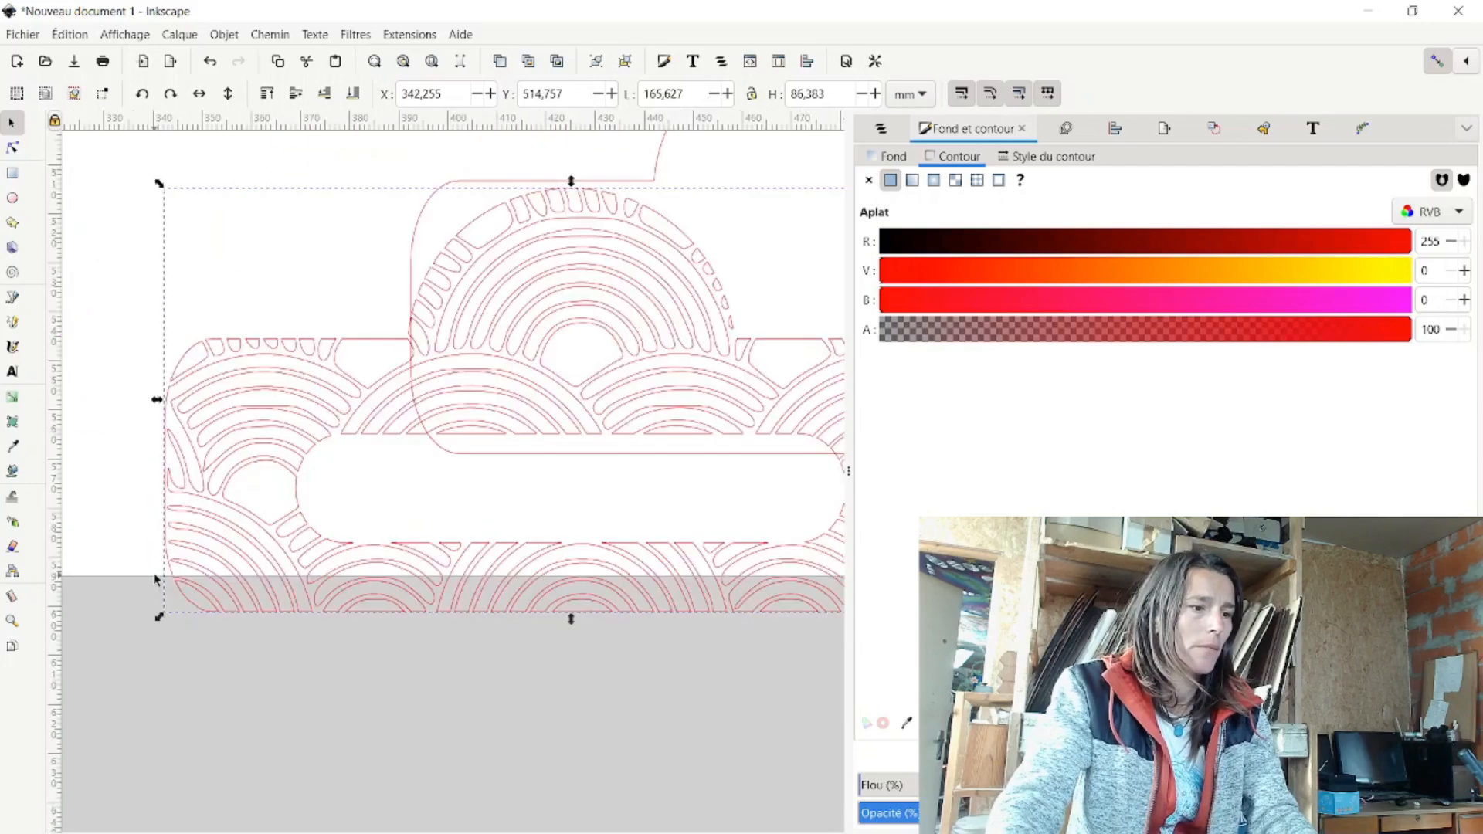
ctrl+scroll(156, 580, down, 1)
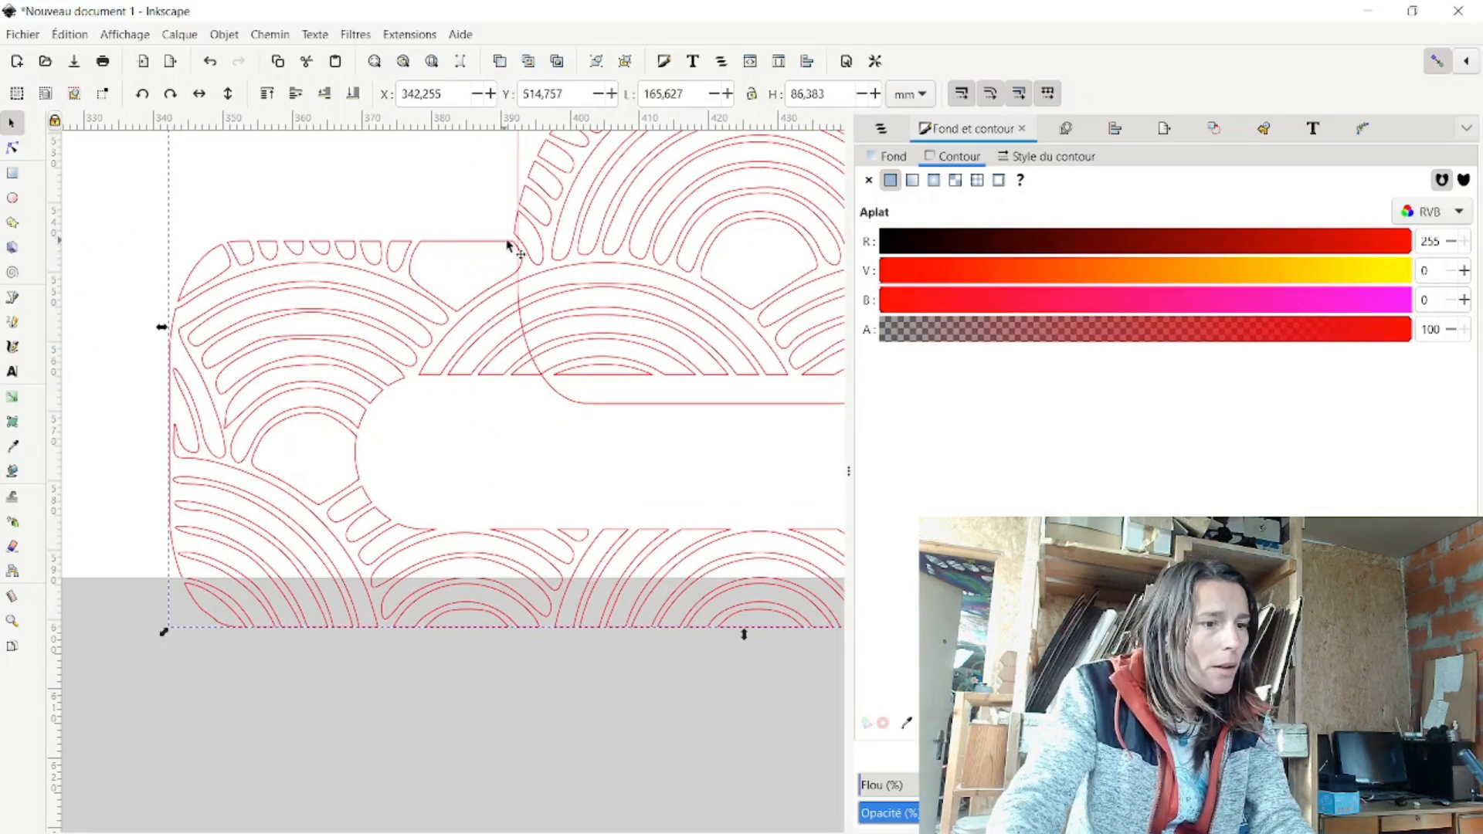
ctrl+scroll(265, 322, down, 3)
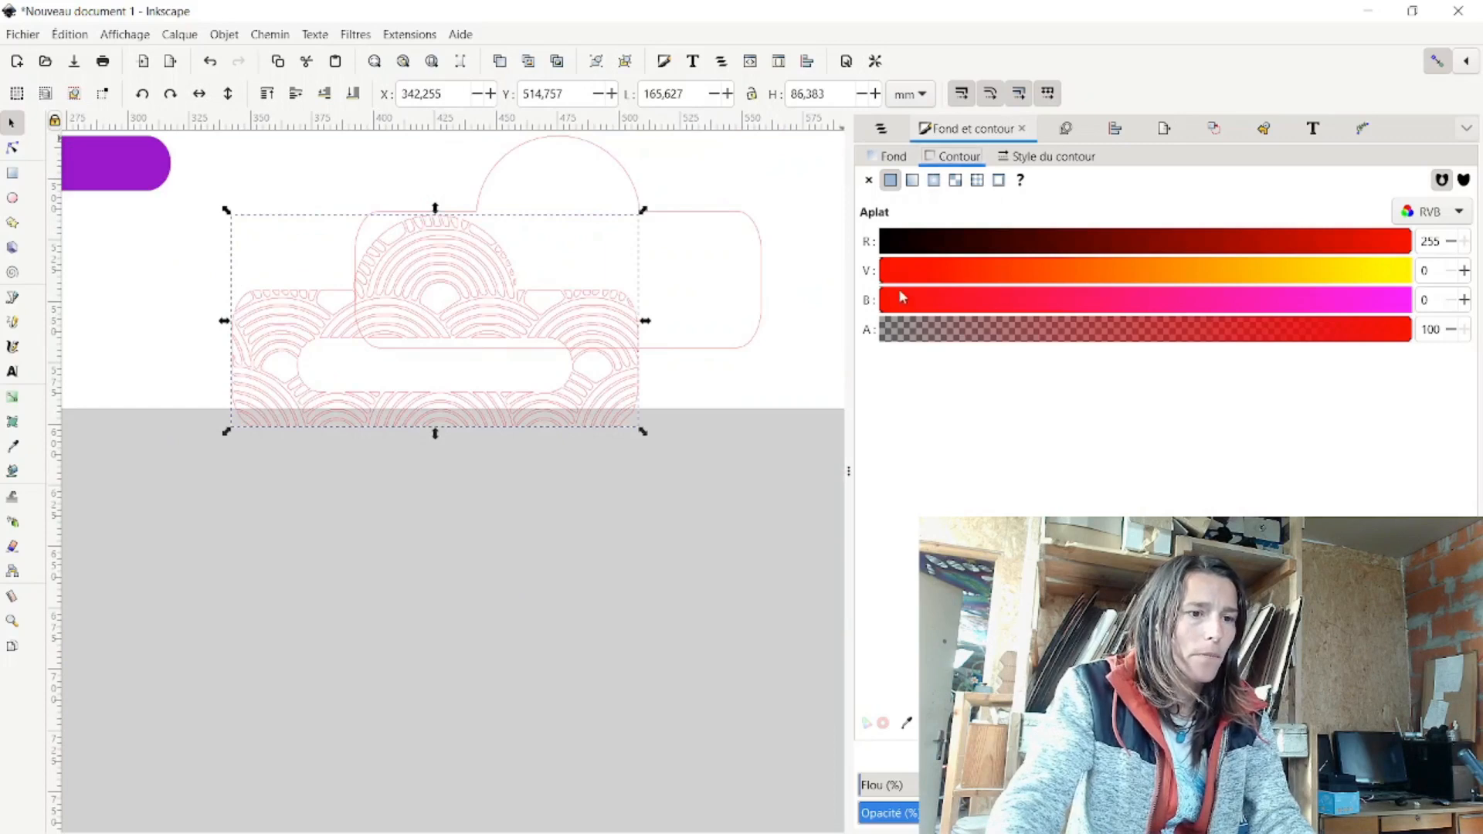
drag(935, 300, 1393, 300)
drag(1405, 243, 800, 237)
click(740, 394)
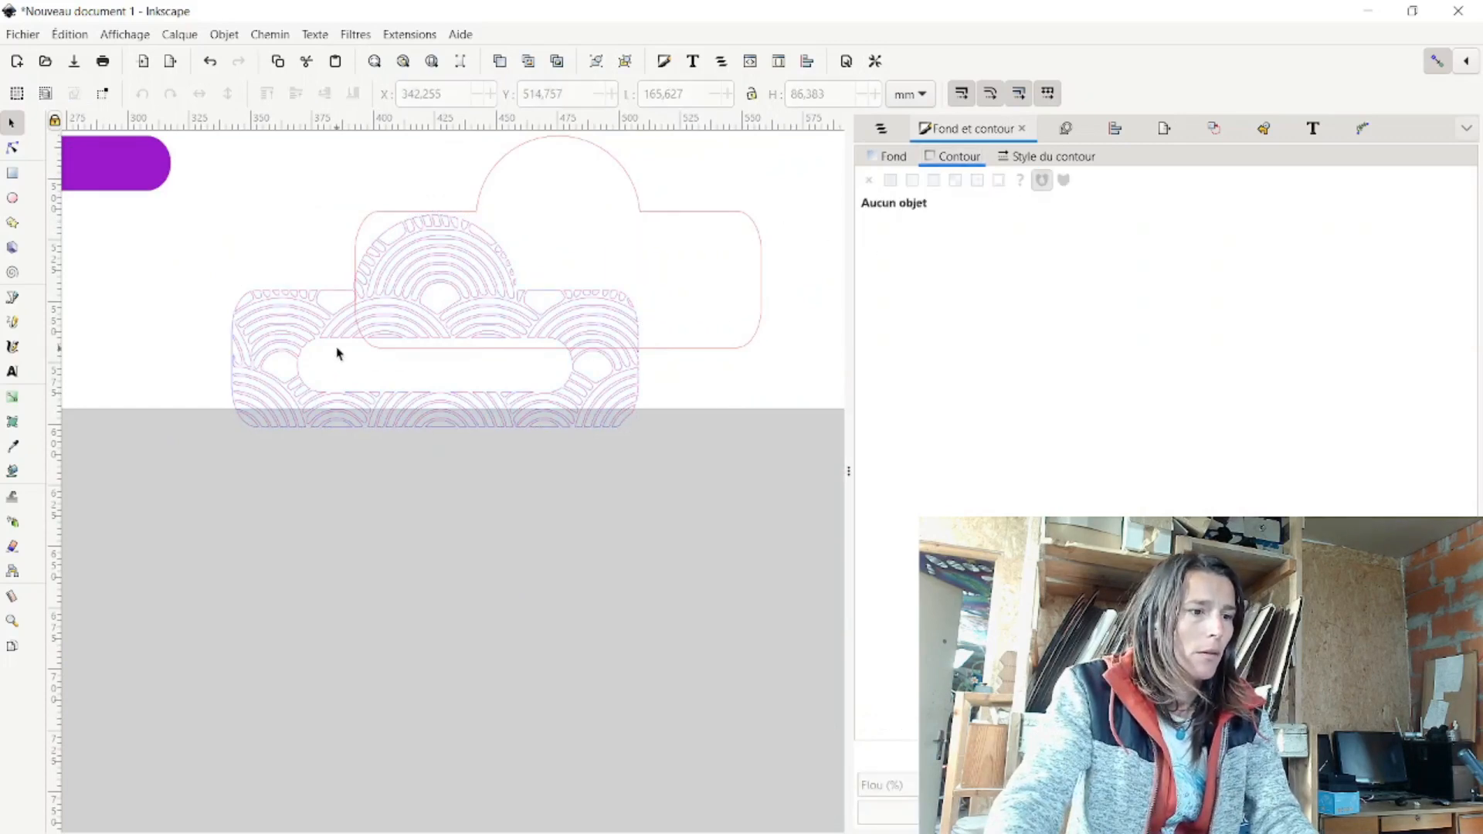
Realign the blue slotted pattern and the red plain outline so both are centred on each other horizontally and vertically
click(424, 308)
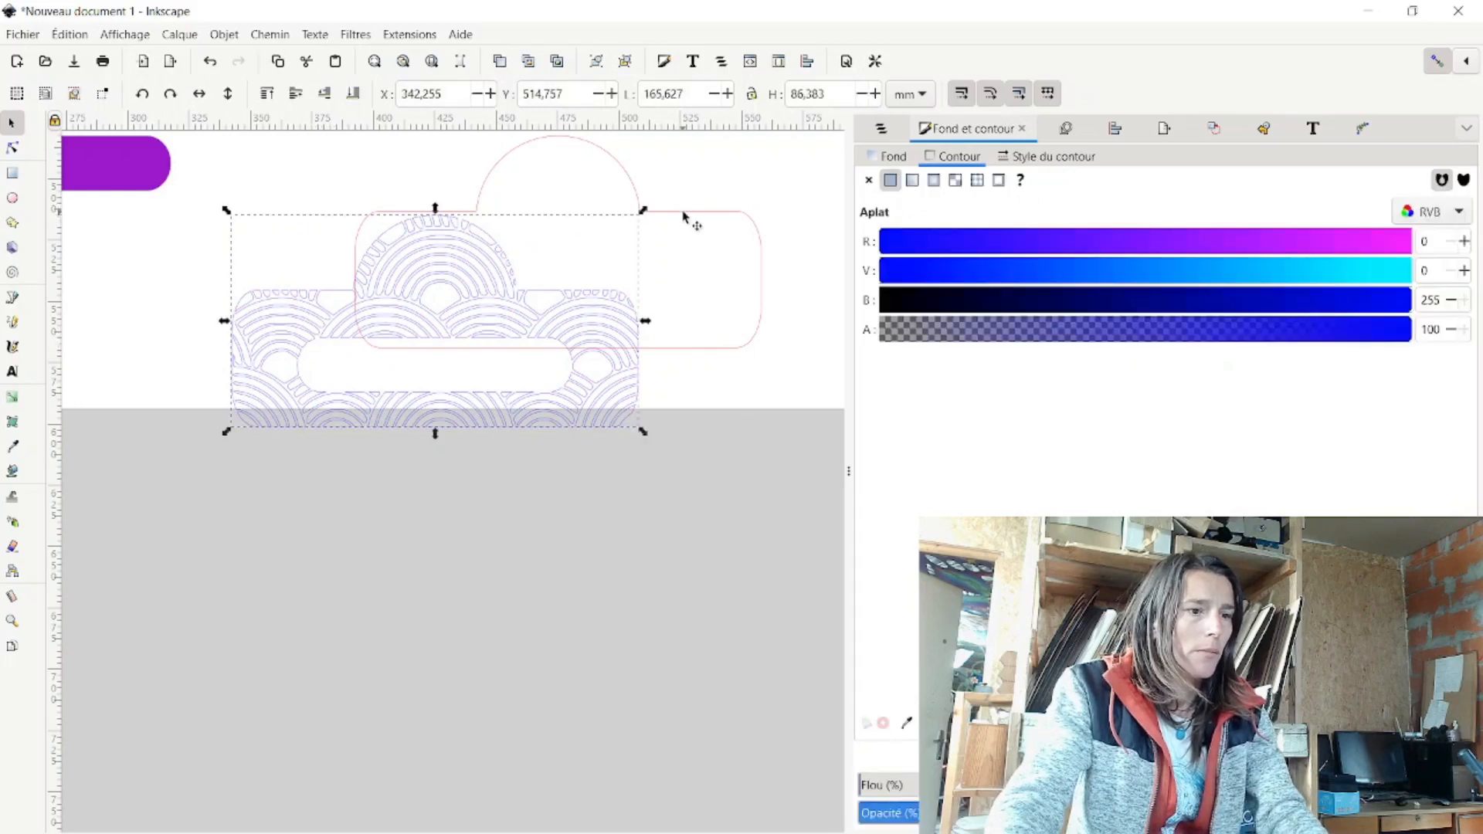
shift+click(683, 213)
click(1116, 129)
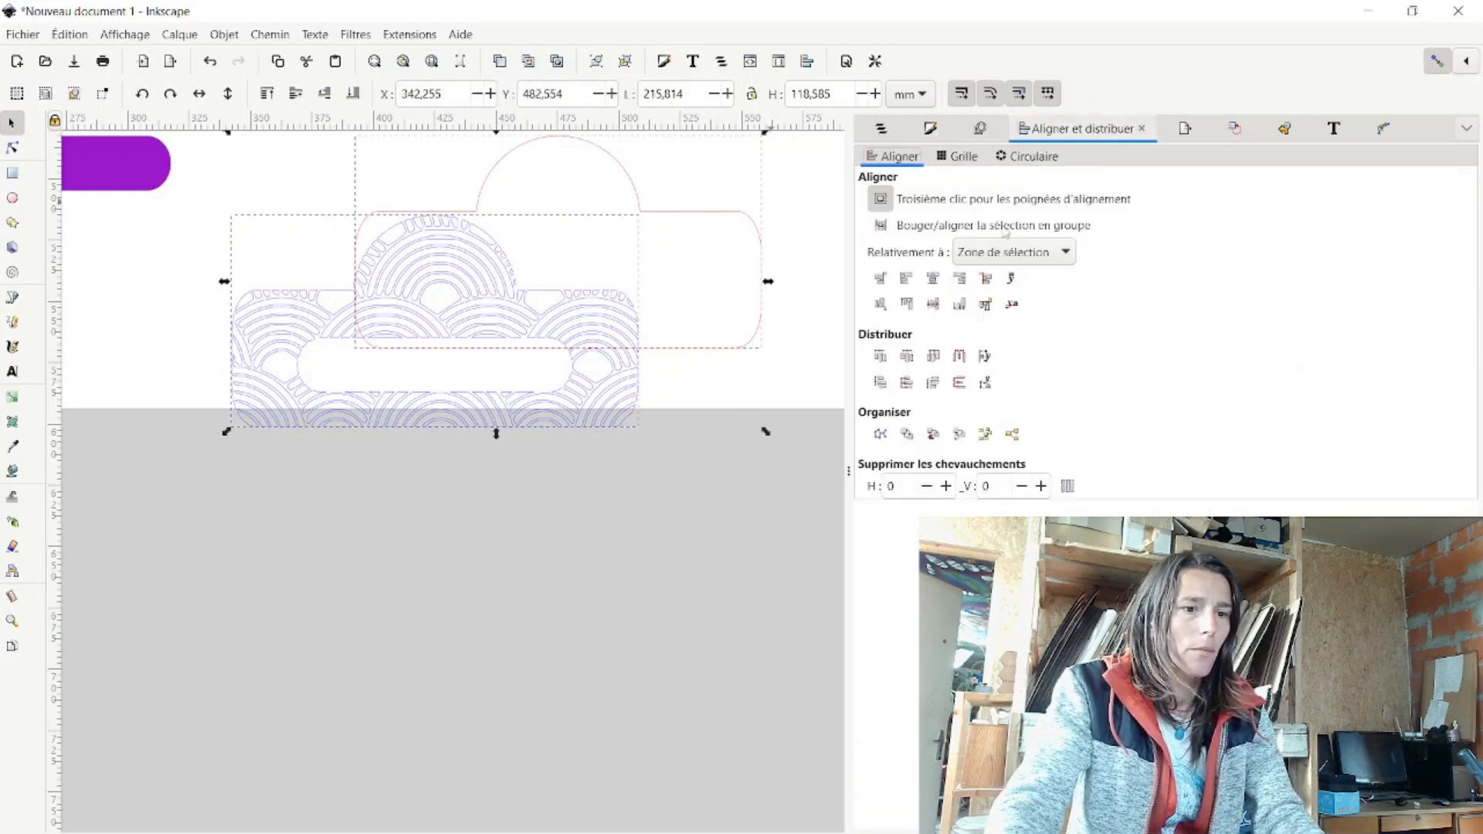
click(933, 278)
click(934, 304)
click(746, 346)
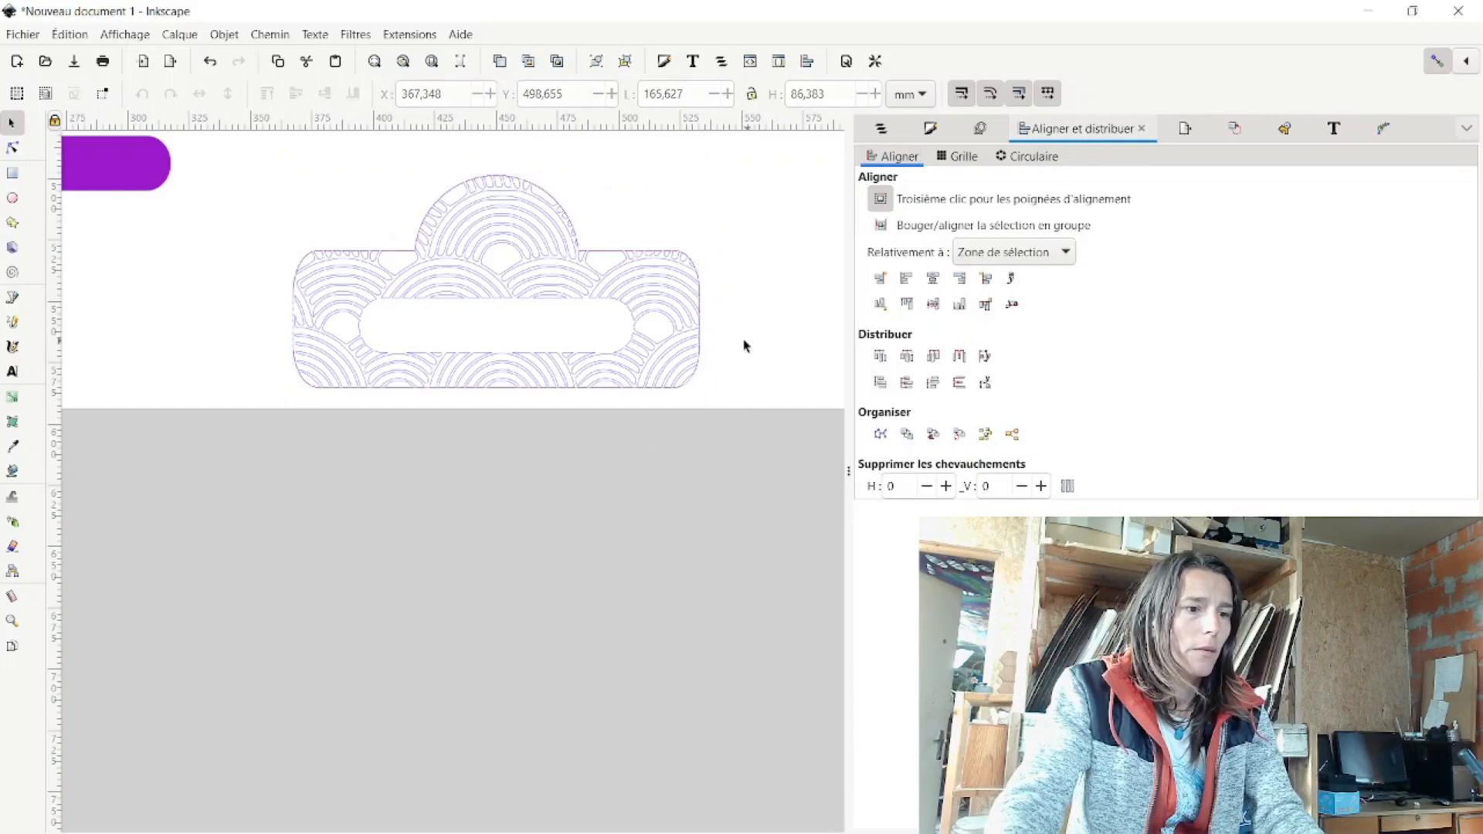
Move the aligned pattern and outline together to beside the purple rounded rectangle, at about X 343, Y 439 mm
scroll(729, 353, down, 3)
scroll(706, 292, up, 2)
drag(771, 487, 395, 253)
drag(550, 364, 506, 248)
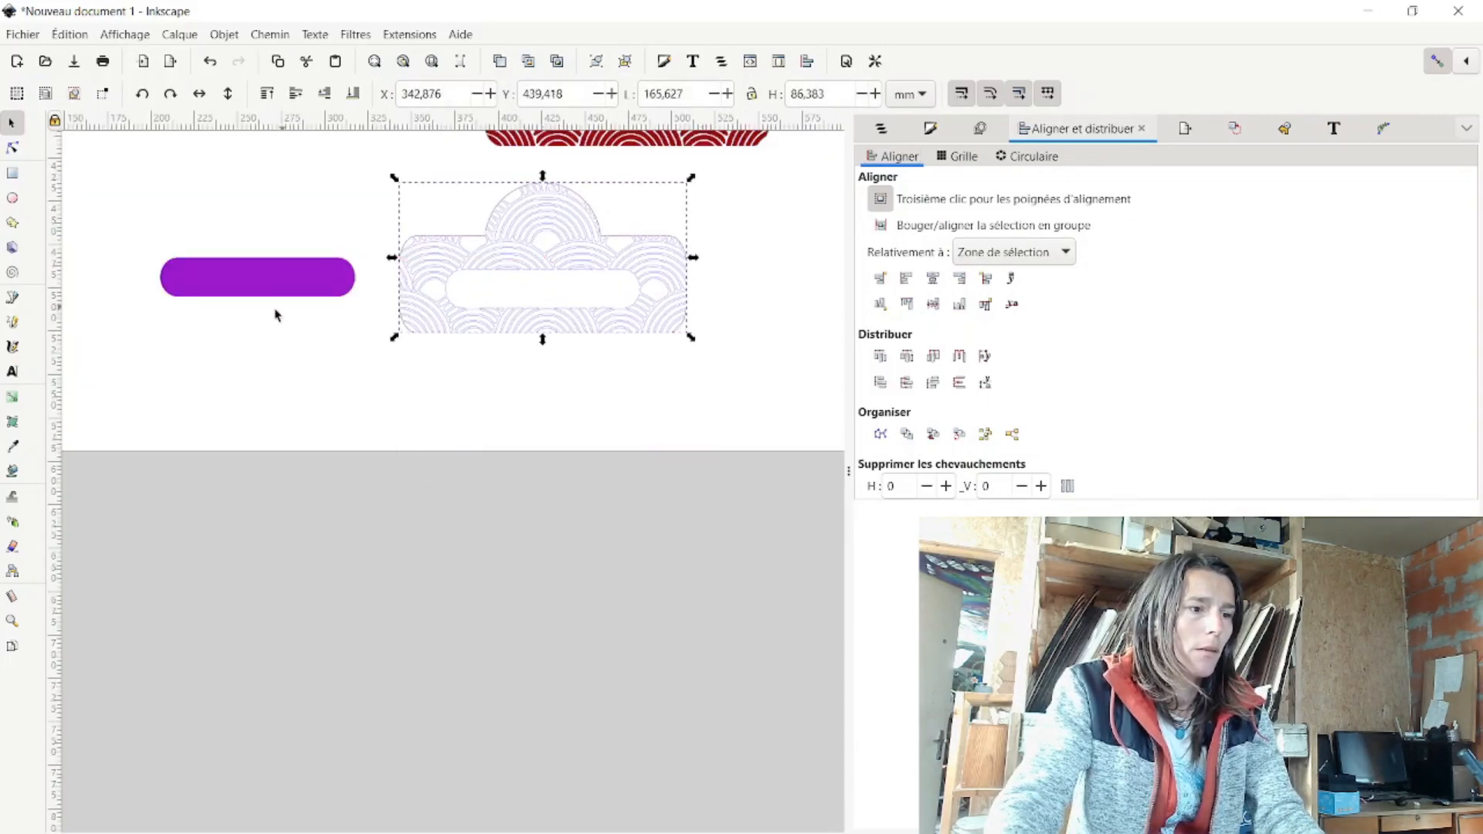
Give the purple rounded rectangle a flat blue stroke (RGB 0, 0, 255) and remove its fill
click(276, 270)
scroll(171, 302, up, 3)
scroll(232, 271, down, 4)
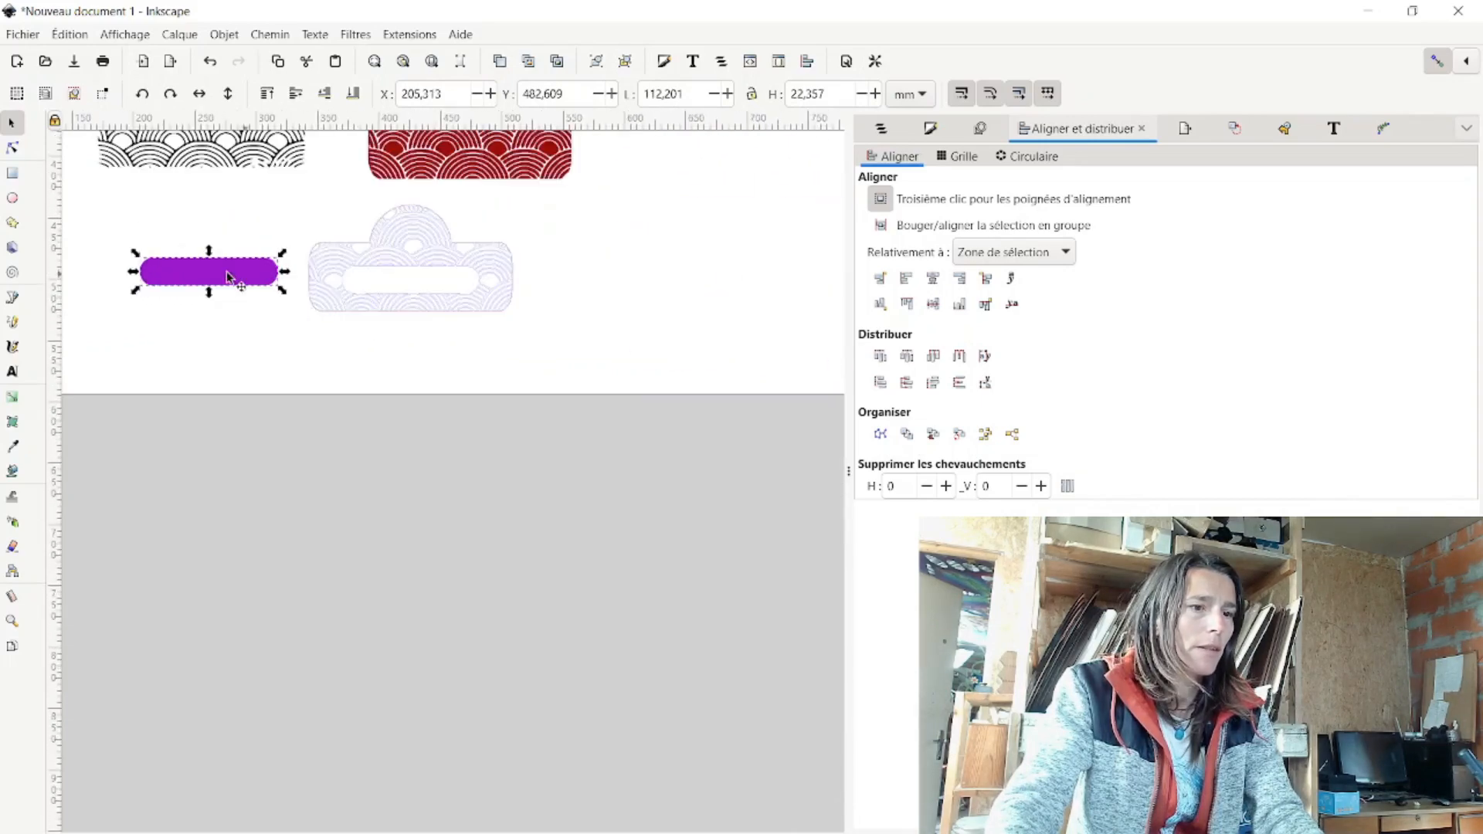
scroll(473, 229, up, 4)
click(931, 129)
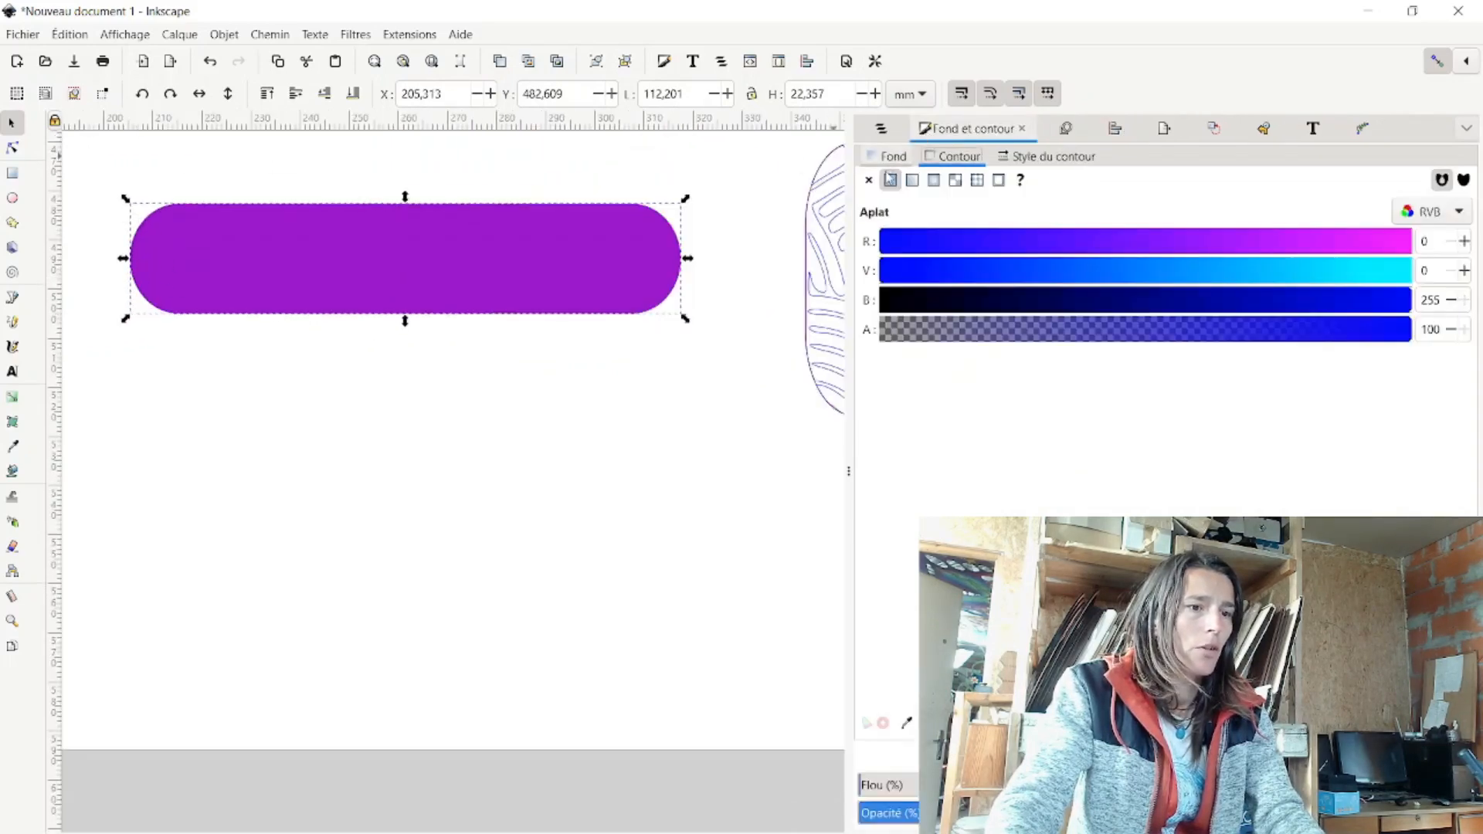
click(946, 156)
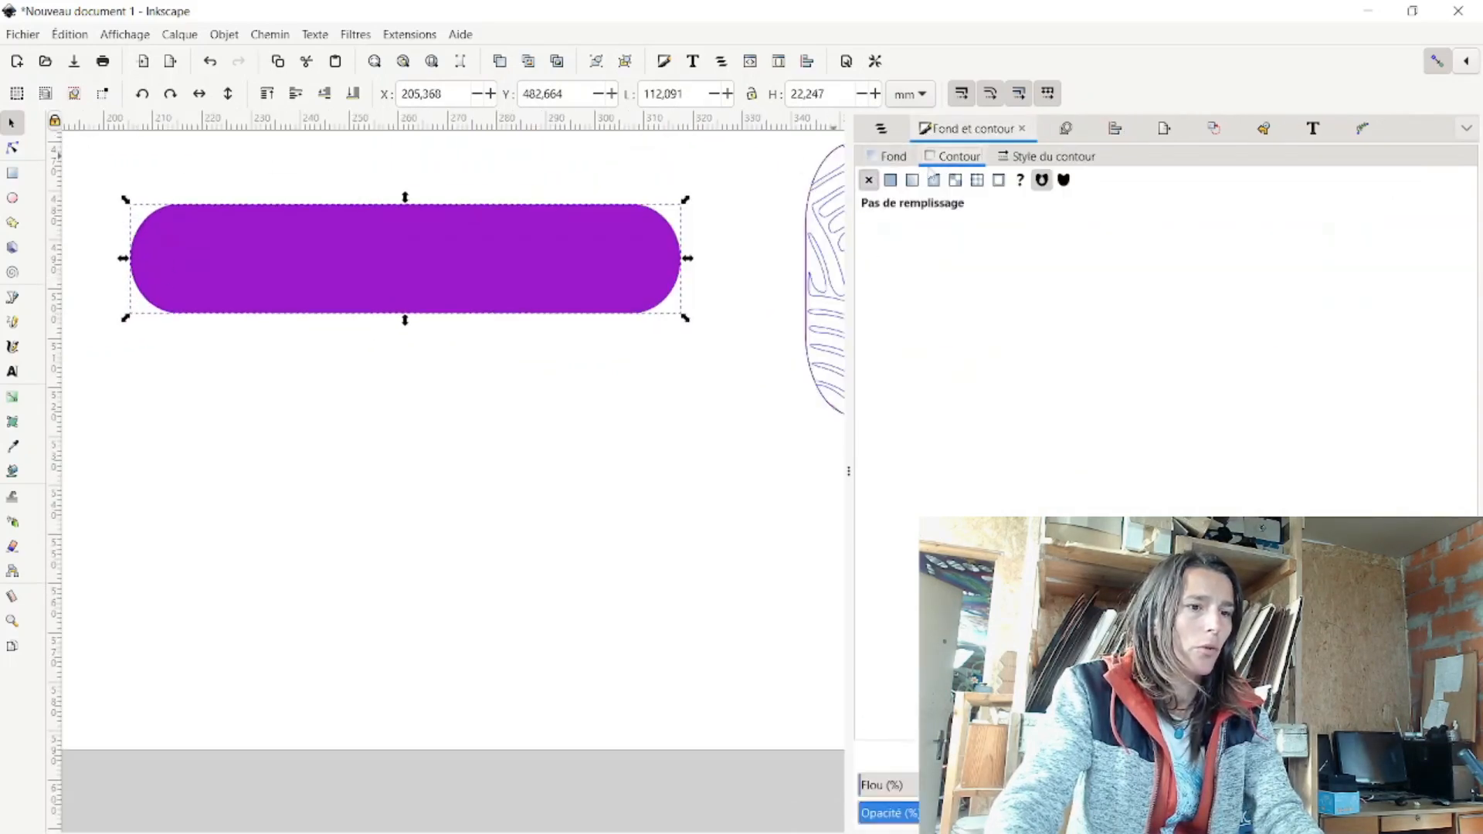
click(890, 180)
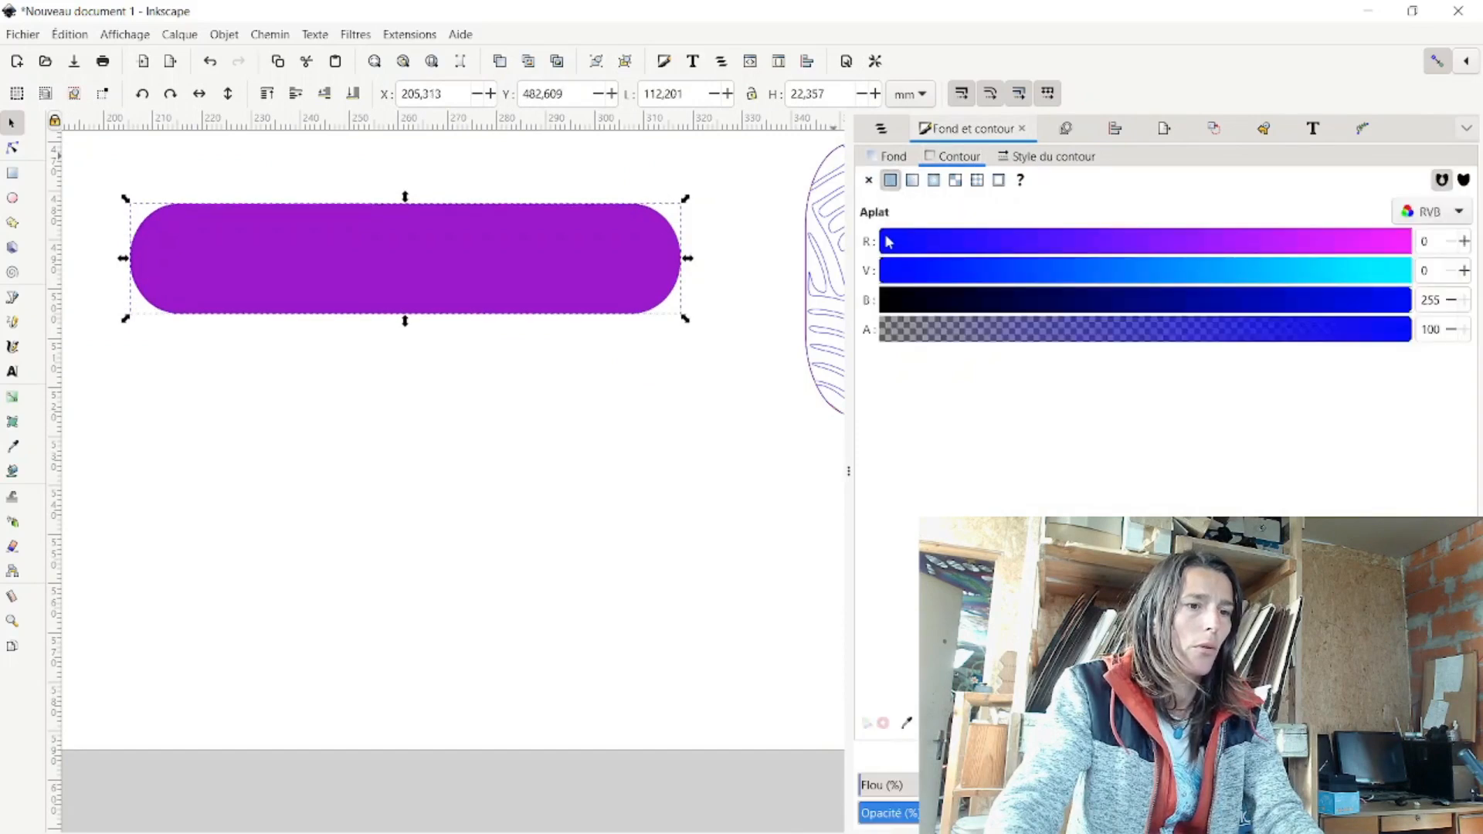
drag(904, 305, 1398, 299)
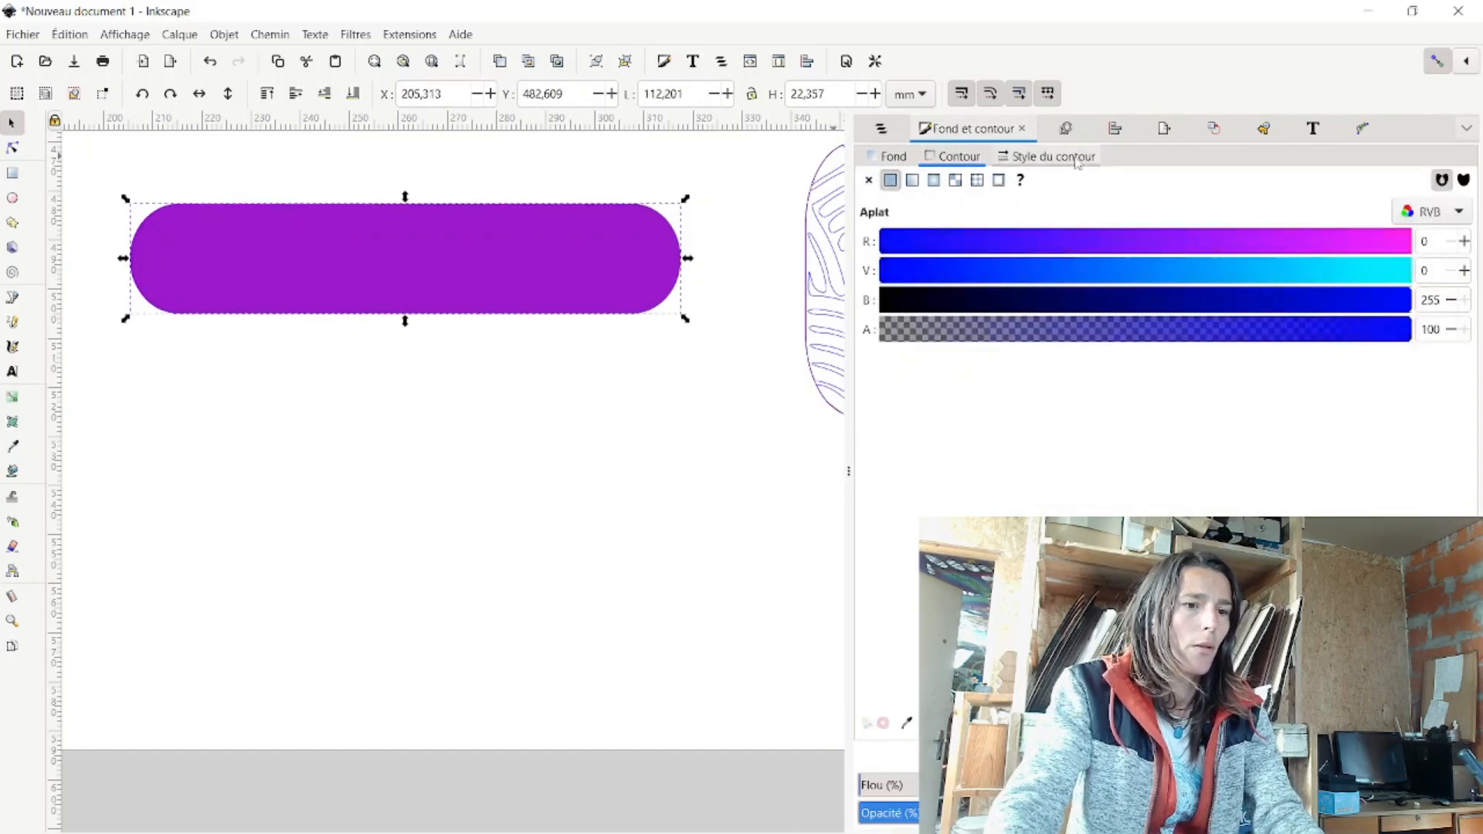
click(888, 156)
click(868, 180)
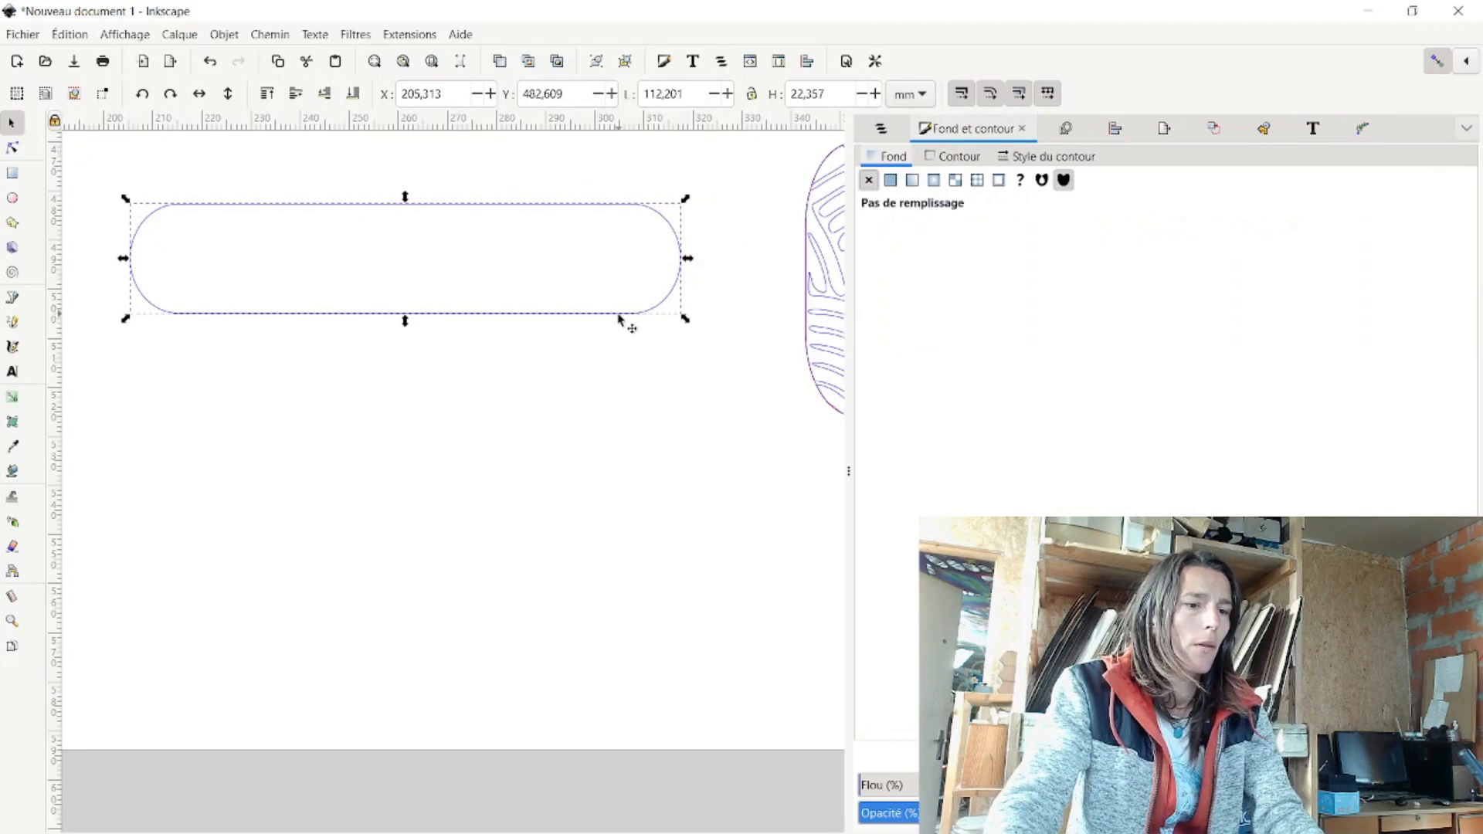
Examine the slot and the lower edge of the outlined pattern shape up close
scroll(619, 317, down, 4)
scroll(702, 322, up, 7)
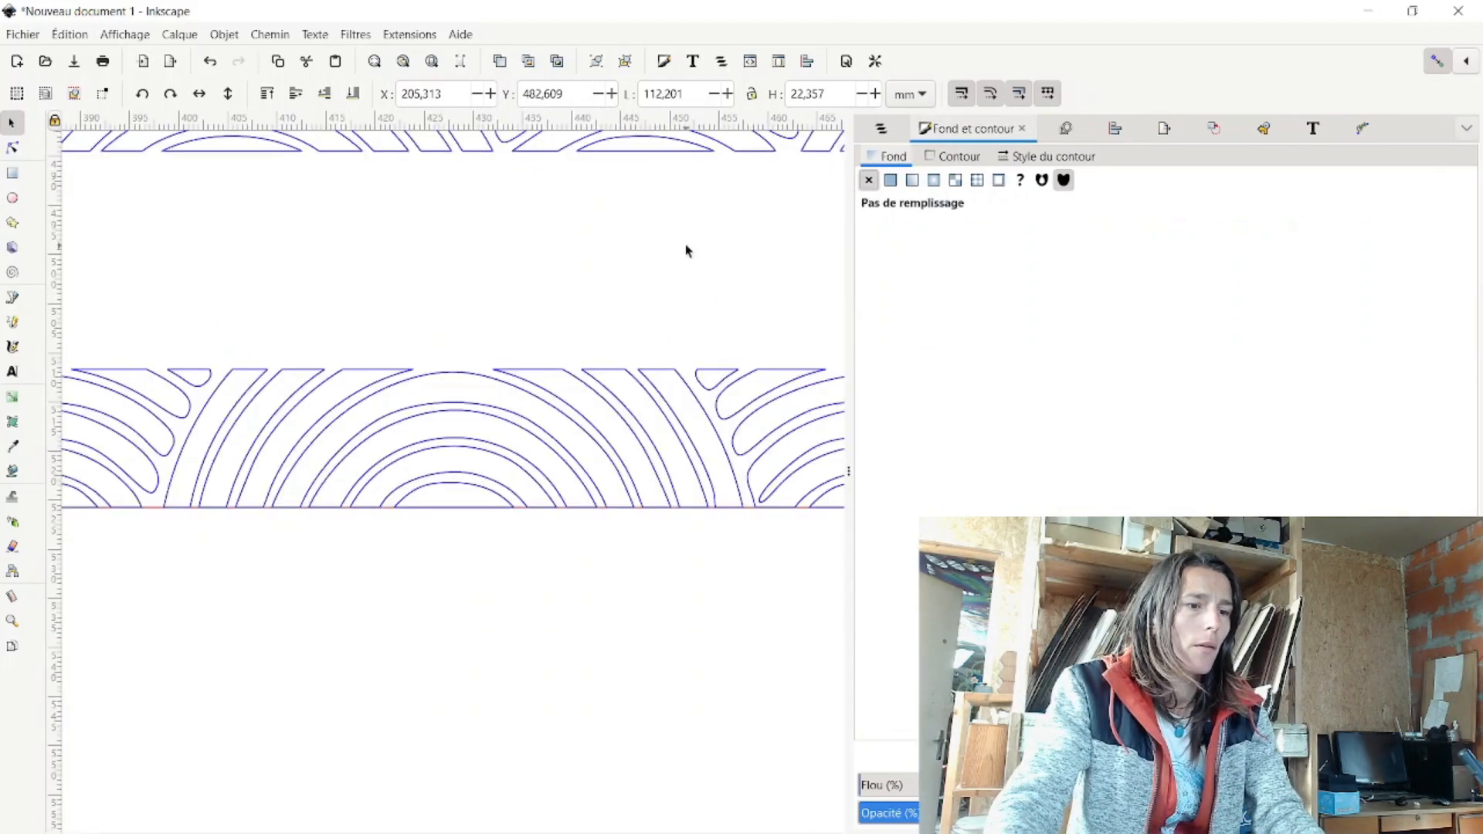
scroll(686, 250, down, 1)
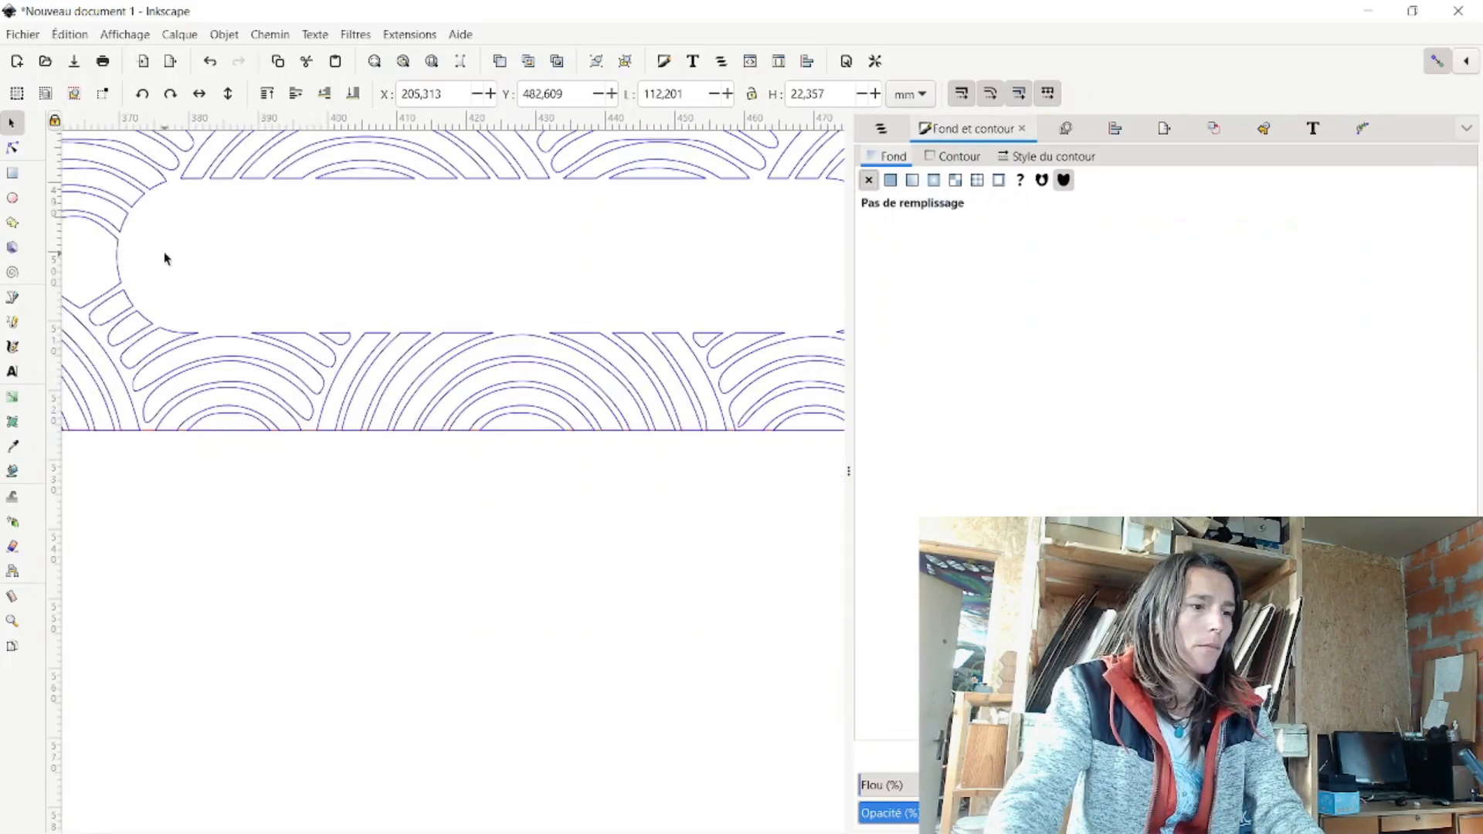
scroll(164, 258, down, 5)
scroll(170, 258, up, 3)
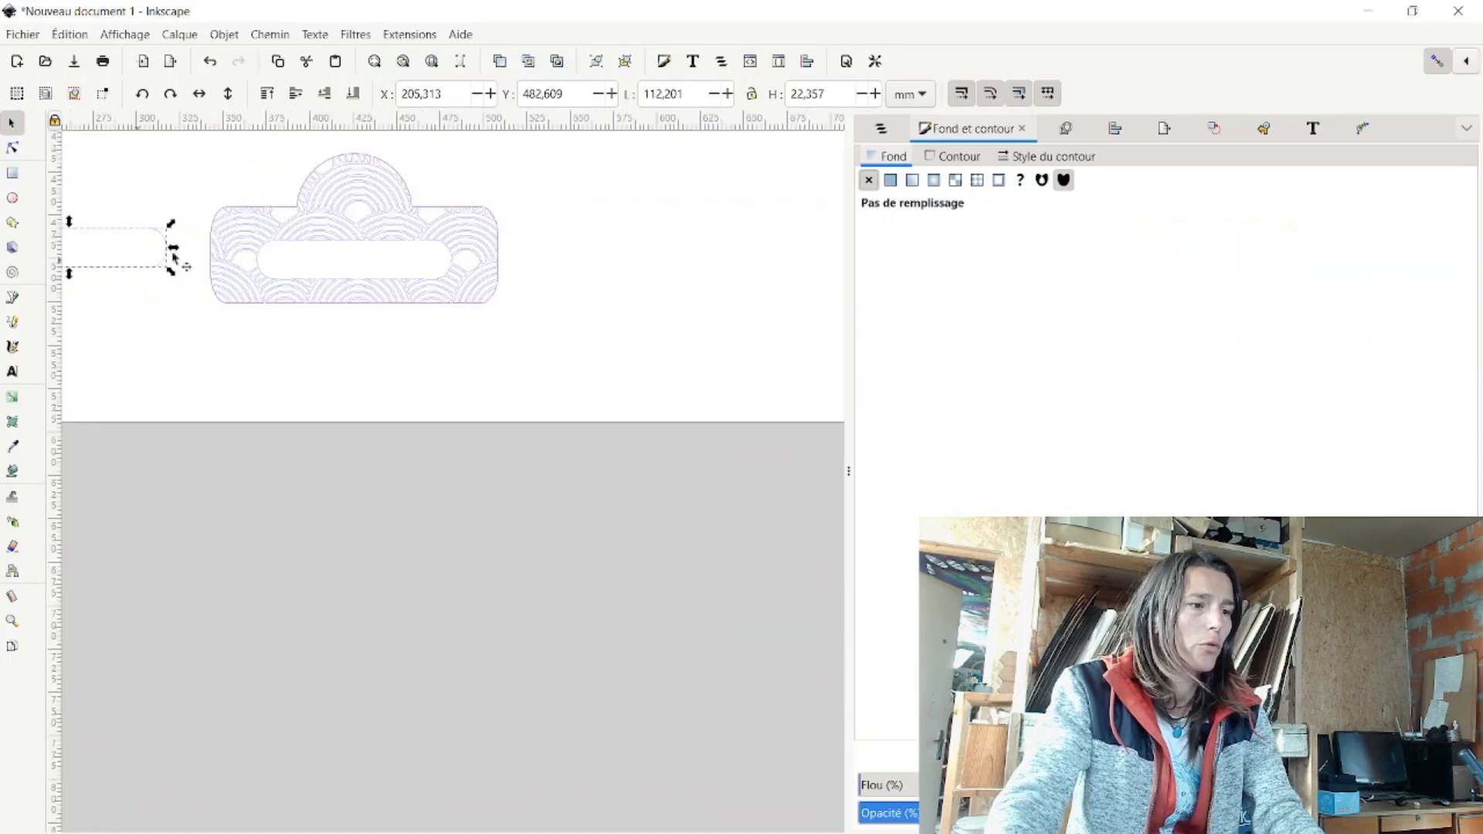
scroll(294, 251, up, 5)
scroll(295, 252, down, 5)
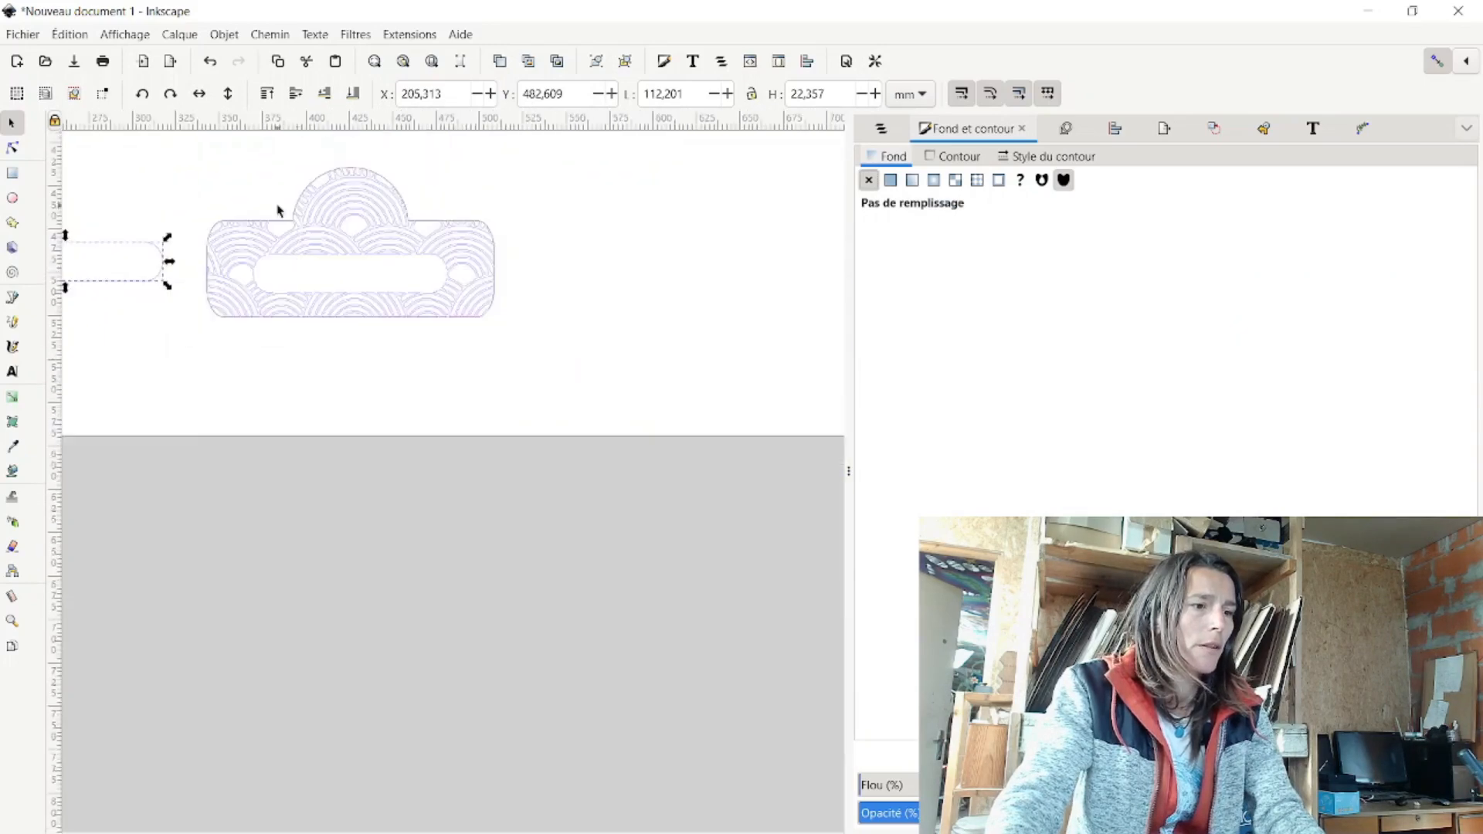
Add the text "Gaïamamart" over the rounded slot of the outlined pattern shape
scroll(280, 210, up, 3)
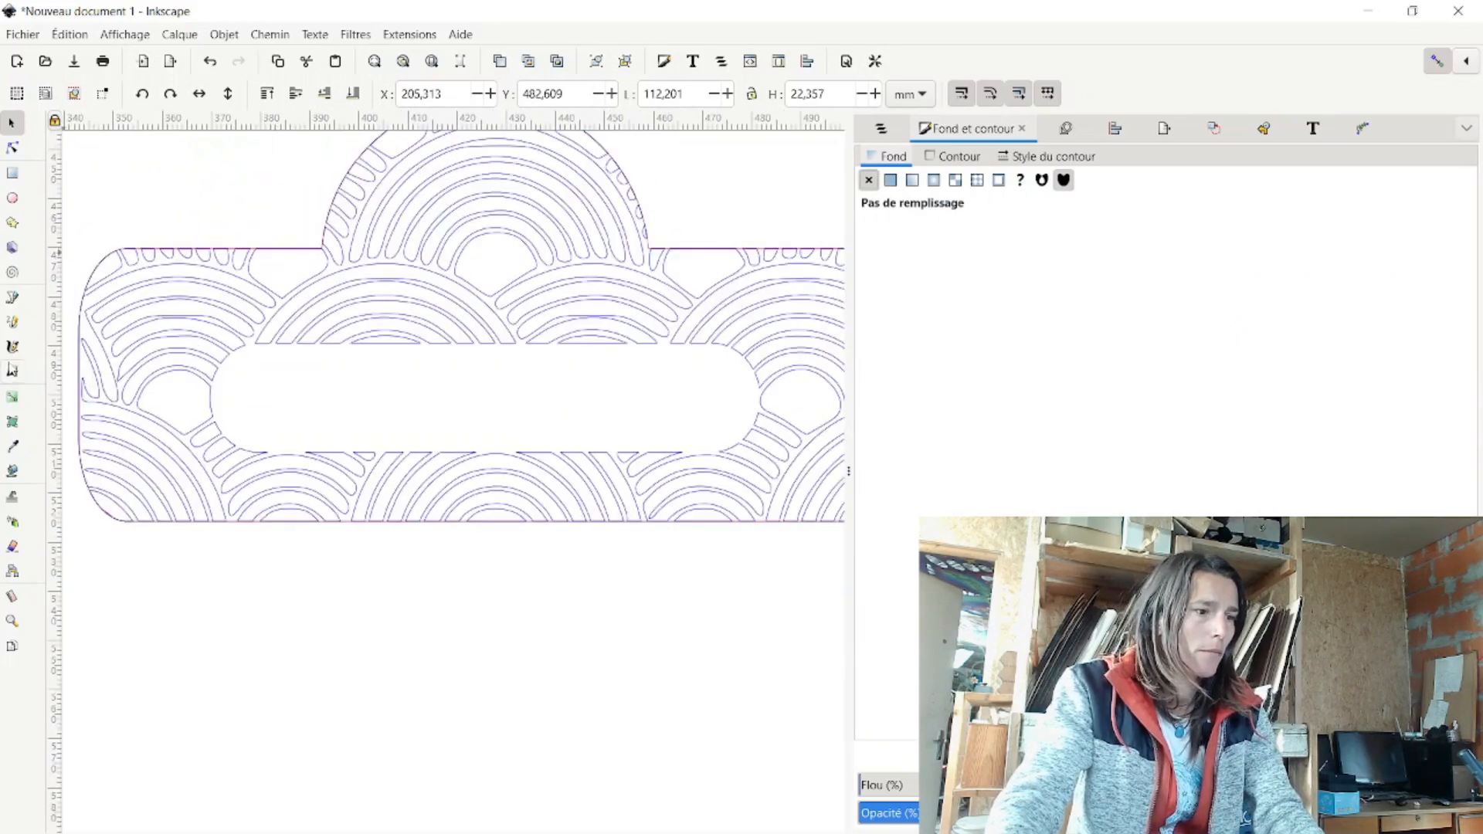
click(12, 374)
click(382, 448)
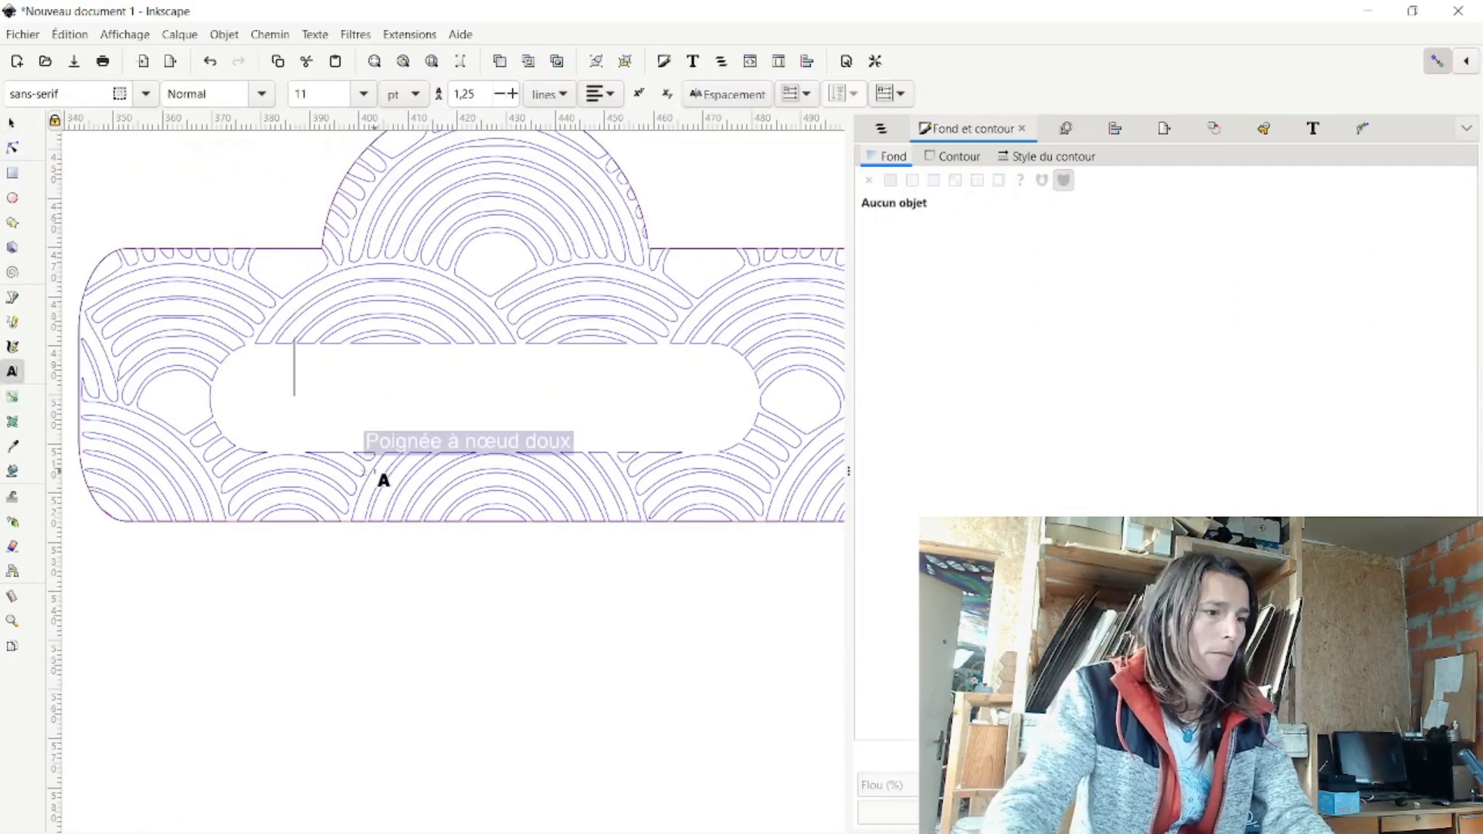
text(Ga)
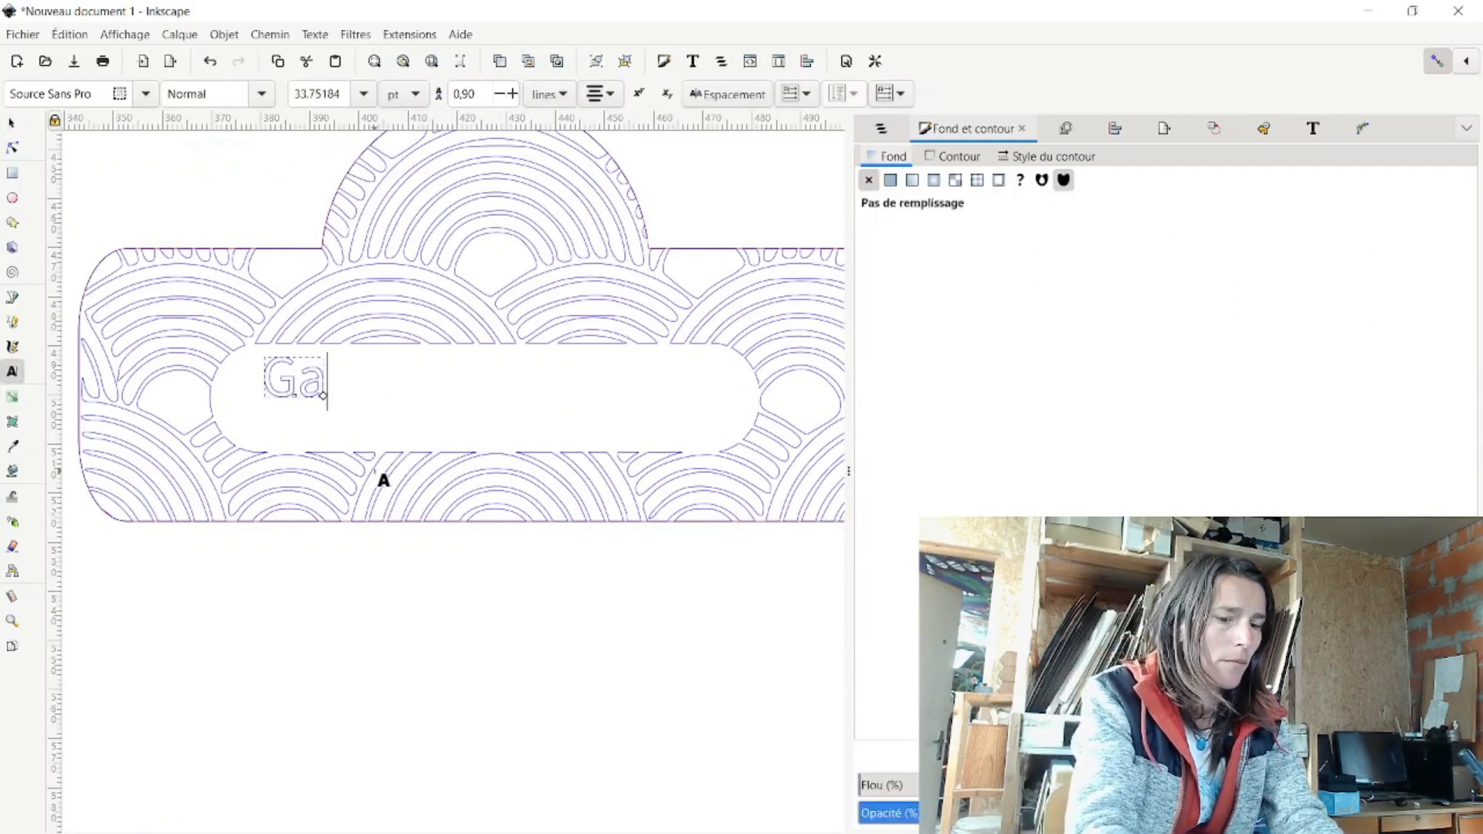
text(ïamamart)
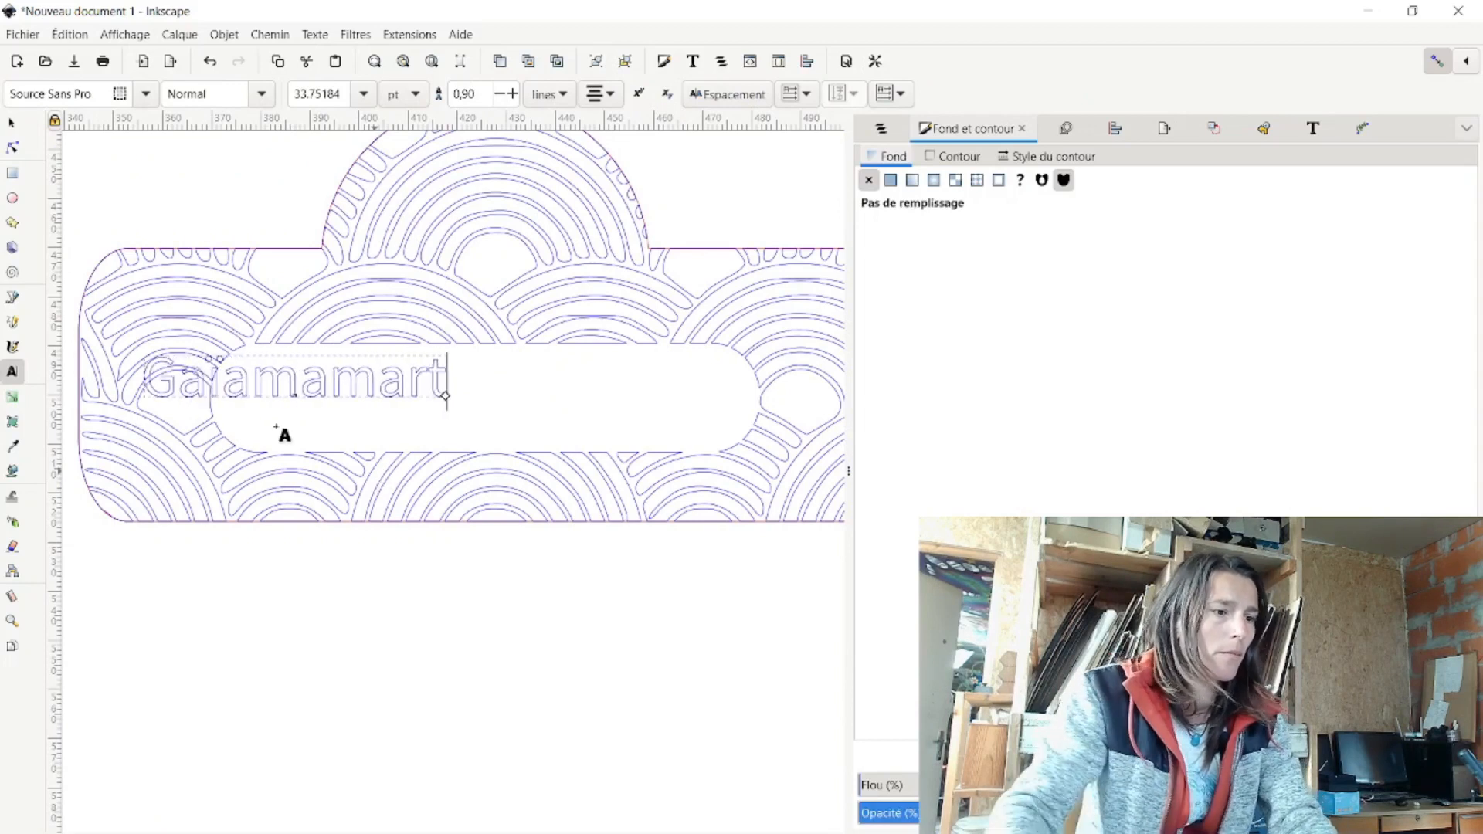
key(ctrl+a)
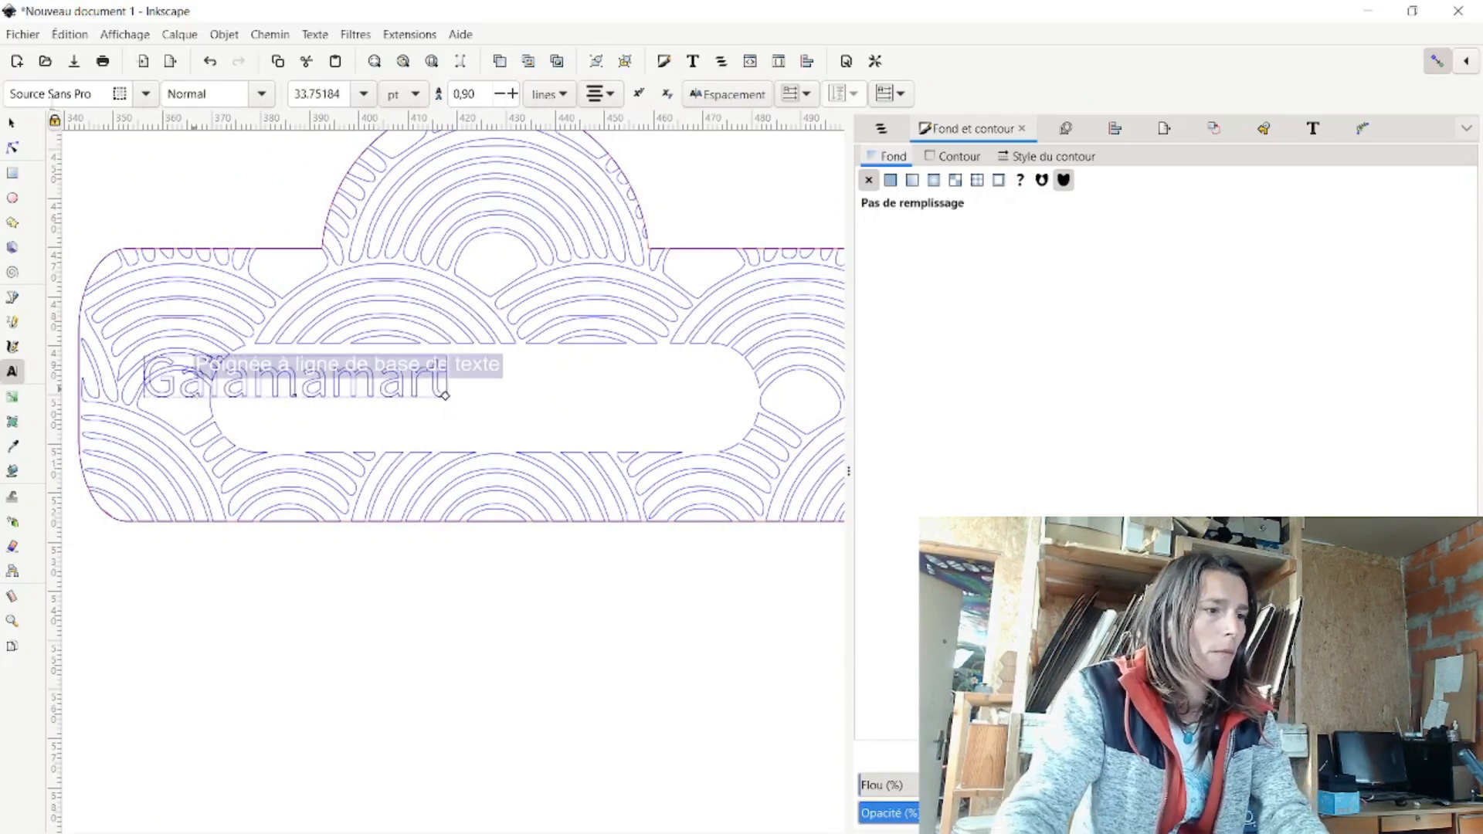
Enlarge the "Gaïamamart" text proportionally to about 79.6 mm wide and centre it by eye inside the rounded slot
click(11, 123)
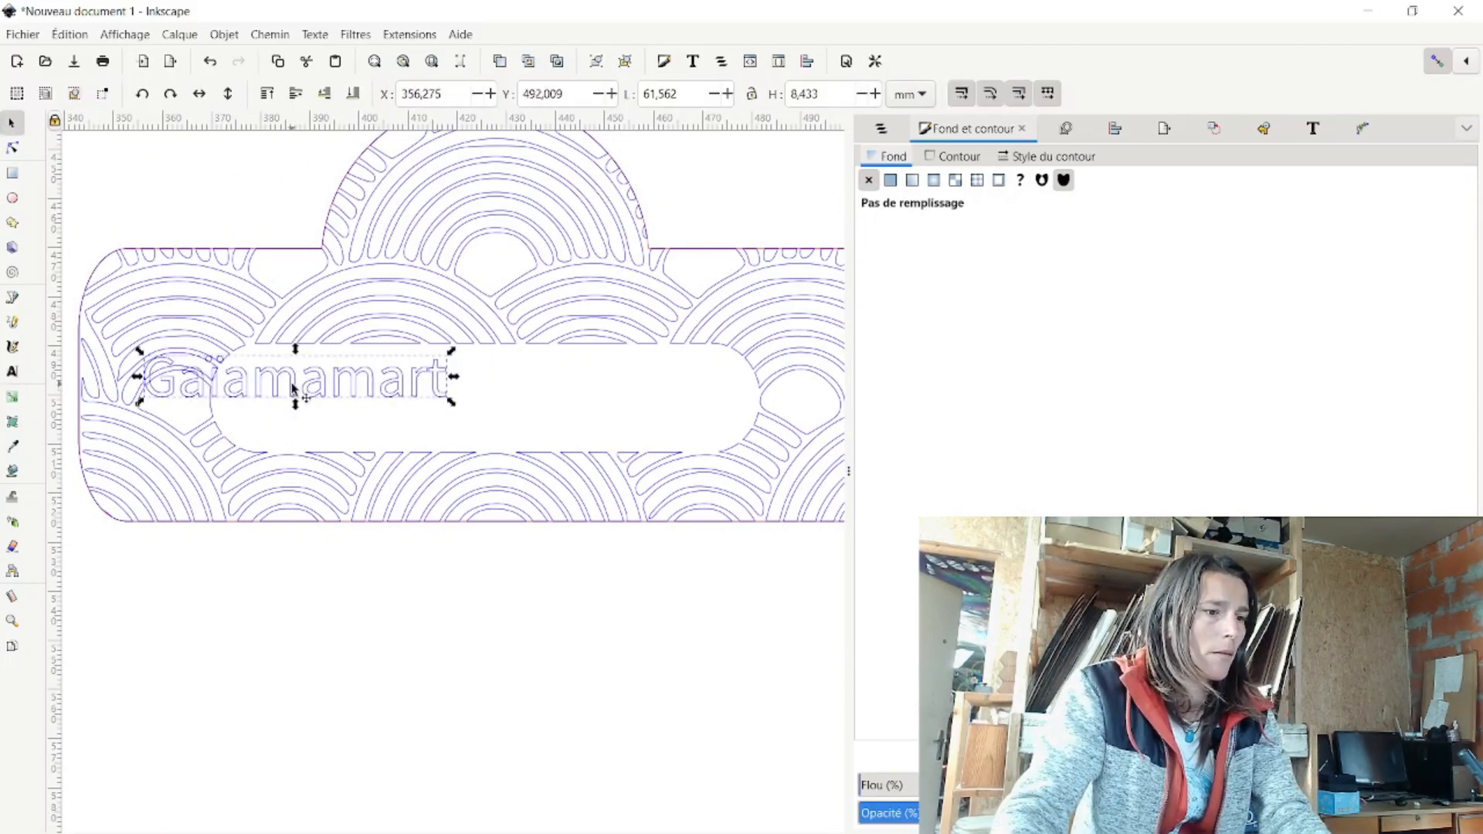
drag(293, 389, 508, 408)
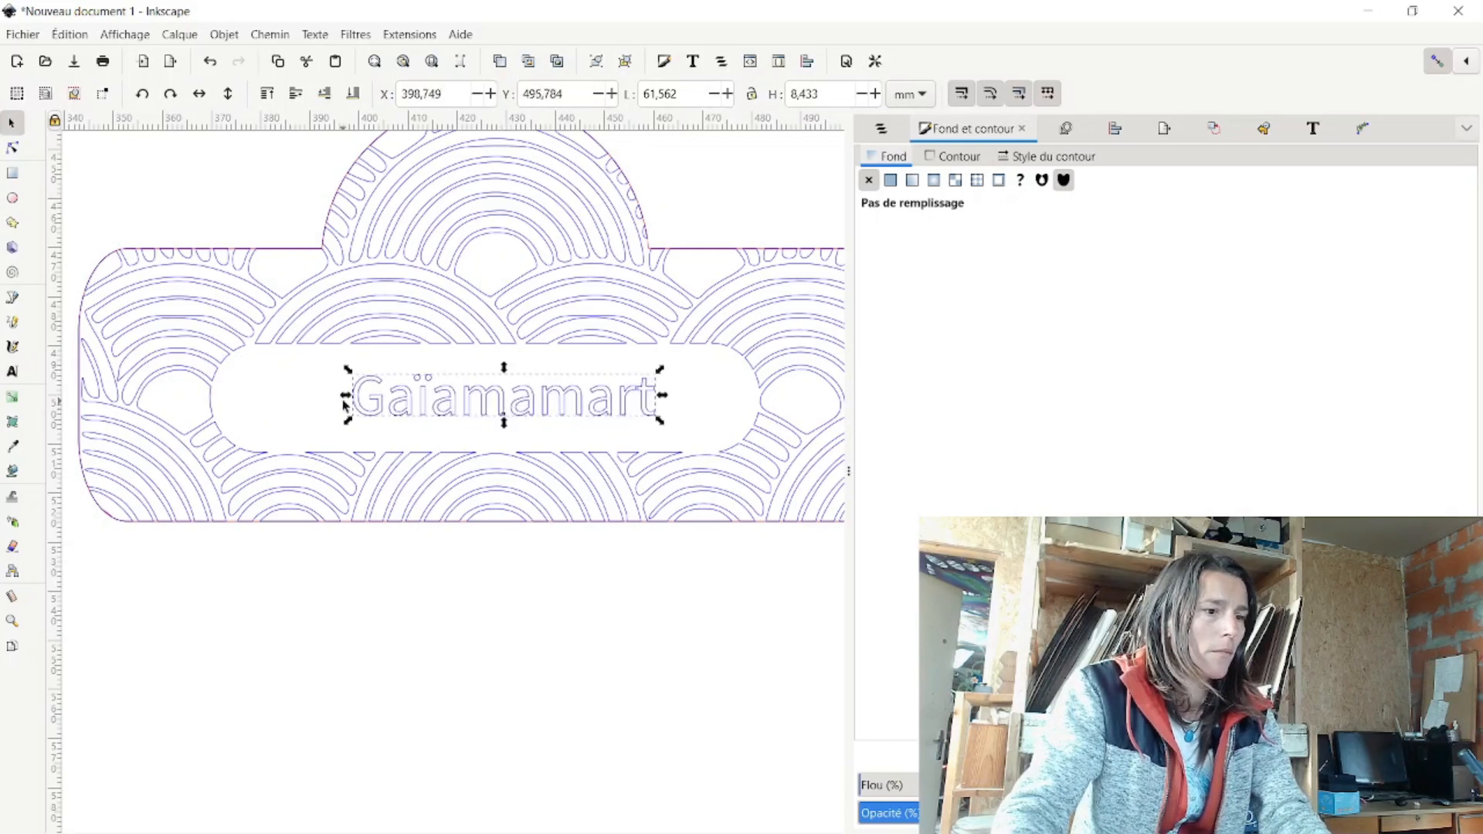
drag(349, 374, 198, 363)
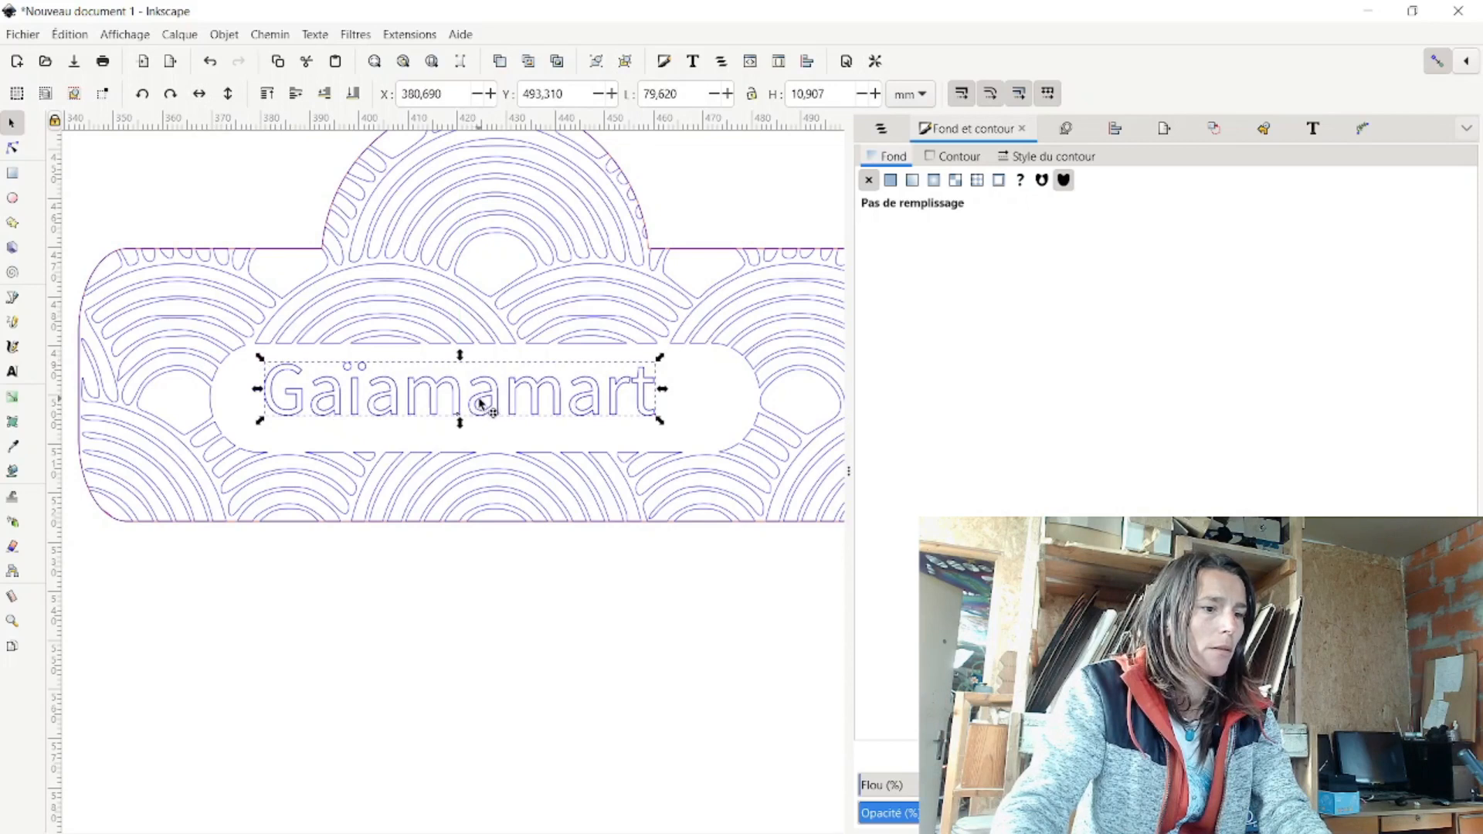
drag(480, 402, 510, 405)
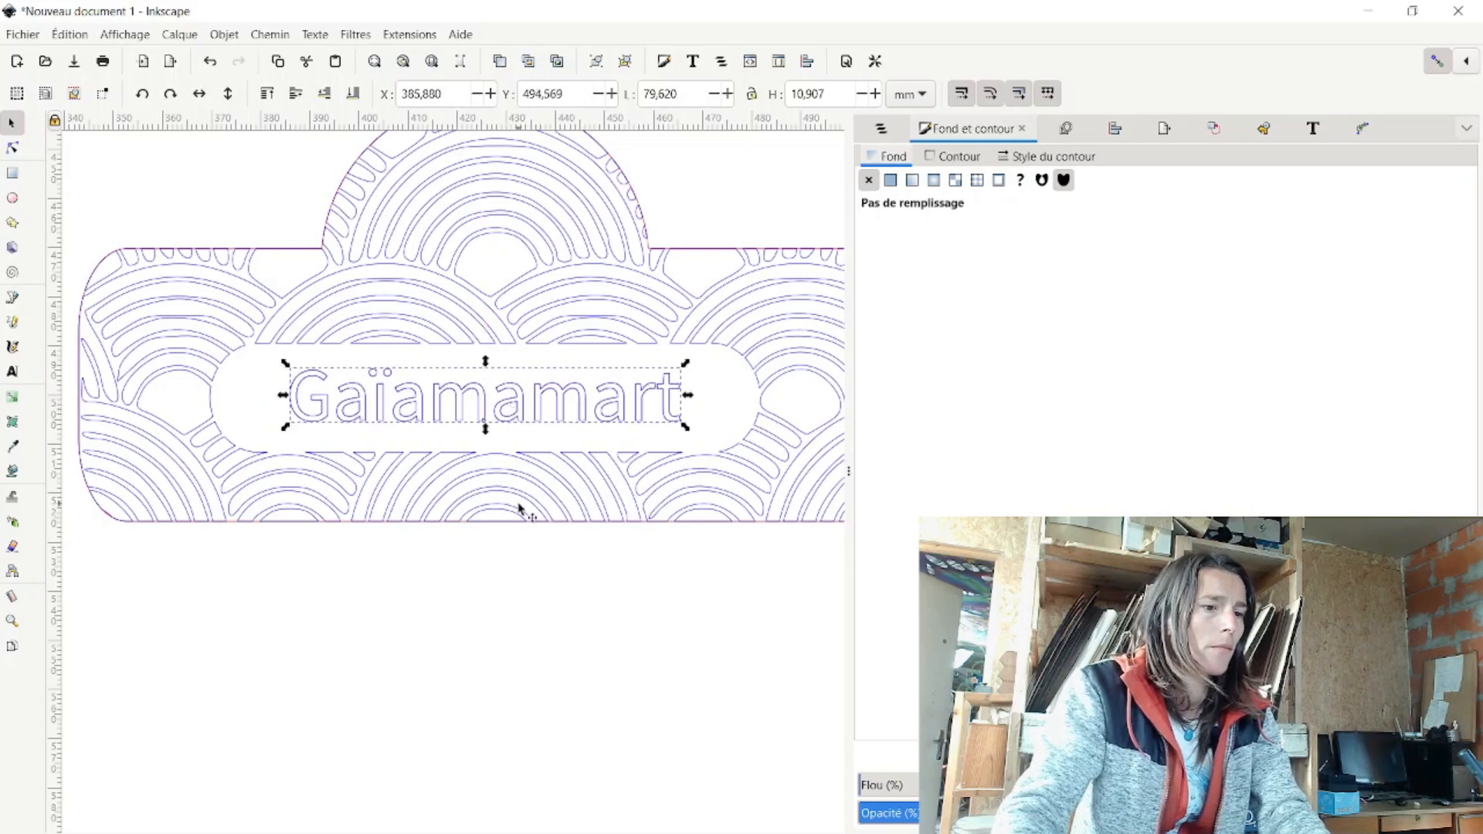
Deselect the text and examine the lettered pattern shape up close and within the whole page
scroll(520, 510, down, 3)
scroll(601, 536, up, 2)
click(611, 544)
scroll(618, 553, down, 3)
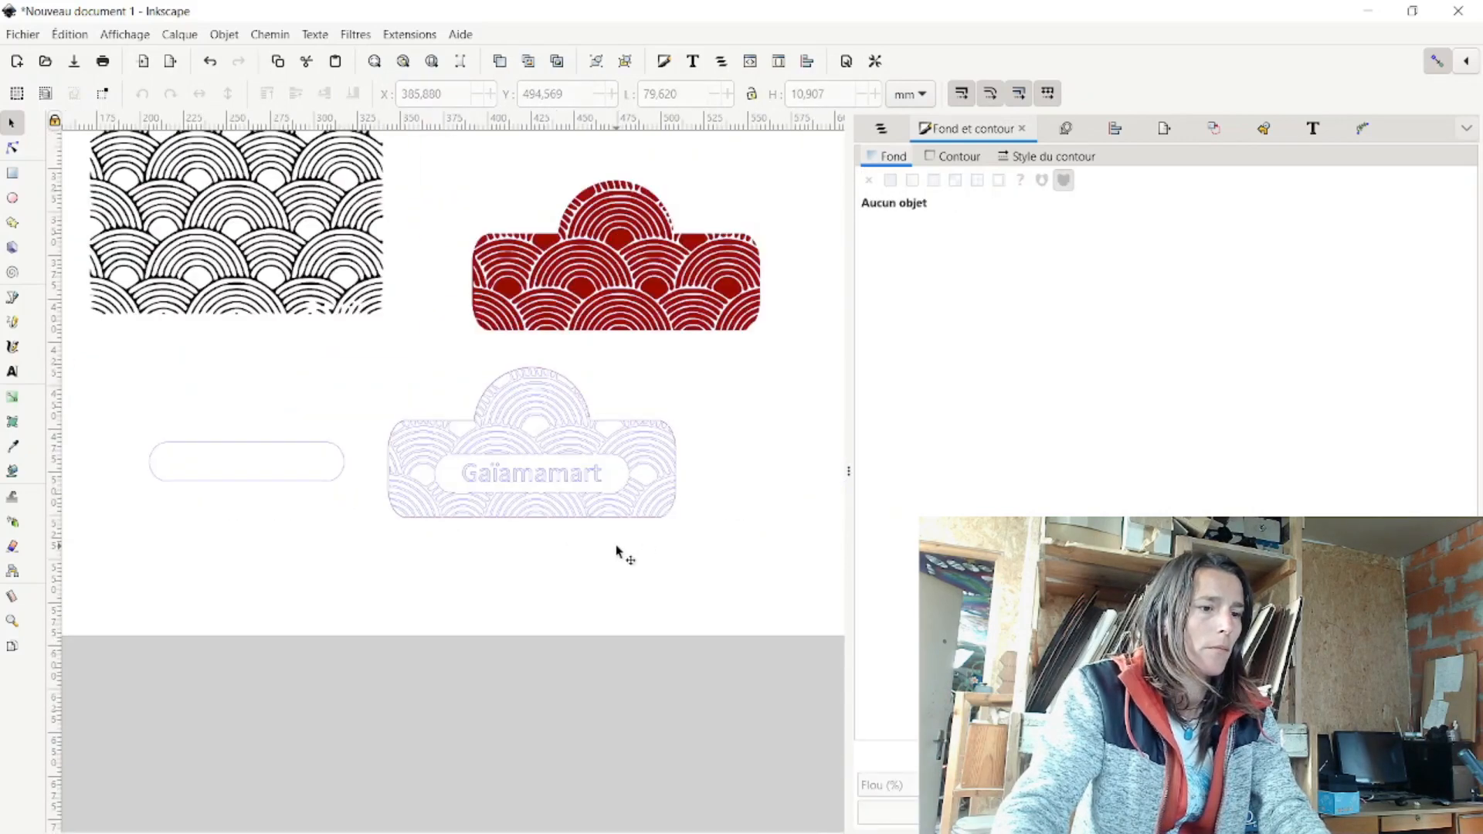
scroll(630, 555, up, 2)
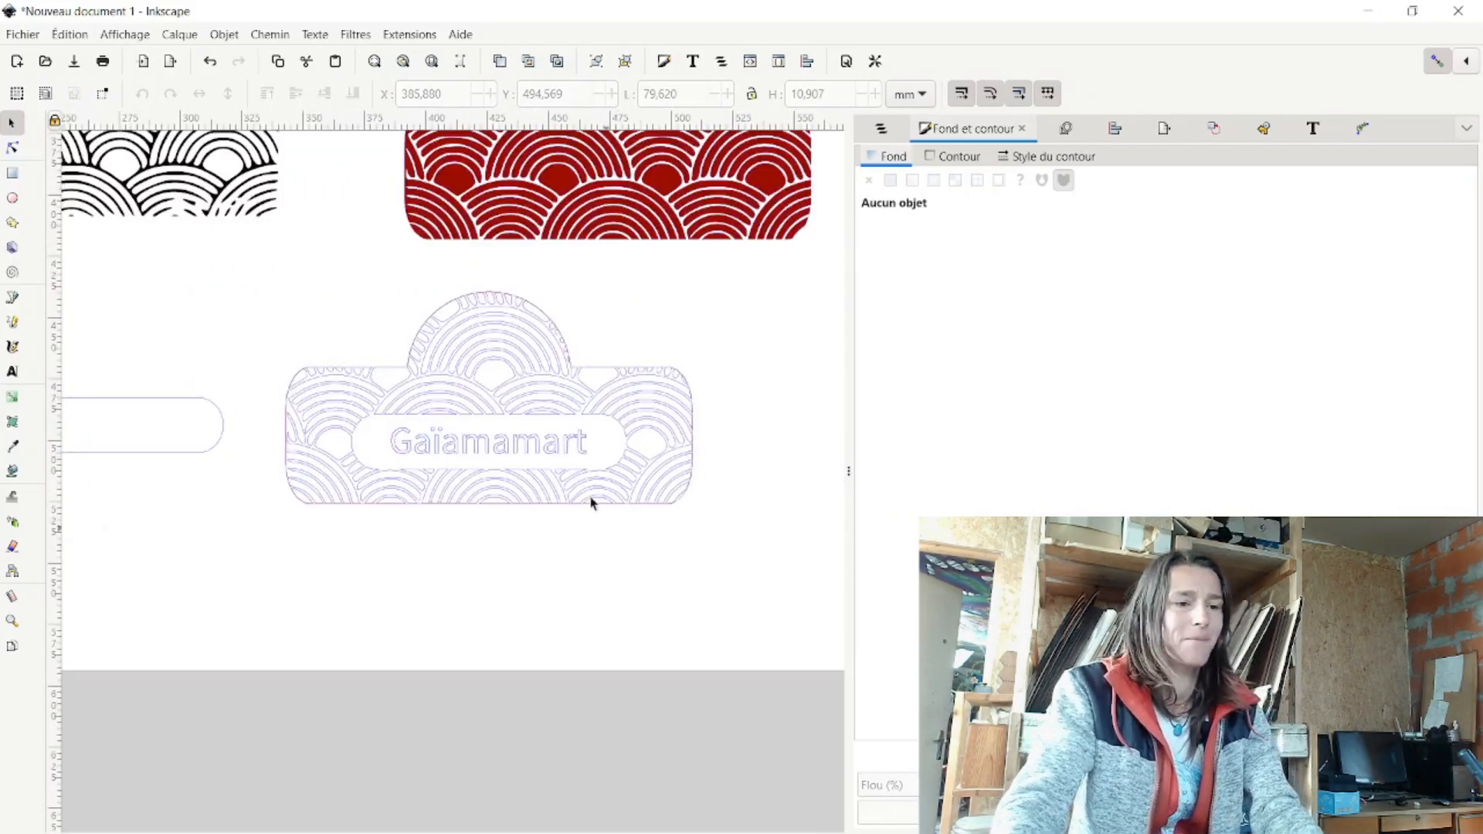
scroll(389, 429, up, 4)
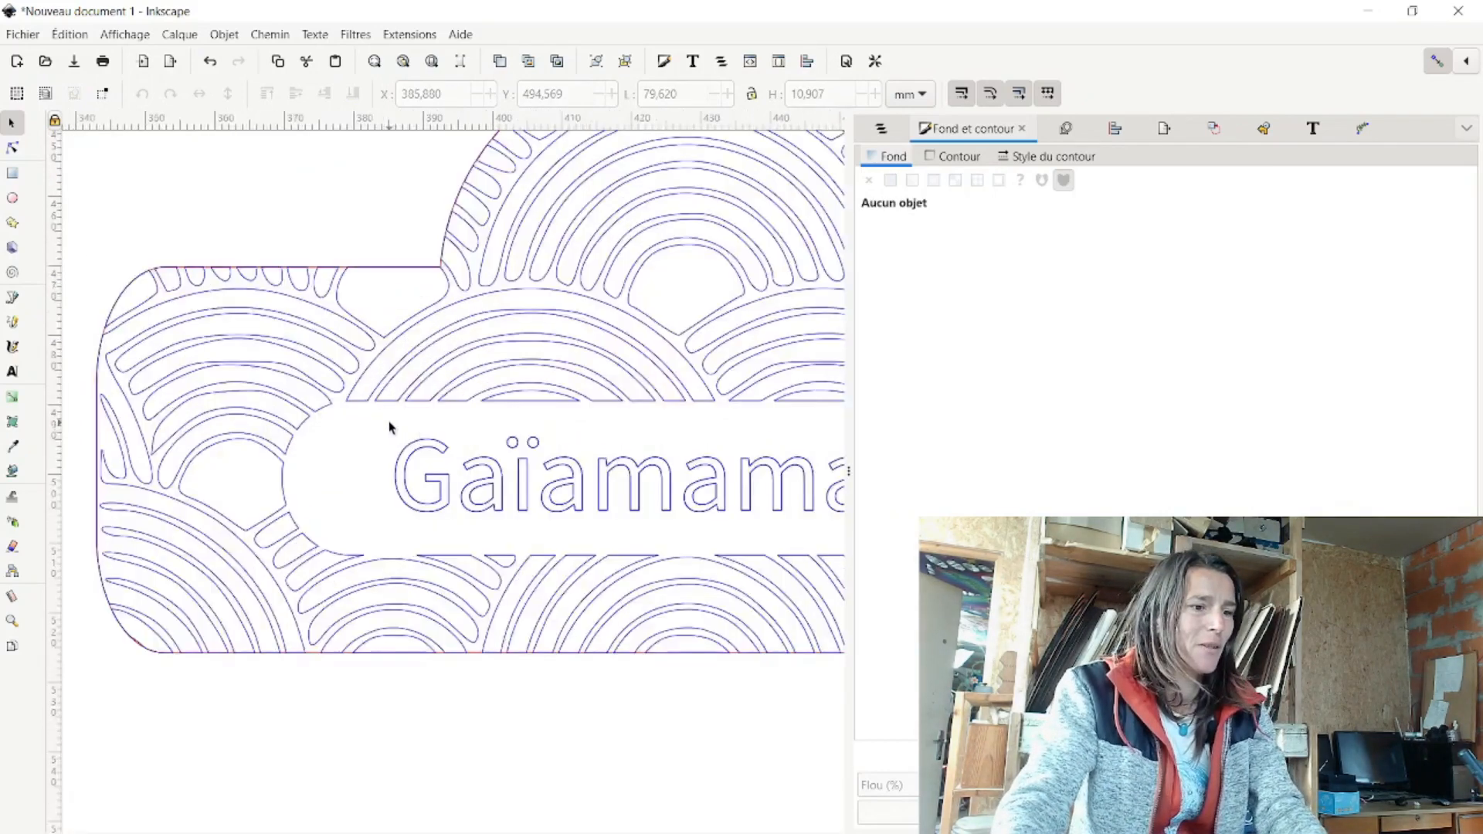
scroll(522, 435, down, 5)
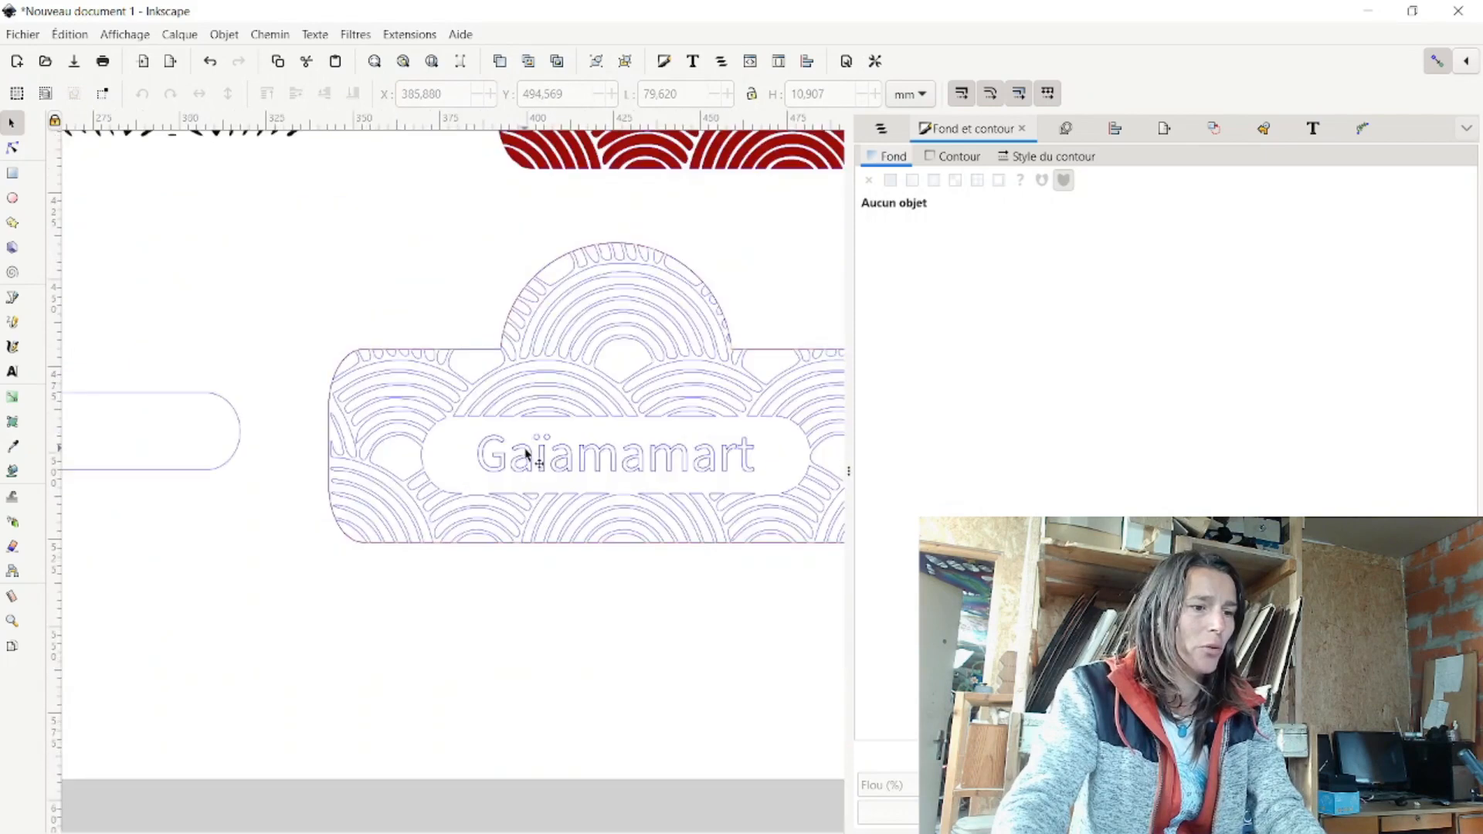
scroll(658, 460, up, 3)
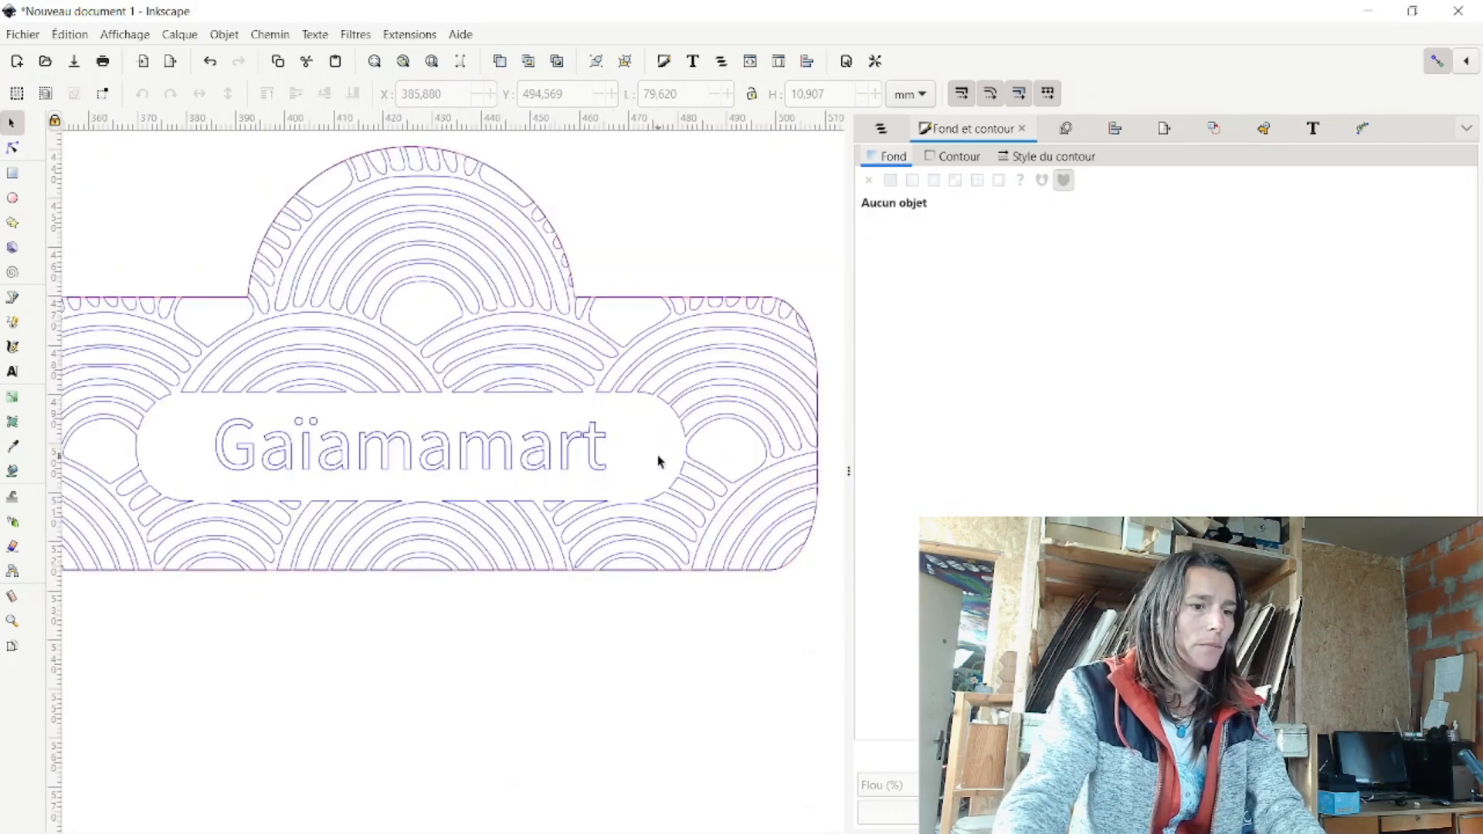
scroll(658, 460, down, 5)
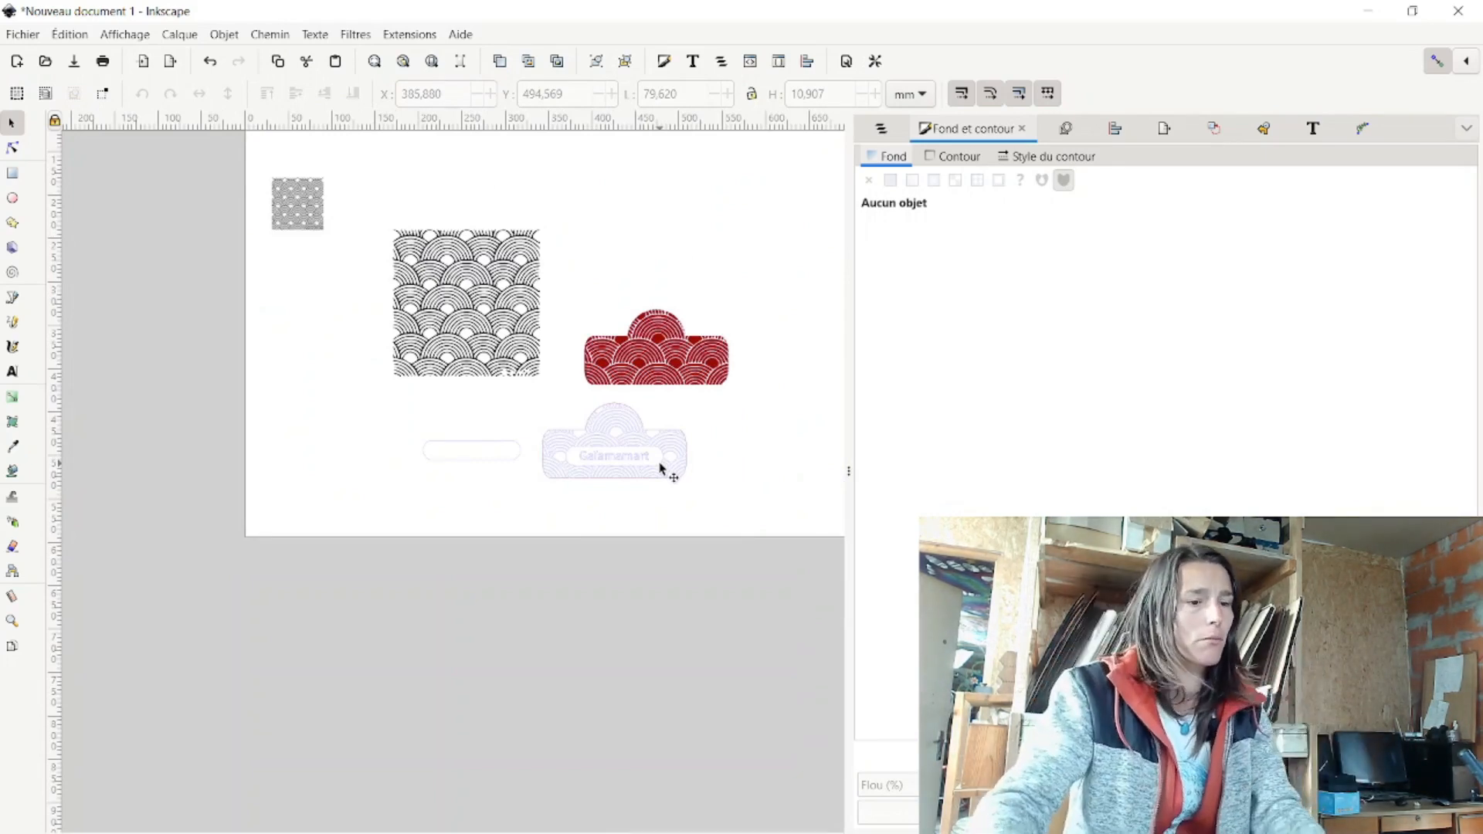
scroll(541, 375, down, 2)
scroll(695, 358, up, 2)
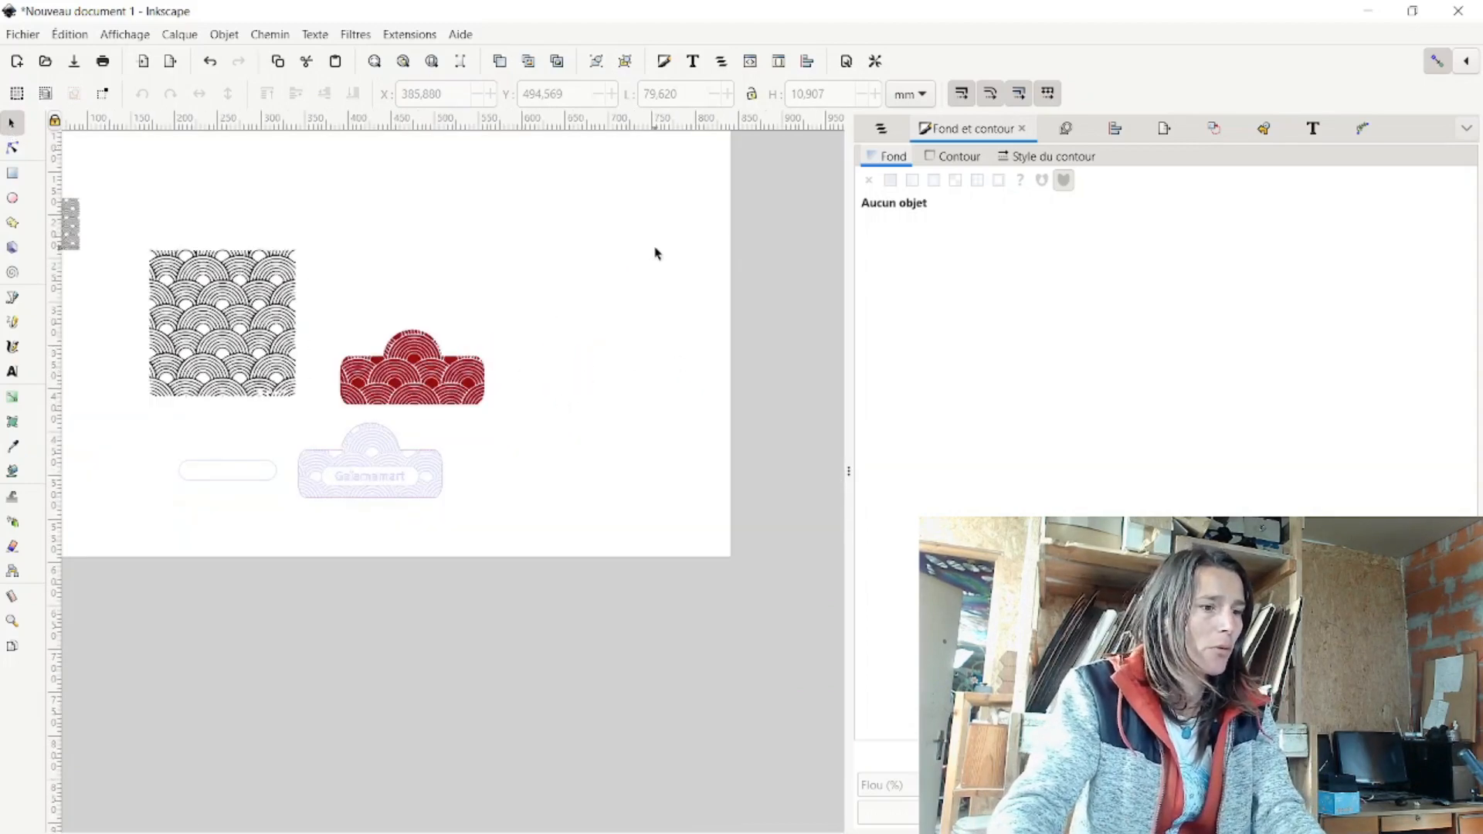
Switch to Firefox and open the Boxes.py gallery (festi.info/boxes.py) in a new tab
key(alt+Tab)
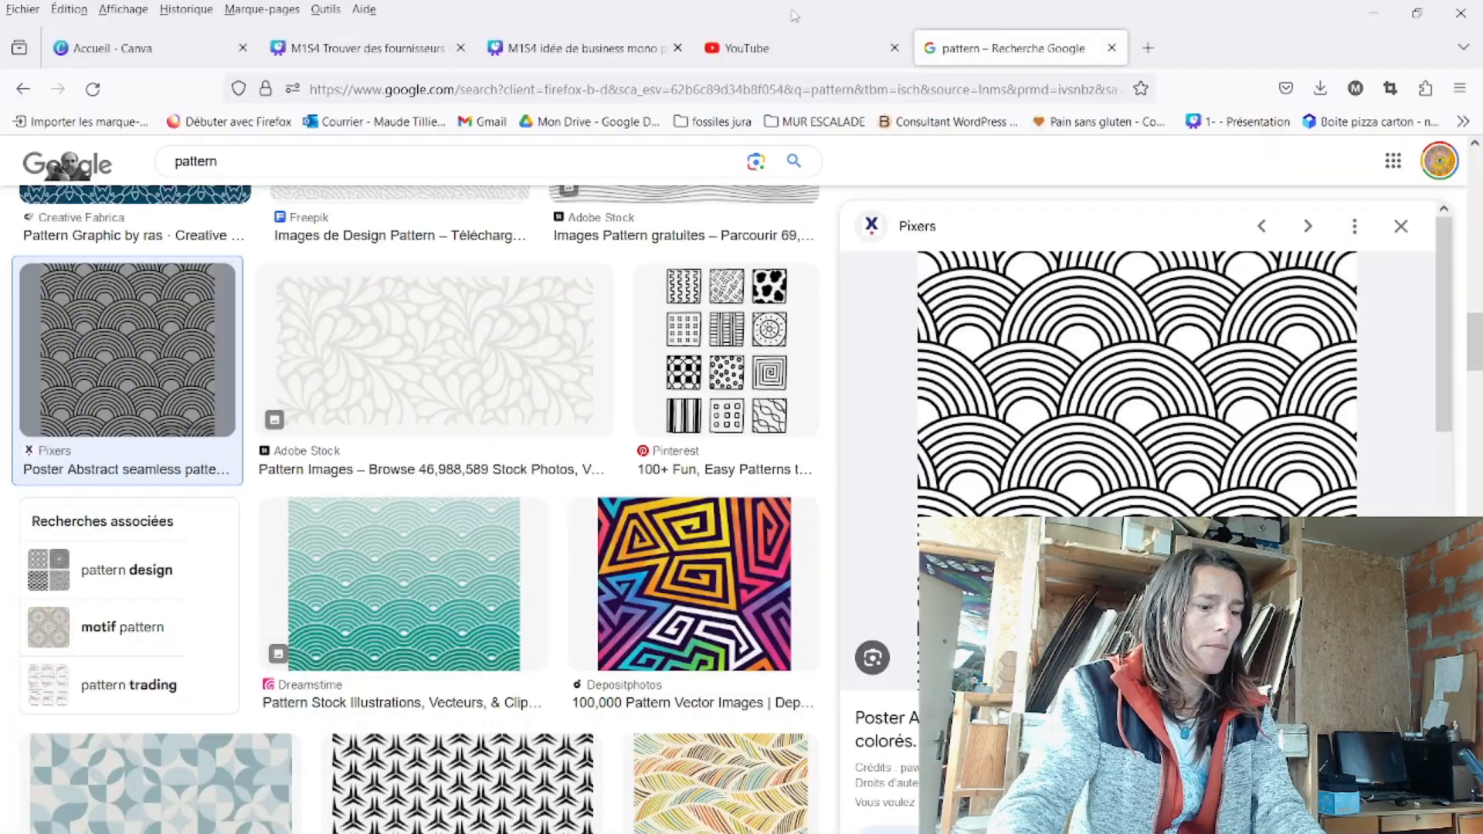
key(ctrl+t)
text(boxes)
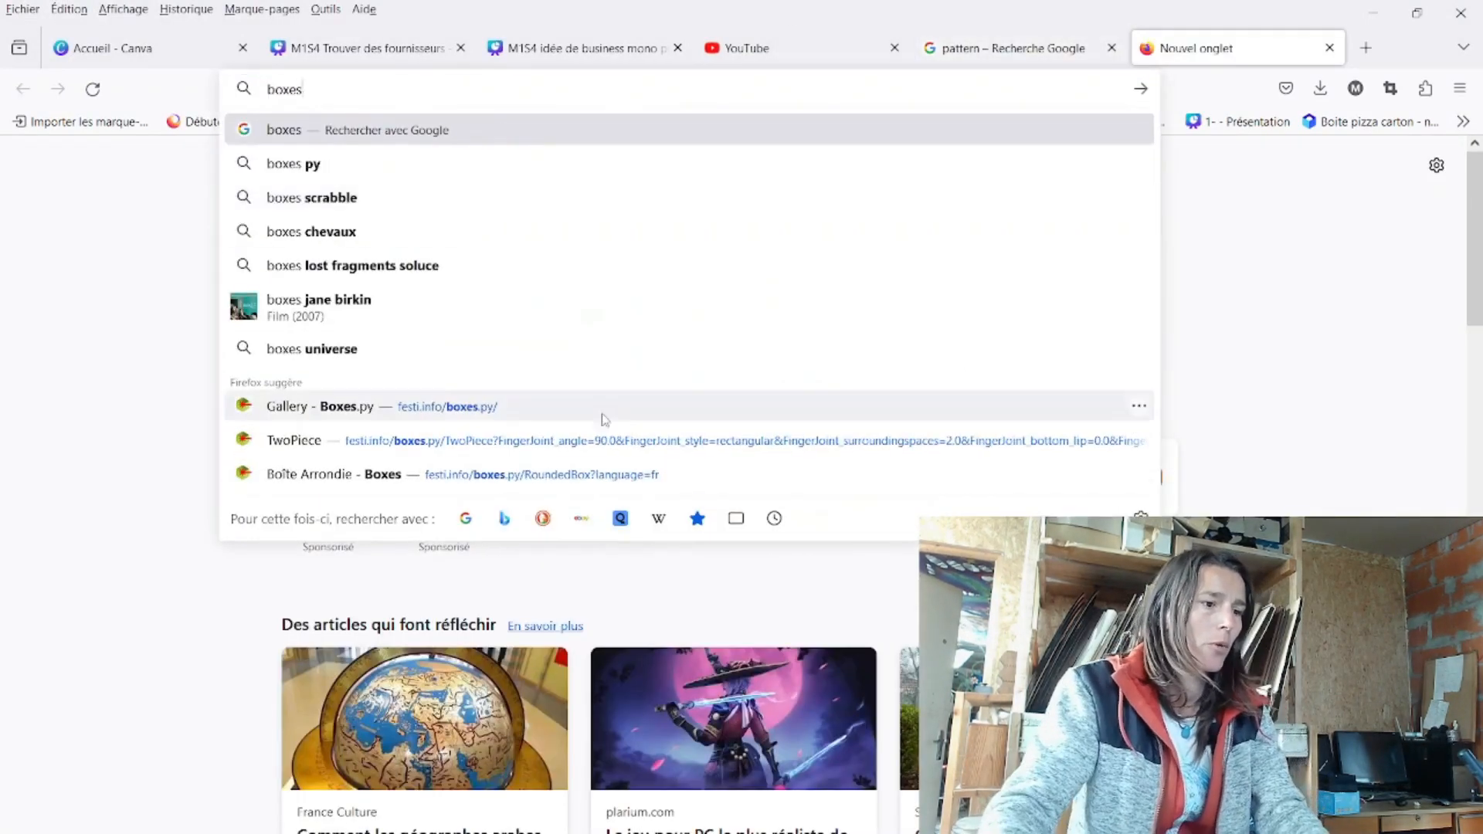
click(604, 417)
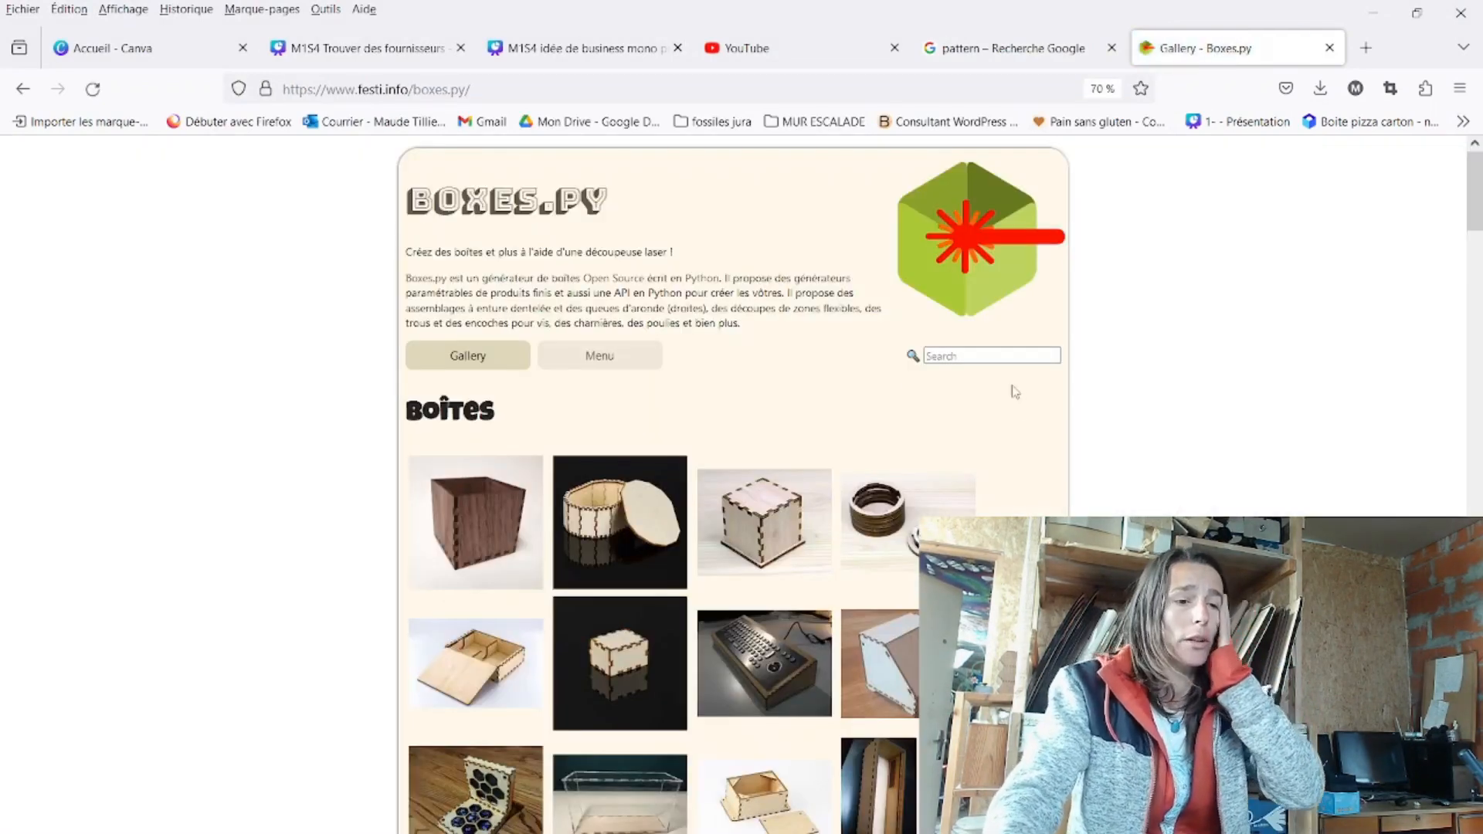
Browse the box models in the gallery and open the BasedBox generator
scroll(715, 539, down, 6)
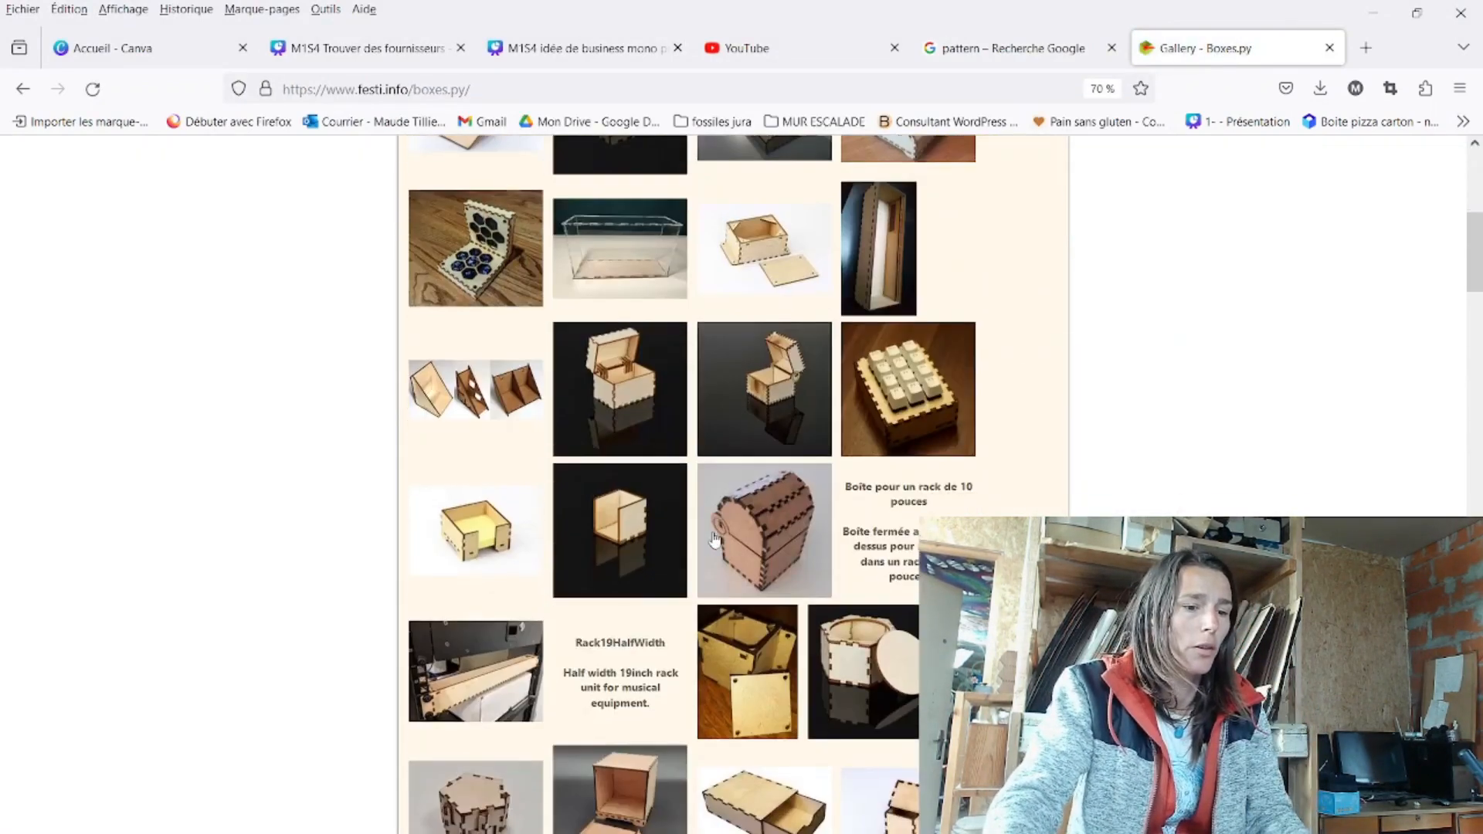
scroll(715, 539, down, 4)
scroll(718, 545, up, 2)
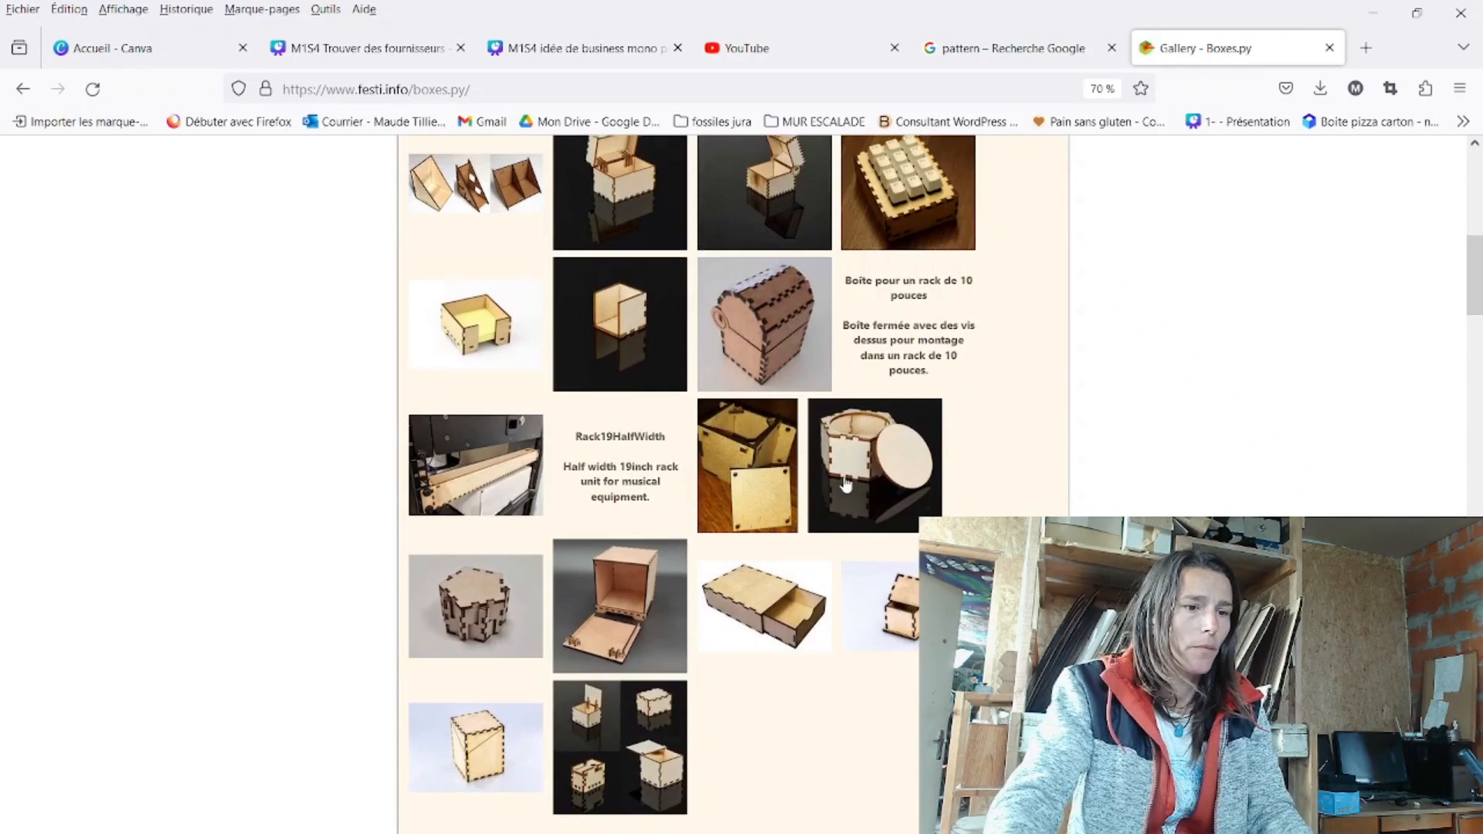
scroll(850, 495, up, 7)
click(771, 309)
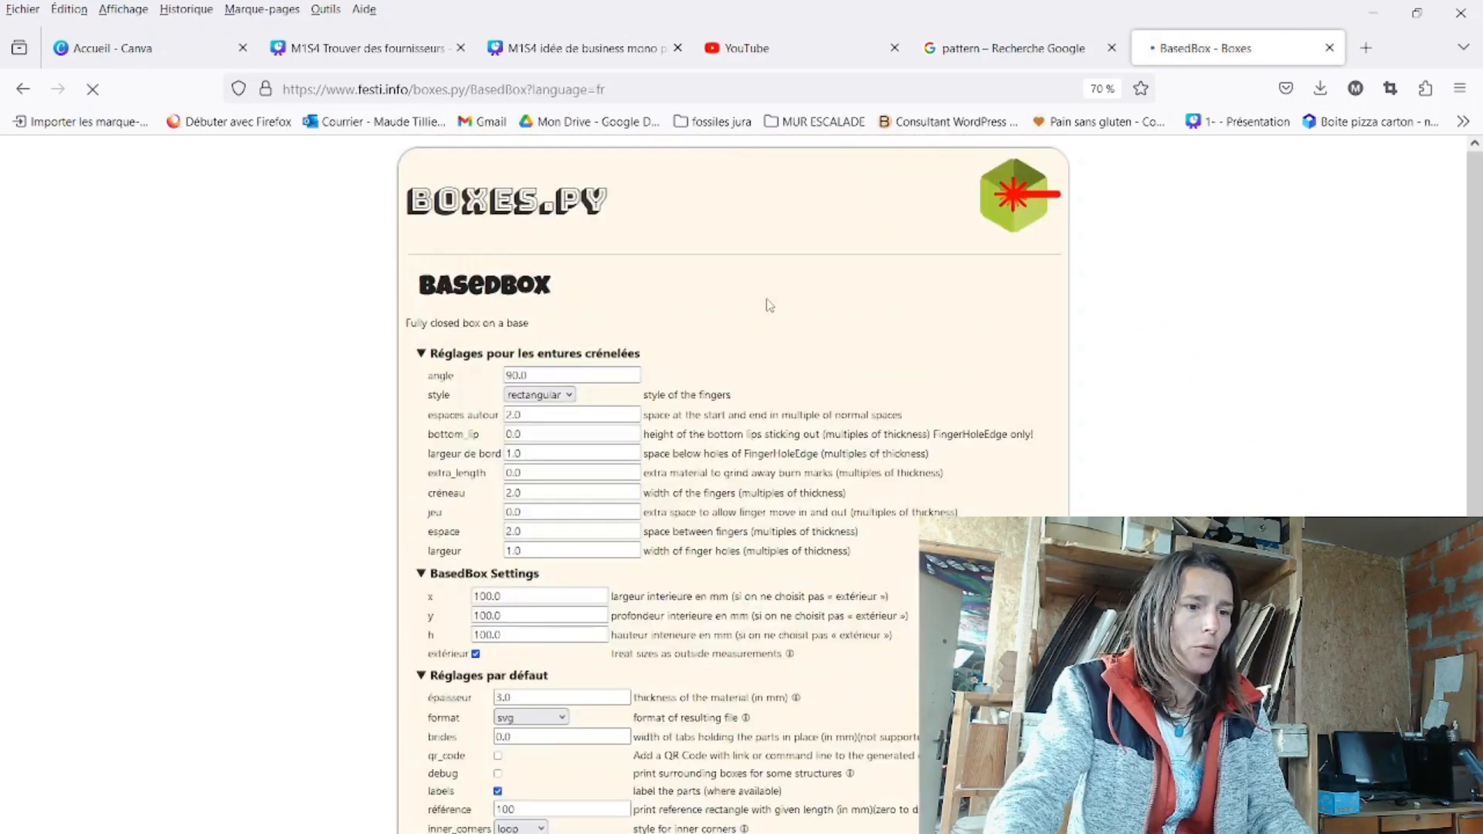
Set the box's material thickness to 3.6 mm and its burn correction to 0.08 mm
scroll(596, 512, down, 6)
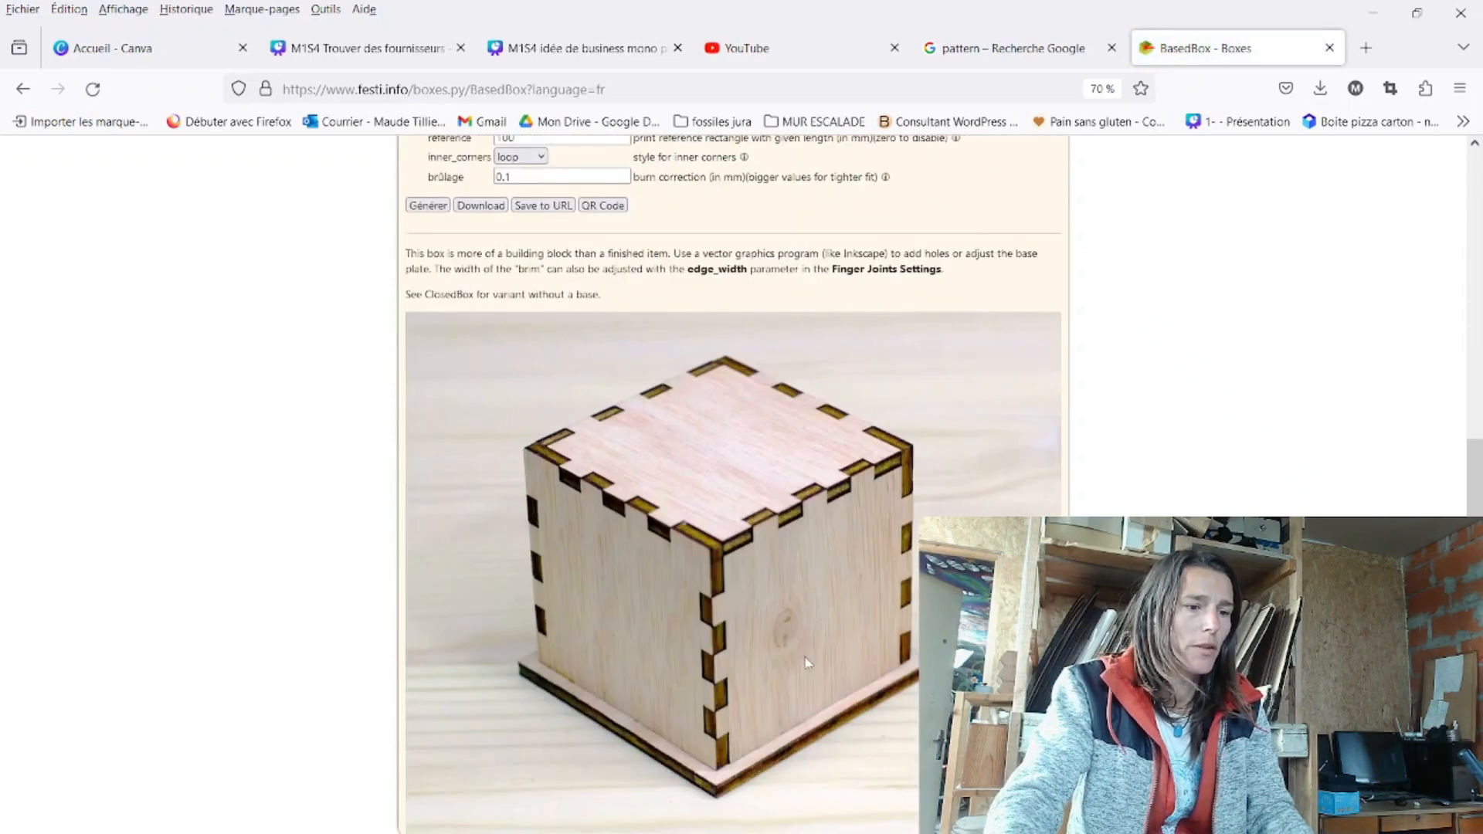
scroll(502, 207, up, 3)
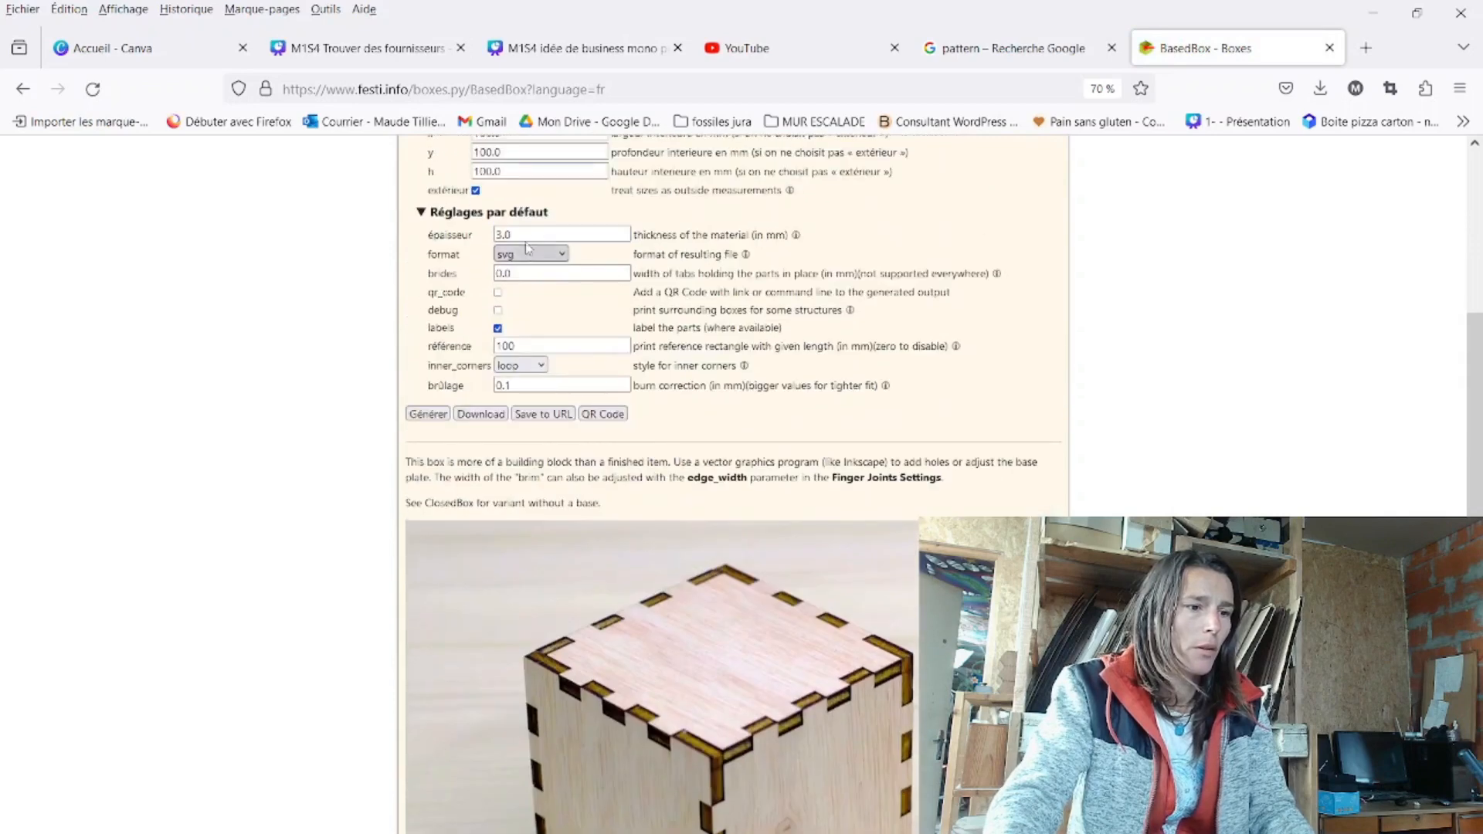
click(526, 235)
key(BackSpace)
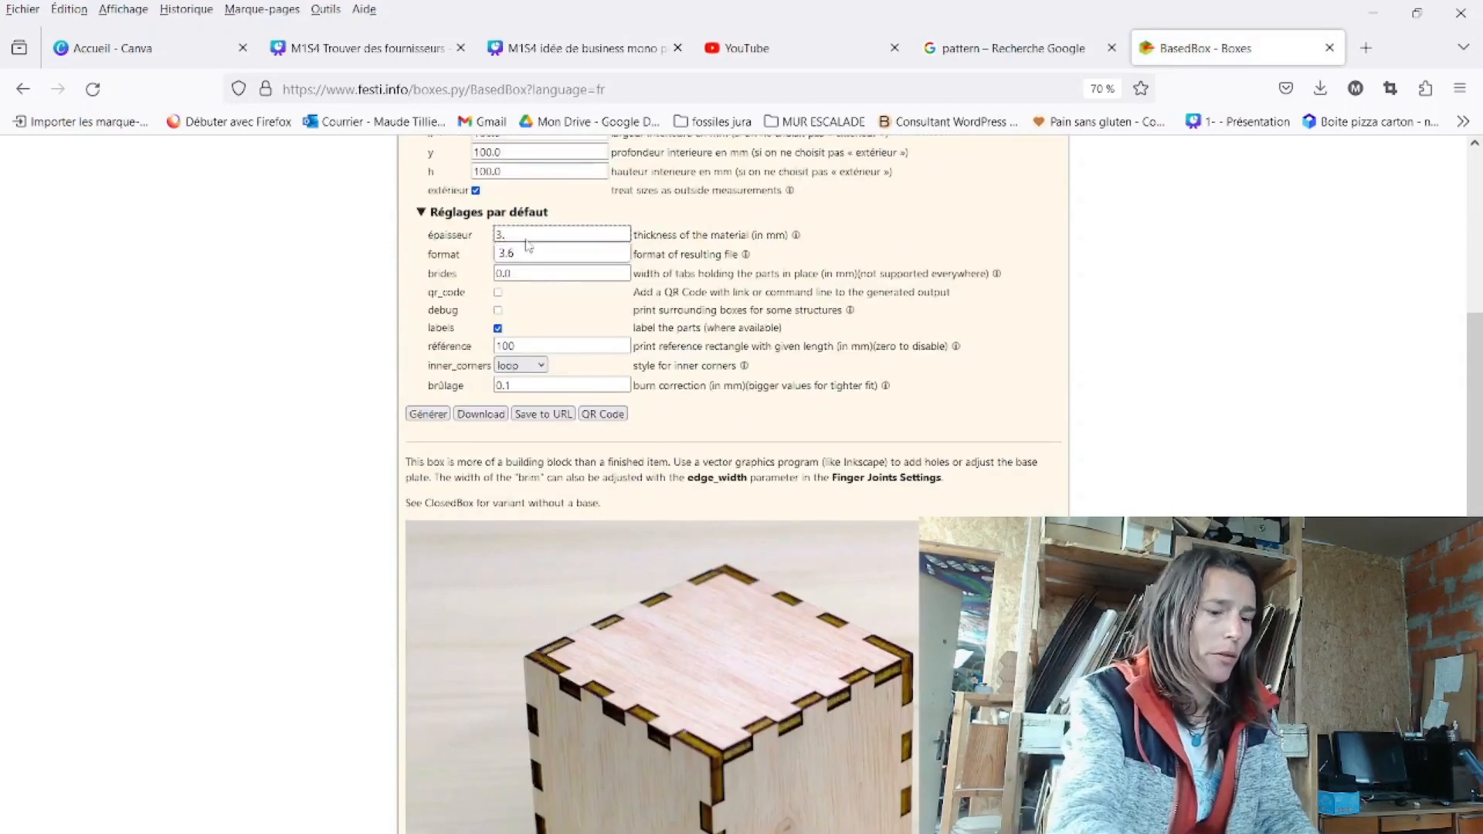
click(542, 391)
key(BackSpace)
text(08)
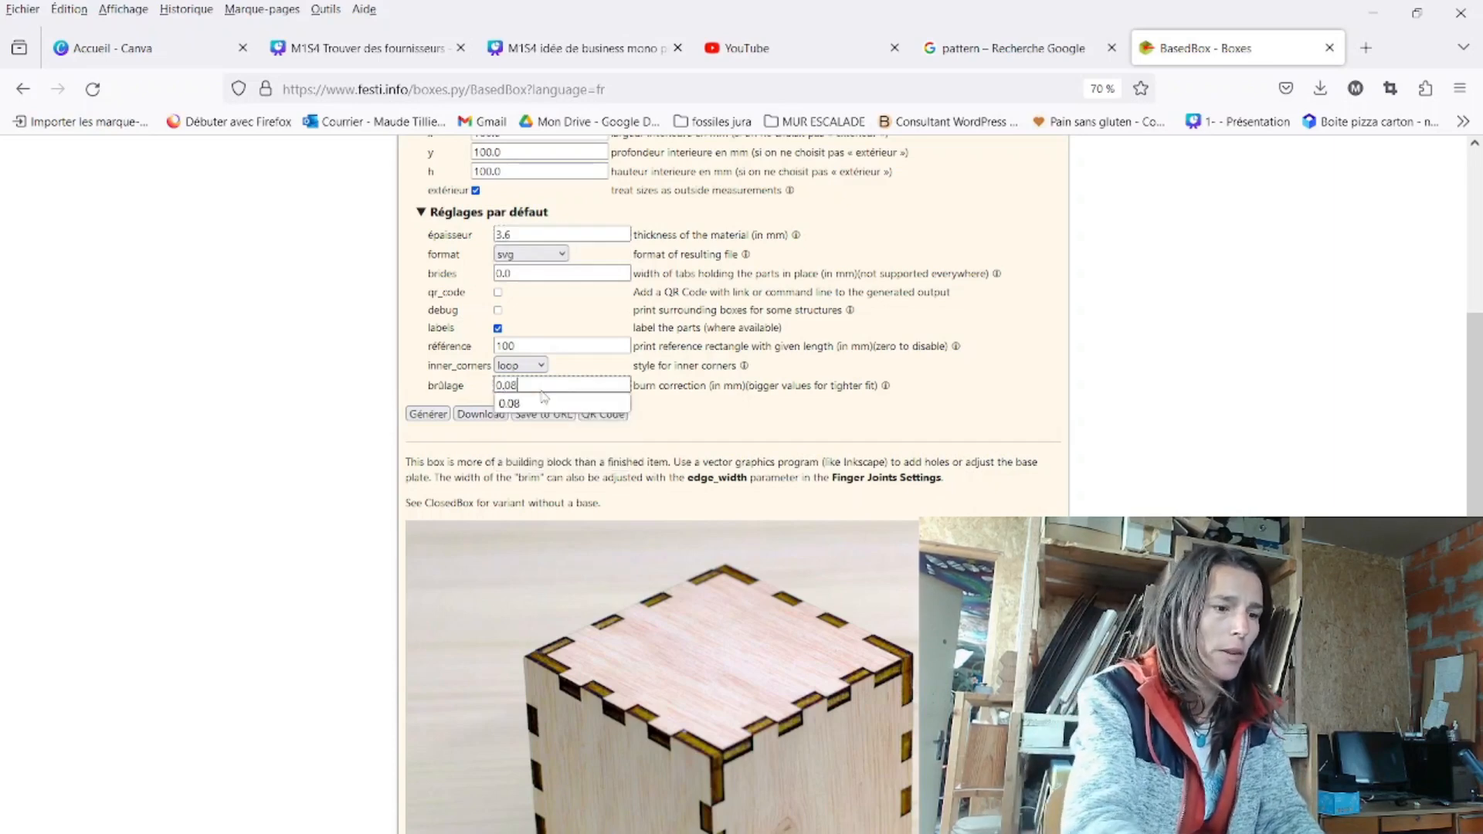
click(1004, 398)
Review the BasedBox dimensions and settings, and download the box as an SVG file
scroll(1004, 398, up, 3)
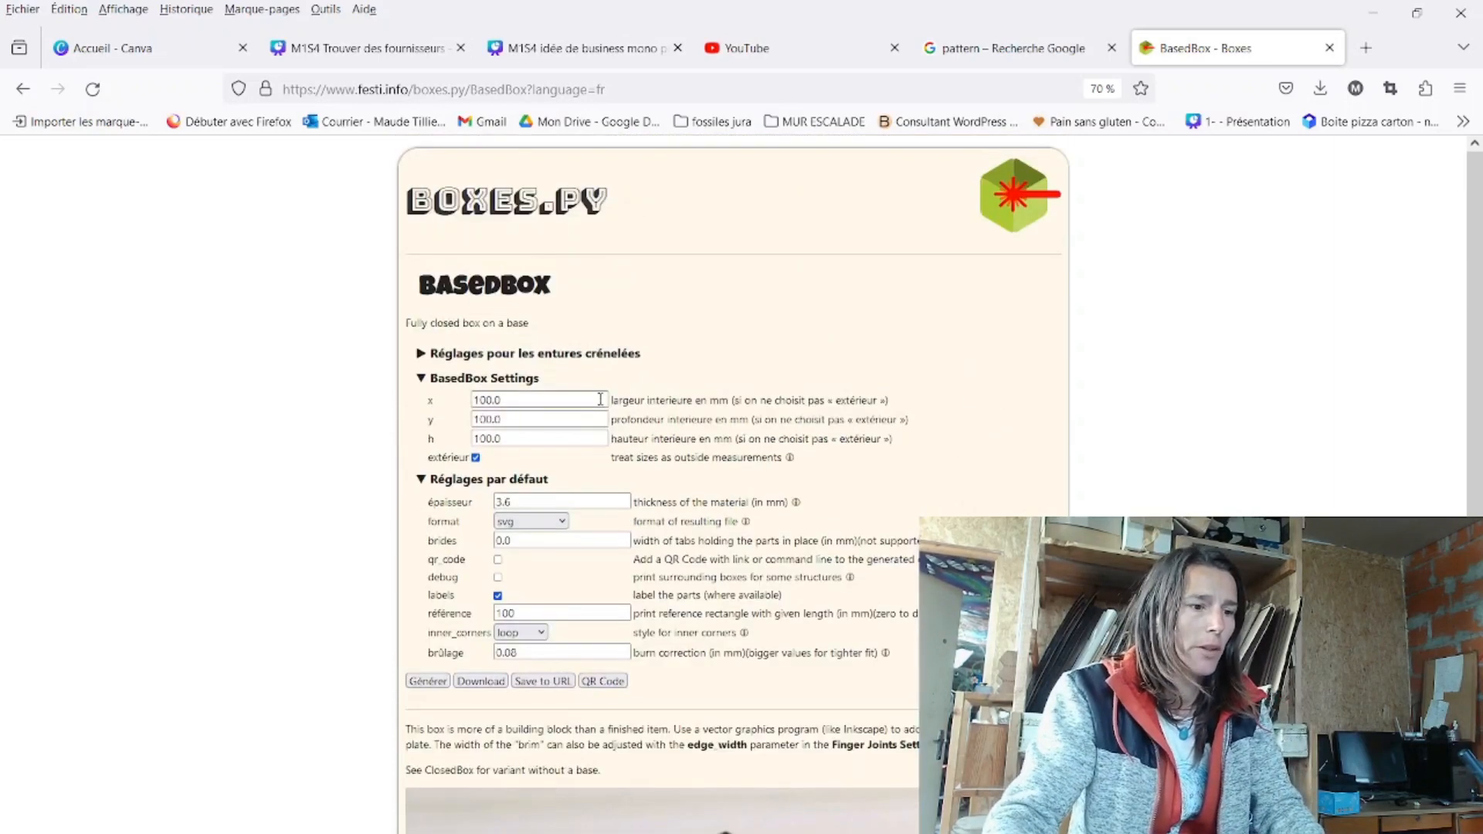
scroll(571, 526, down, 3)
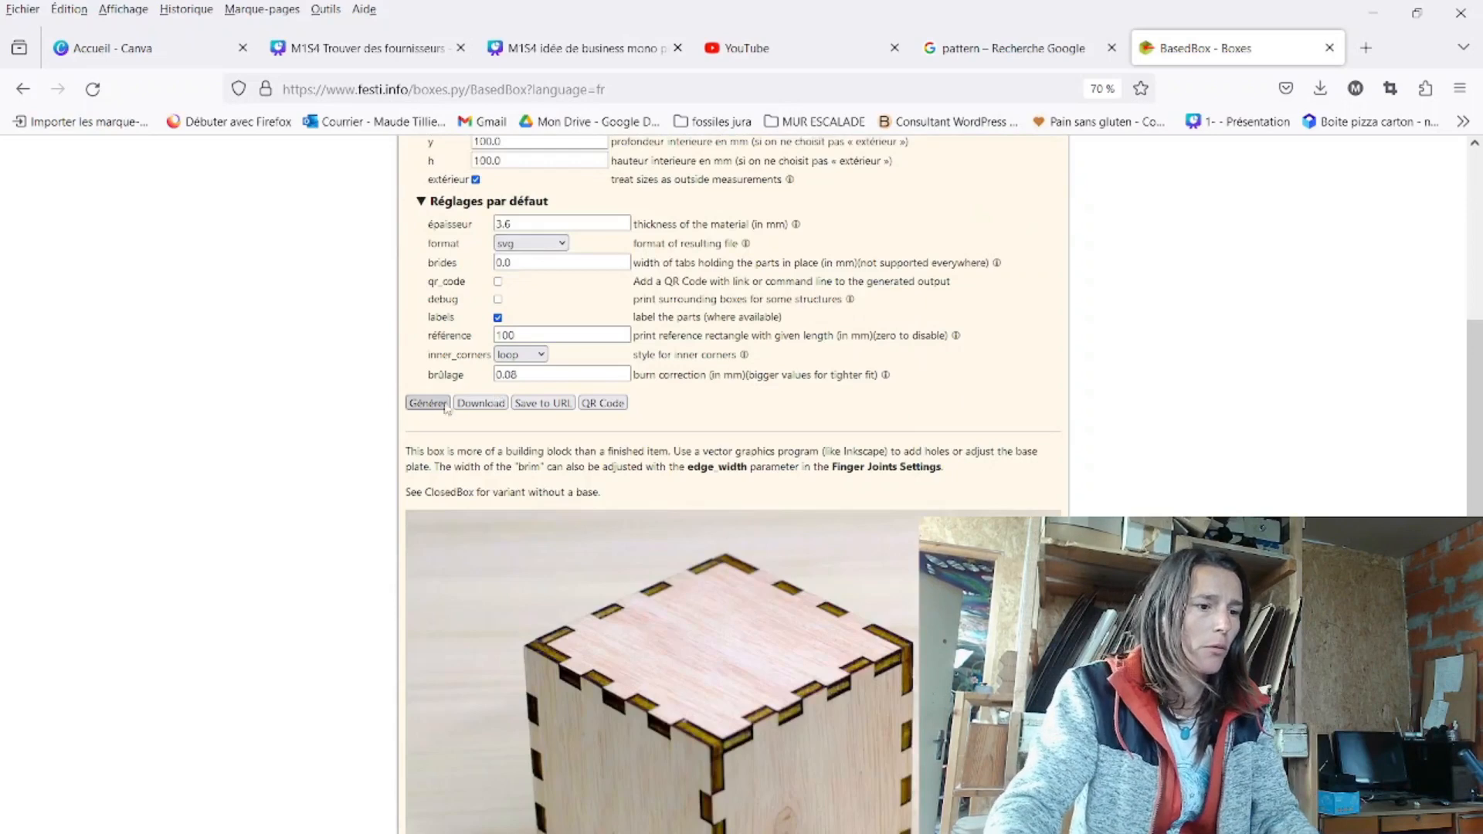
click(479, 403)
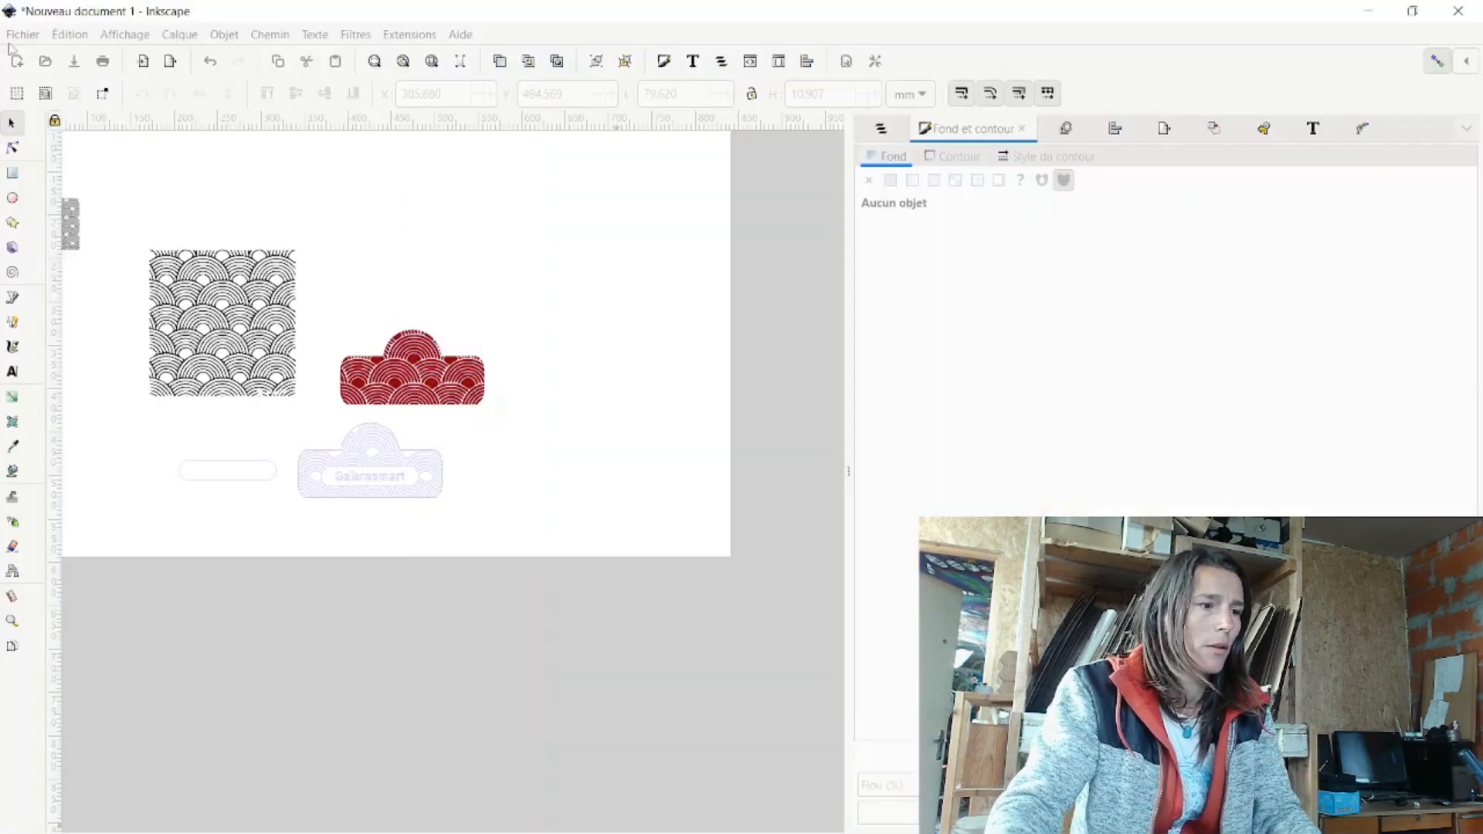
Switch to Inkscape and import the downloaded box SVG into the current document as editable objects at 96 DPI
click(23, 35)
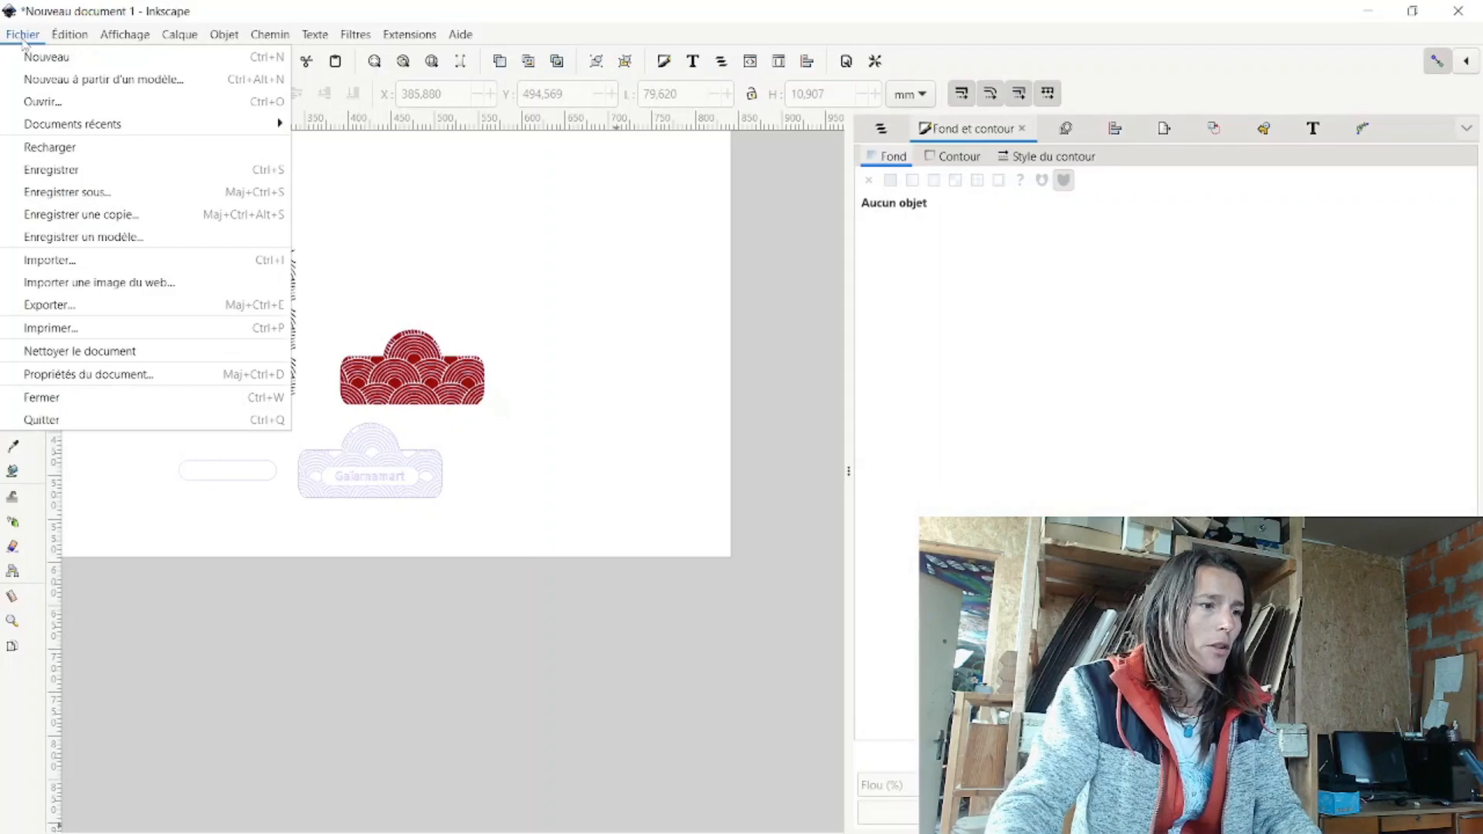
click(54, 260)
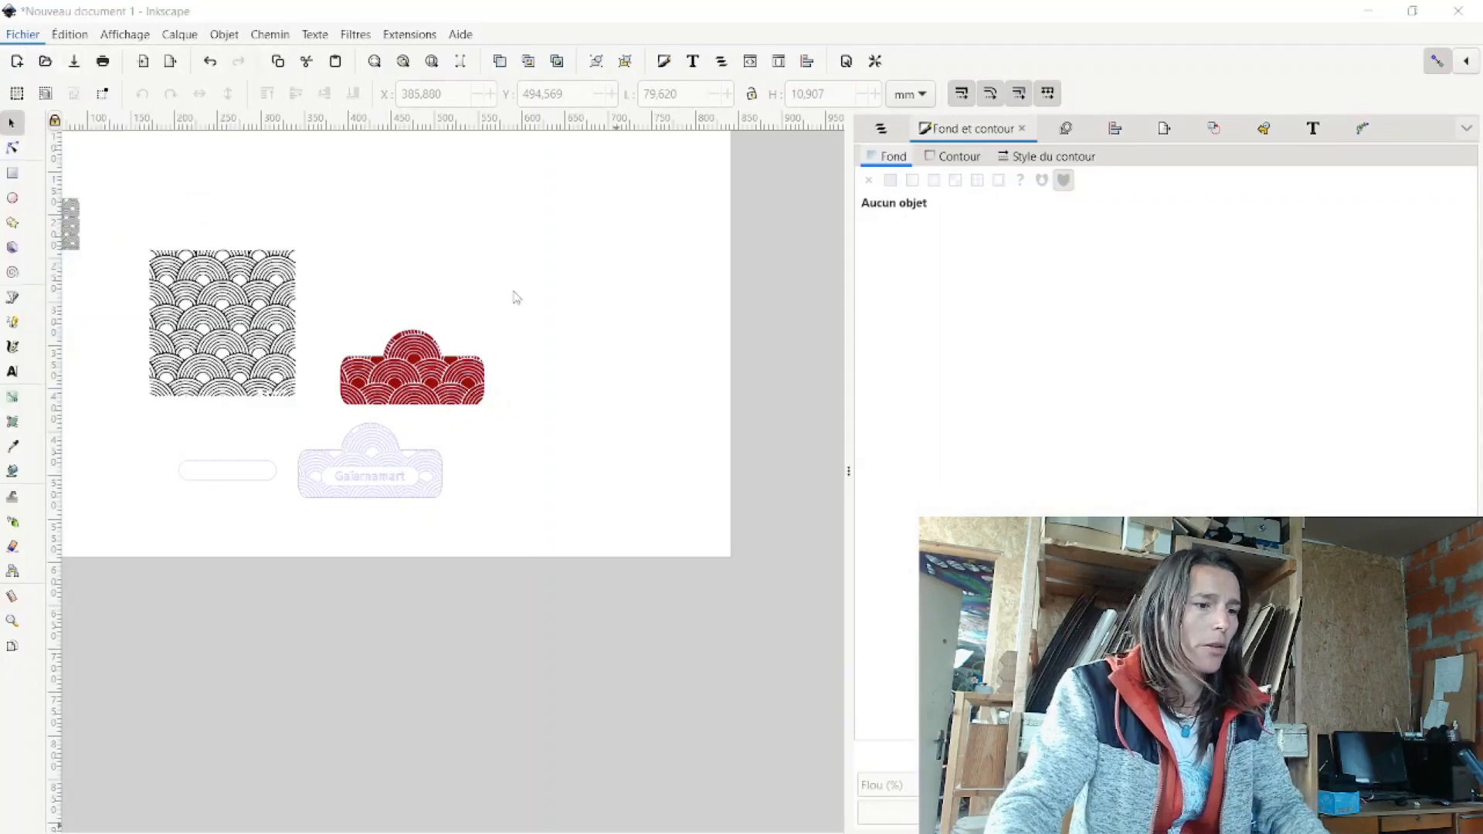
key(ctrl+i)
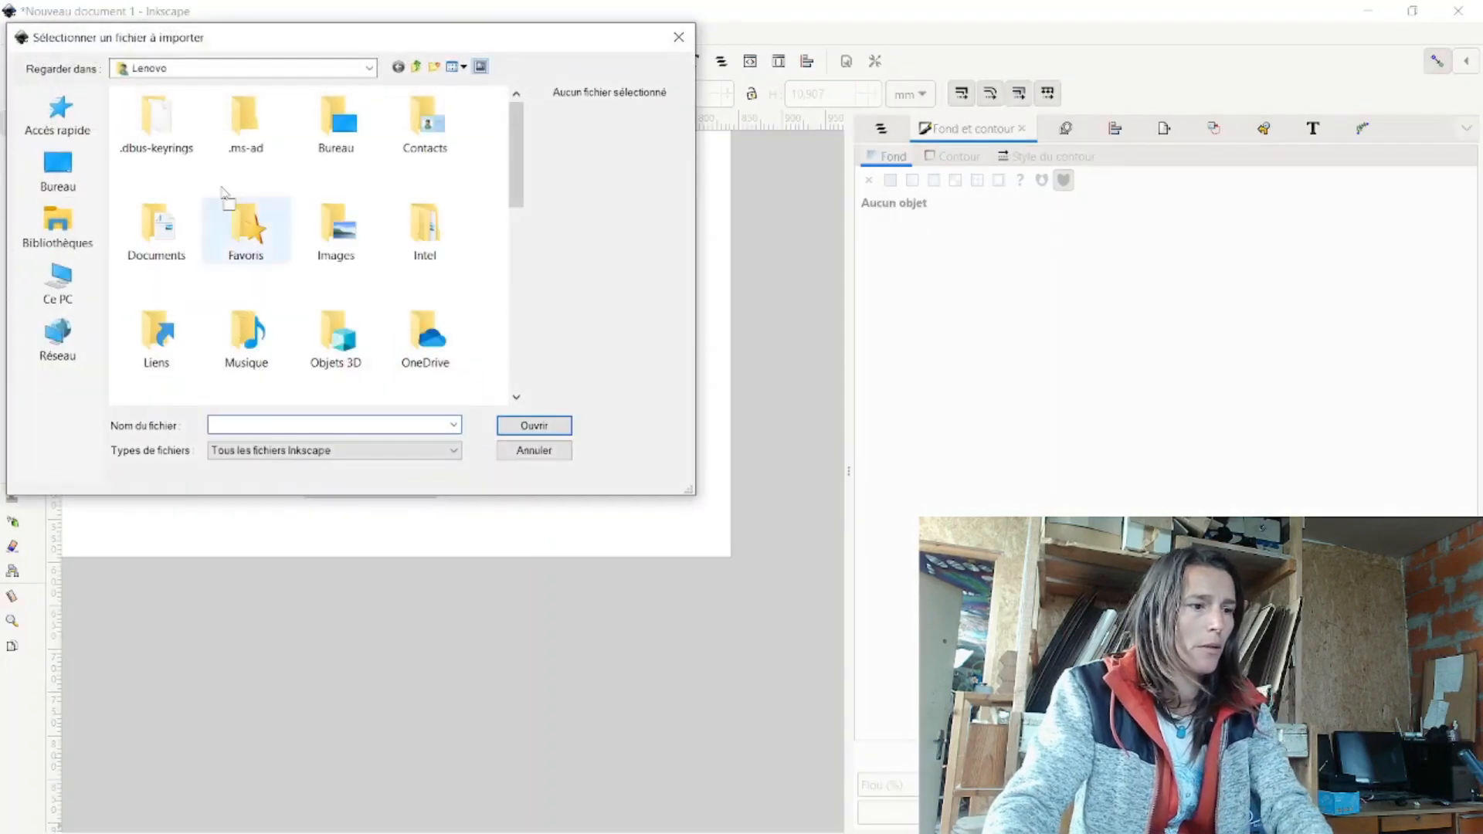
click(56, 231)
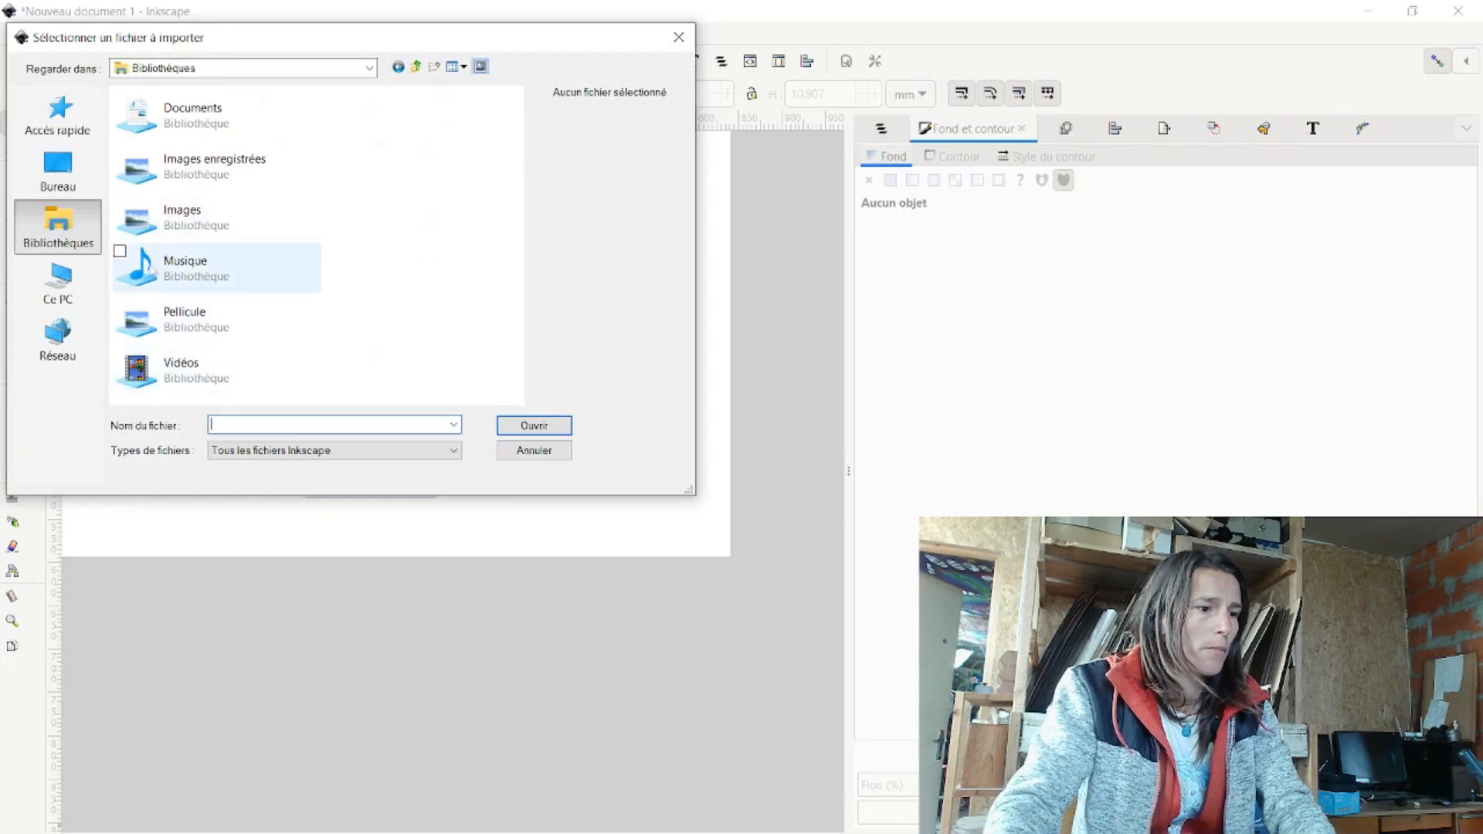
click(58, 286)
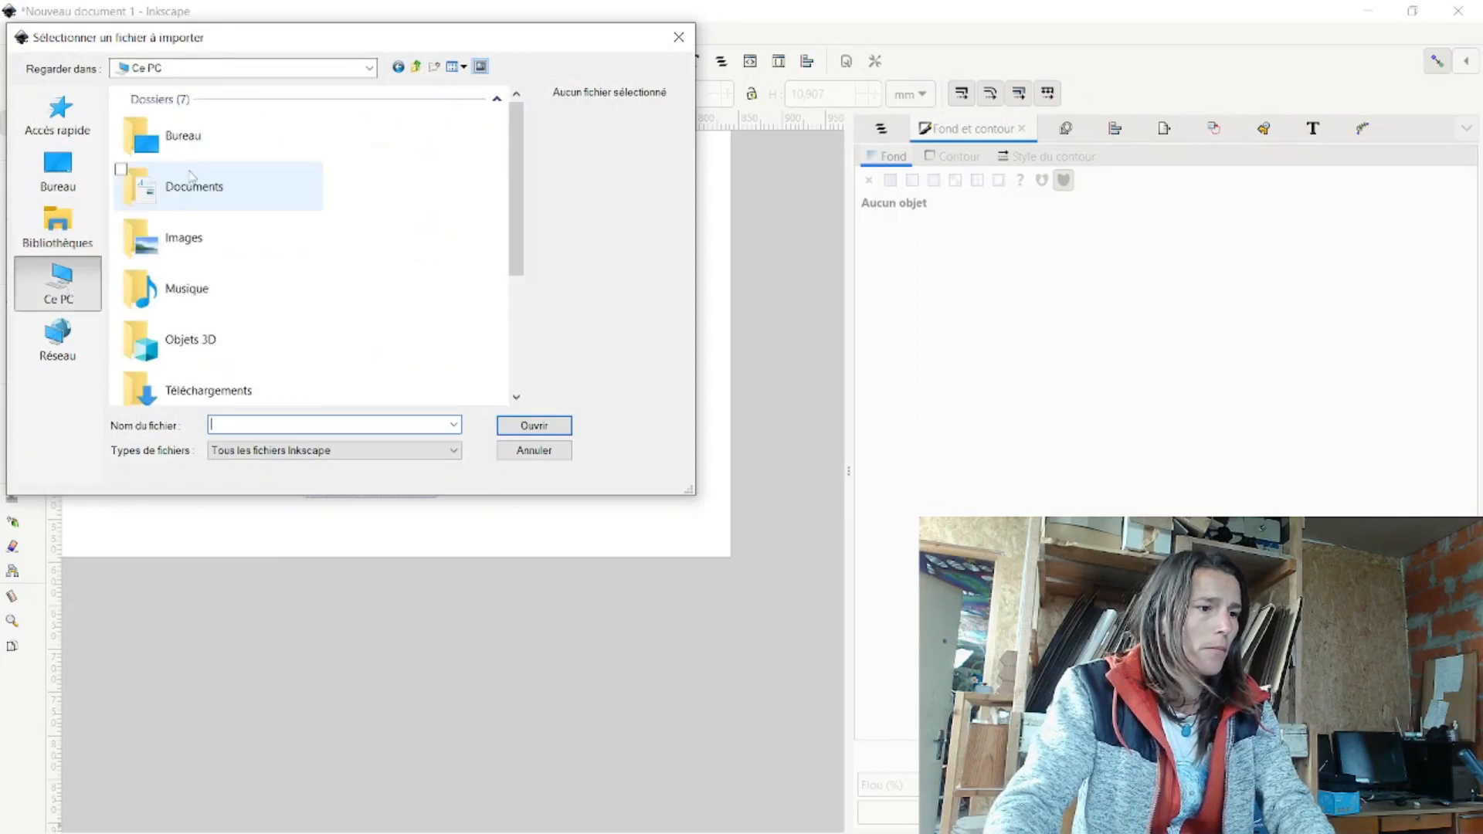
double_click(186, 388)
double_click(182, 136)
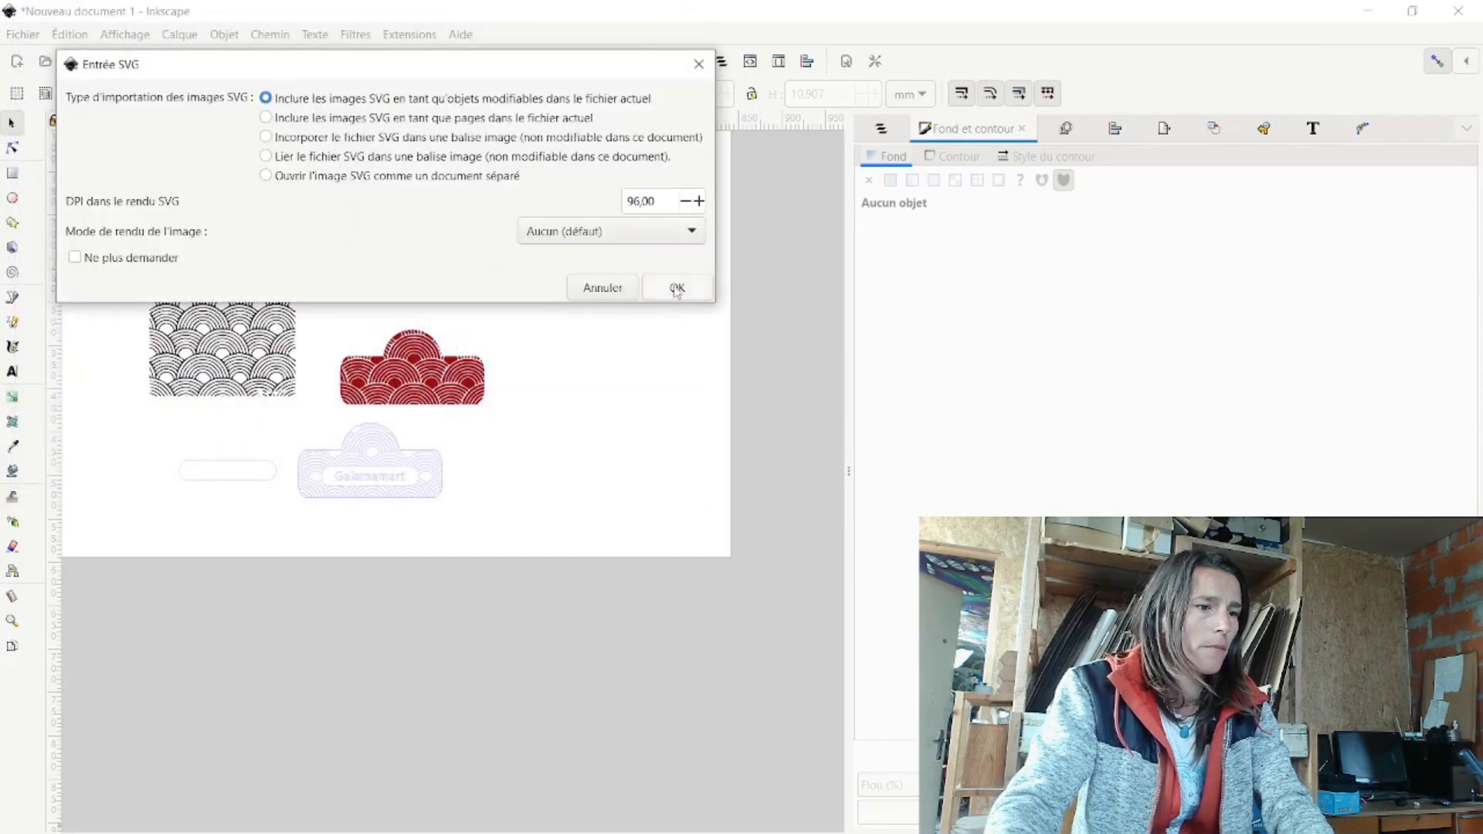
click(677, 289)
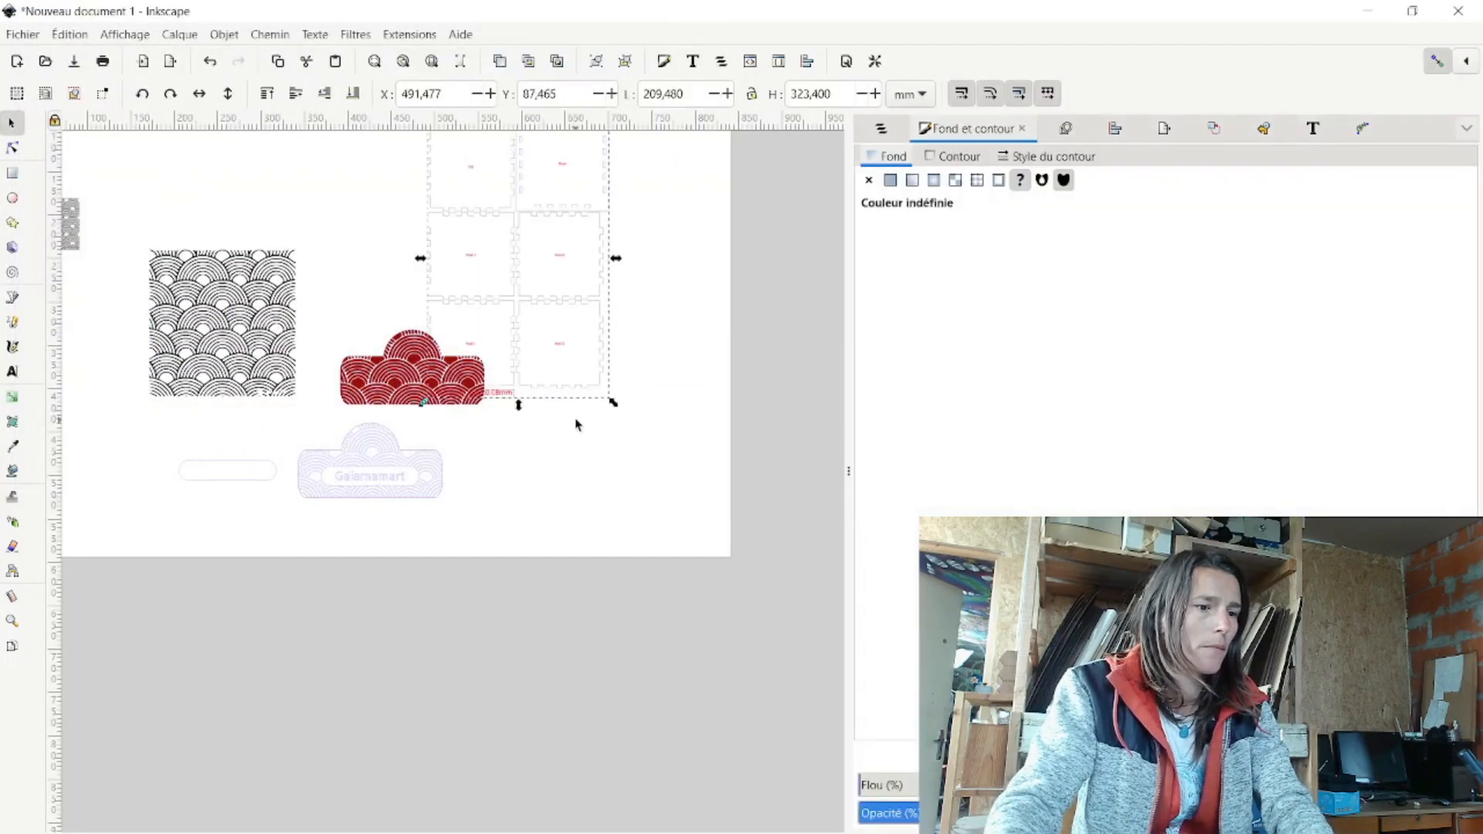
Move the imported box drawing to the empty area right of the red label, at about X 602 mm, Y 109 mm
scroll(581, 415, down, 3)
scroll(606, 347, up, 3)
drag(487, 333, 600, 354)
scroll(641, 340, up, 4)
scroll(641, 341, up, 1)
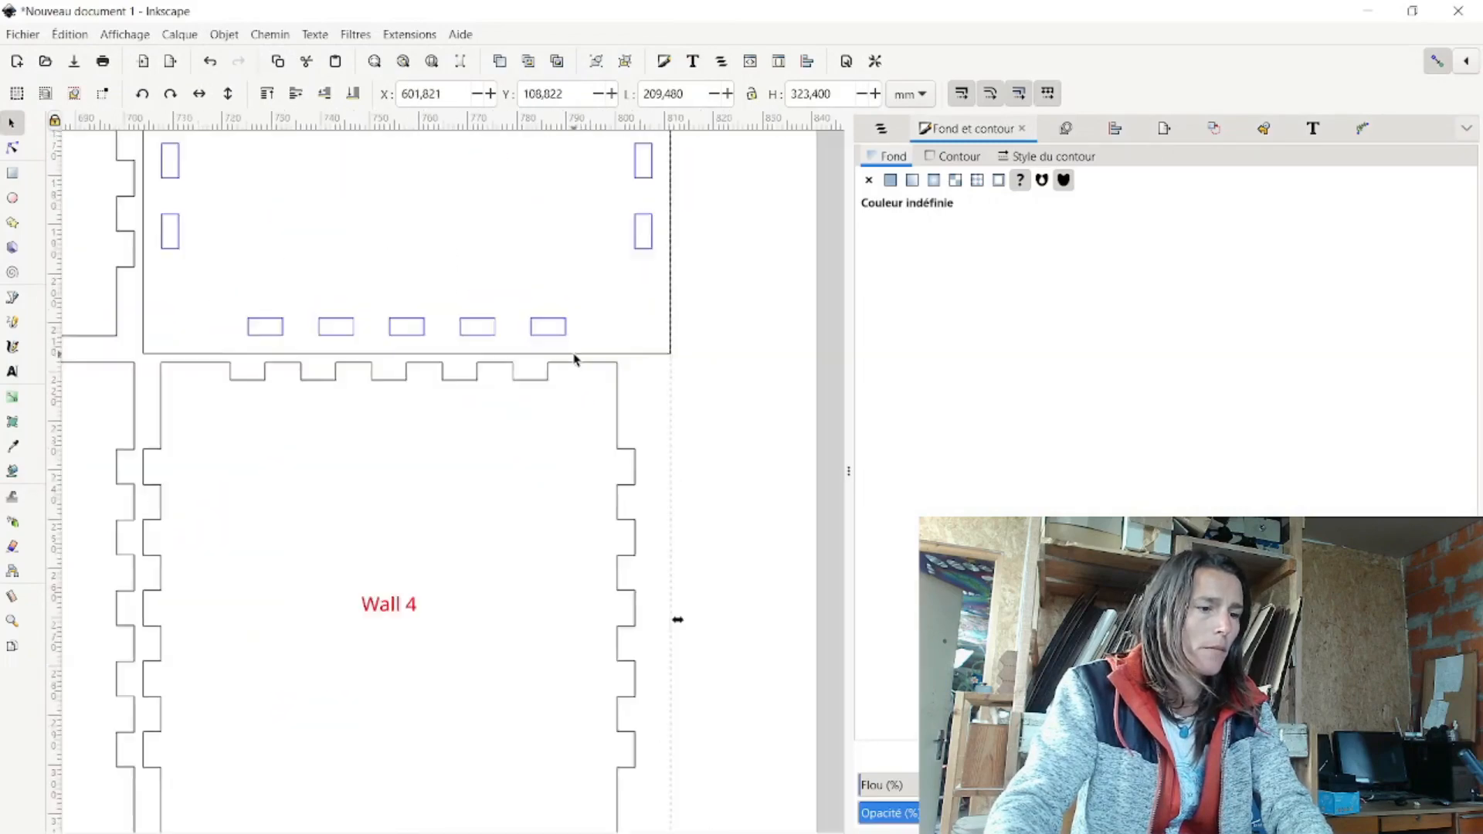
scroll(576, 358, down, 3)
Ungroup the imported box drawing down to its separate outlines and text labels, and deselect everything
right_click(528, 355)
click(632, 656)
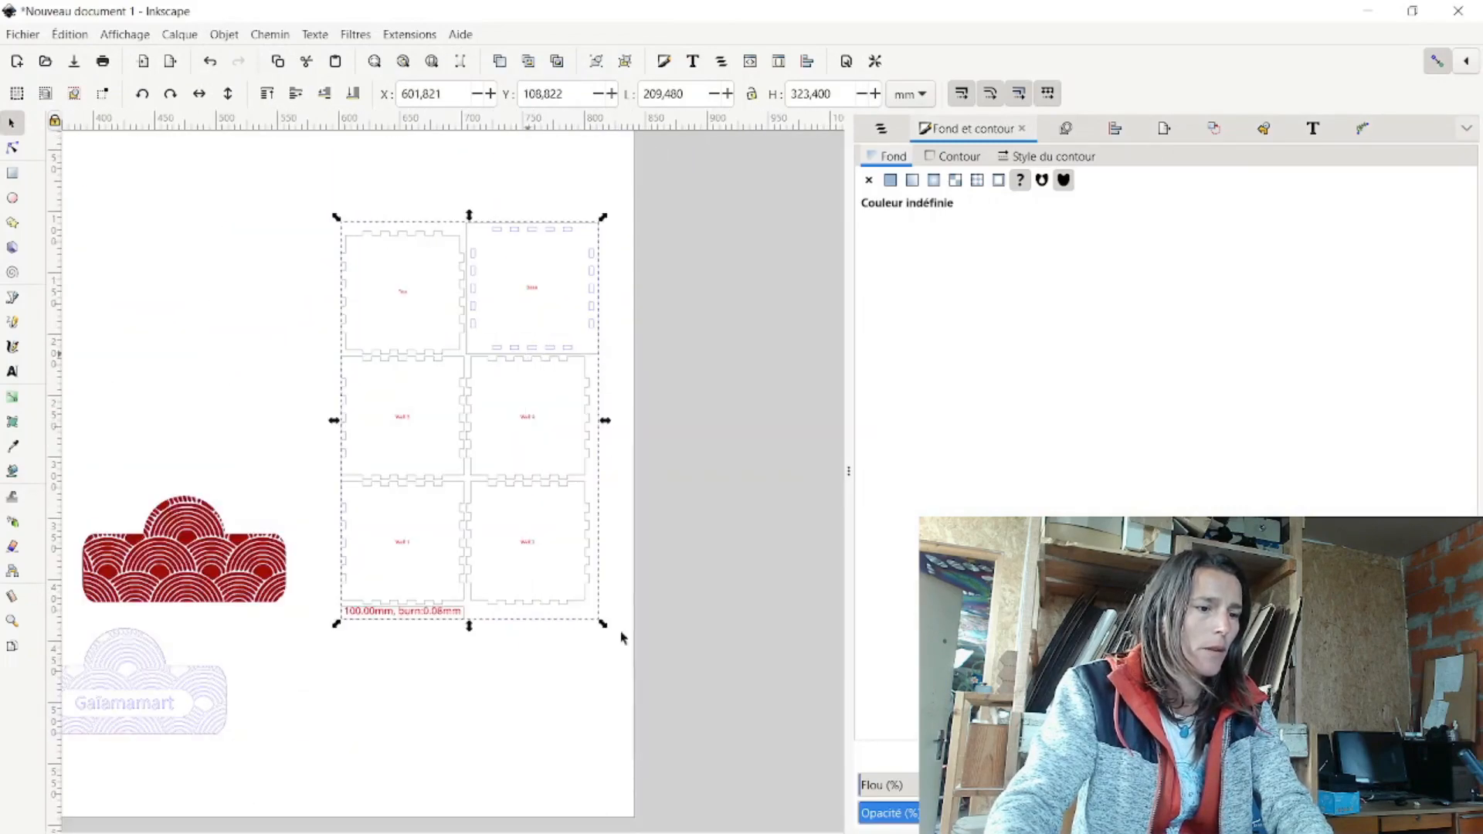
right_click(494, 361)
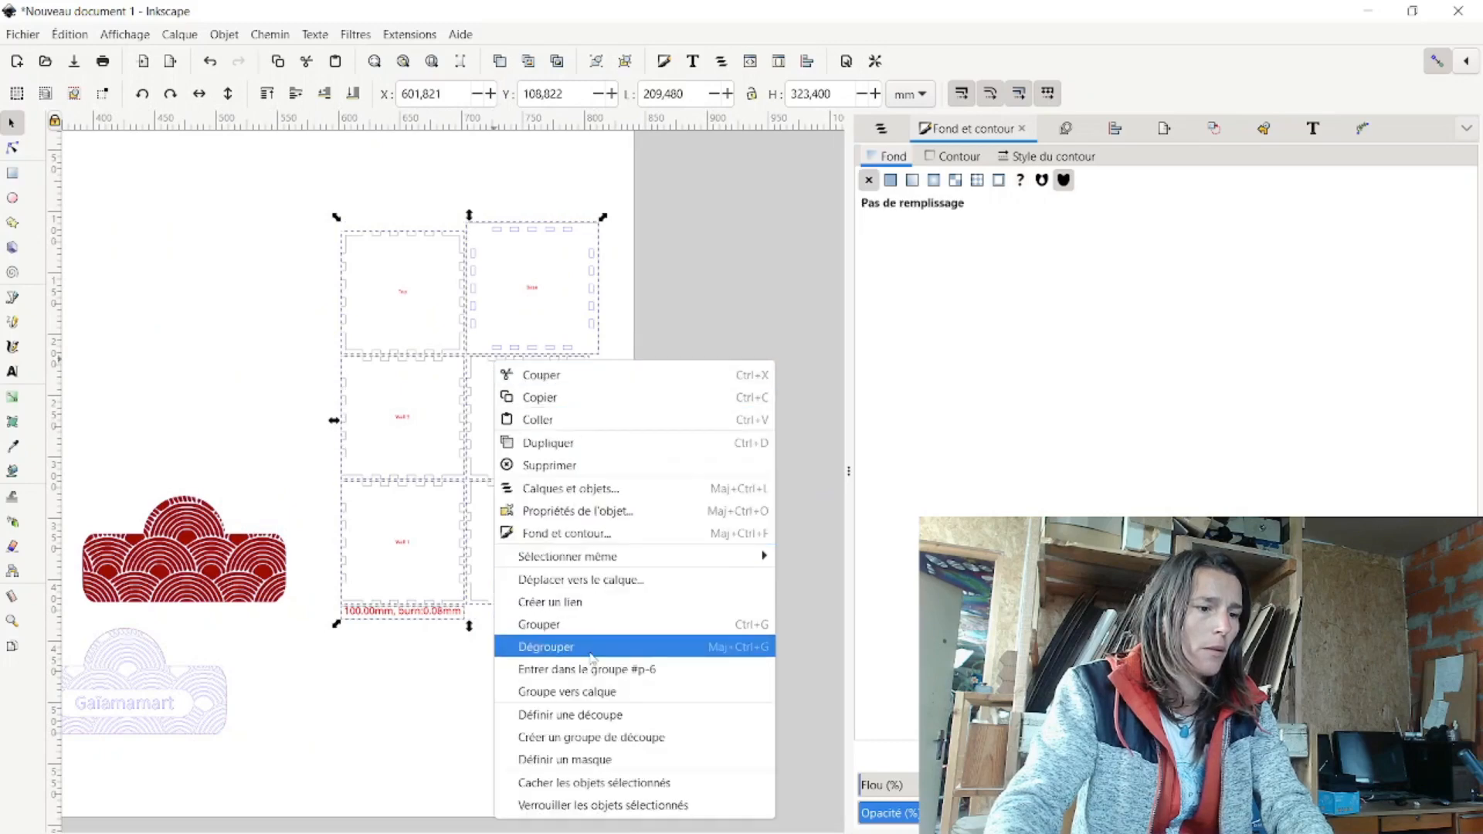
click(593, 646)
click(408, 306)
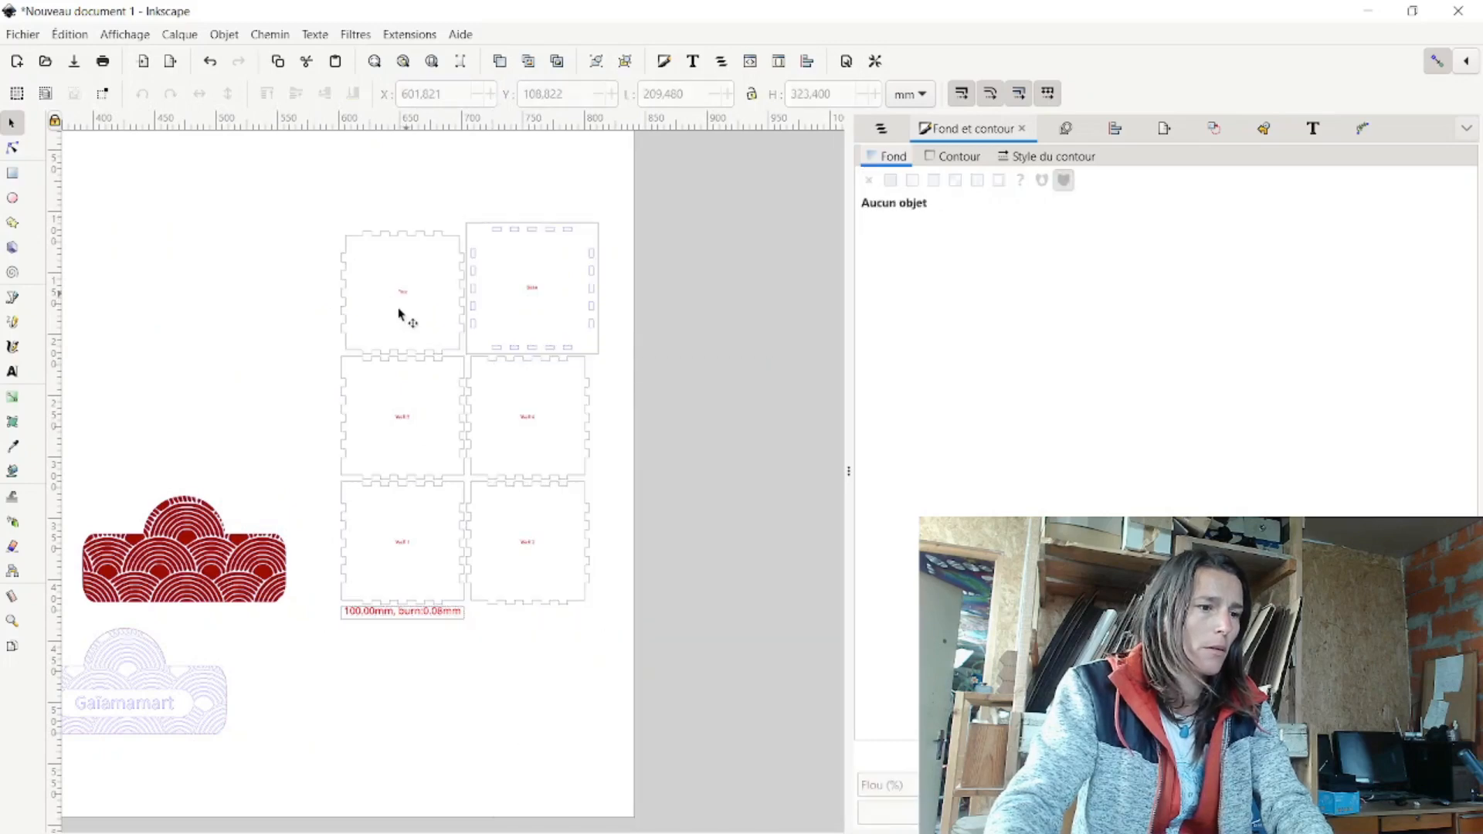
Delete the red "Base", "Top", "Wall 3" and "Wall 4" text labels from the upper four box panels
click(401, 293)
scroll(403, 293, up, 2)
drag(195, 248, 478, 360)
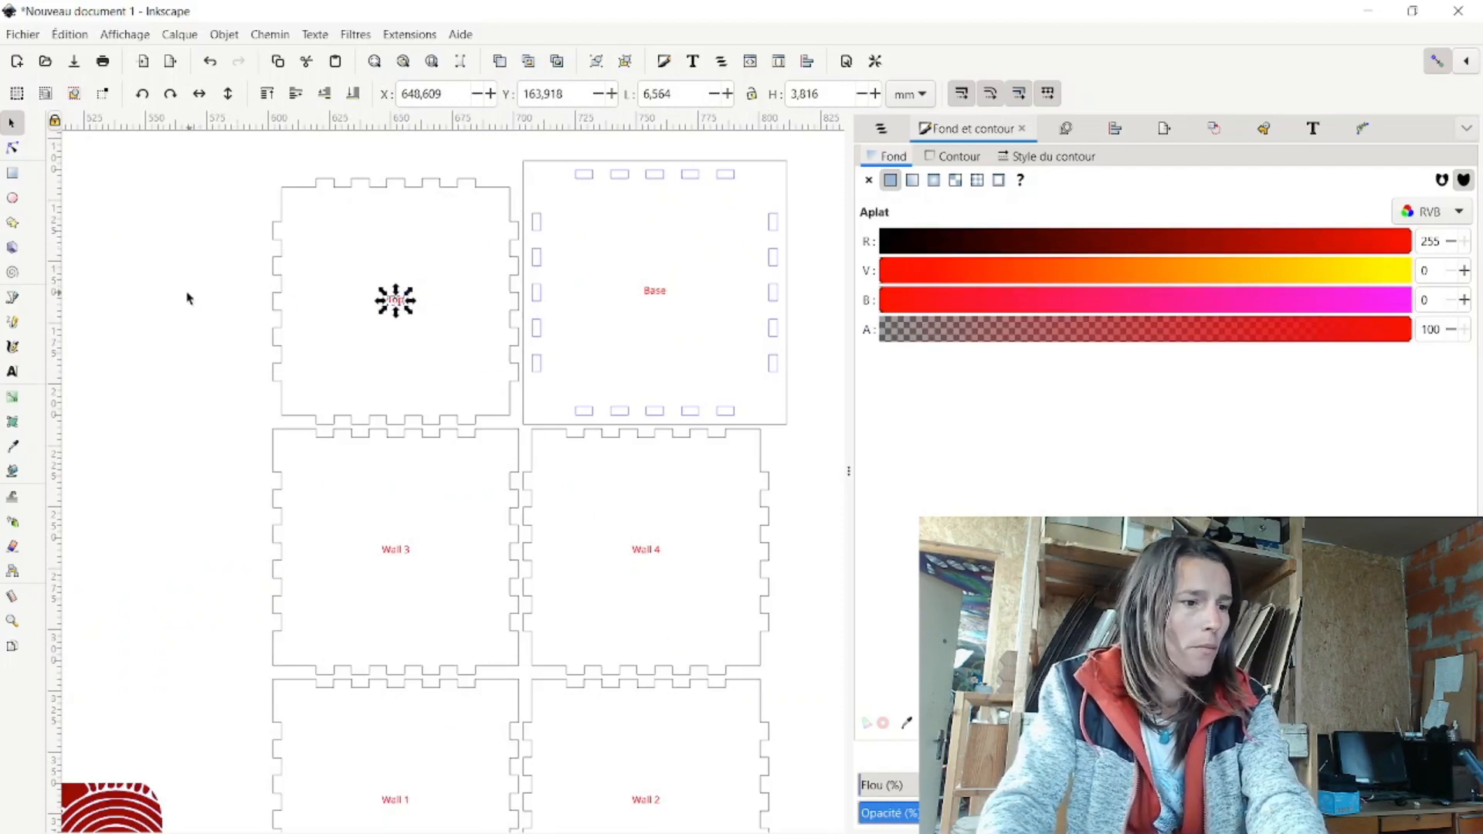
click(234, 299)
click(663, 298)
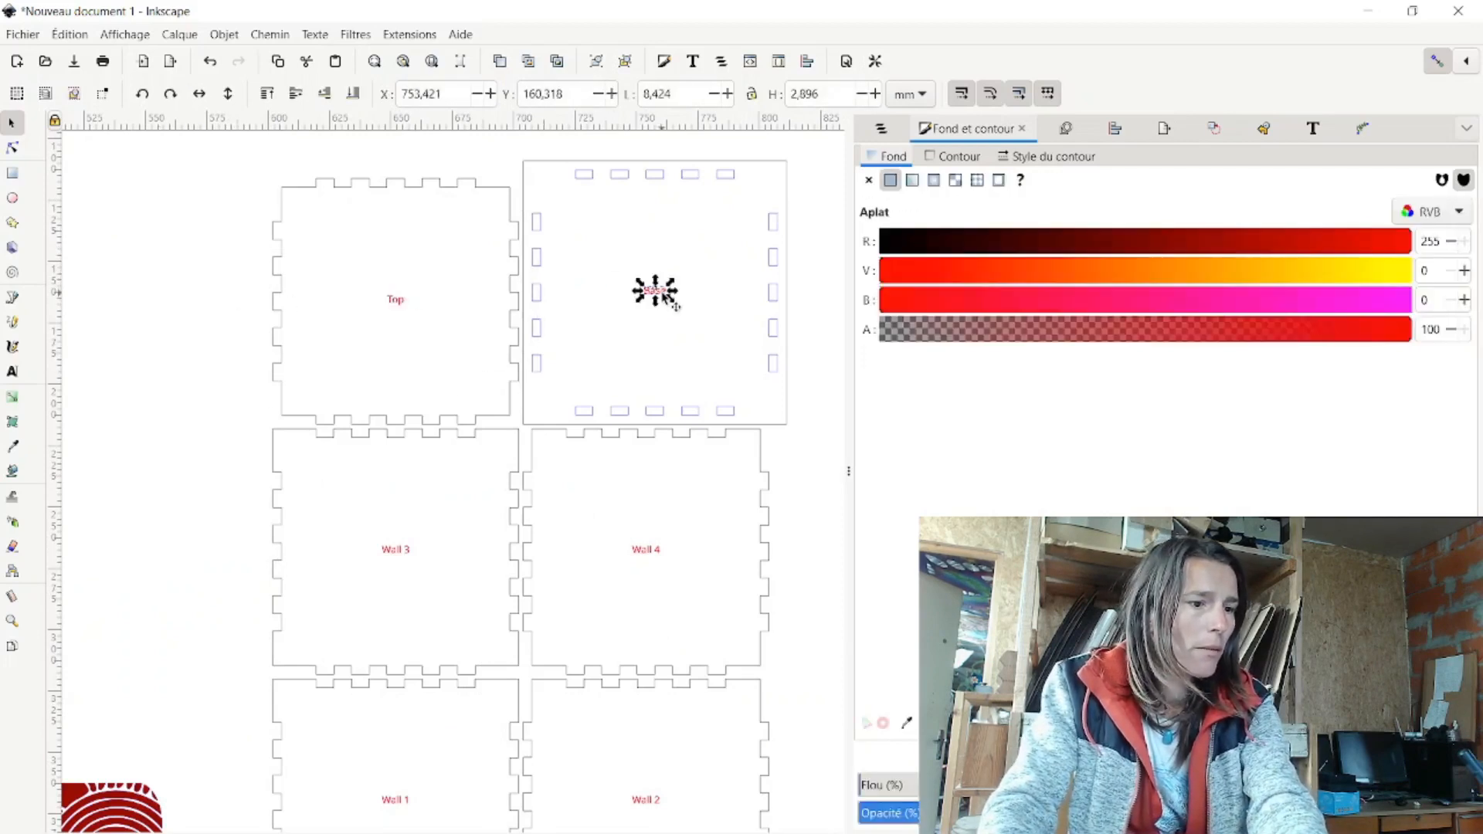
key(Delete)
click(396, 302)
key(Delete)
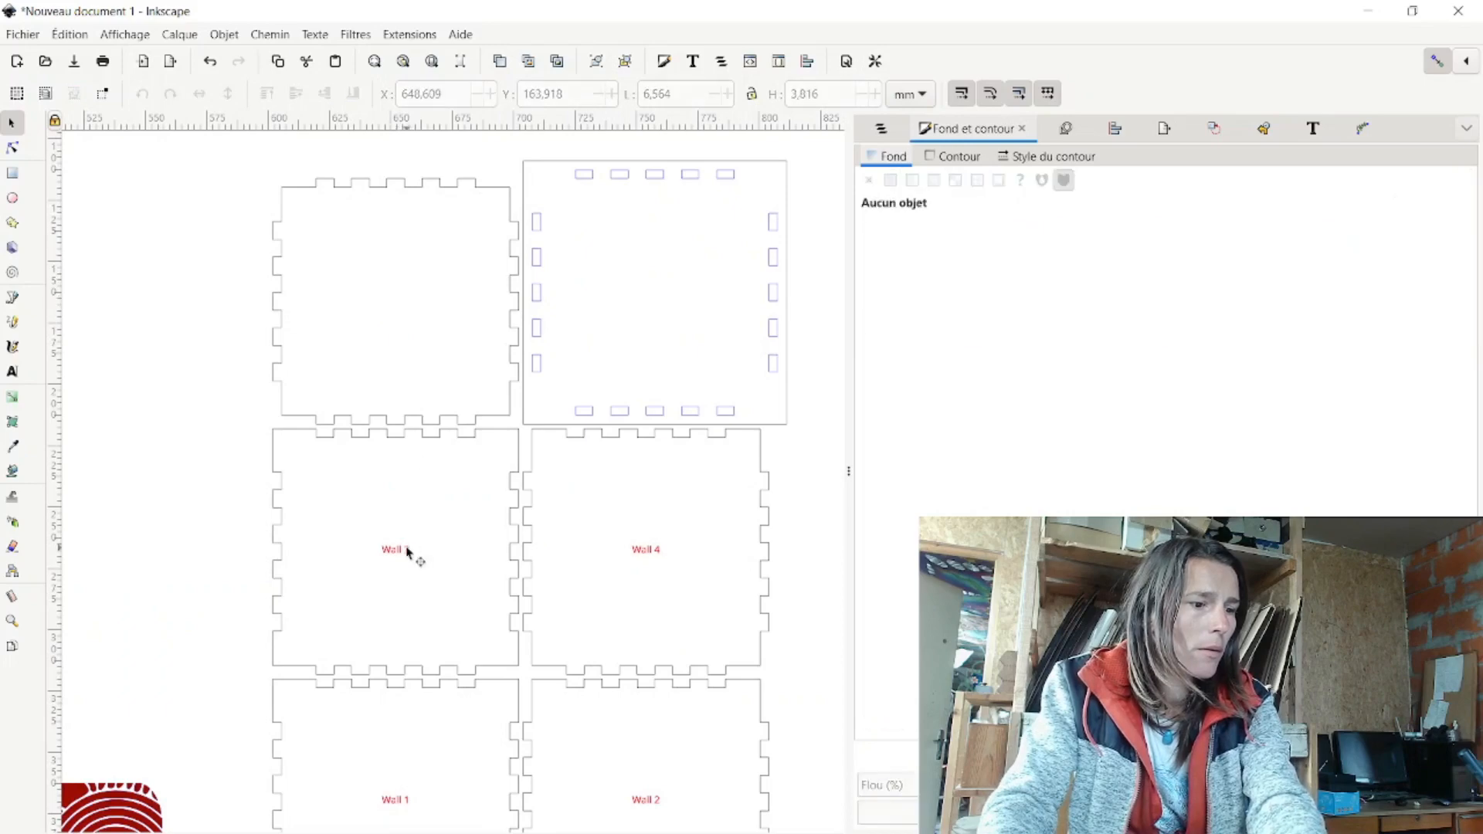
click(402, 550)
key(Delete)
click(657, 551)
key(Delete)
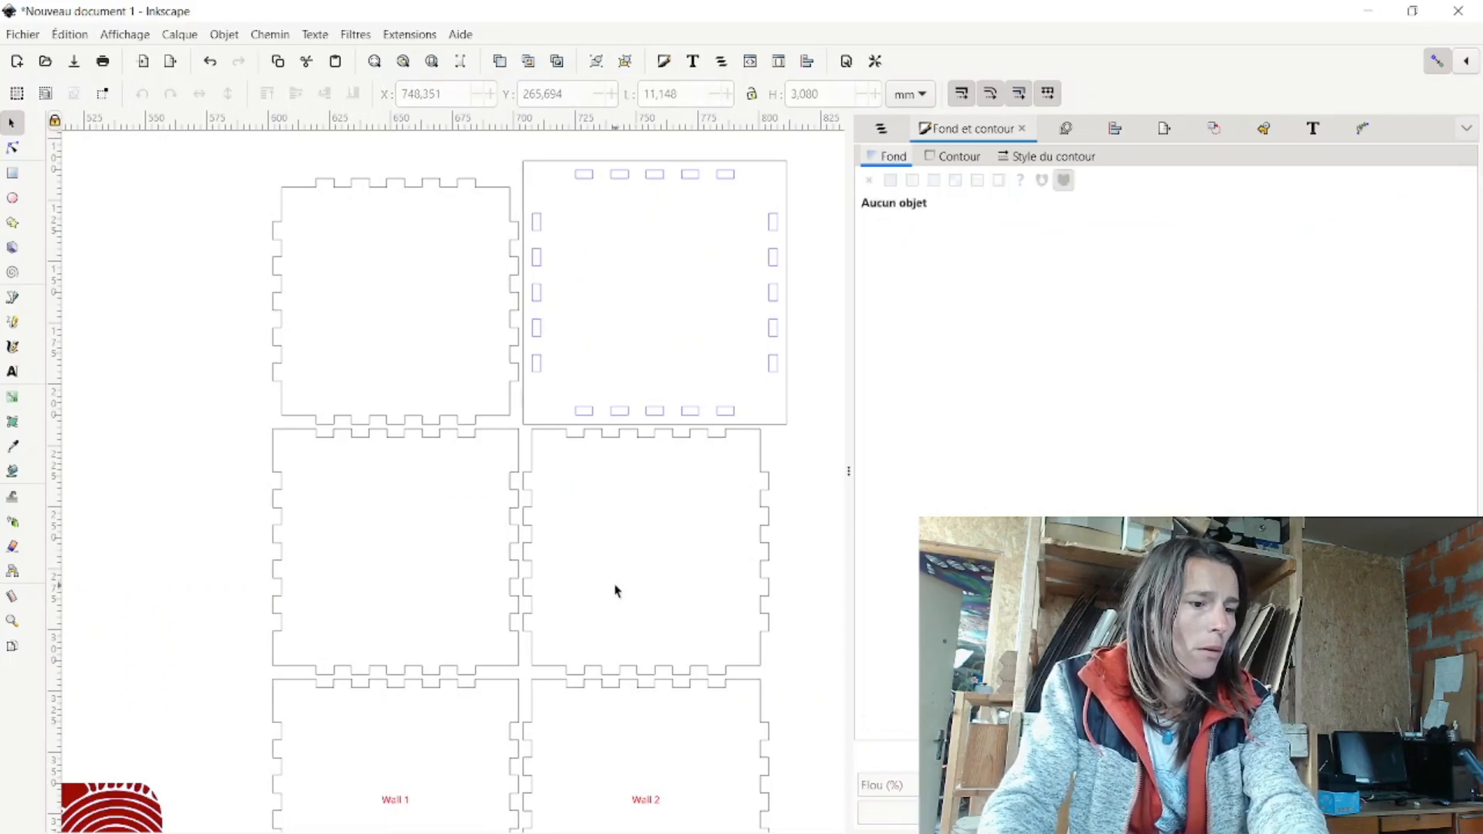
Delete the "Wall 1" and "Wall 2" labels and the "100.00mm, burn:0.08mm" calibration strip below the panels
scroll(616, 589, down, 5)
click(399, 576)
key(Delete)
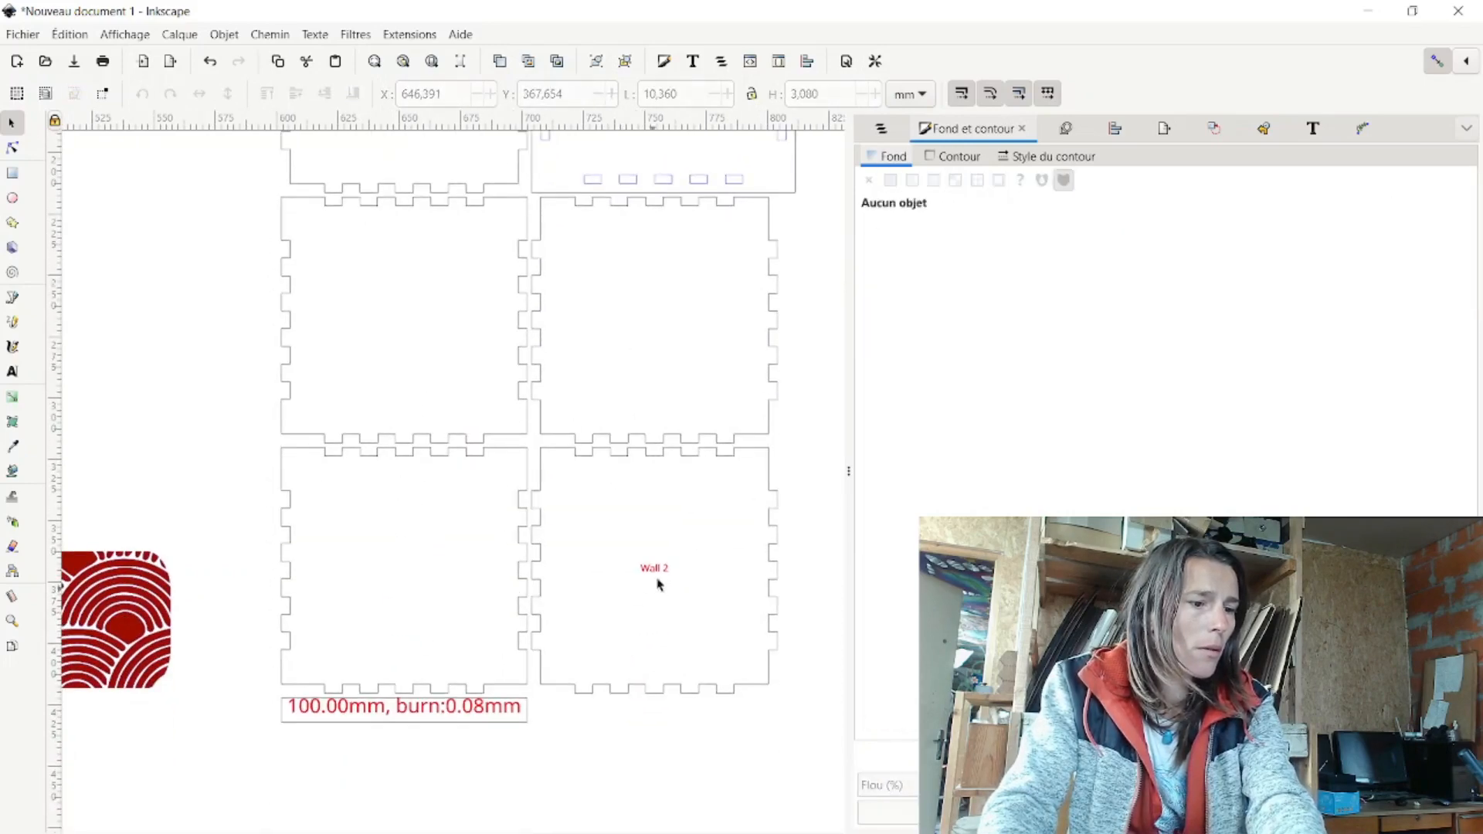
click(657, 576)
key(Delete)
click(460, 722)
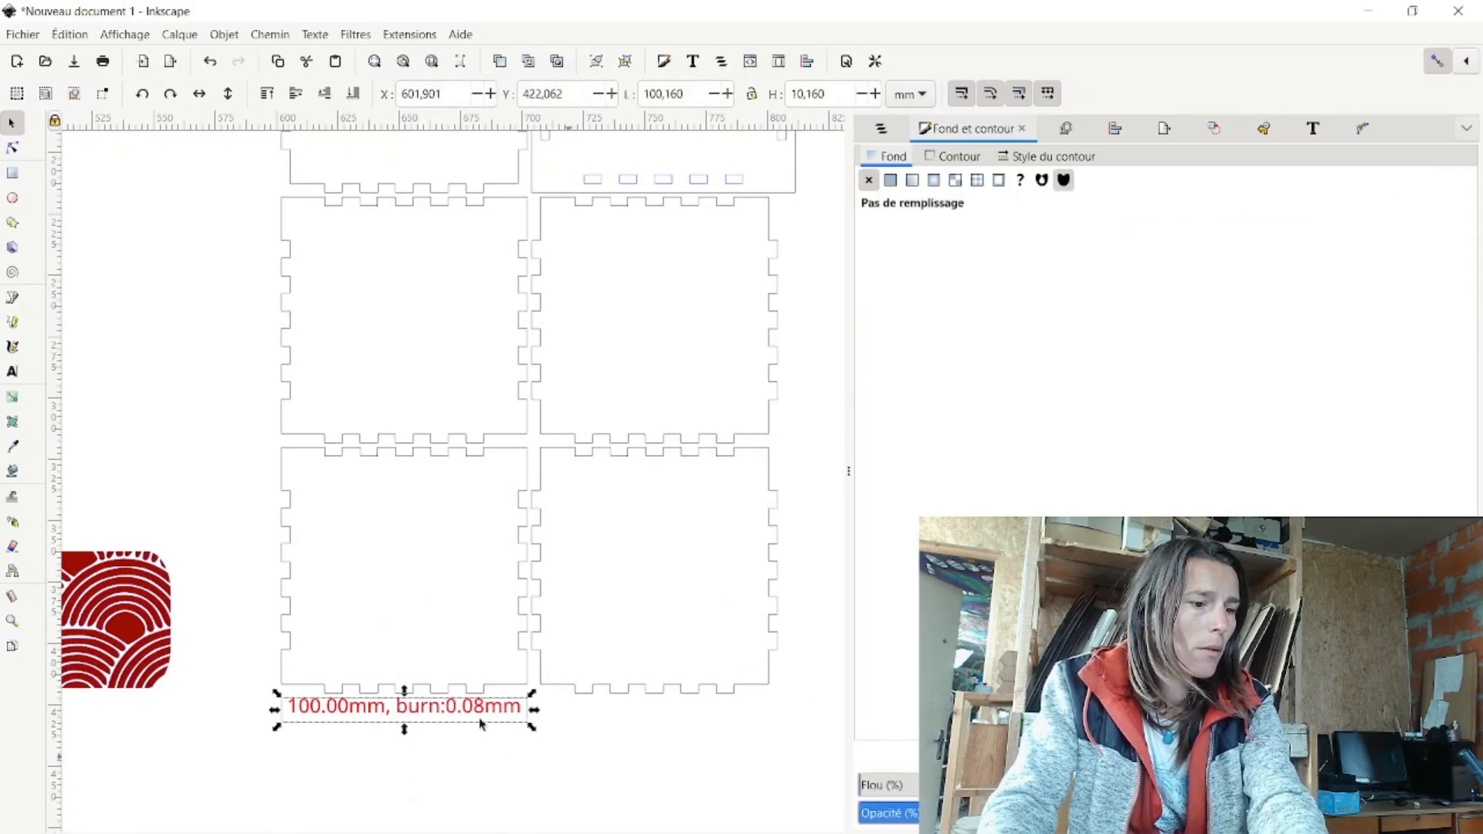
drag(574, 763, 231, 688)
key(Delete)
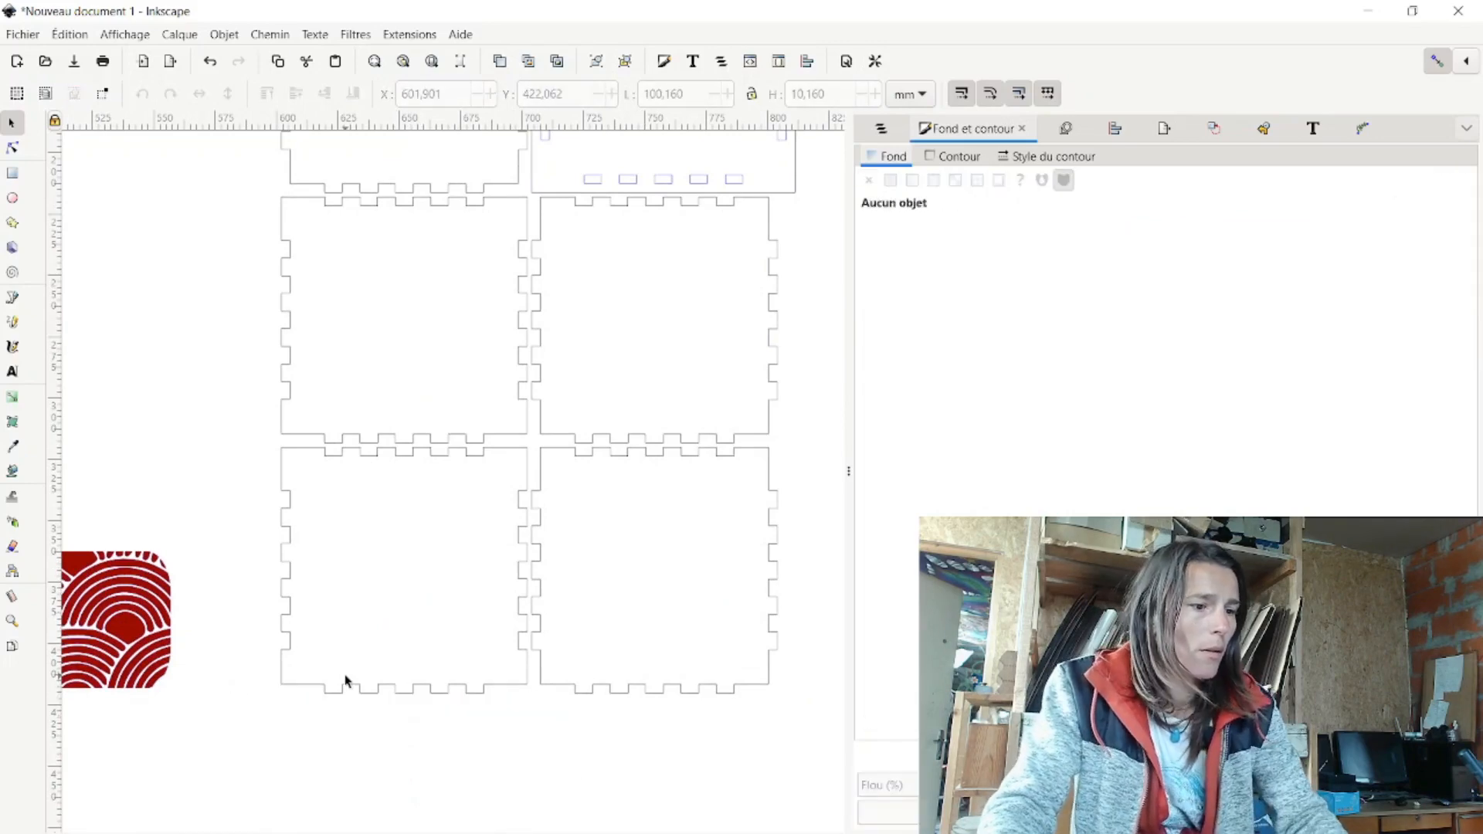
Move the slotted base panel with all its slots above the other panels, to about X 591 mm, Y -50 mm
scroll(348, 680, down, 7)
scroll(347, 680, up, 4)
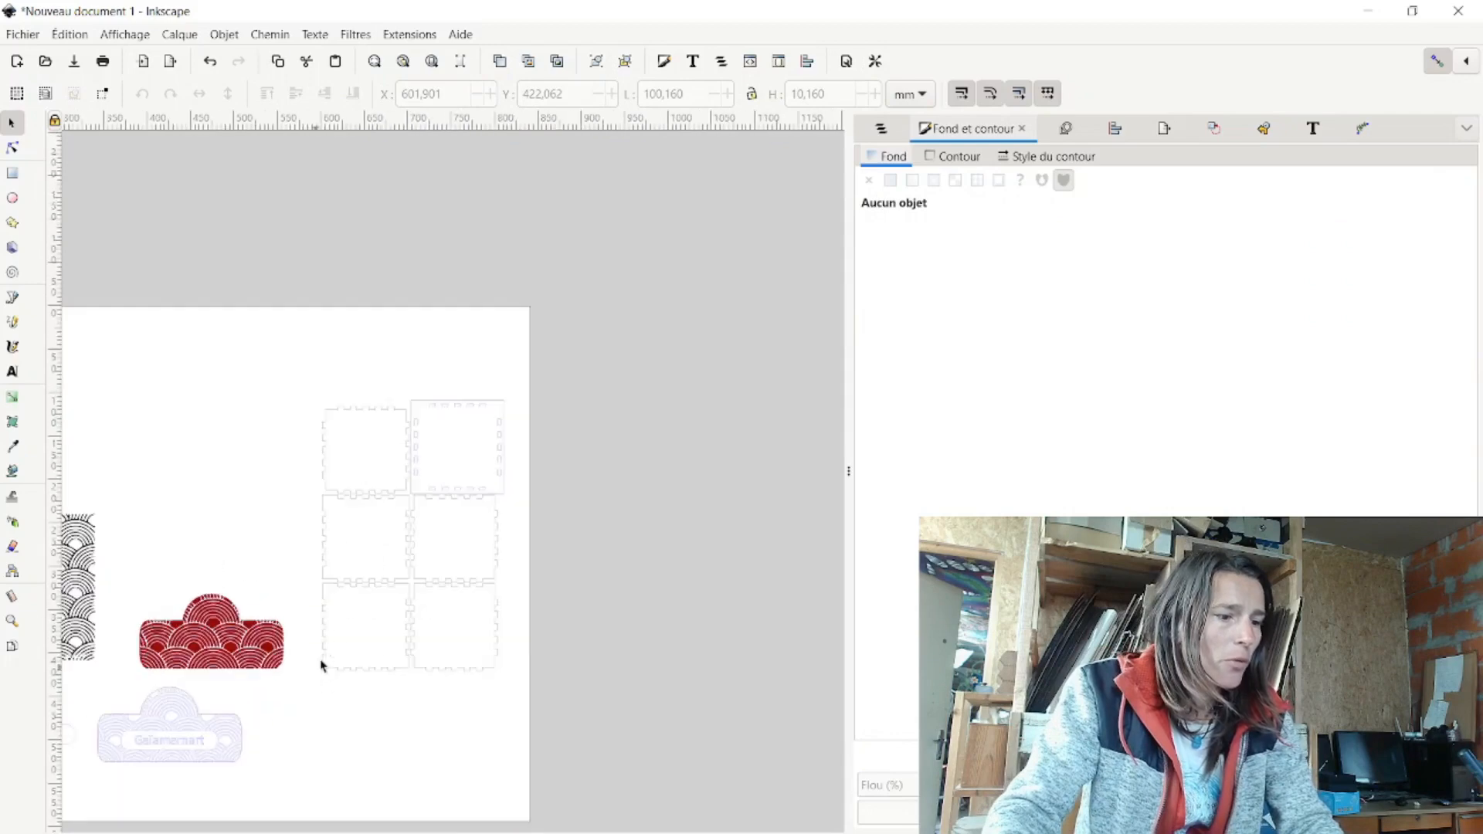
scroll(103, 619, down, 3)
scroll(208, 564, up, 3)
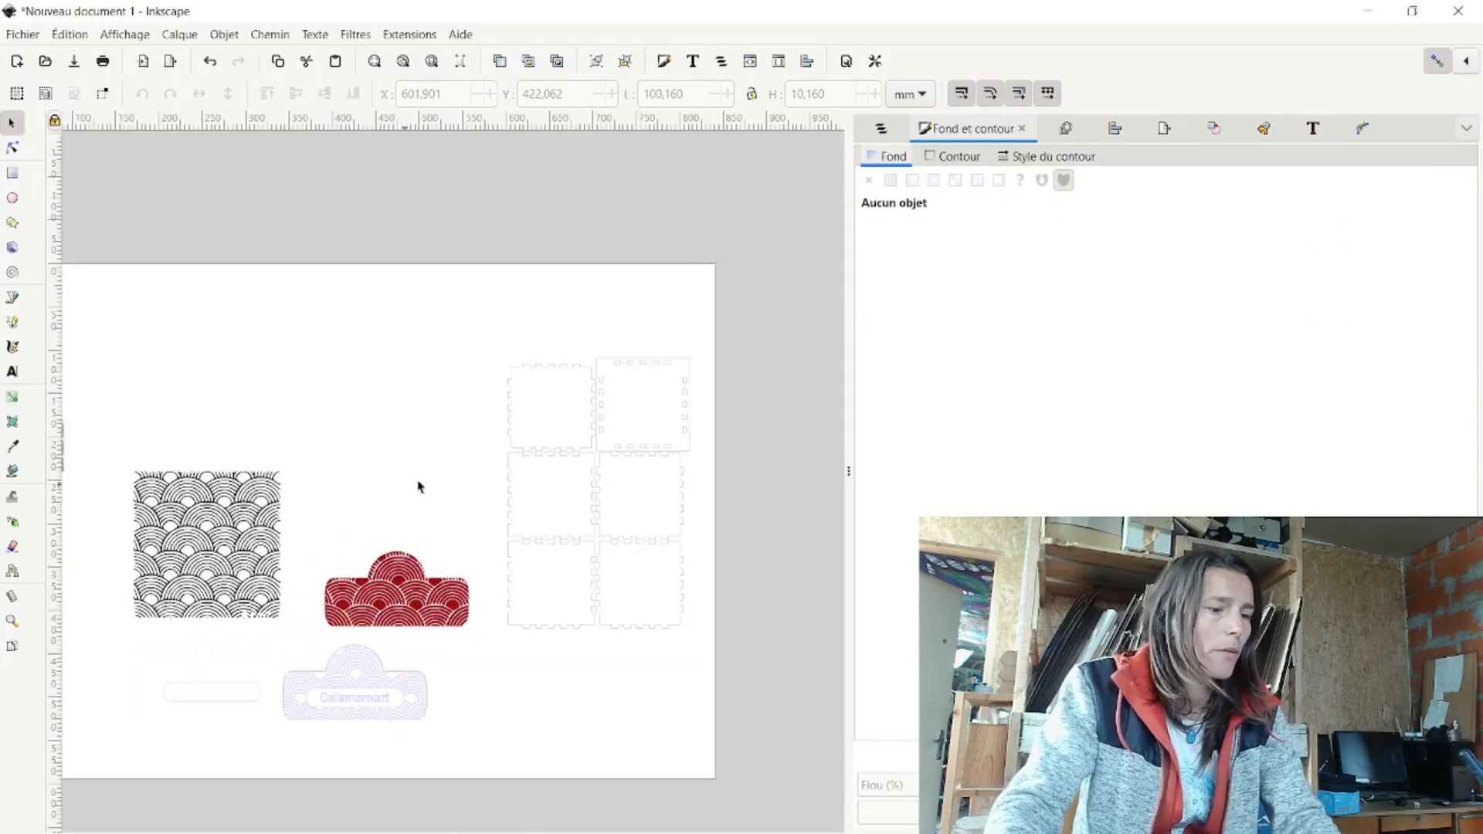
click(685, 381)
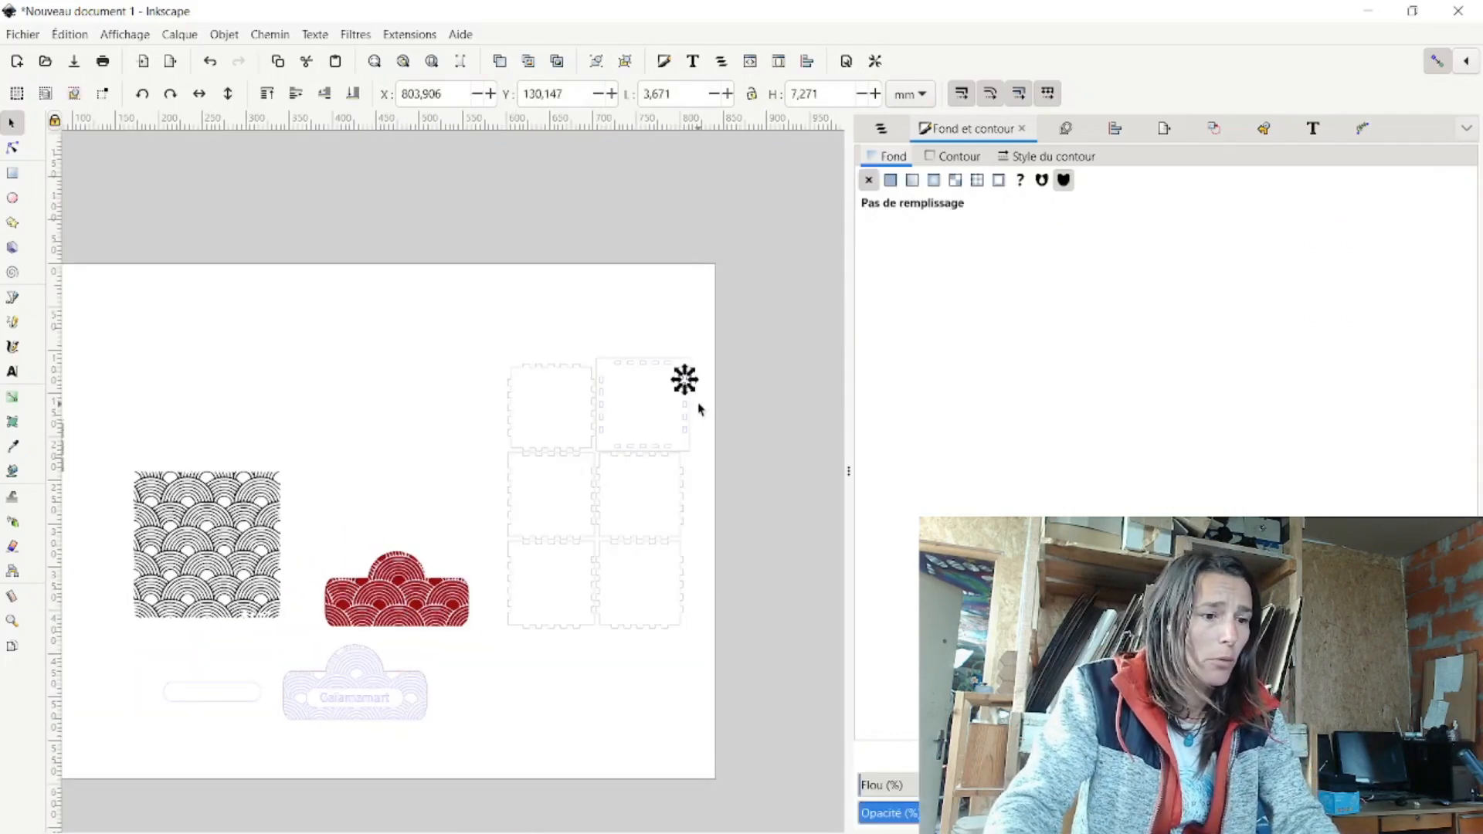
scroll(699, 406, up, 3)
drag(721, 553, 404, 224)
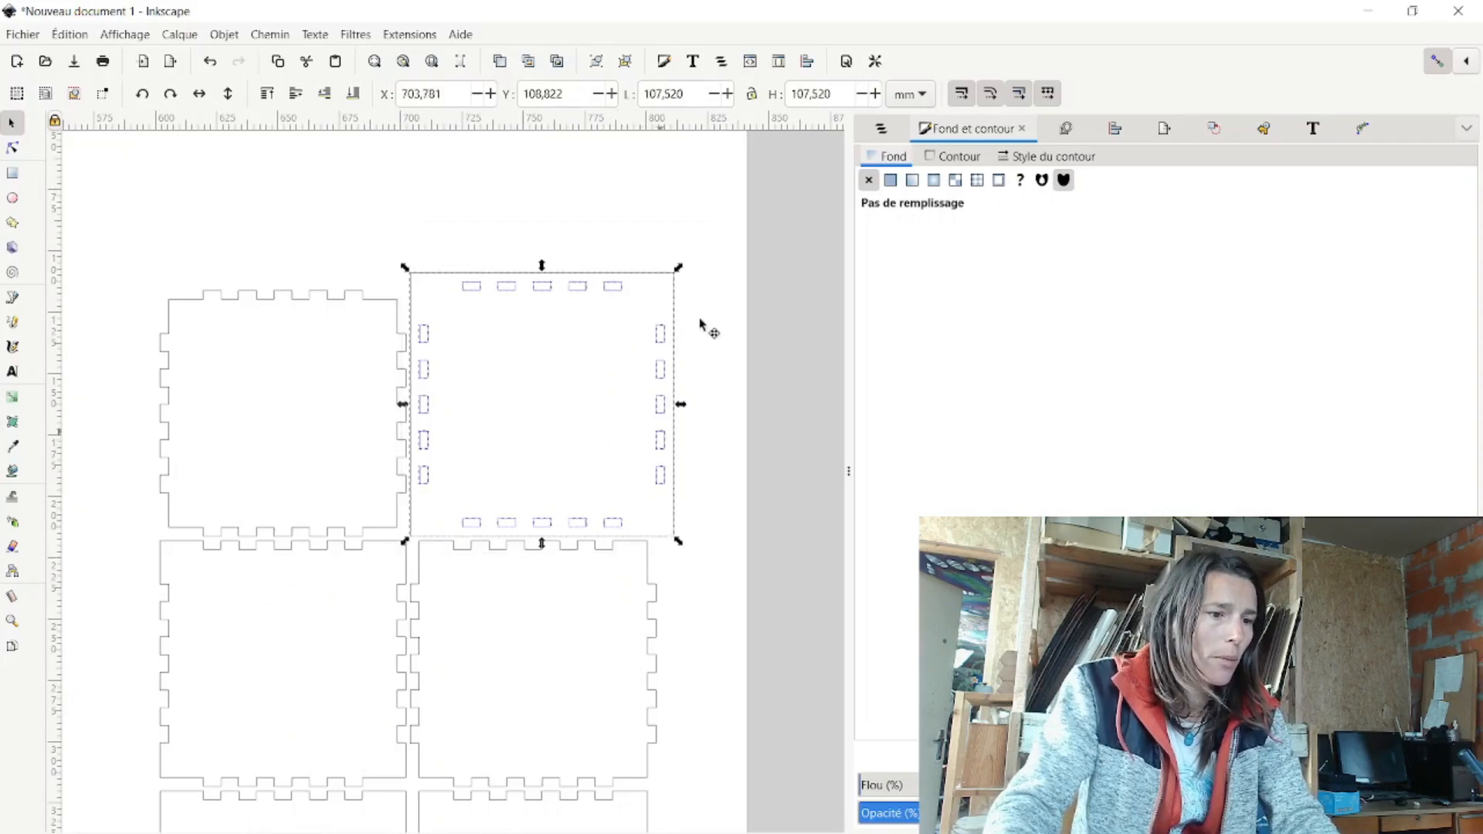
drag(702, 325, 800, 133)
scroll(710, 348, down, 4)
scroll(686, 340, up, 2)
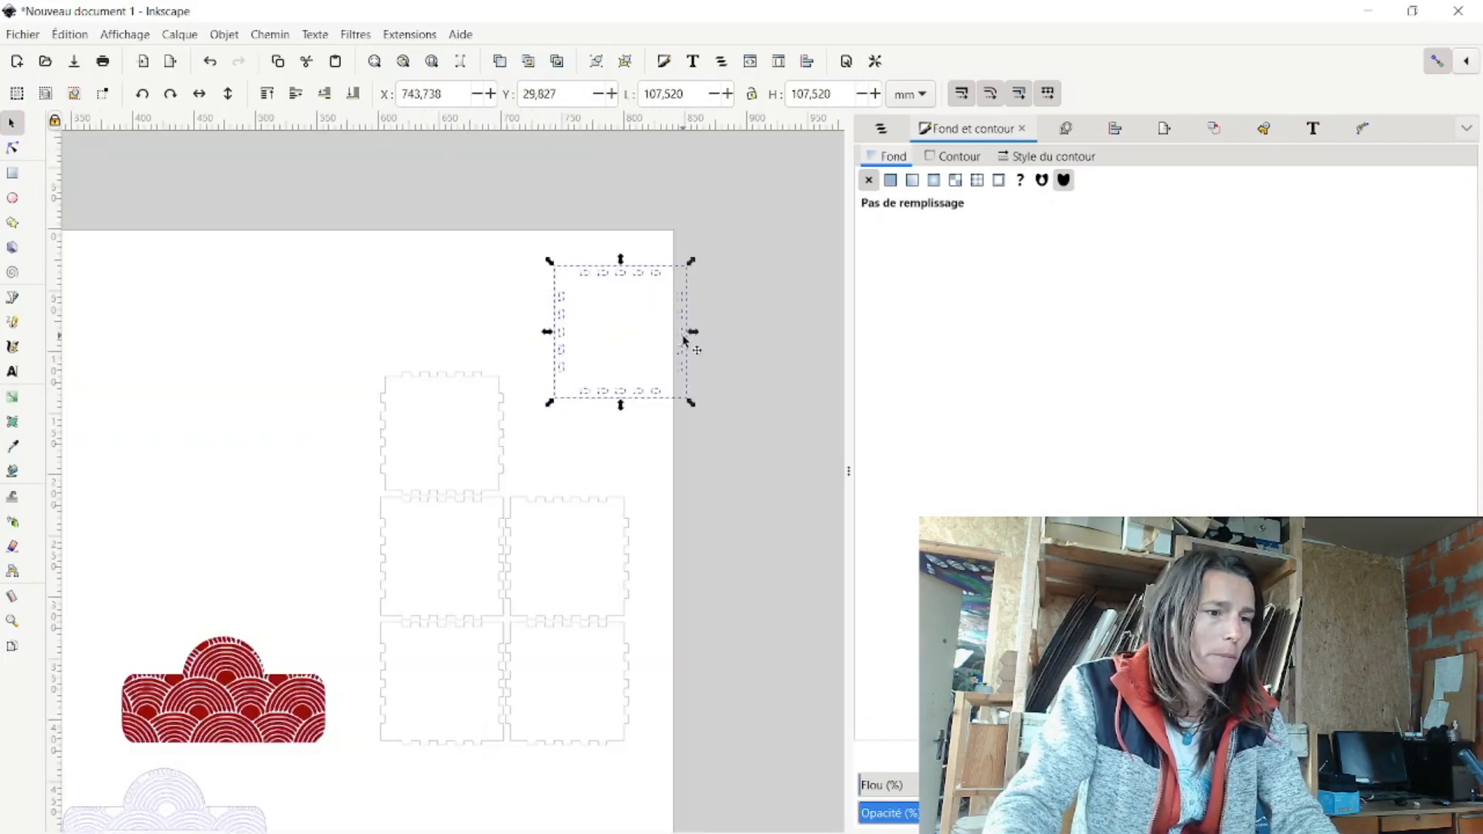
drag(684, 340, 497, 242)
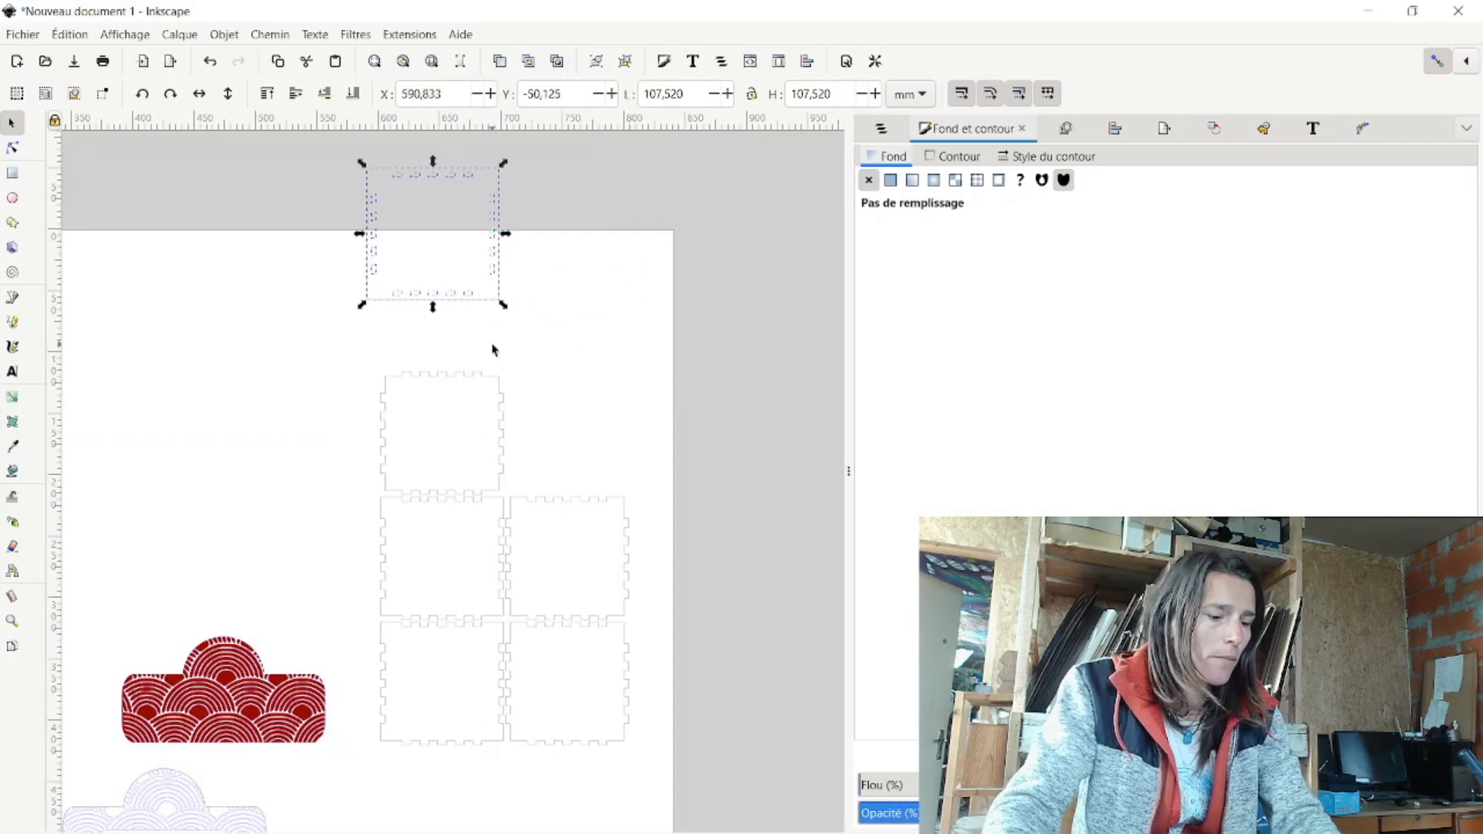
scroll(551, 578, up, 3)
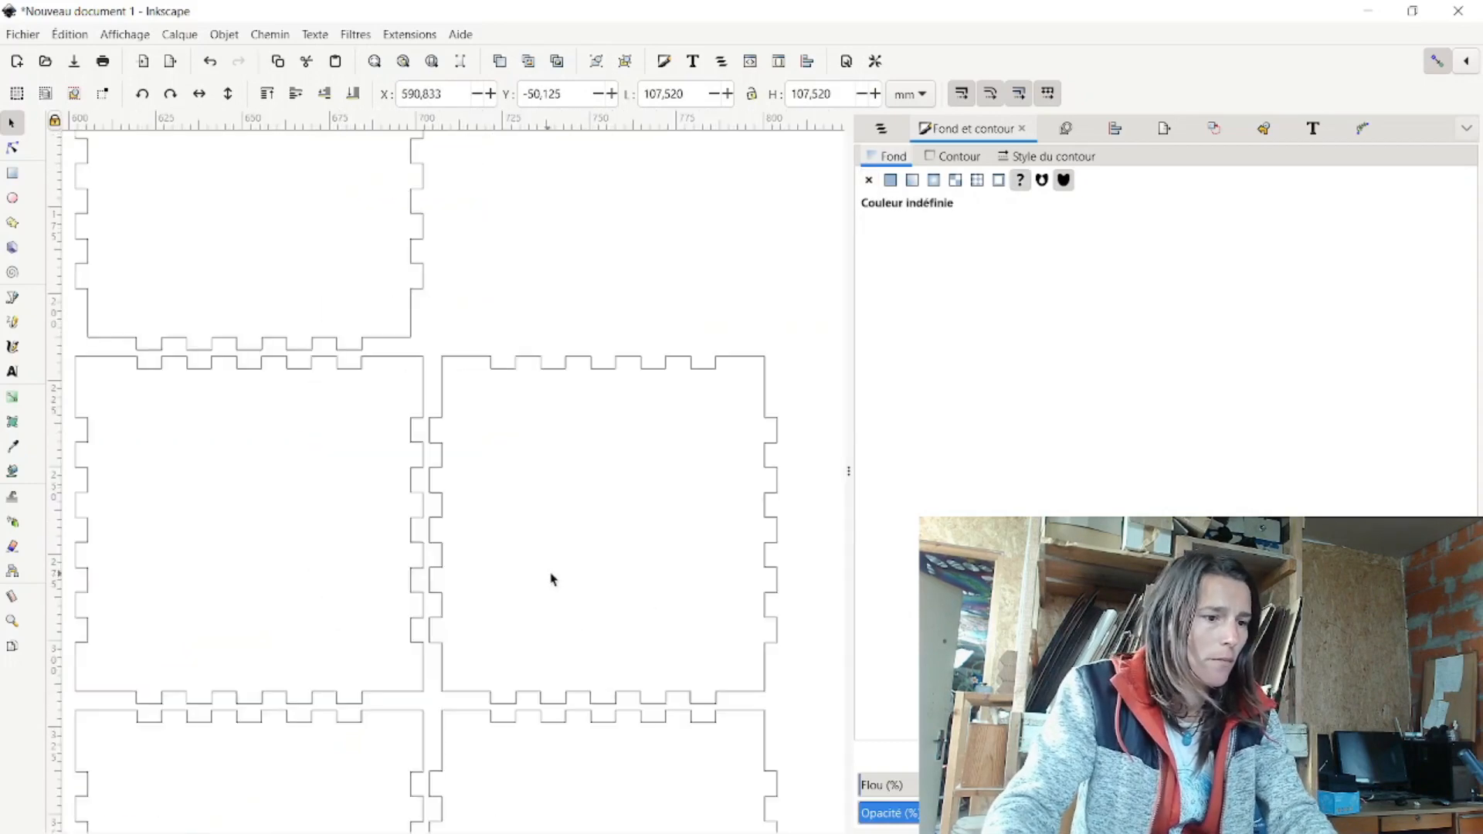
scroll(559, 575, down, 3)
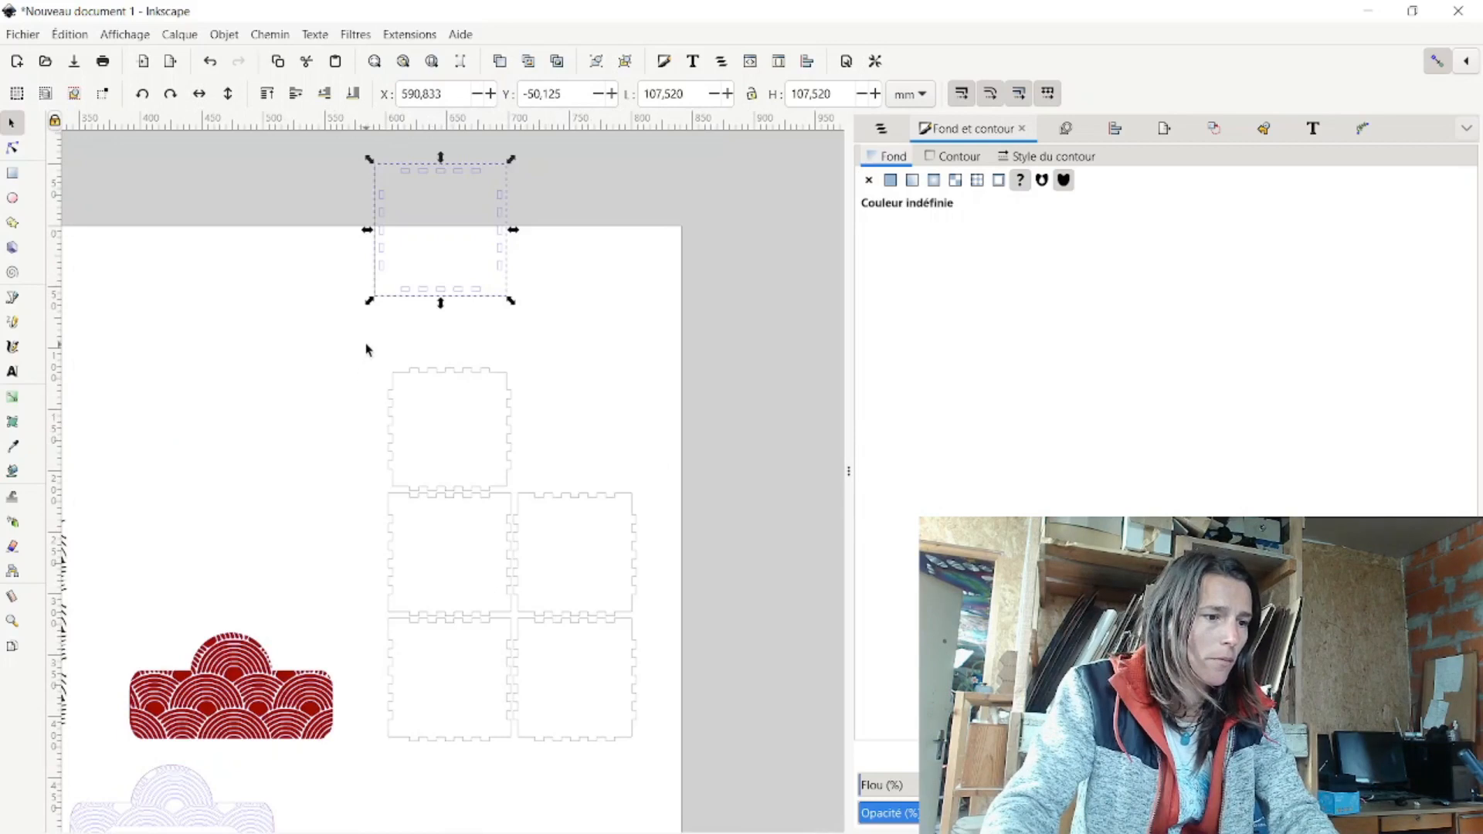
drag(367, 345, 683, 773)
click(623, 581)
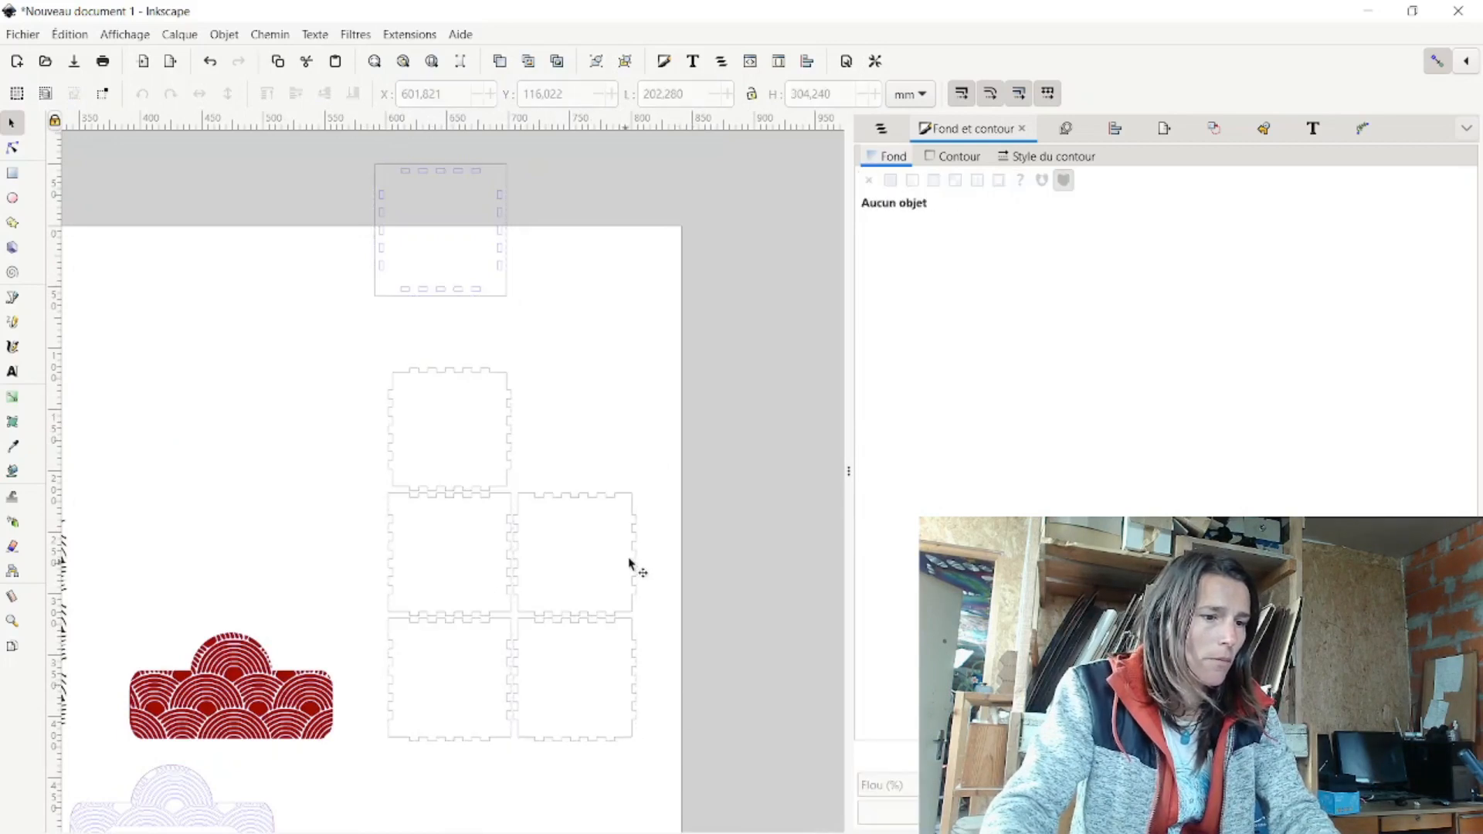
drag(682, 523, 692, 499)
key(ctrl+z)
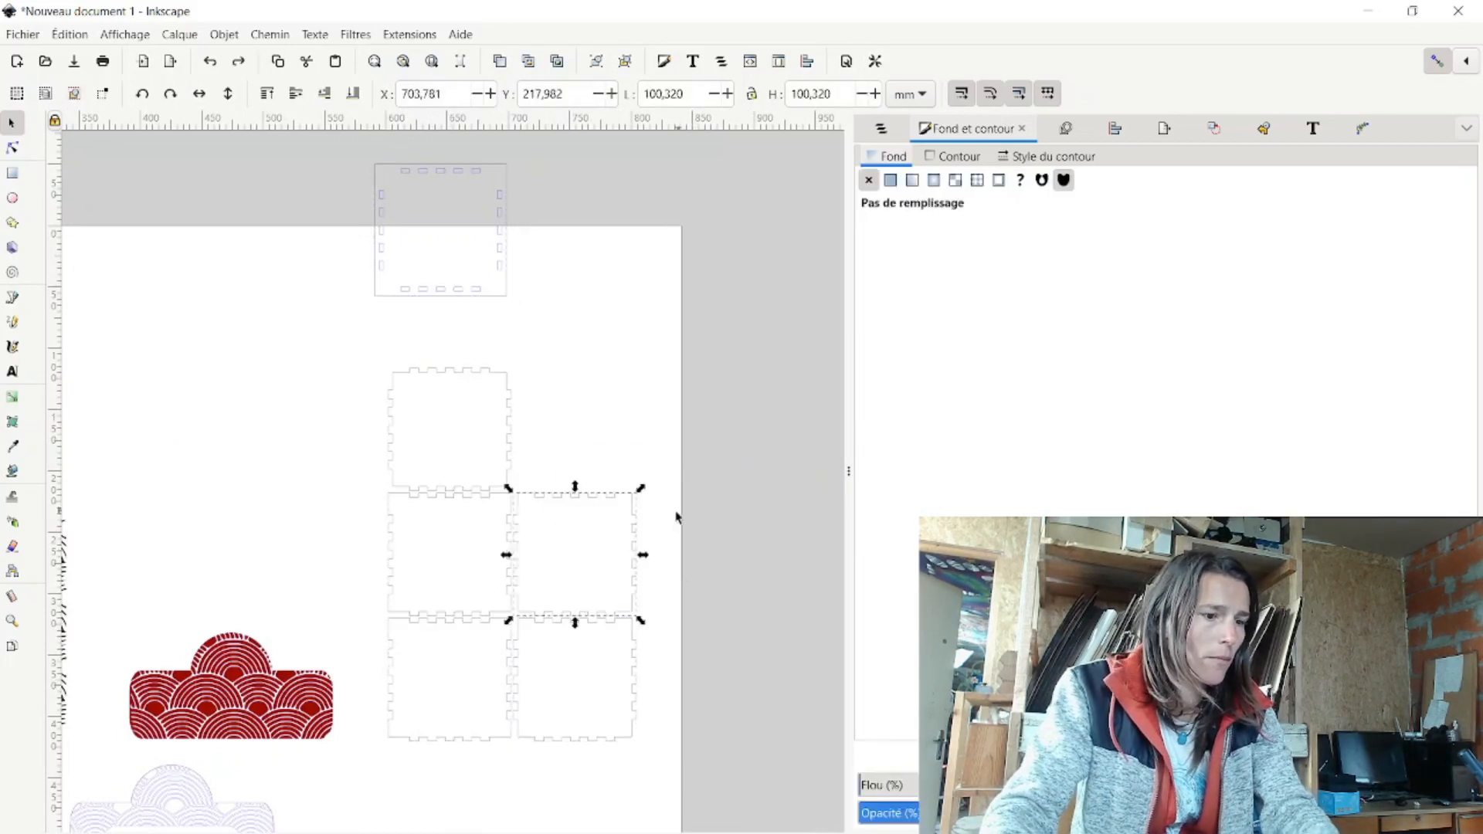
Move the black arcs pattern onto the box panels and scale it down to about 94 mm square
scroll(594, 590, down, 2)
scroll(394, 651, up, 1)
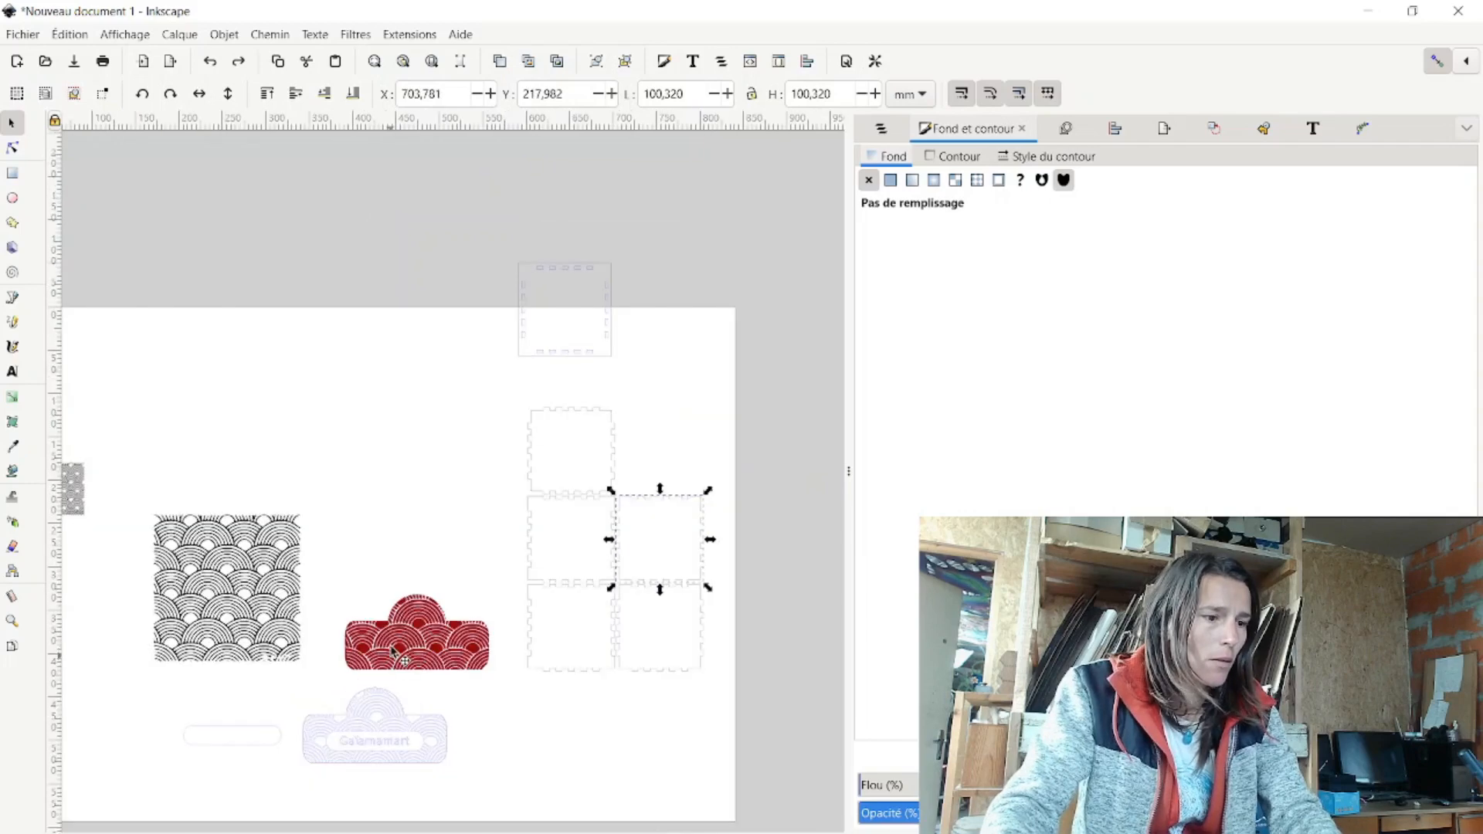
click(205, 616)
drag(224, 622, 539, 476)
scroll(683, 572, up, 3)
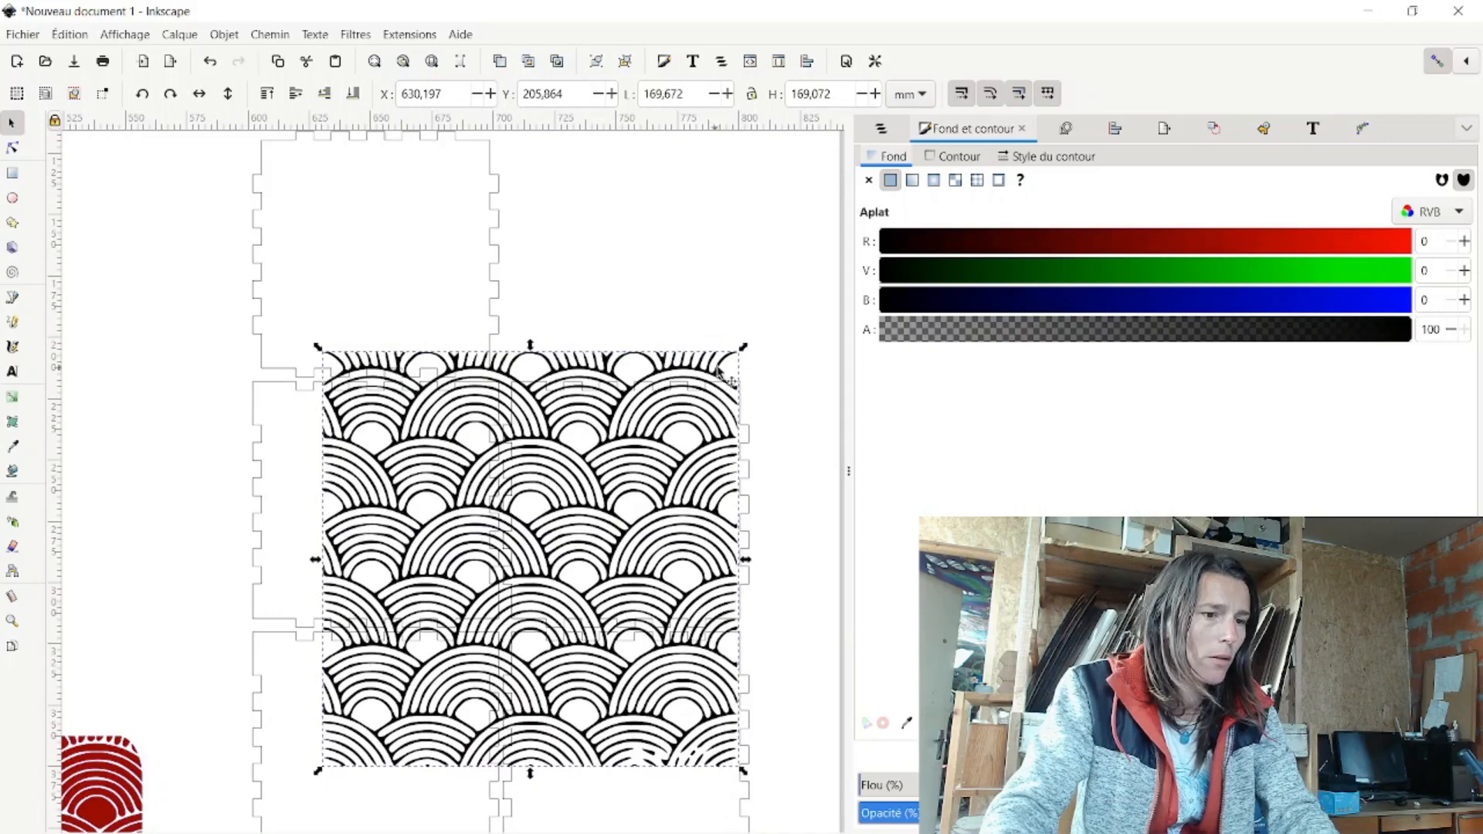
drag(740, 351, 554, 537)
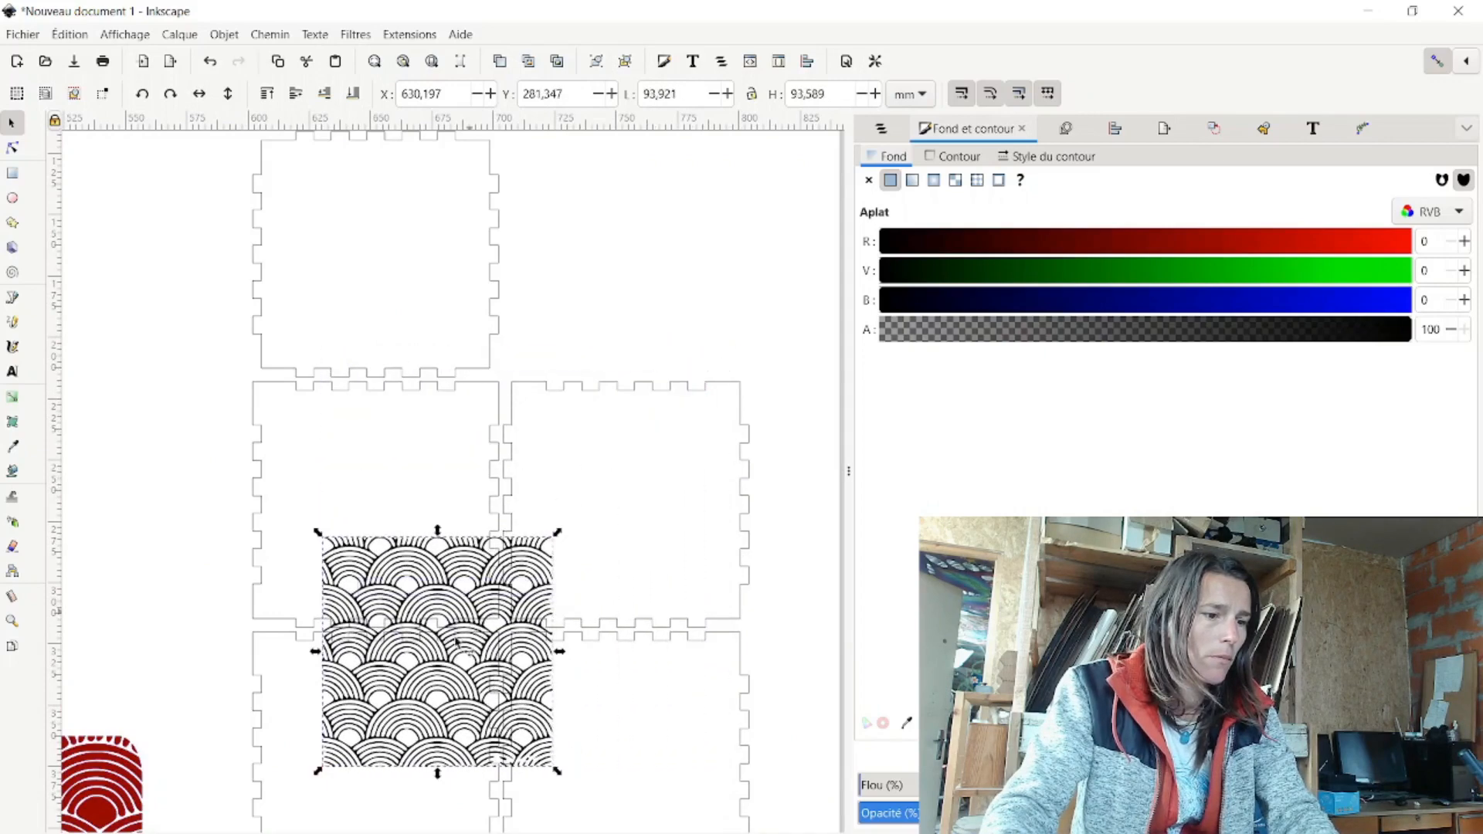
Place the arcs pattern over the right wall panel of the middle row, enlarge it to about 100 × 99.7 mm and centre it there
drag(452, 654, 644, 500)
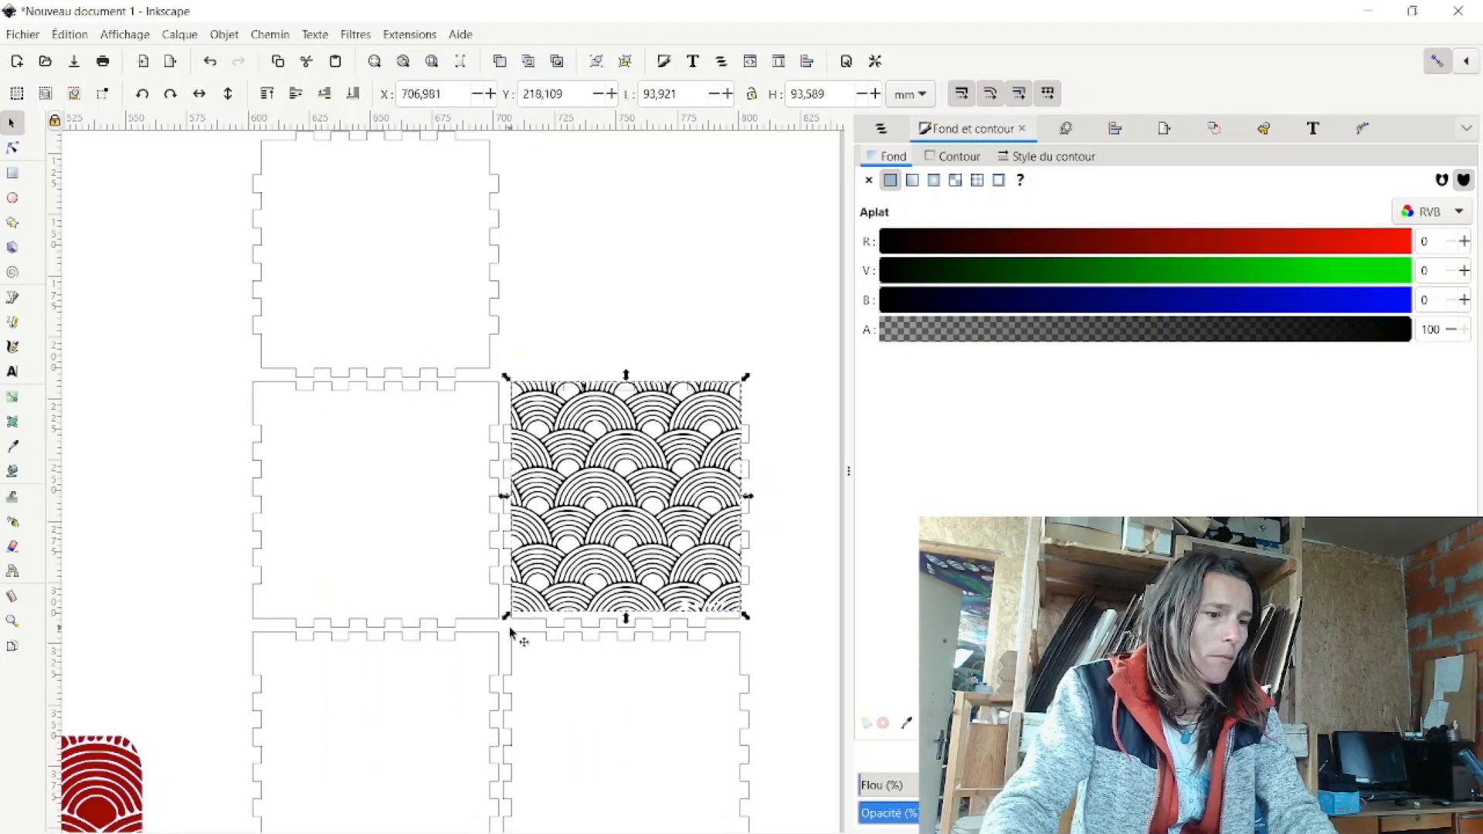
drag(506, 619, 489, 638)
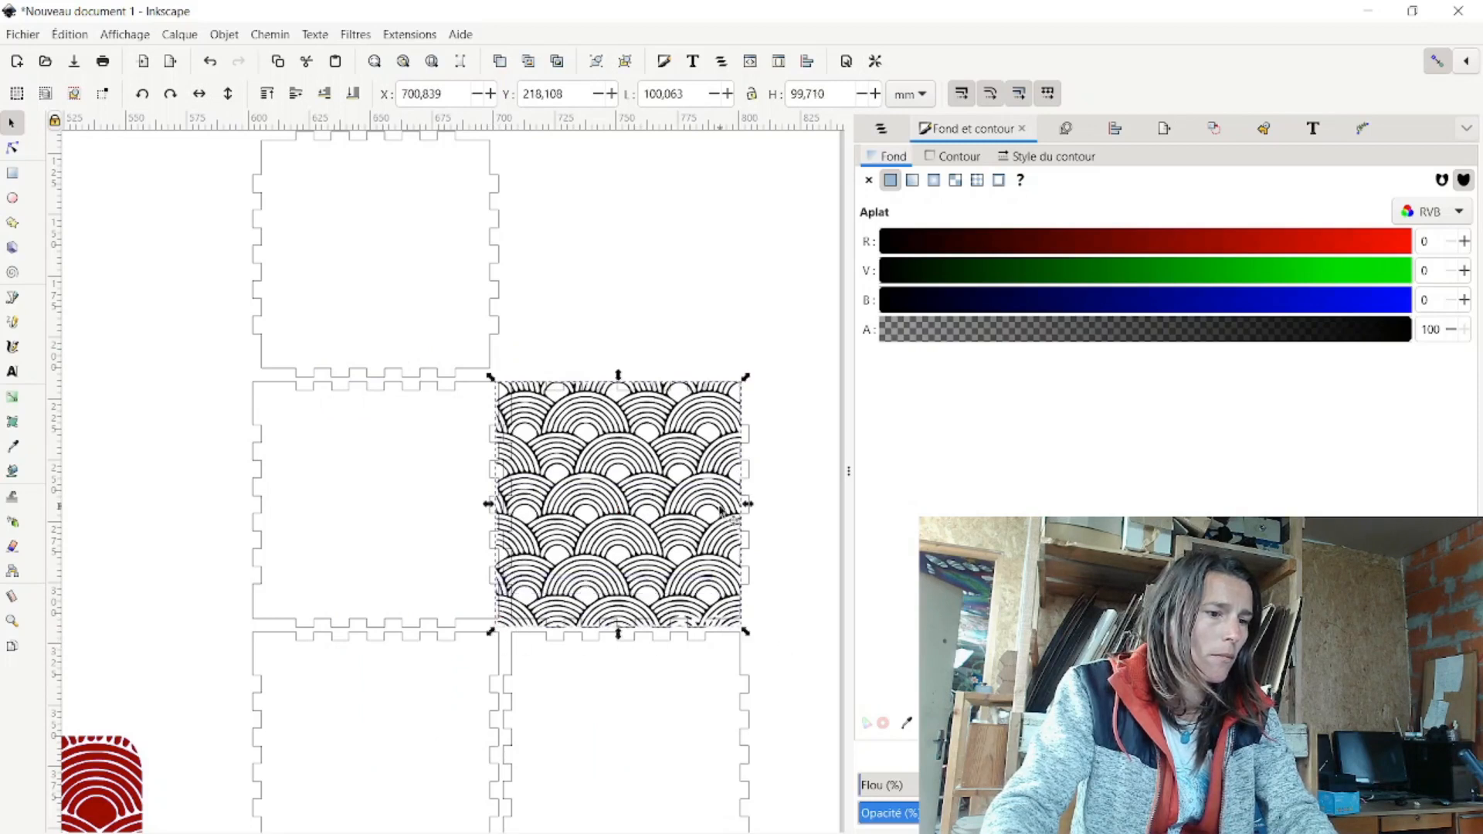
drag(601, 489, 617, 489)
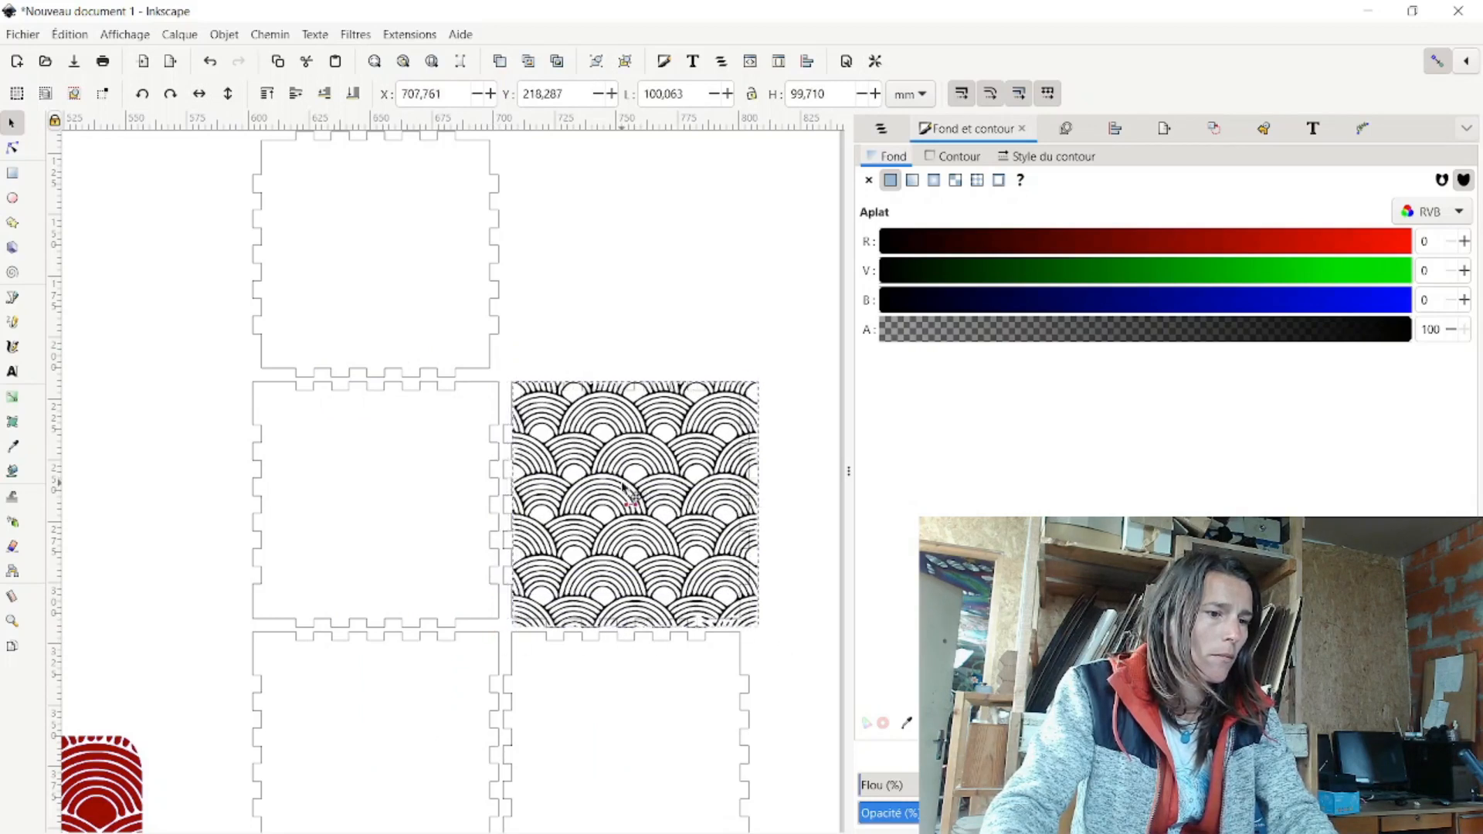
drag(674, 538, 667, 537)
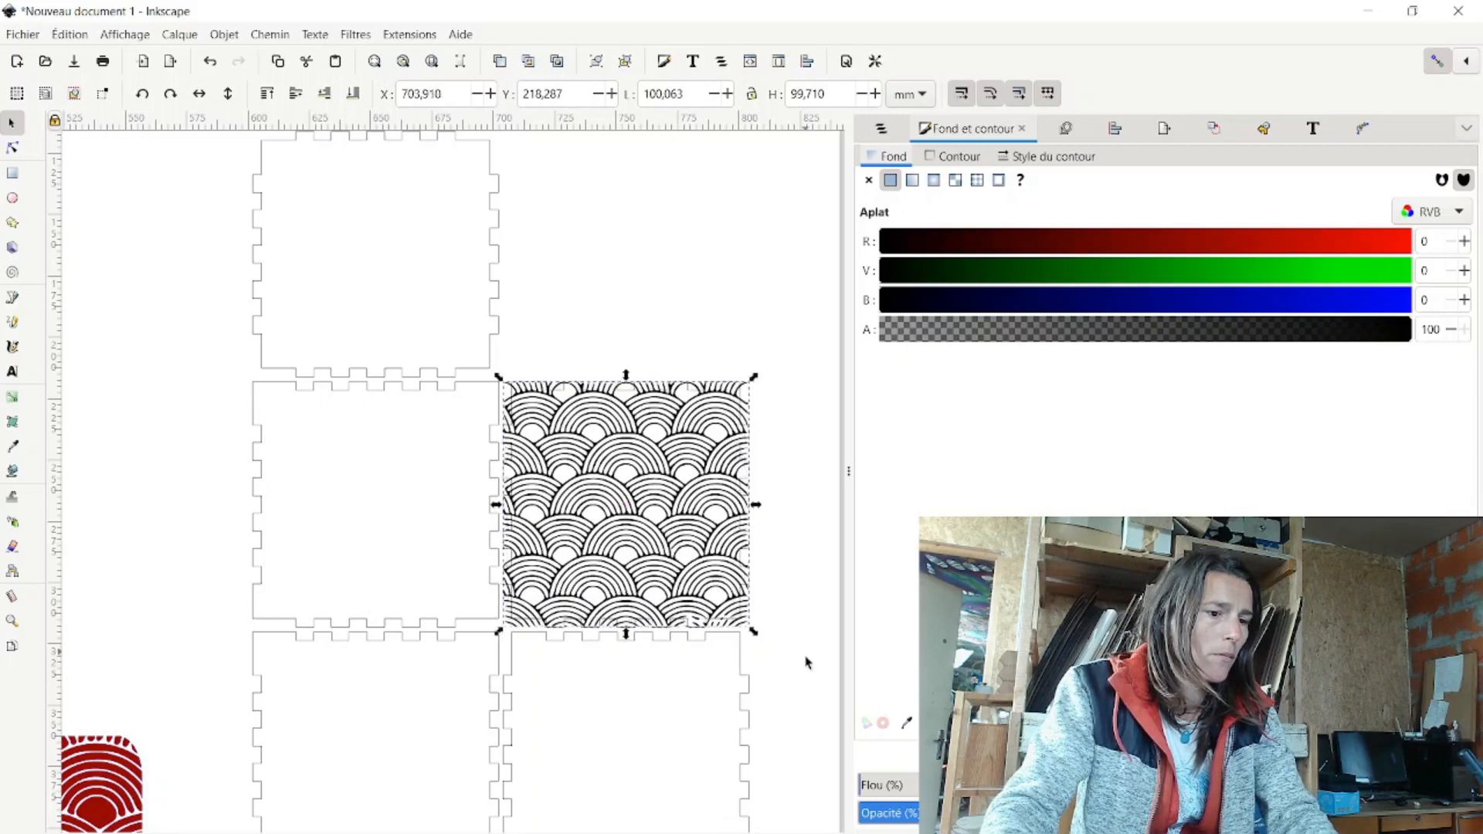
Move the arcs pattern and its panel outline above the red label and place a duplicate beside them at about X 457, Y 113 mm
drag(806, 663, 491, 353)
scroll(513, 424, down, 3)
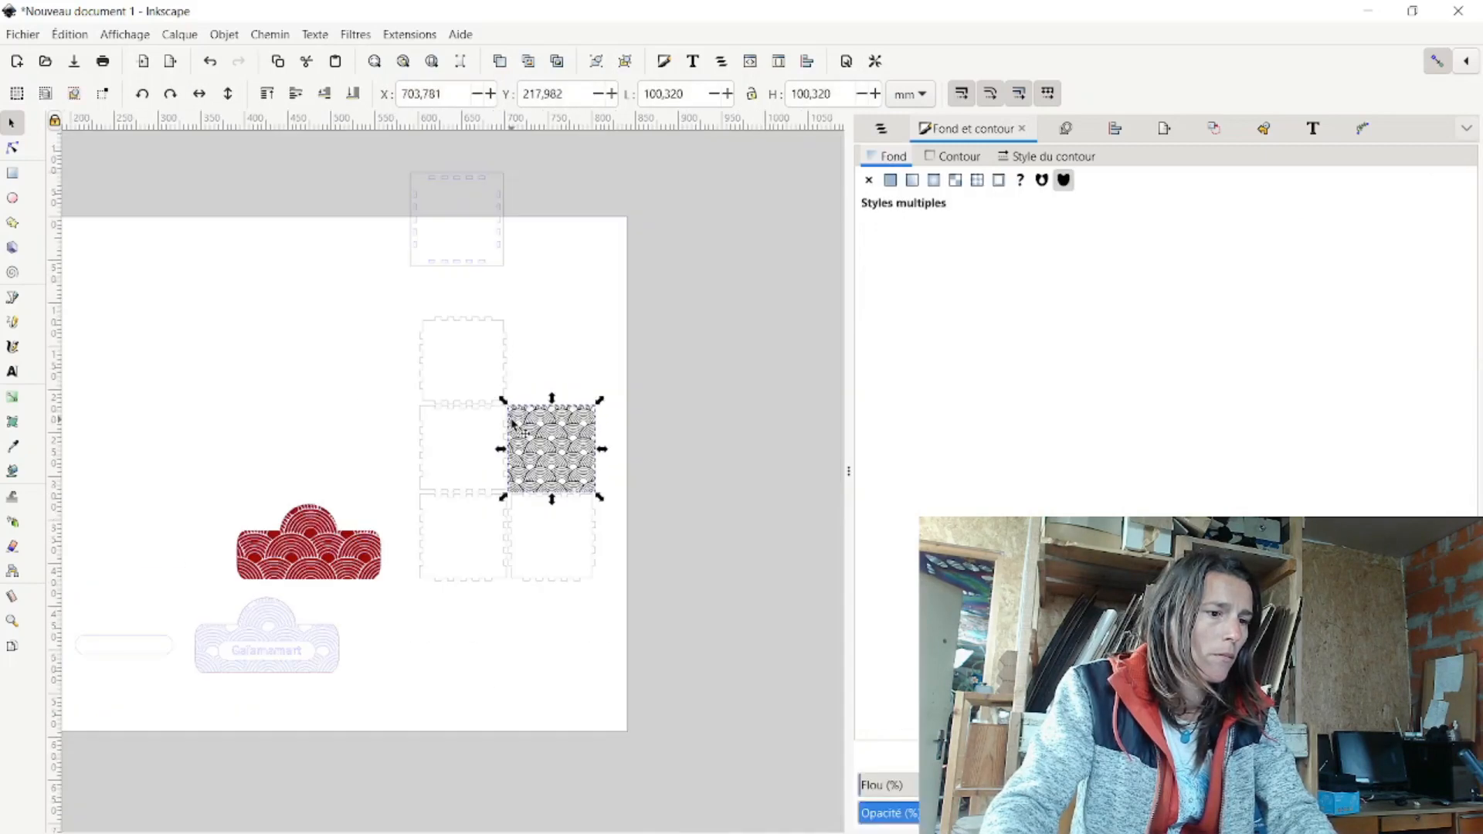
scroll(513, 423, down, 1)
drag(482, 427, 369, 389)
scroll(356, 392, up, 4)
key(ctrl+d)
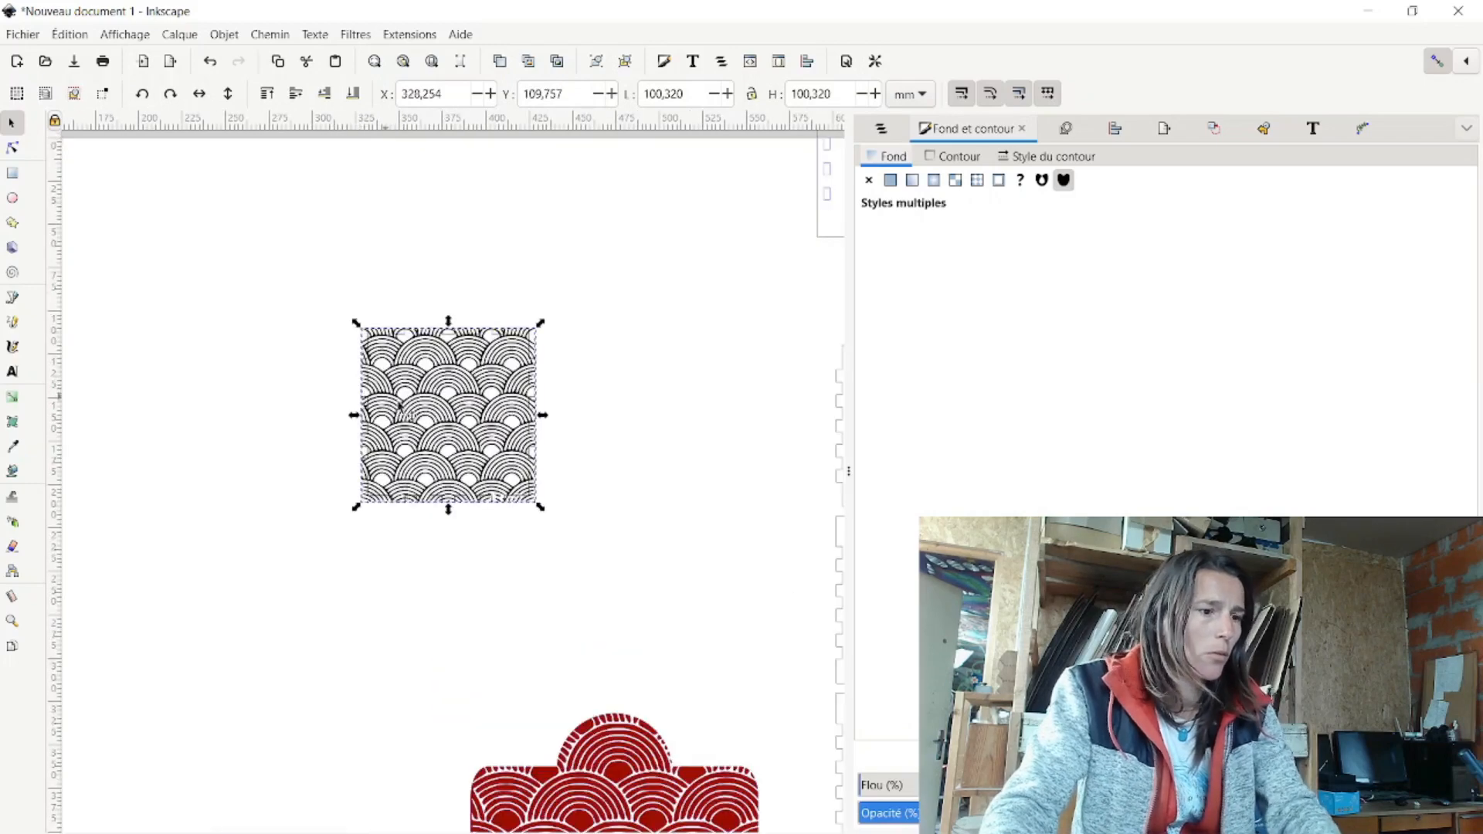
drag(497, 423, 755, 439)
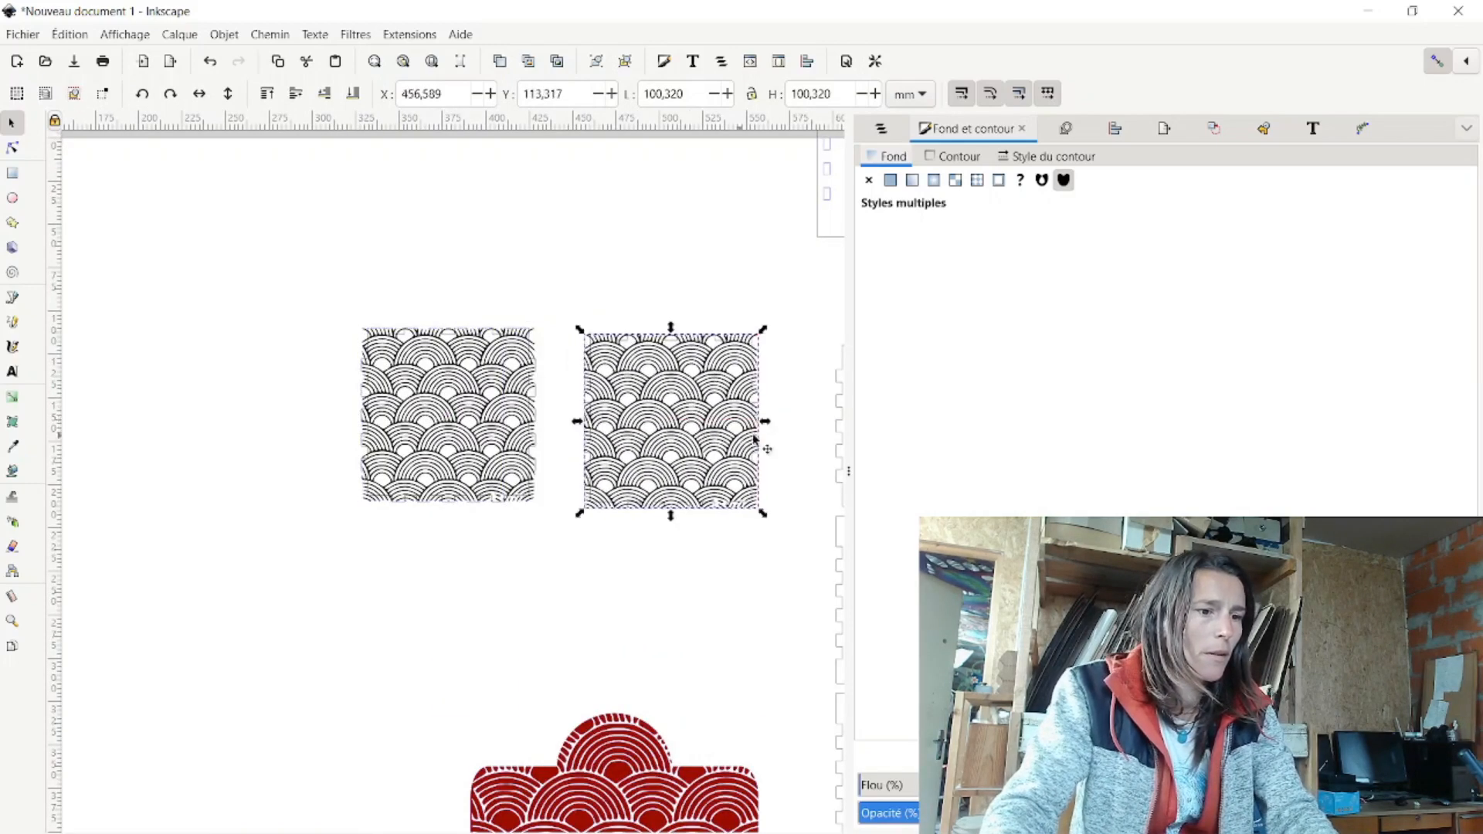
Try a Difference between the duplicated arcs pattern and its panel outline
scroll(781, 427, up, 3)
scroll(781, 428, down, 4)
scroll(811, 420, up, 3)
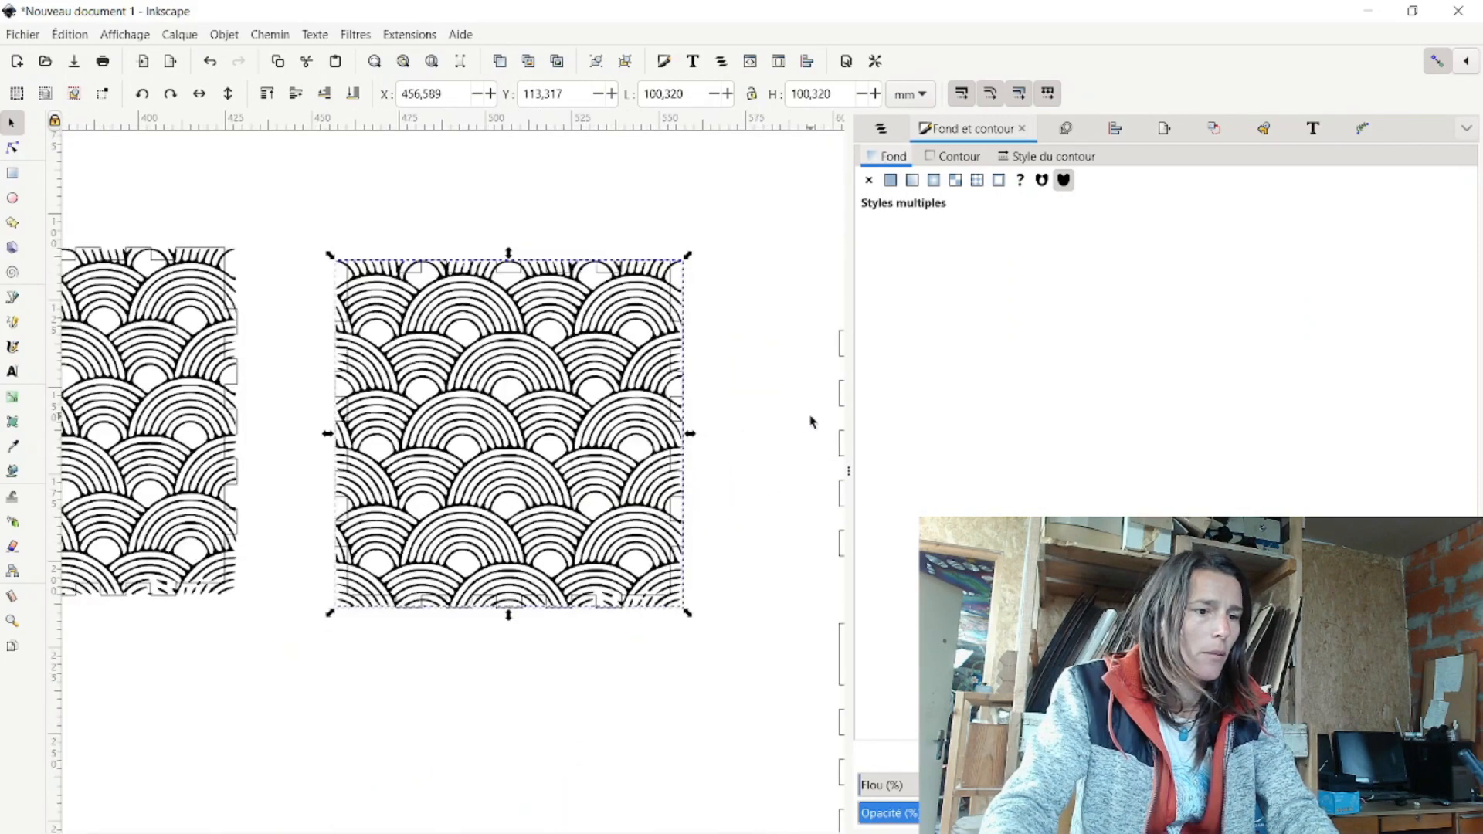
click(338, 225)
drag(295, 218, 748, 671)
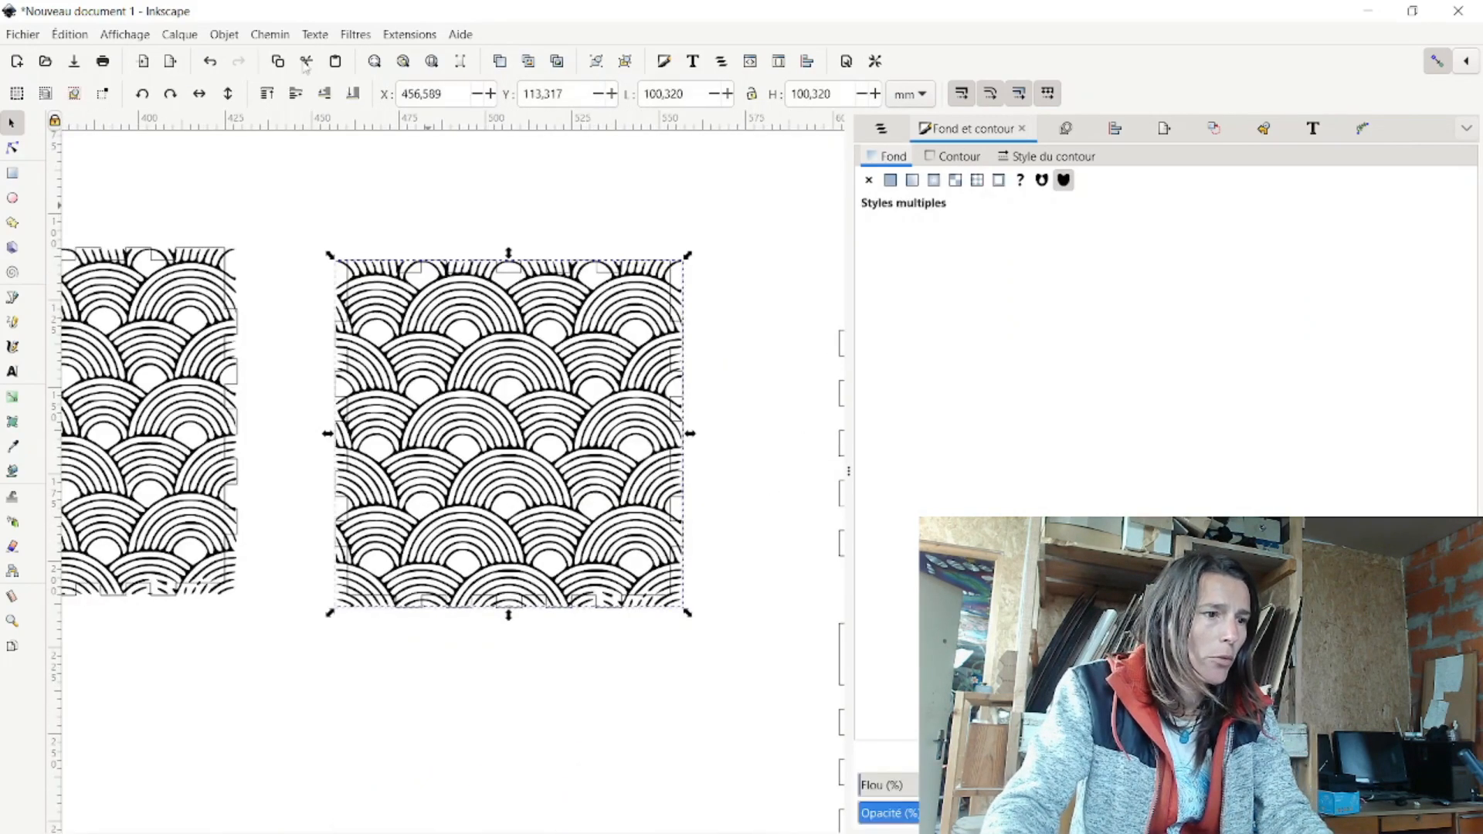
click(223, 34)
click(269, 34)
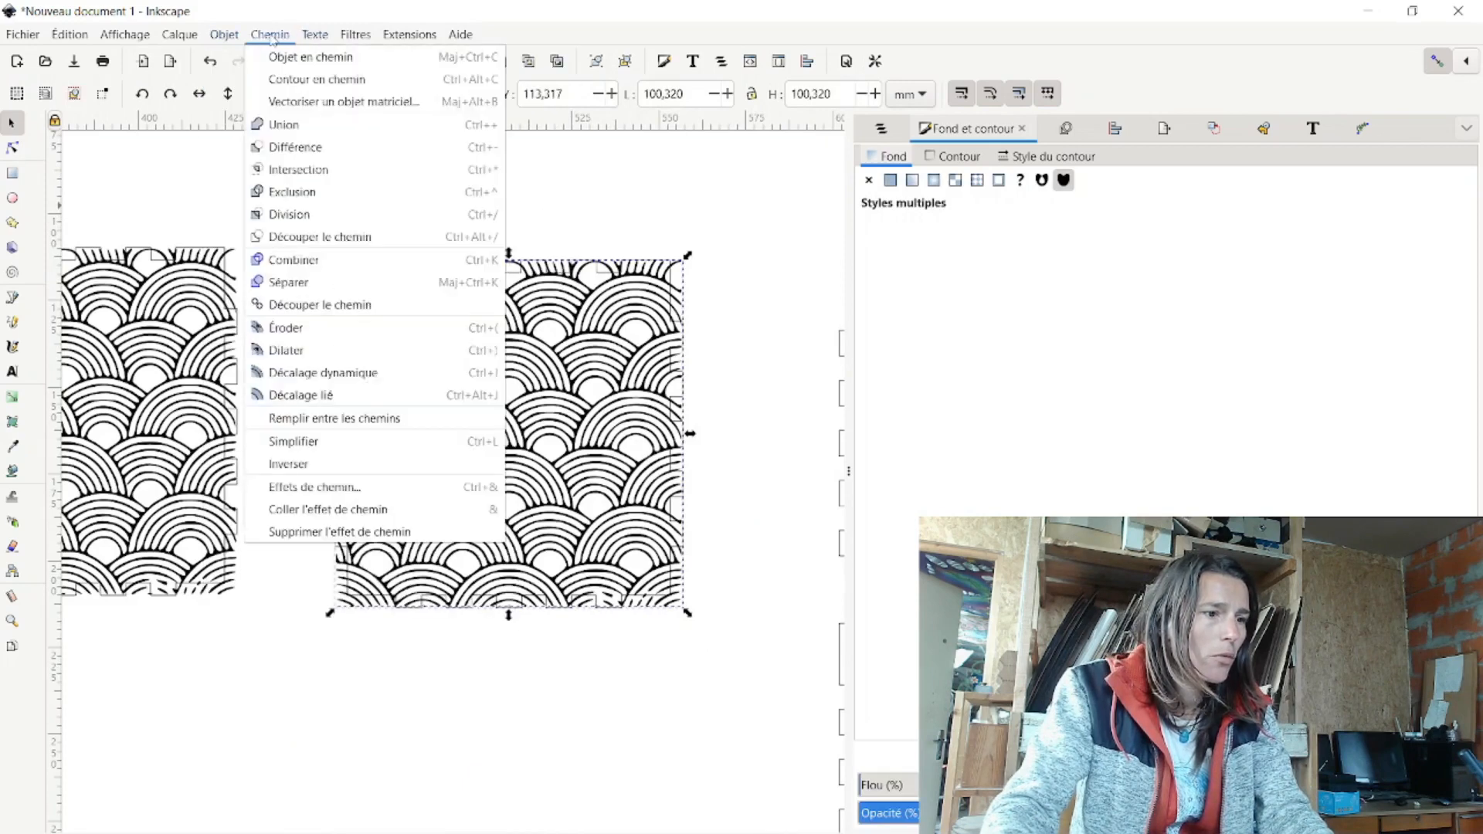
click(306, 154)
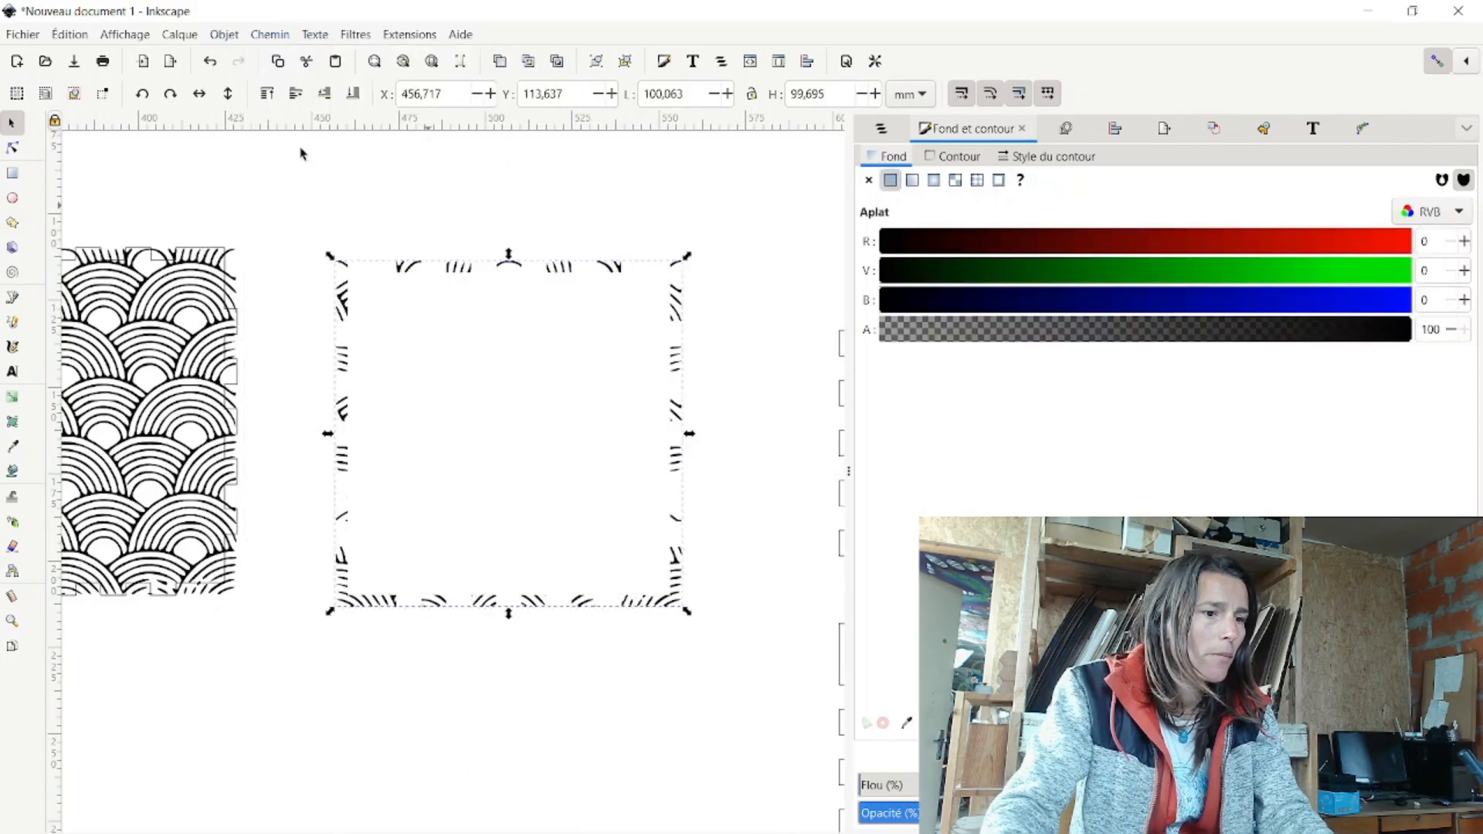
key(ctrl+z)
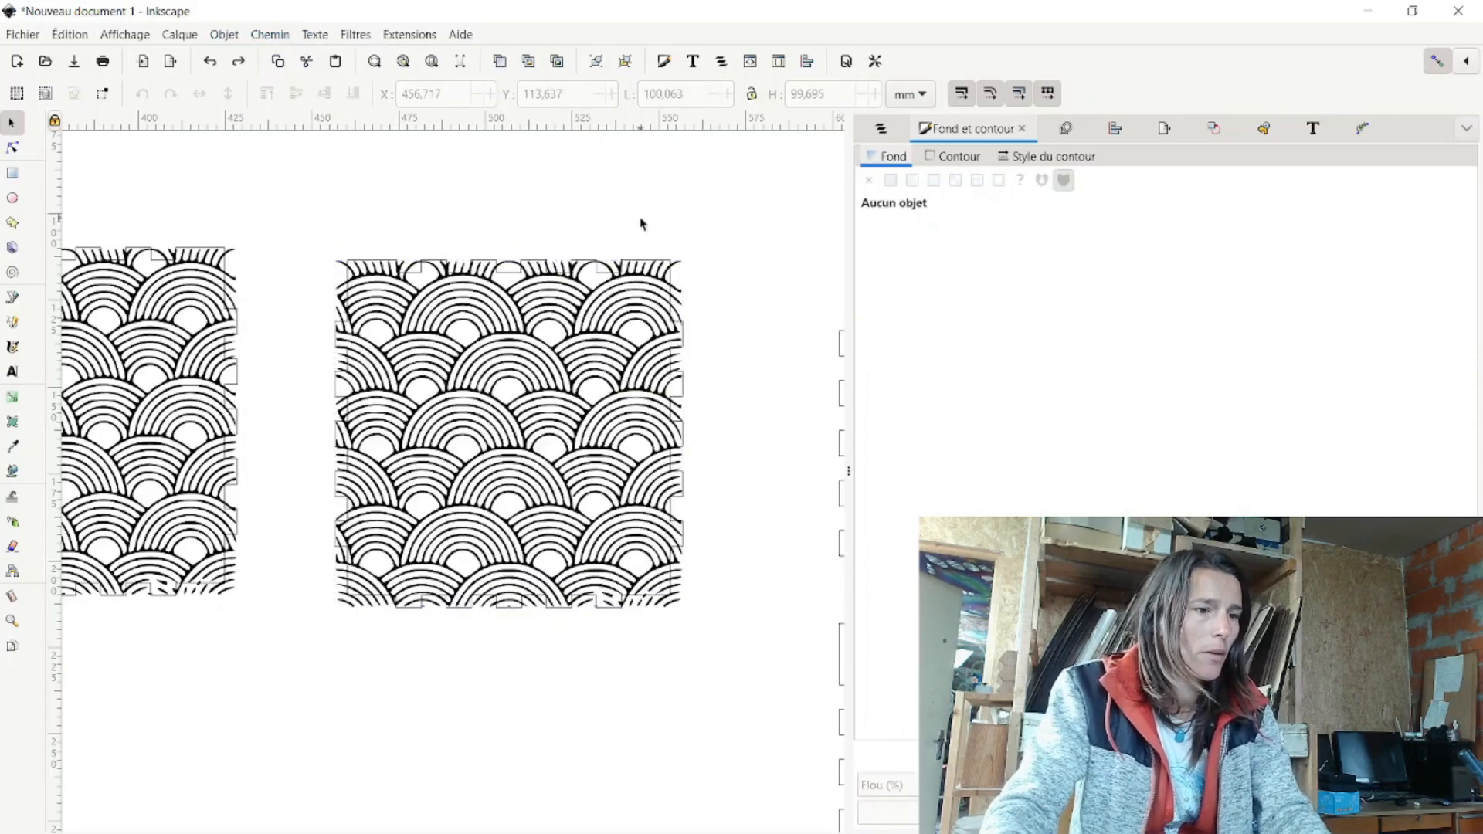
Trim the duplicated arcs pattern to its panel outline with a path Intersection
drag(280, 222, 546, 401)
drag(587, 446, 728, 657)
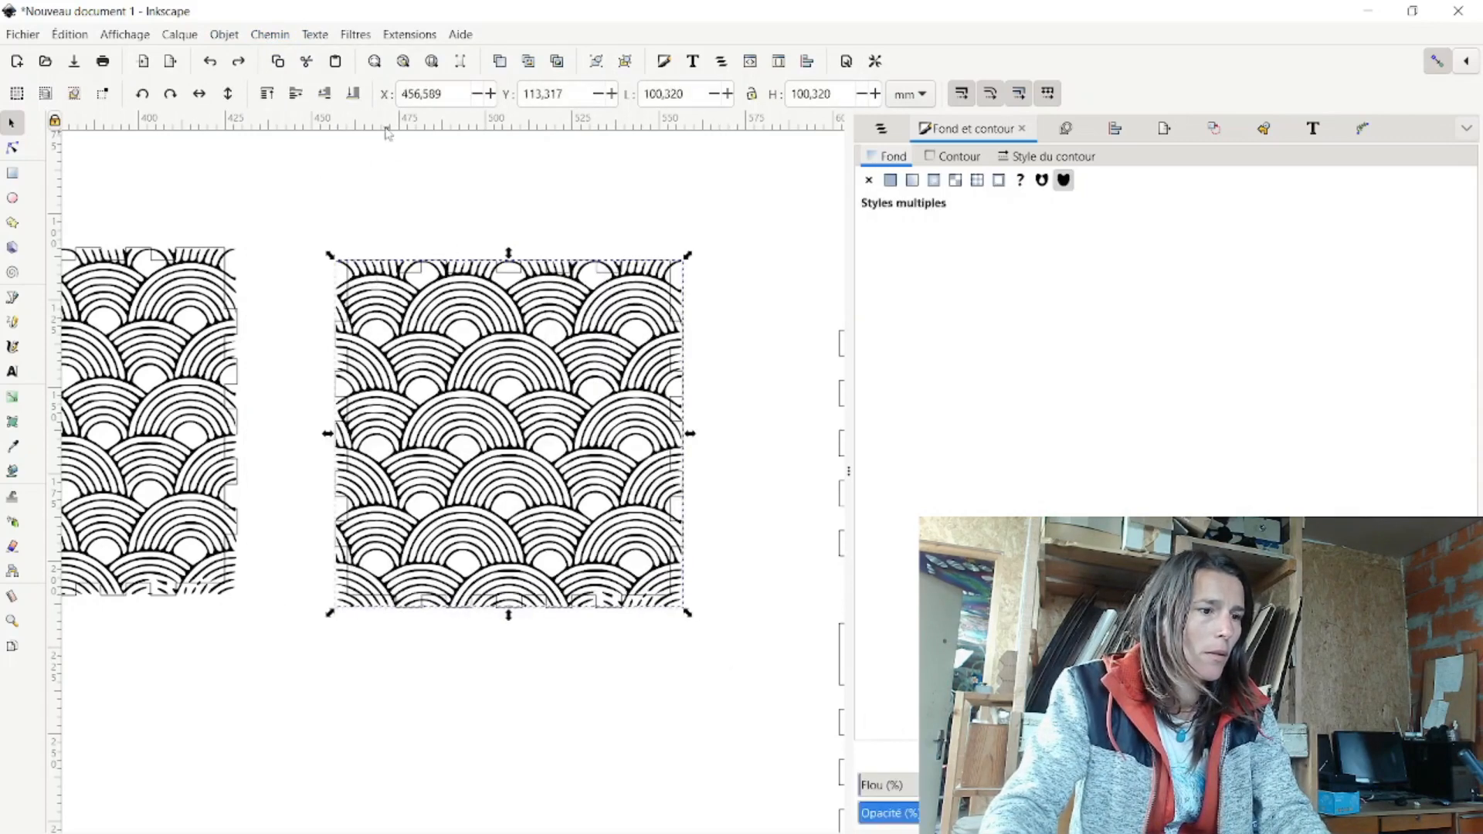
click(270, 35)
click(319, 175)
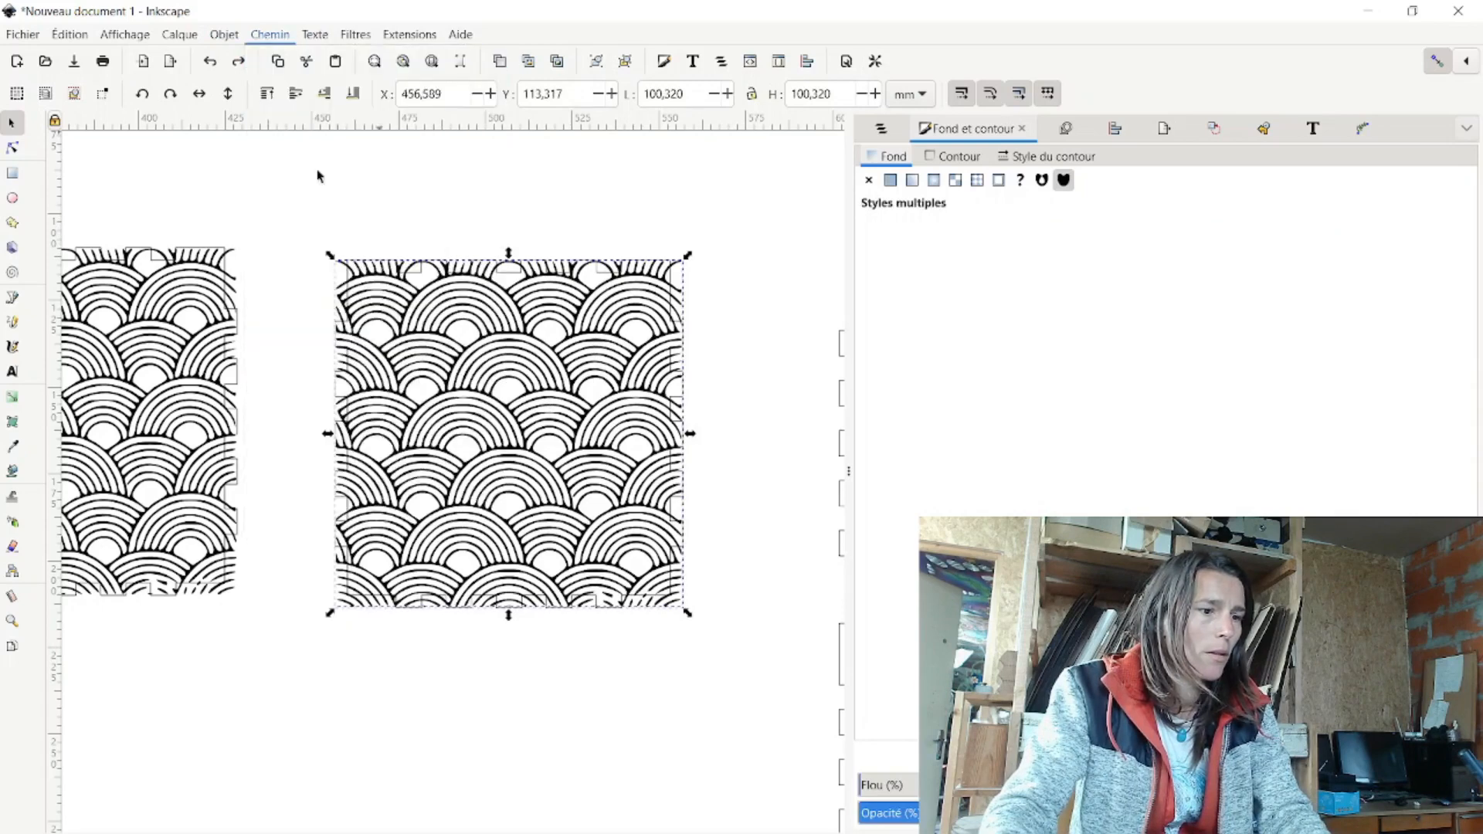
scroll(389, 329, up, 4)
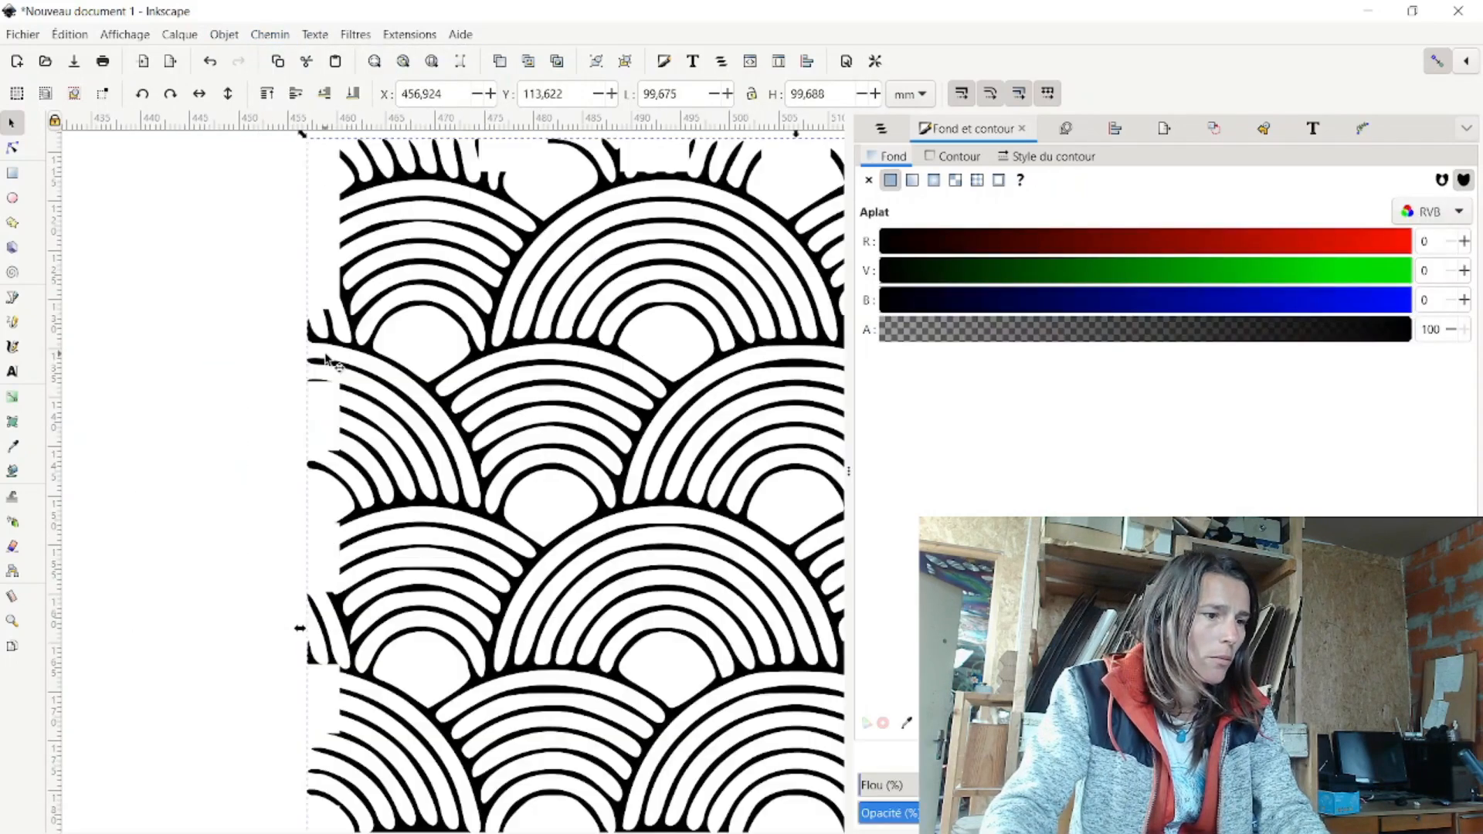
scroll(324, 364, down, 4)
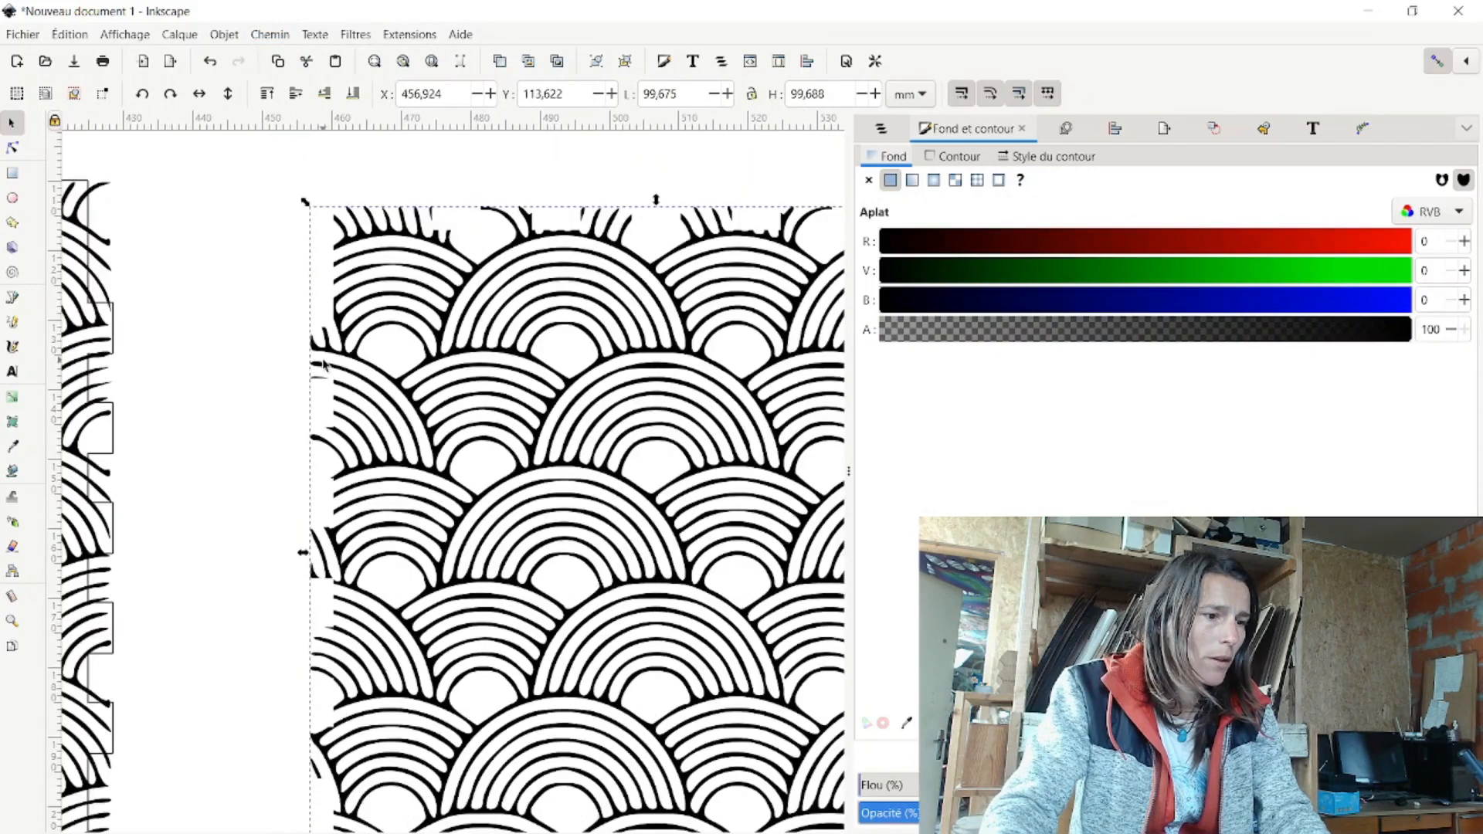
key(Escape)
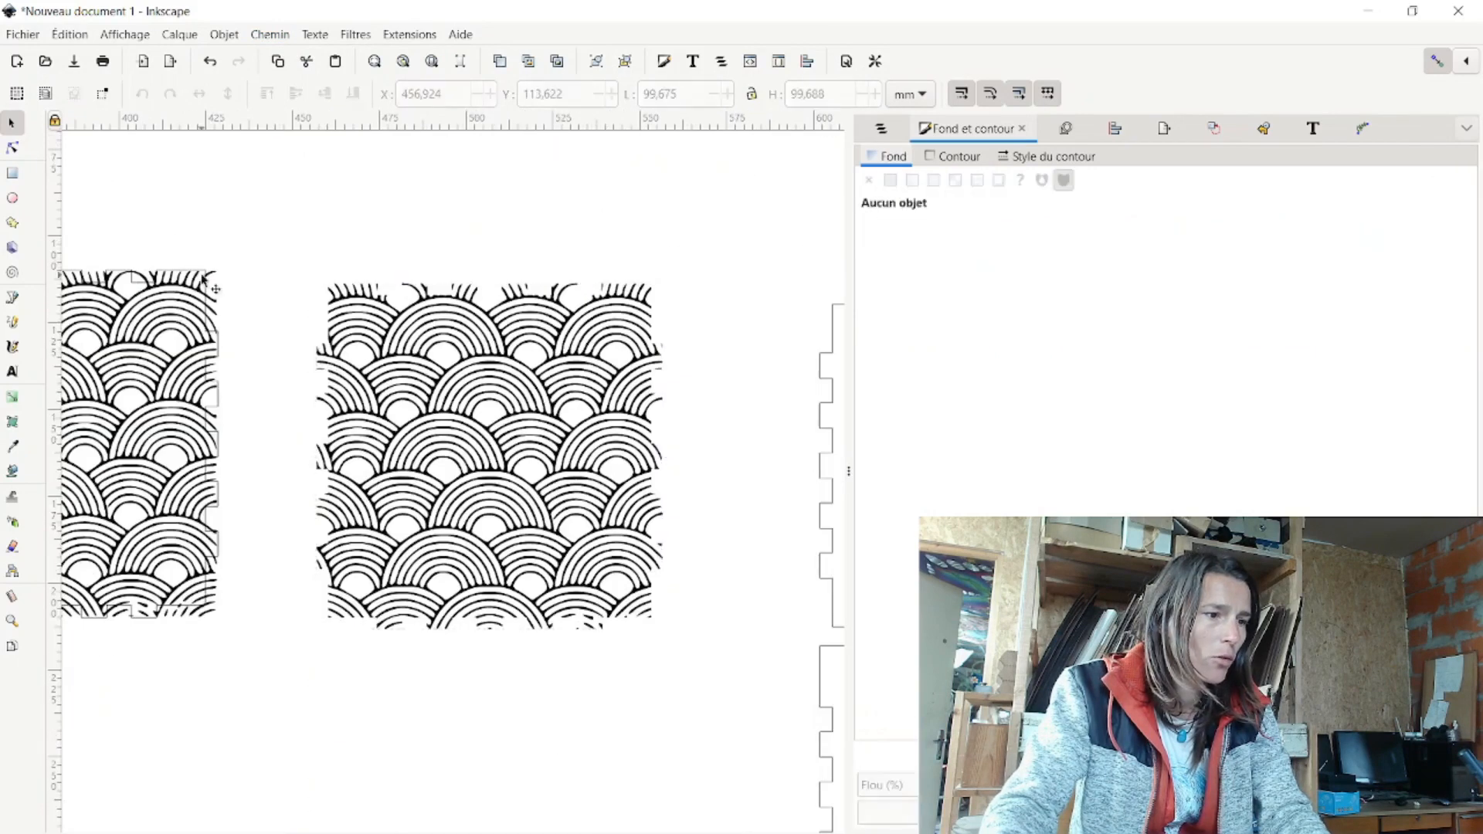
Move the panel outline from the first pattern onto the trimmed arcs and centre the two on each other horizontally and vertically
drag(207, 284, 588, 332)
shift+click(632, 375)
click(1115, 128)
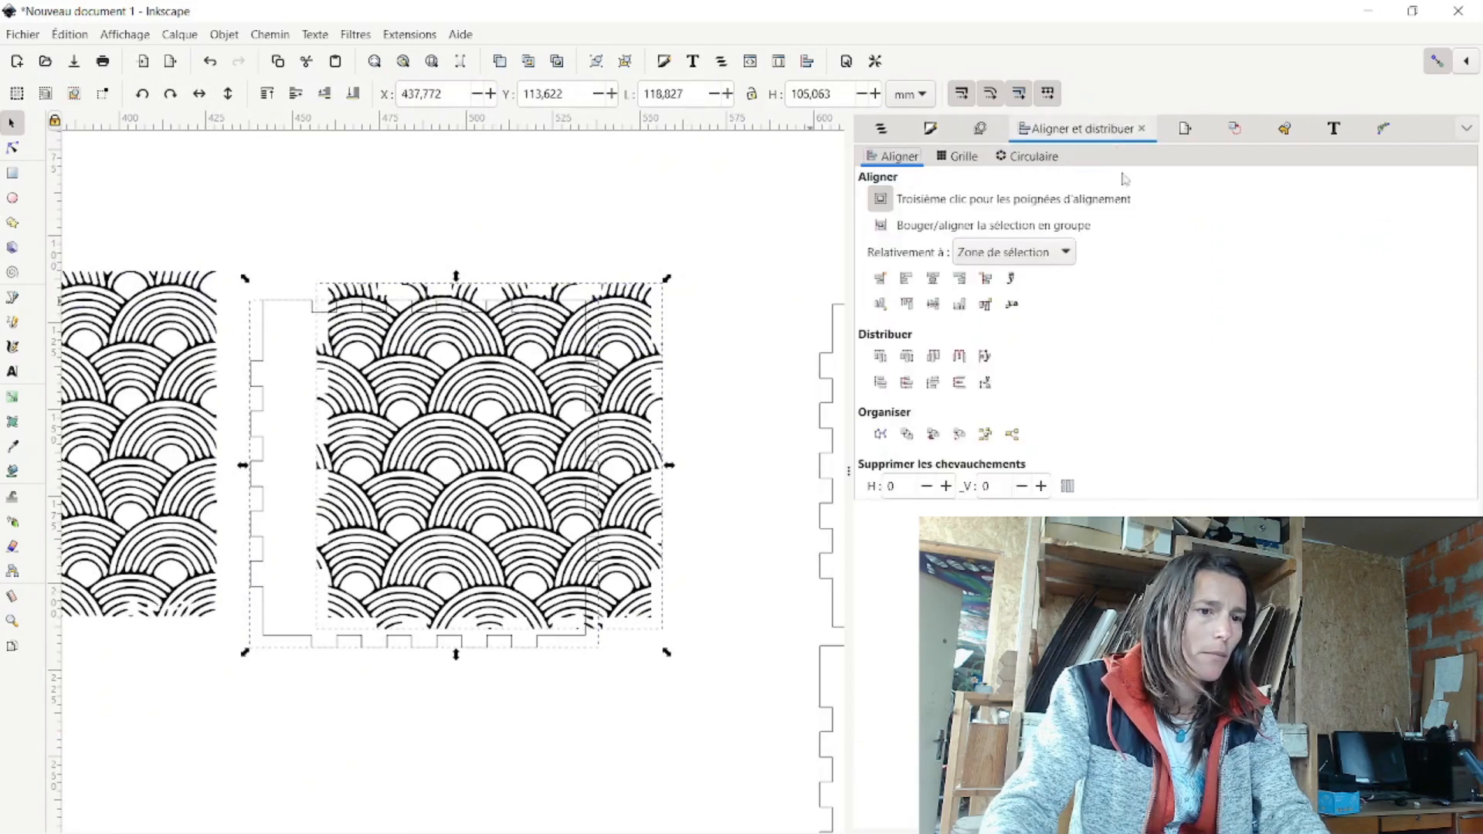
click(958, 280)
click(907, 303)
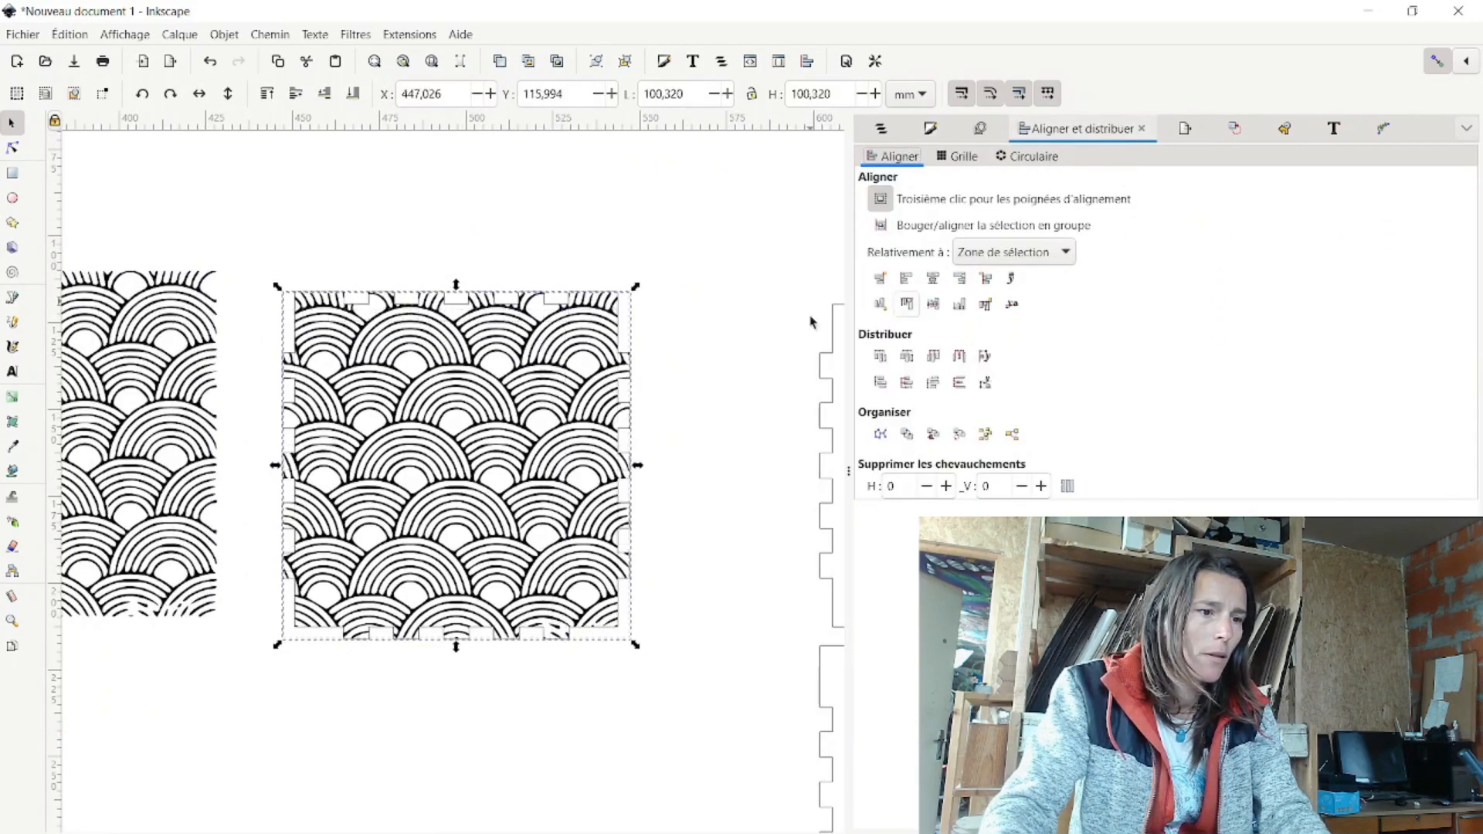
Remove the fill of the trimmed arcs pattern and give it a solid blue stroke with B at 255
click(702, 384)
click(594, 380)
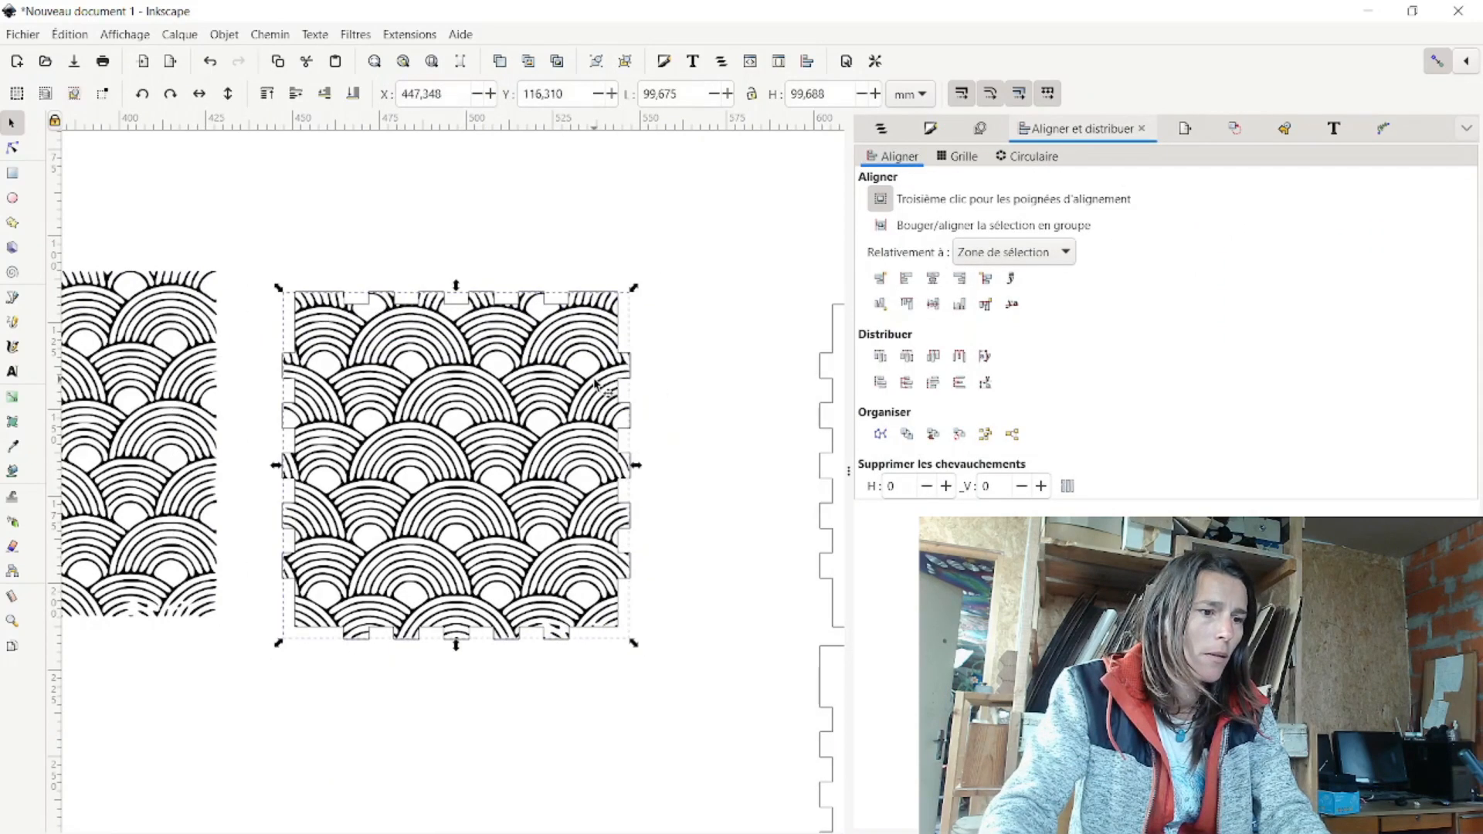
click(947, 132)
click(869, 180)
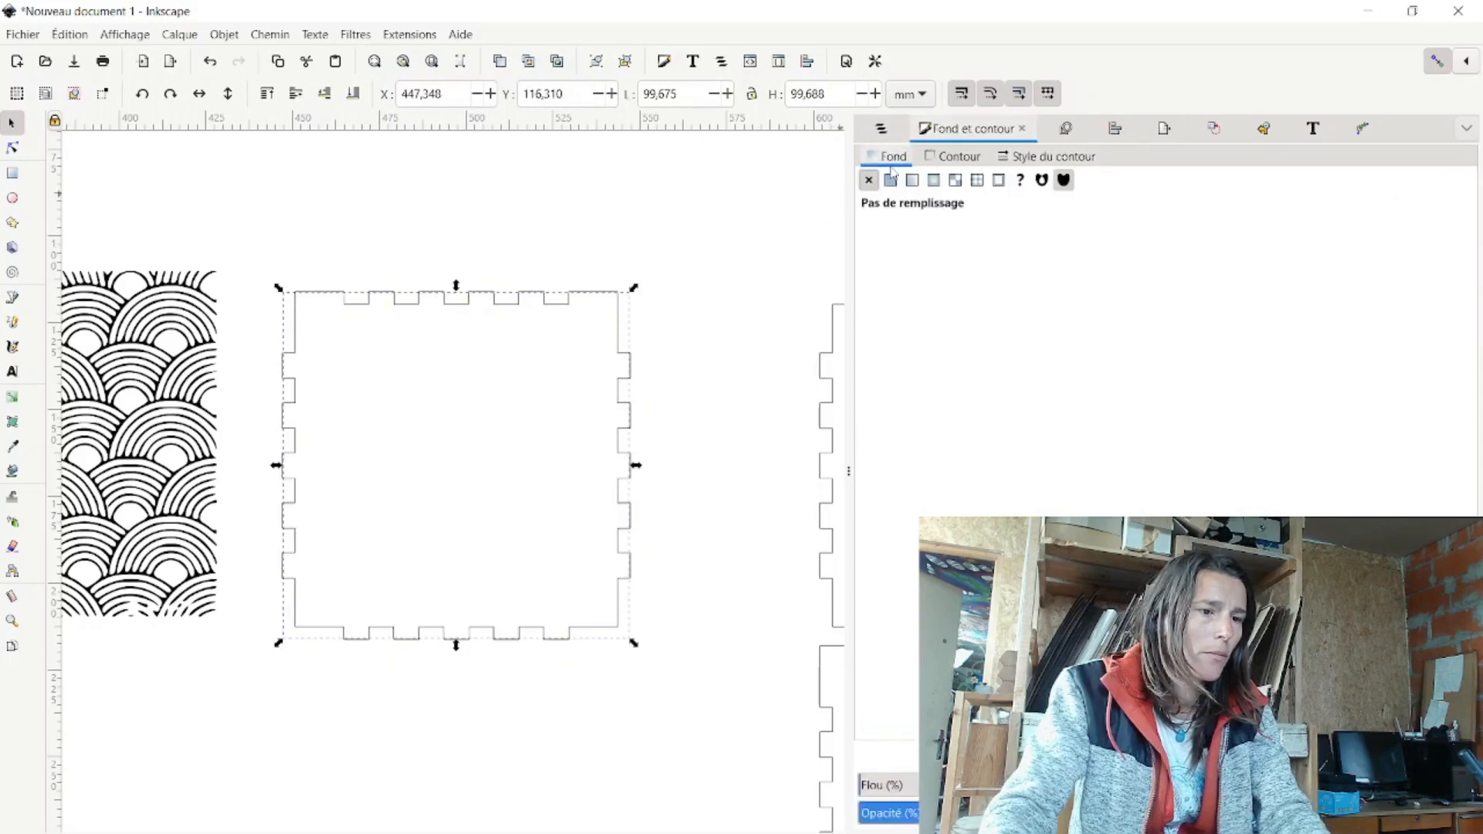
click(955, 157)
click(891, 180)
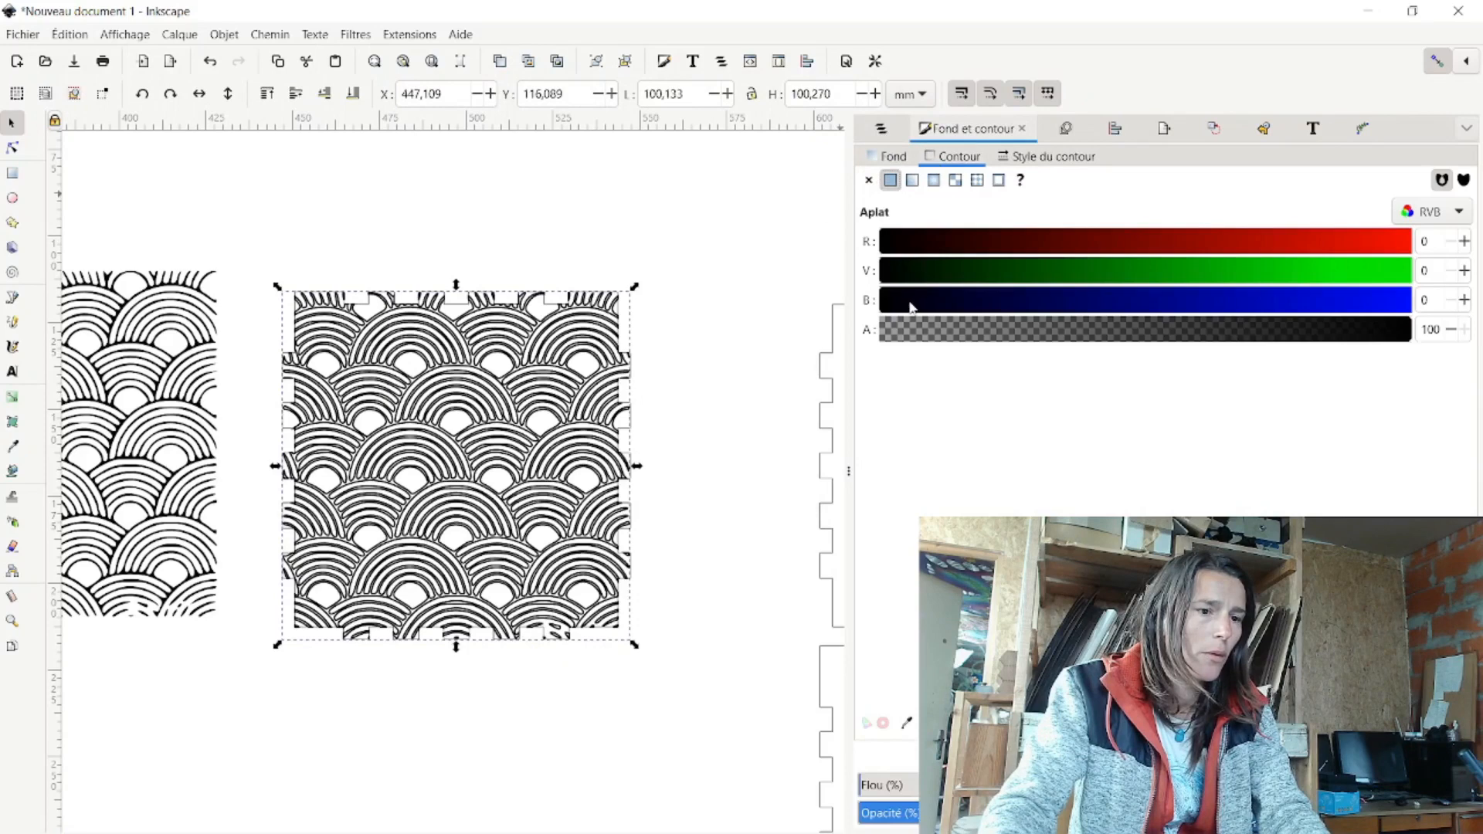
drag(912, 305, 1465, 301)
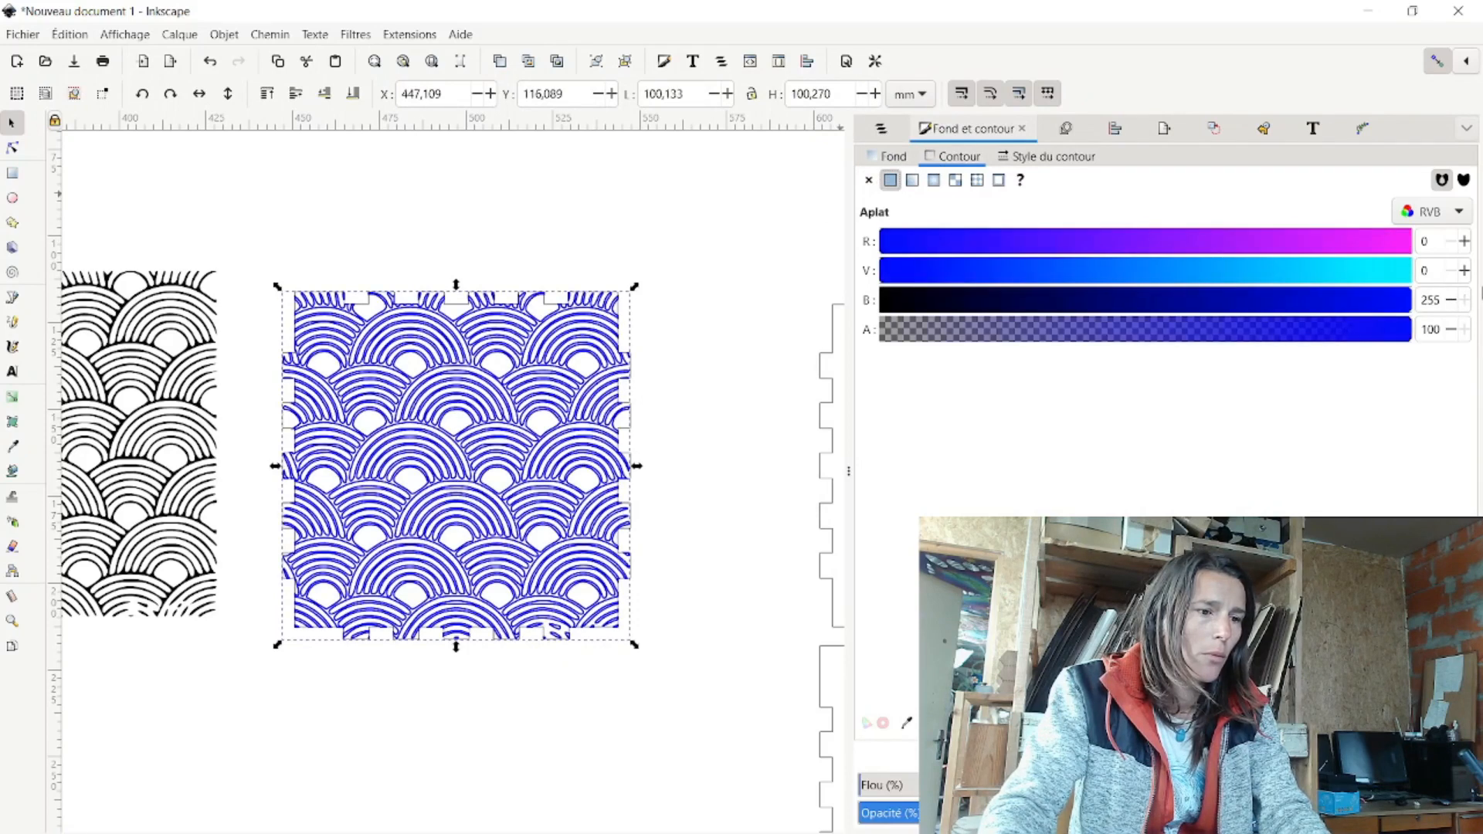
Reduce the stroke width of the blue arcs pattern to 0.143 mm
click(1053, 157)
click(993, 187)
click(993, 187)
click(993, 187)
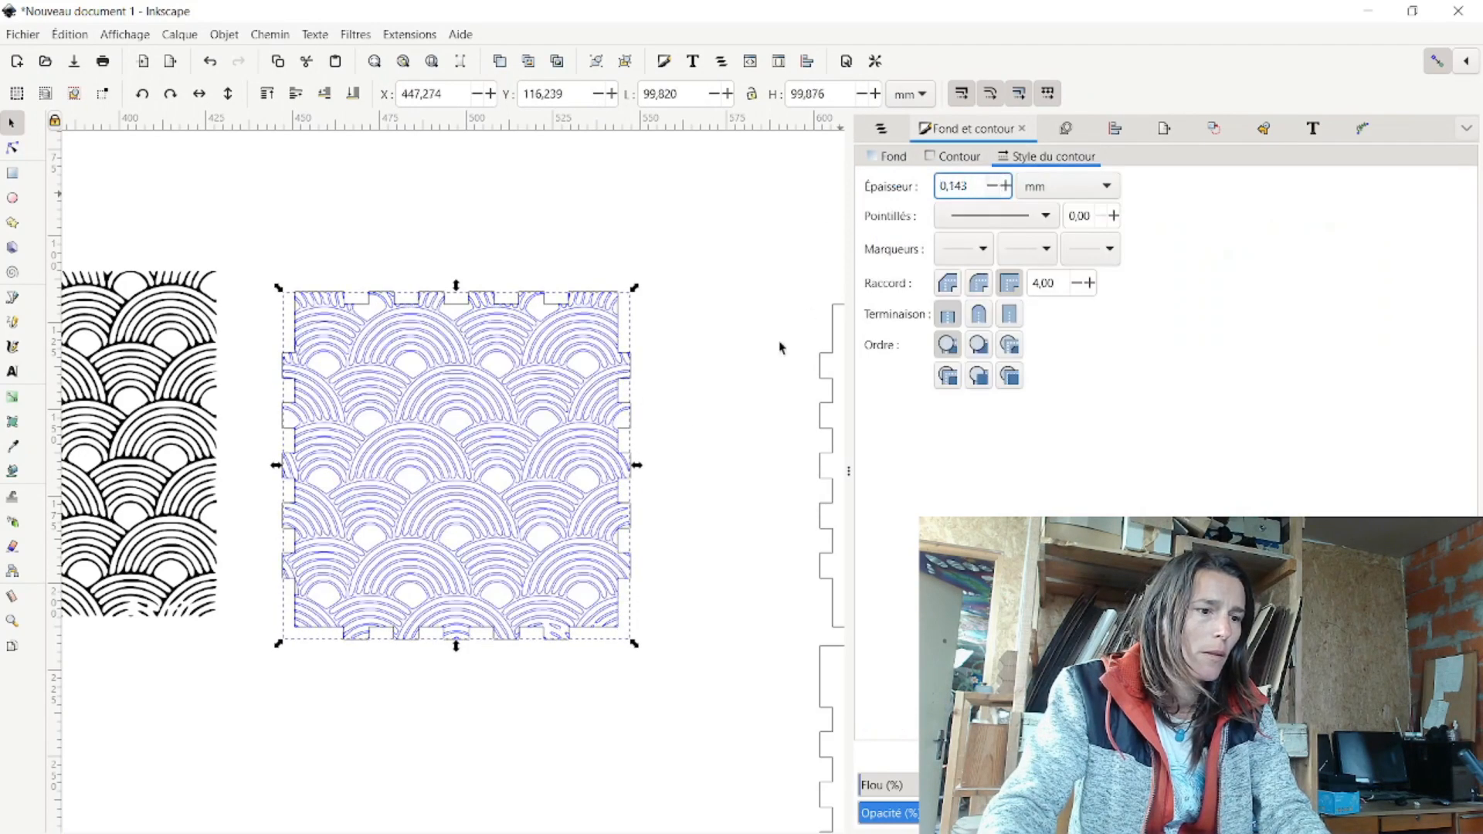
key(Escape)
scroll(582, 427, up, 4)
scroll(583, 427, down, 4)
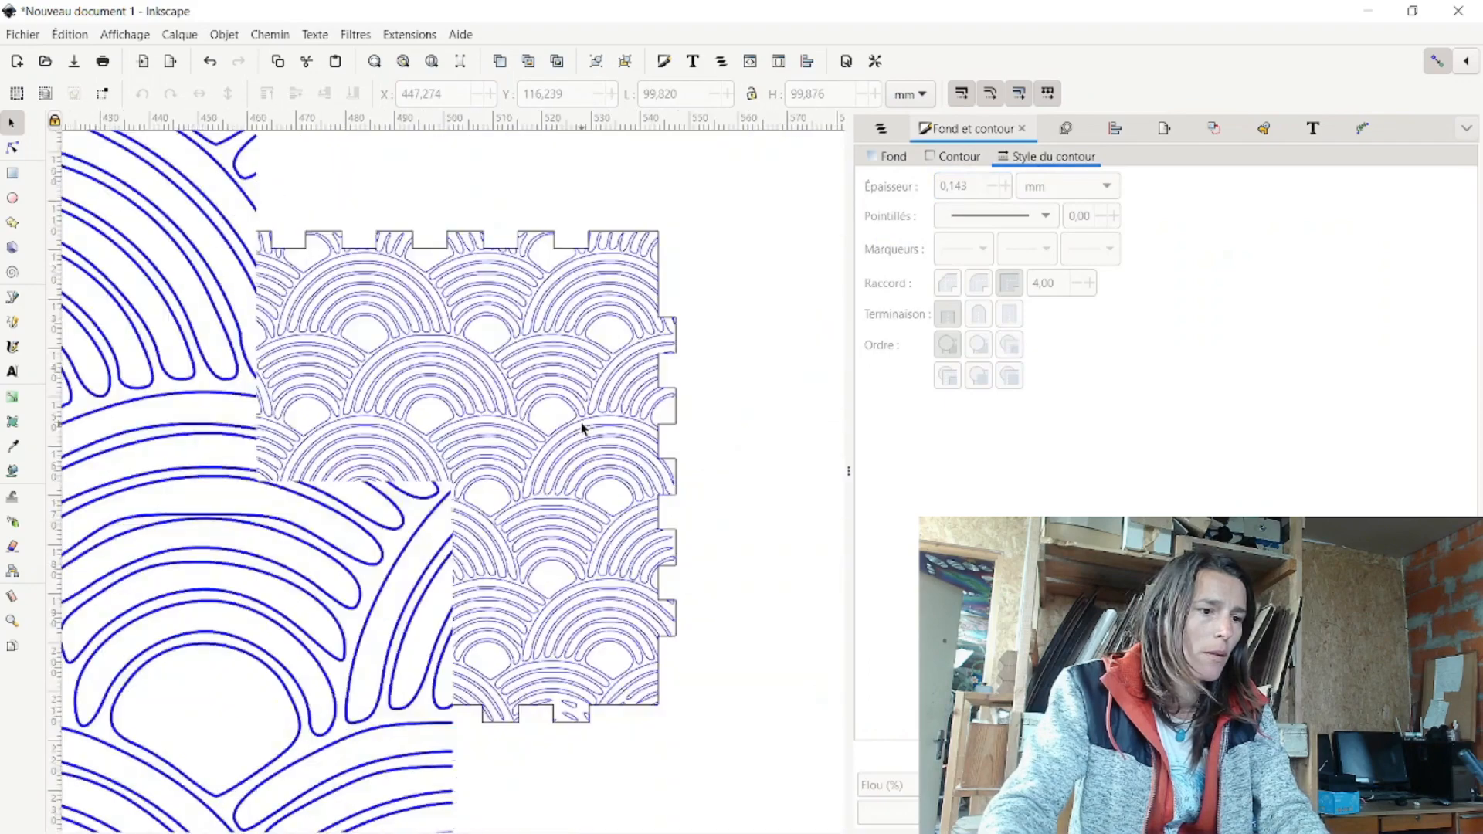
scroll(620, 345, up, 2)
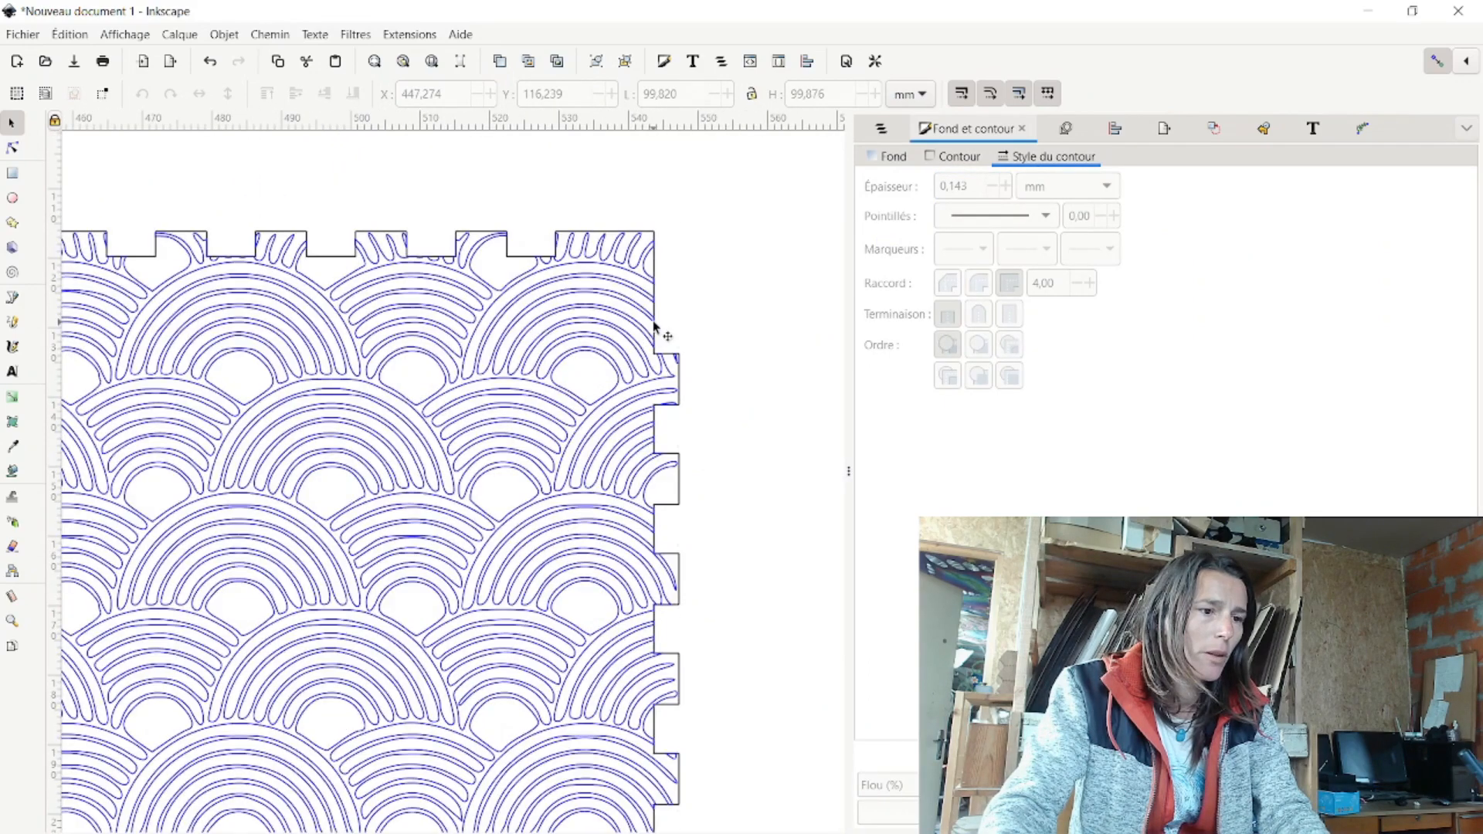
click(654, 329)
click(907, 163)
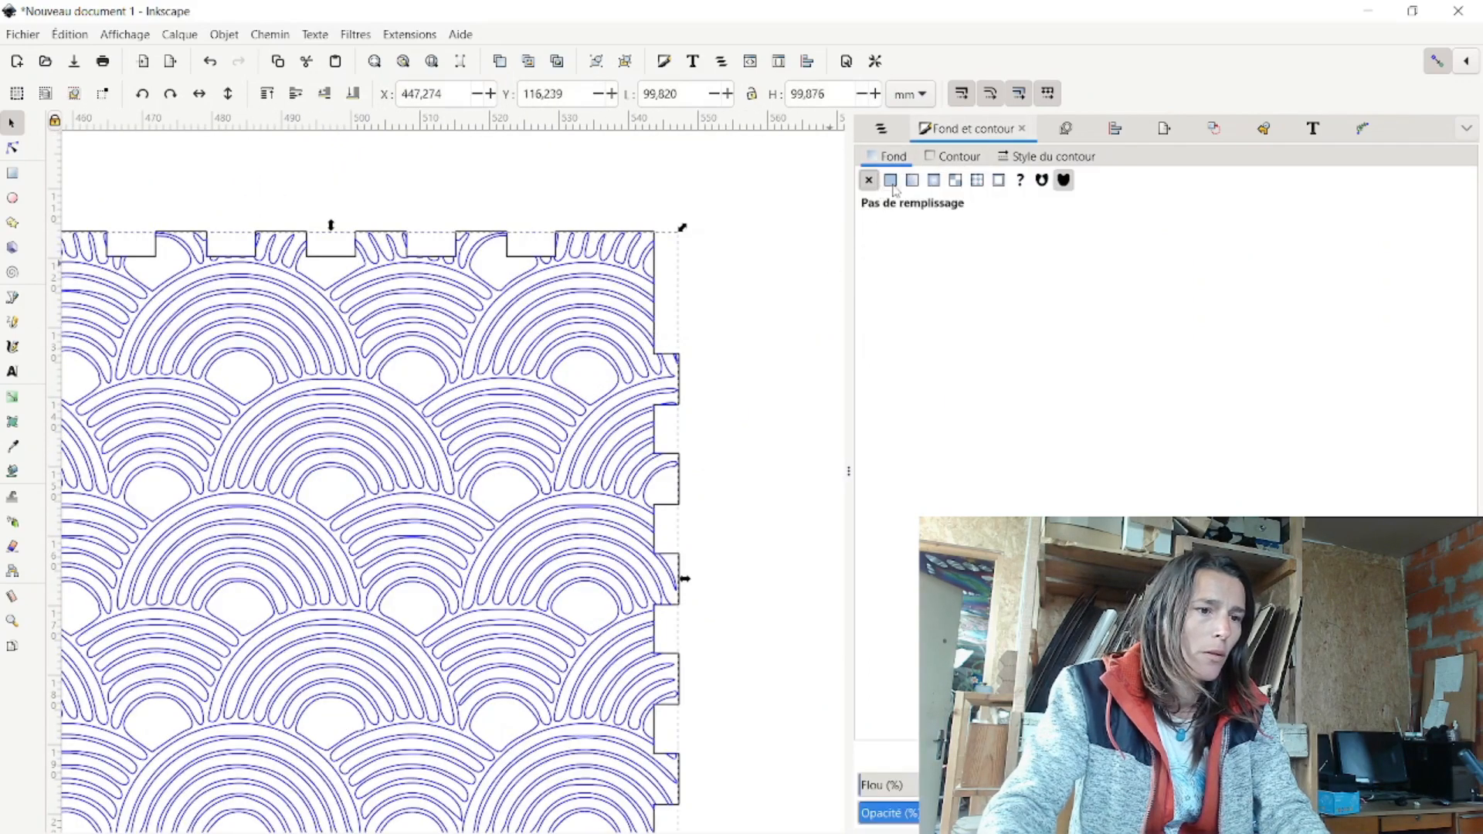
click(891, 181)
click(868, 180)
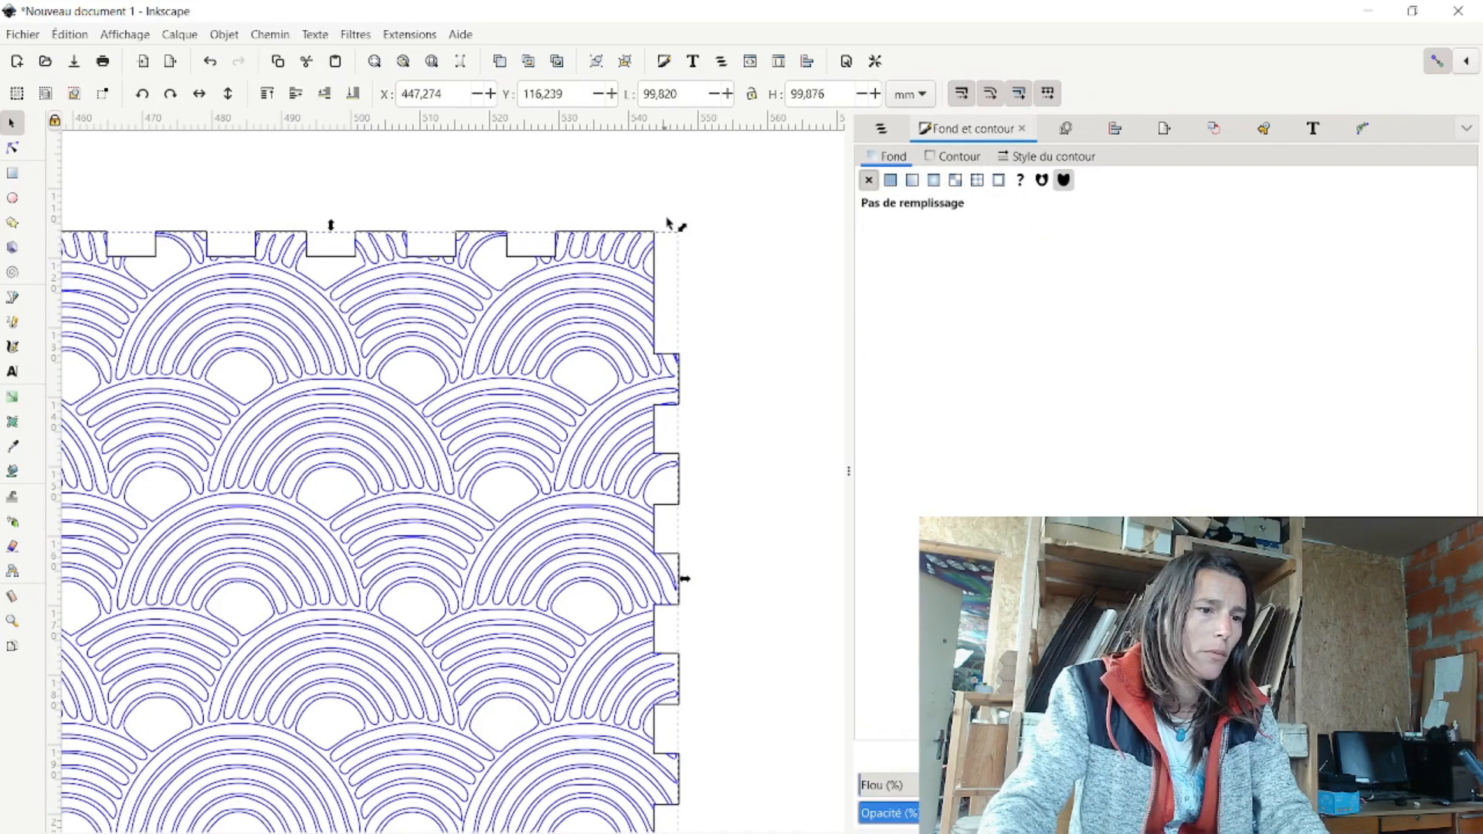
key(Escape)
drag(678, 402, 686, 491)
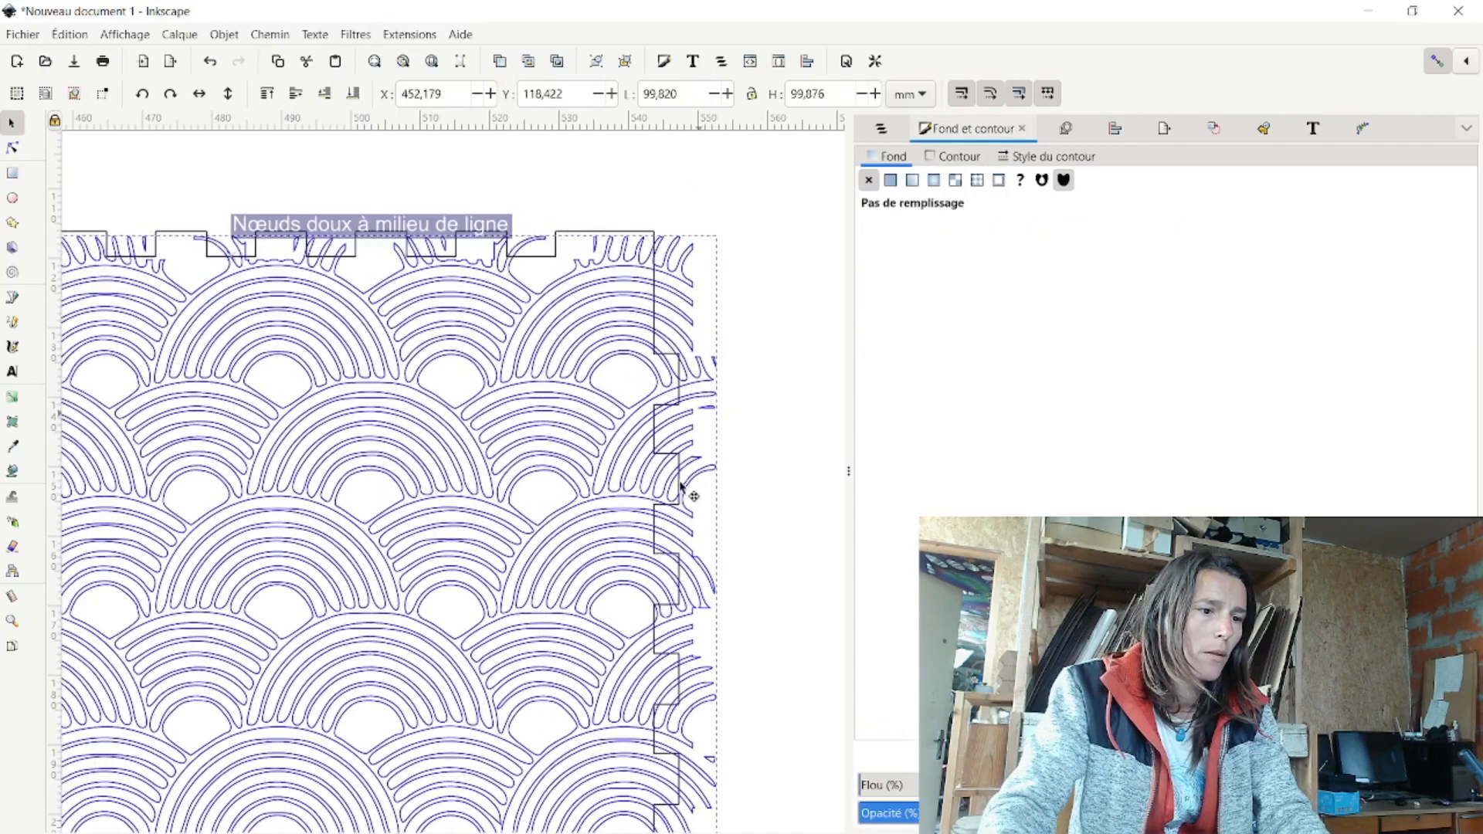
Colour the stroke of the notched panel outline solid red with R at 255
click(656, 274)
click(949, 157)
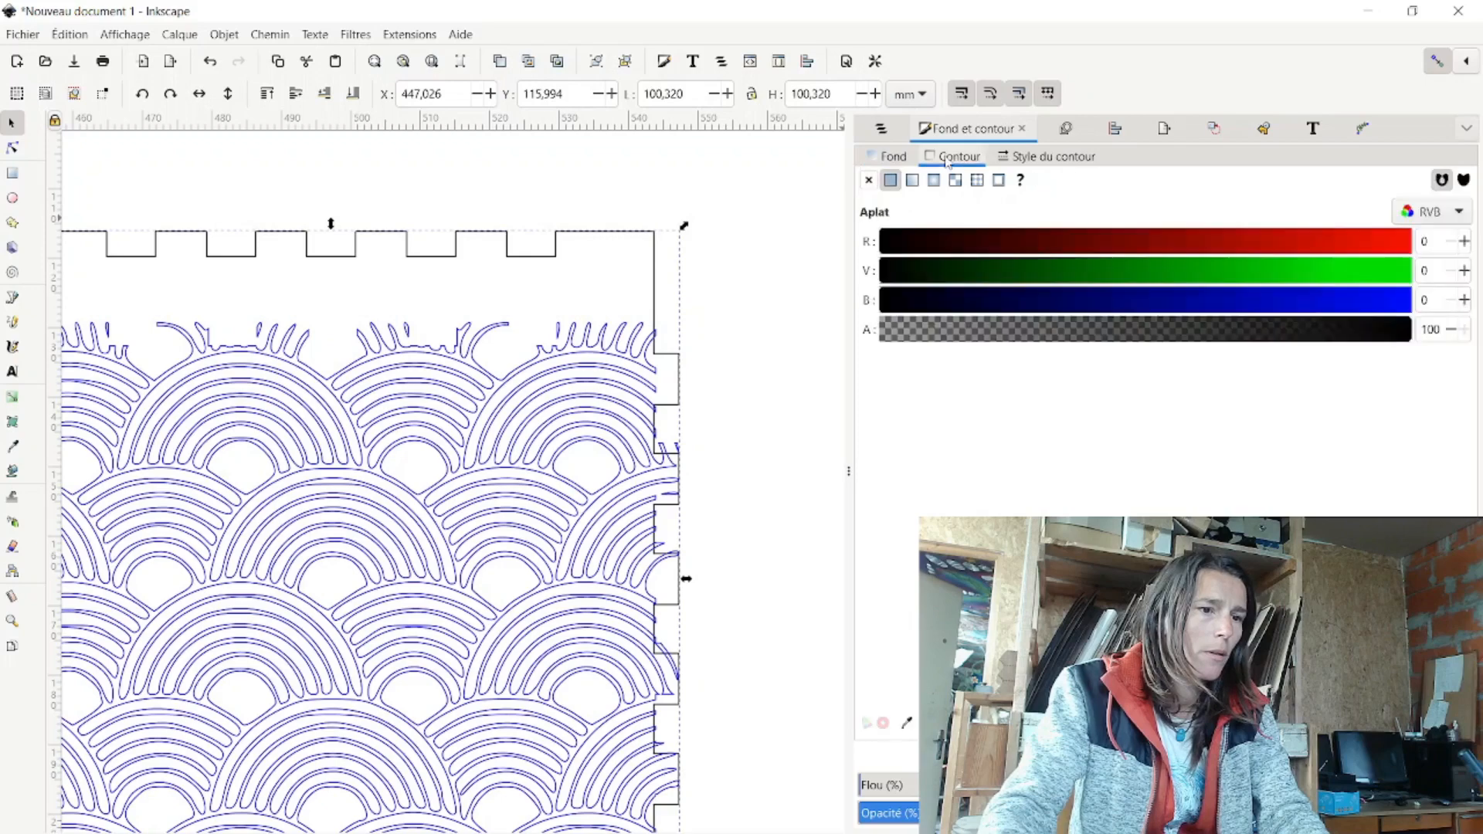
click(1371, 242)
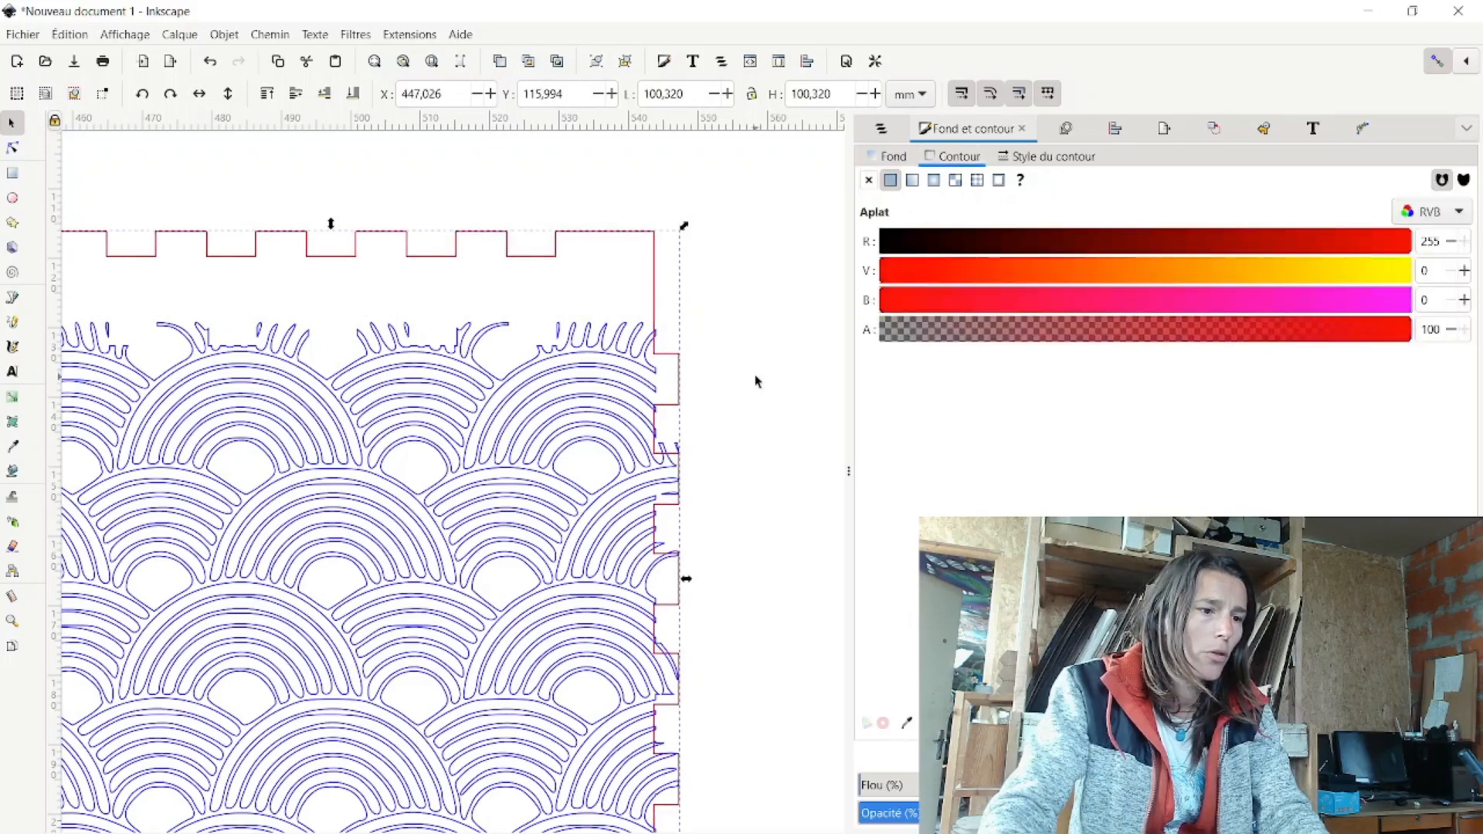
Centre the blue arcs pattern and the red panel outline on each other vertically
scroll(746, 399, down, 2)
click(632, 473)
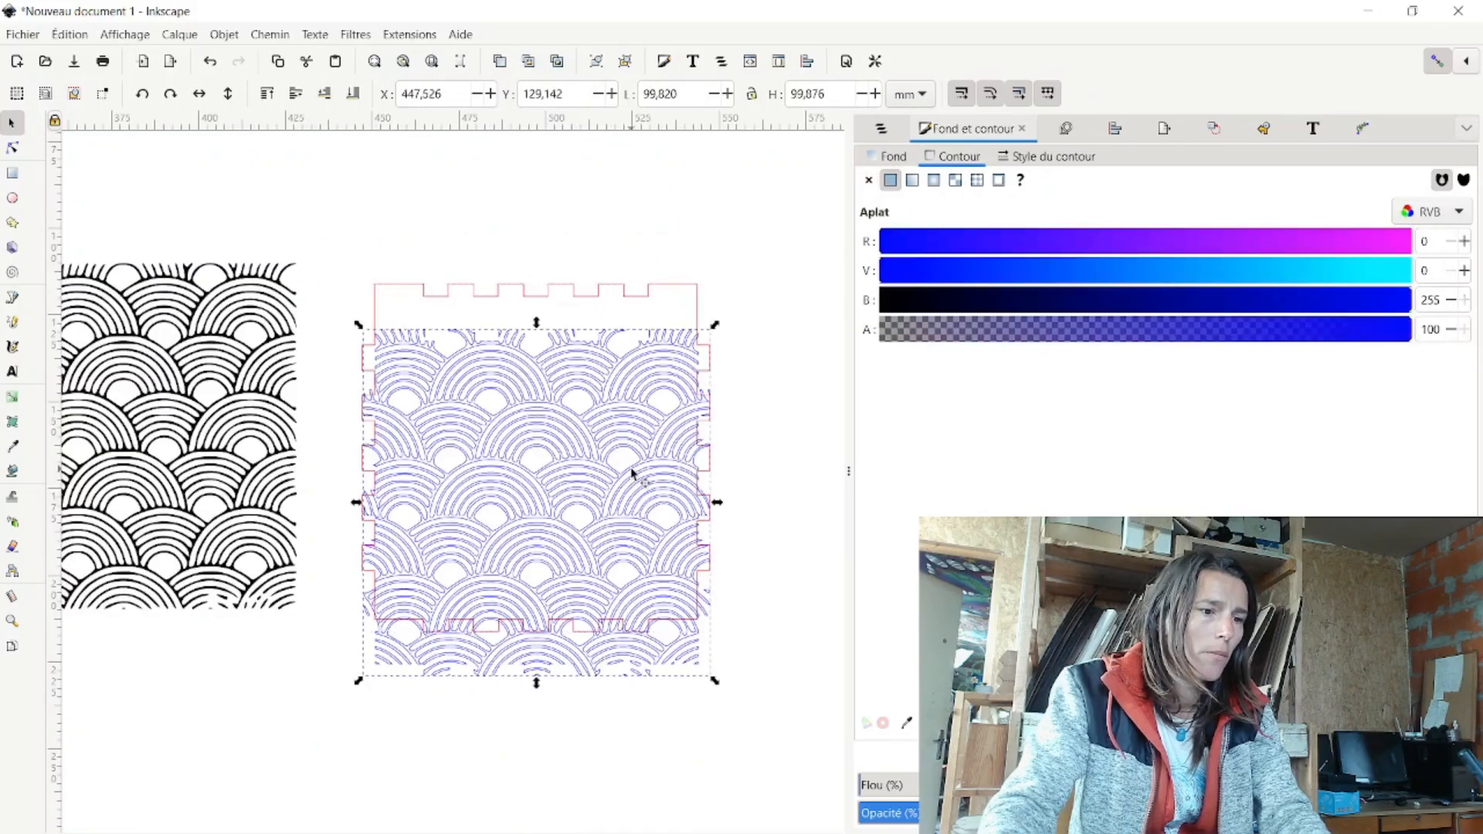
shift+click(697, 304)
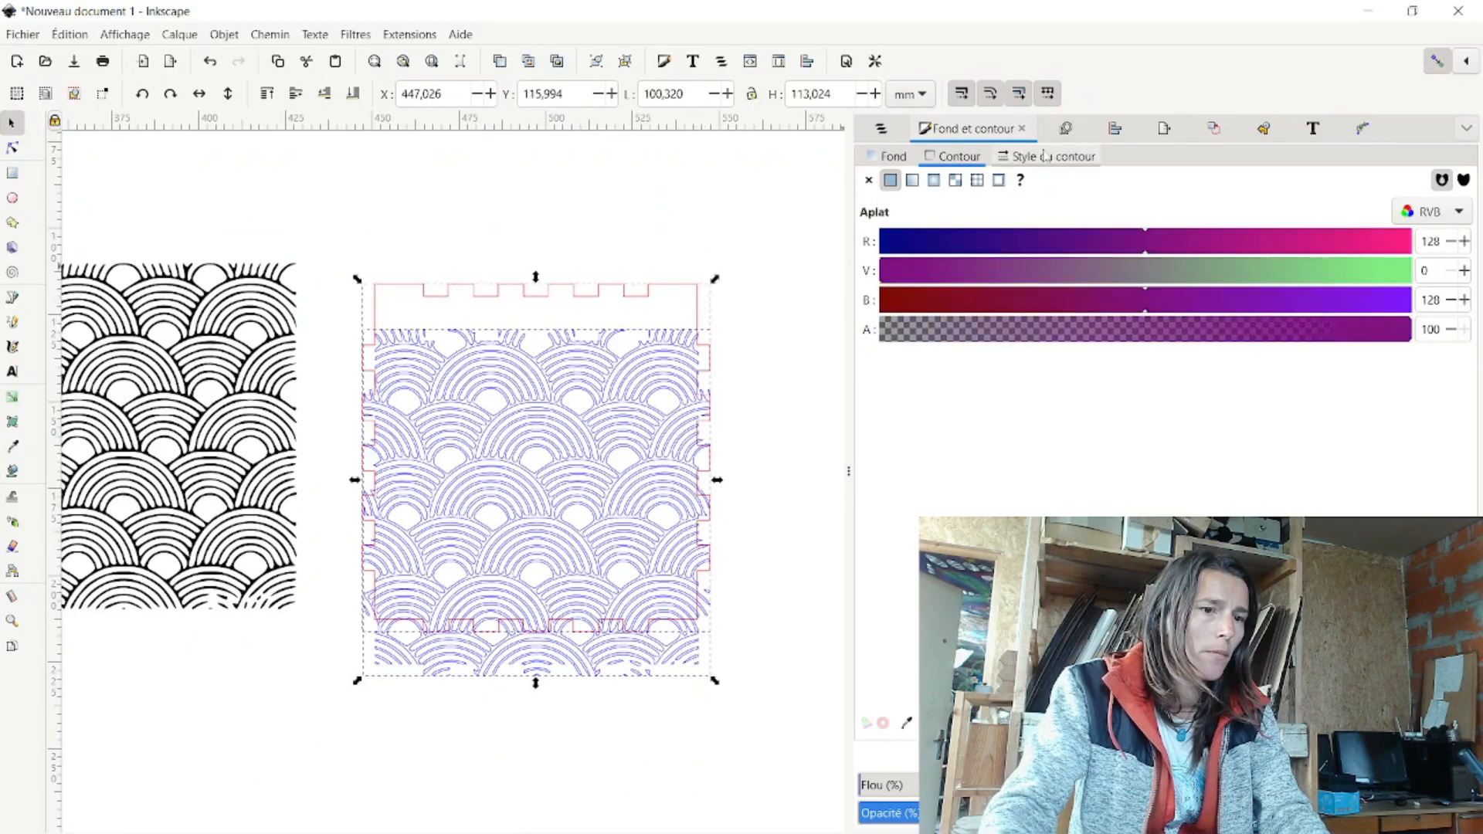
click(1124, 139)
click(934, 306)
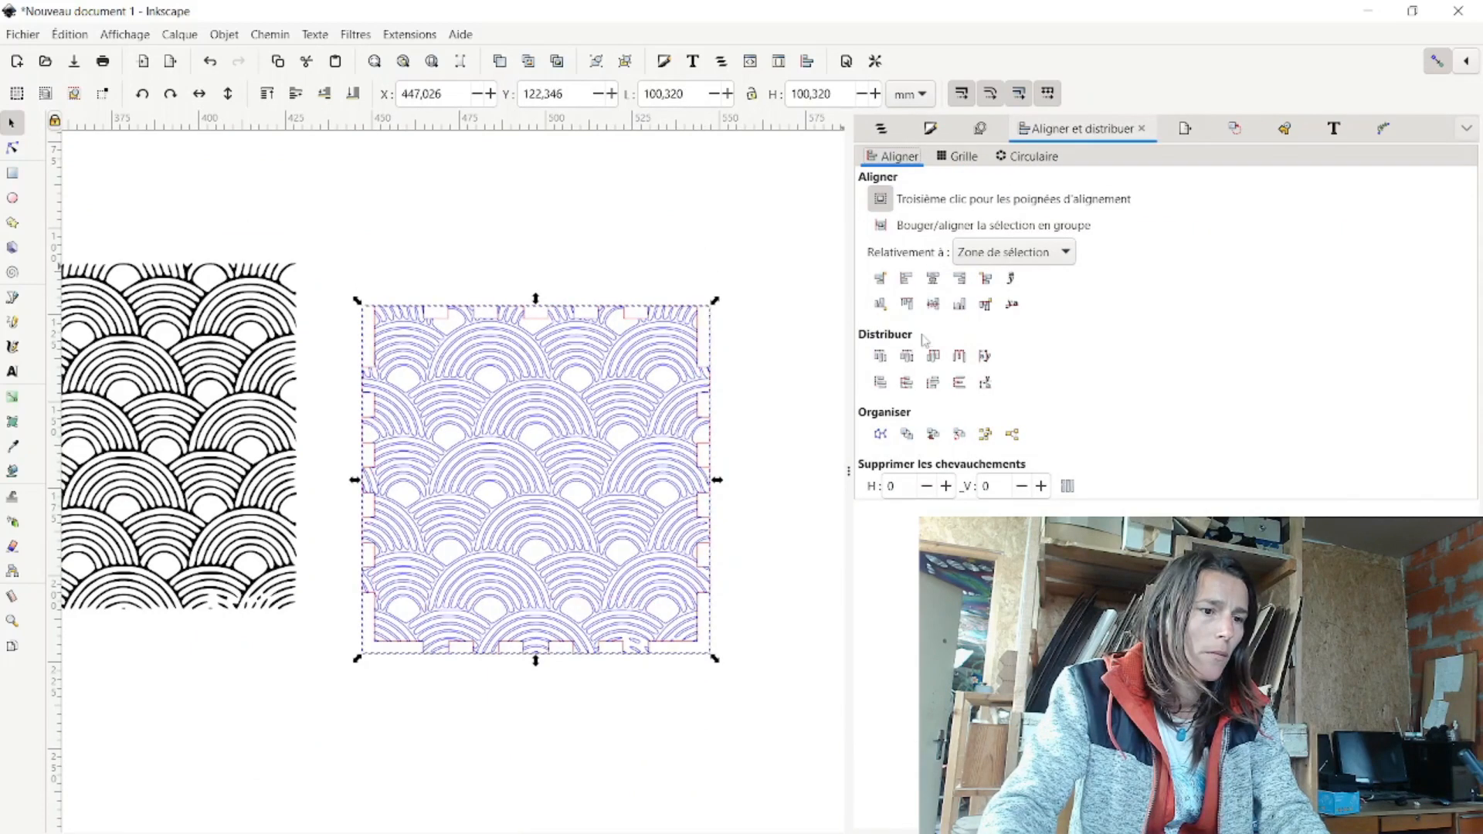
Move the blue arcs pattern with its red outline to the free area beside the upper wall panel, at about X 727, Y 116 mm
click(759, 383)
drag(321, 289, 749, 755)
scroll(669, 701, down, 1)
scroll(669, 702, down, 3)
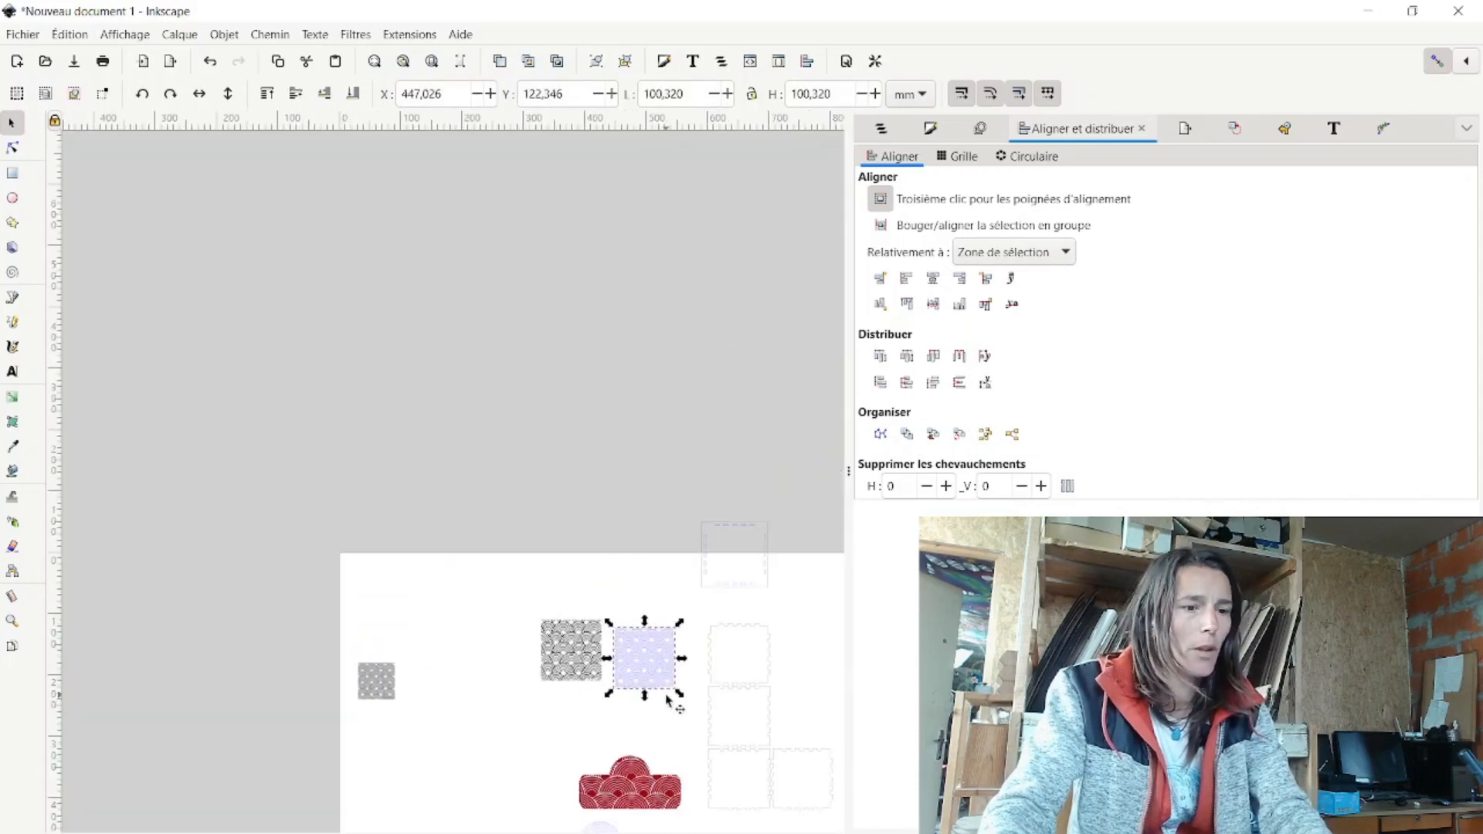
scroll(802, 735, up, 3)
drag(401, 530, 781, 549)
drag(749, 573, 609, 525)
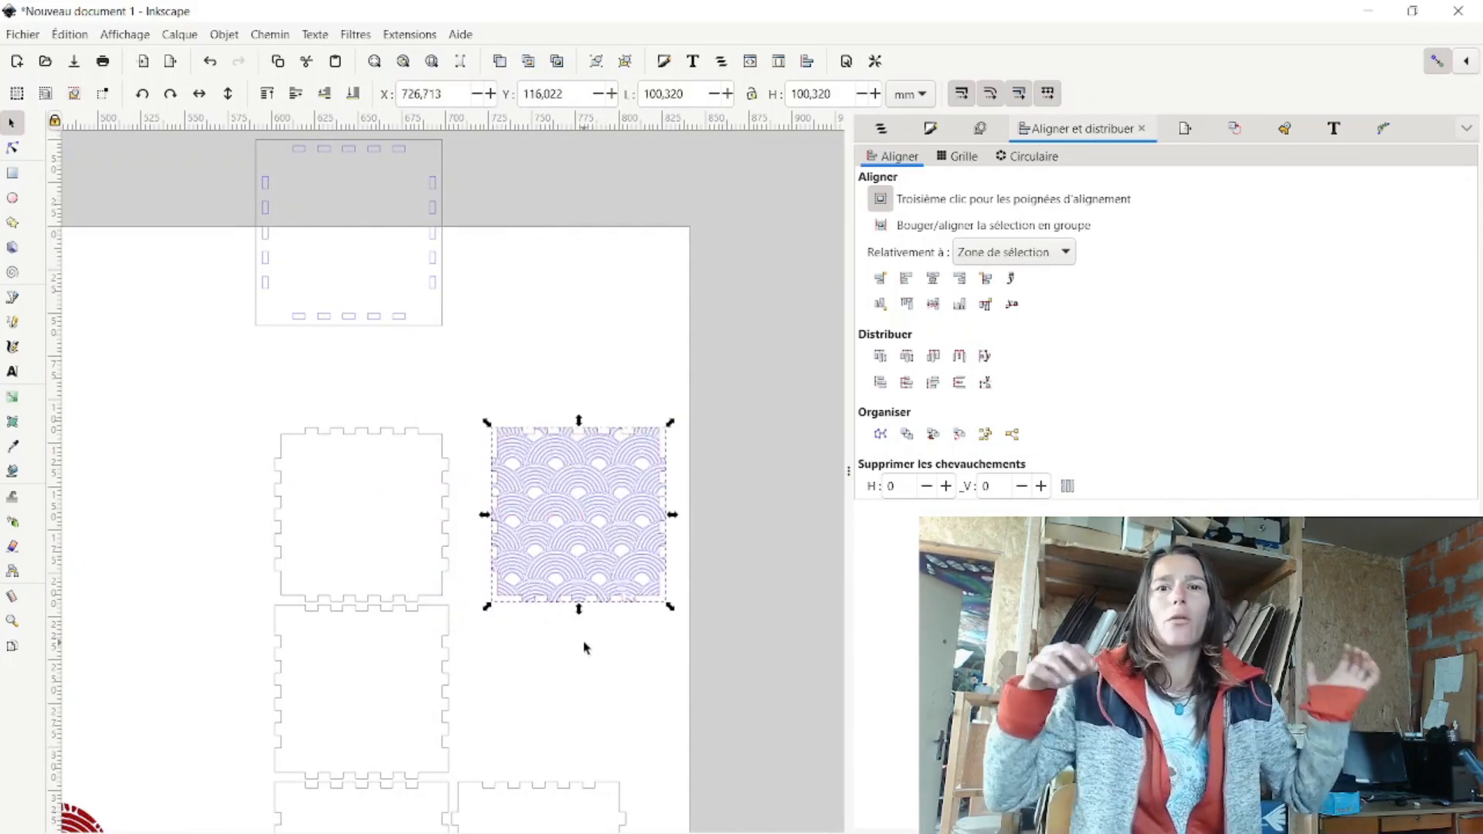